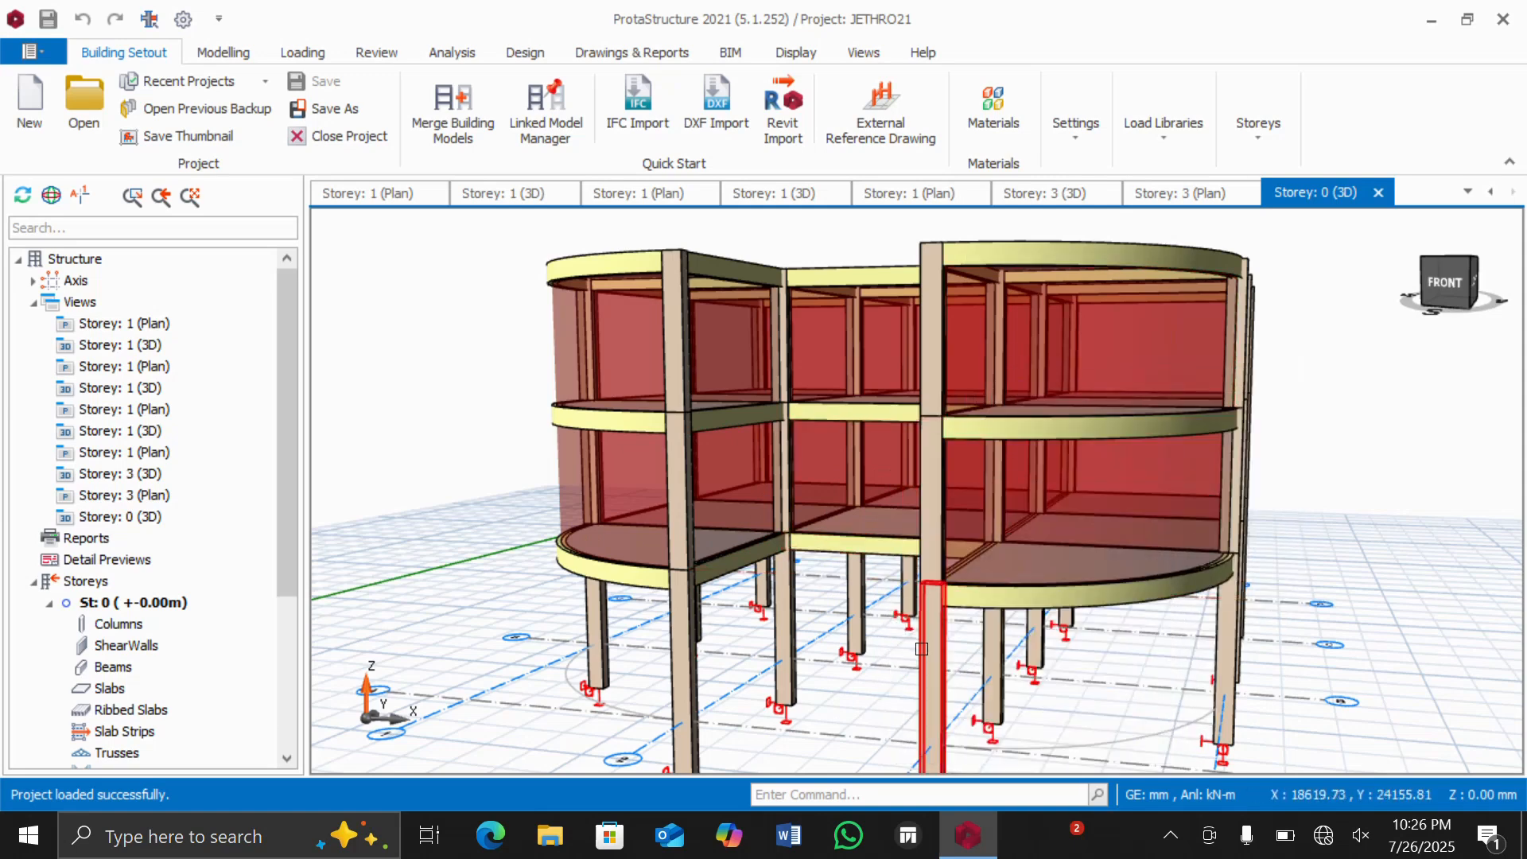
# Step: Examine the beams, walls and columns of the building in the Storey 0 3D view
pyautogui.moveTo(927, 654)
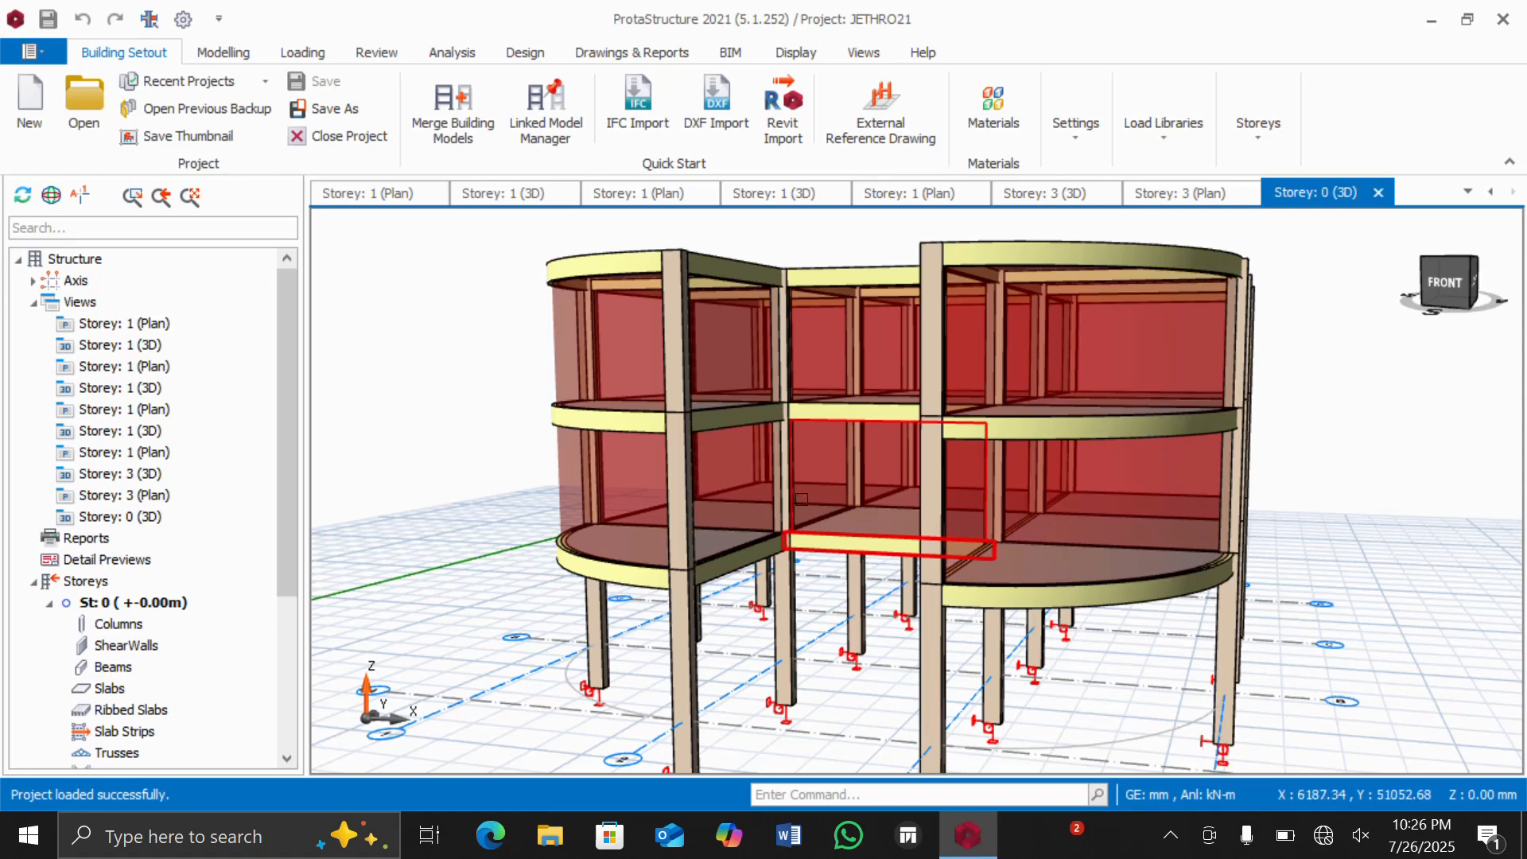
pyautogui.moveTo(822, 345)
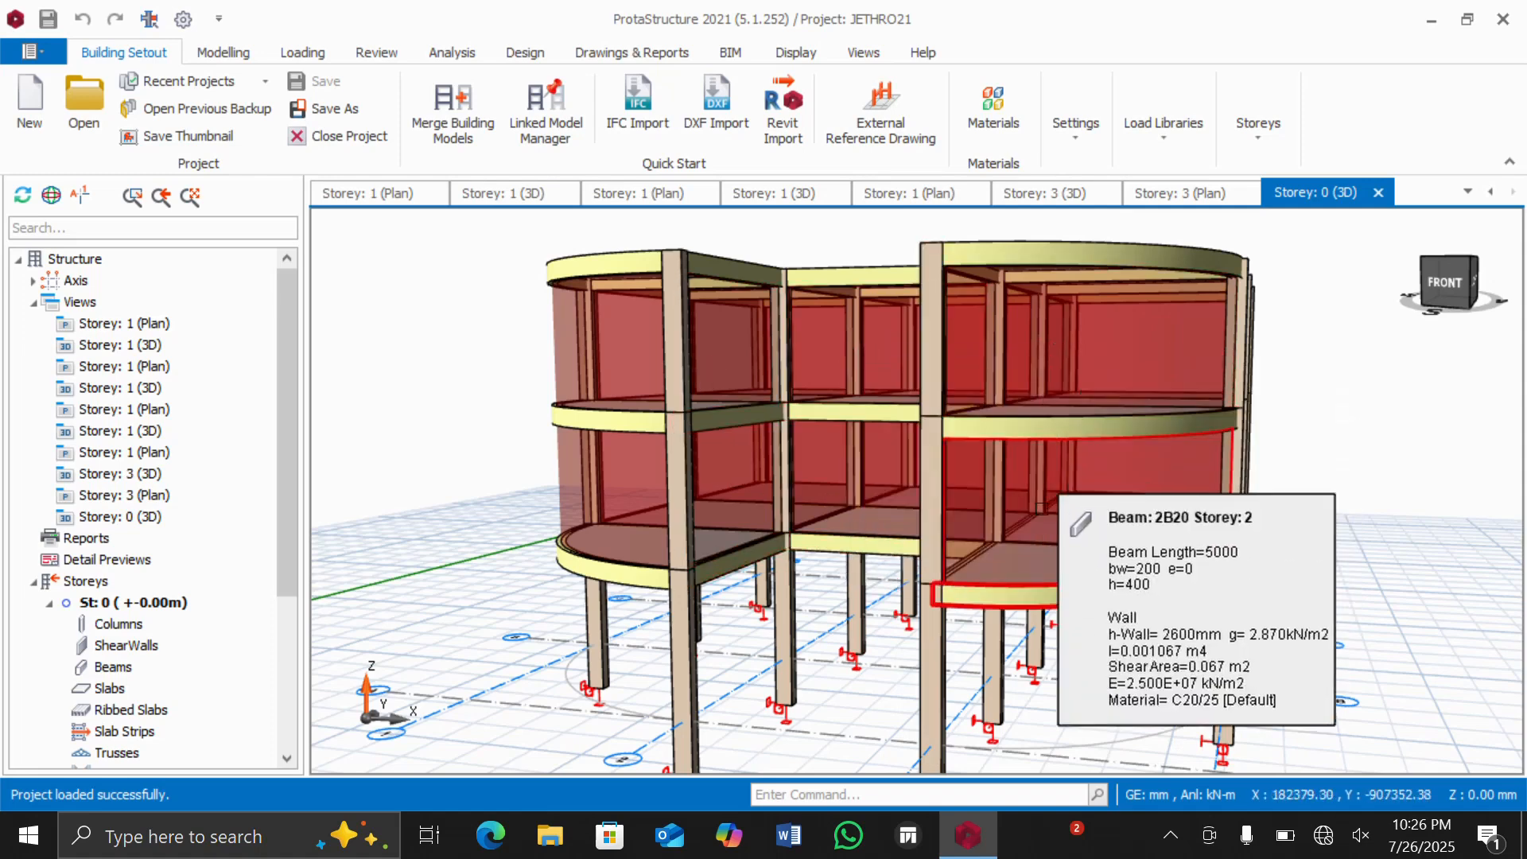
pyautogui.moveTo(1040, 509)
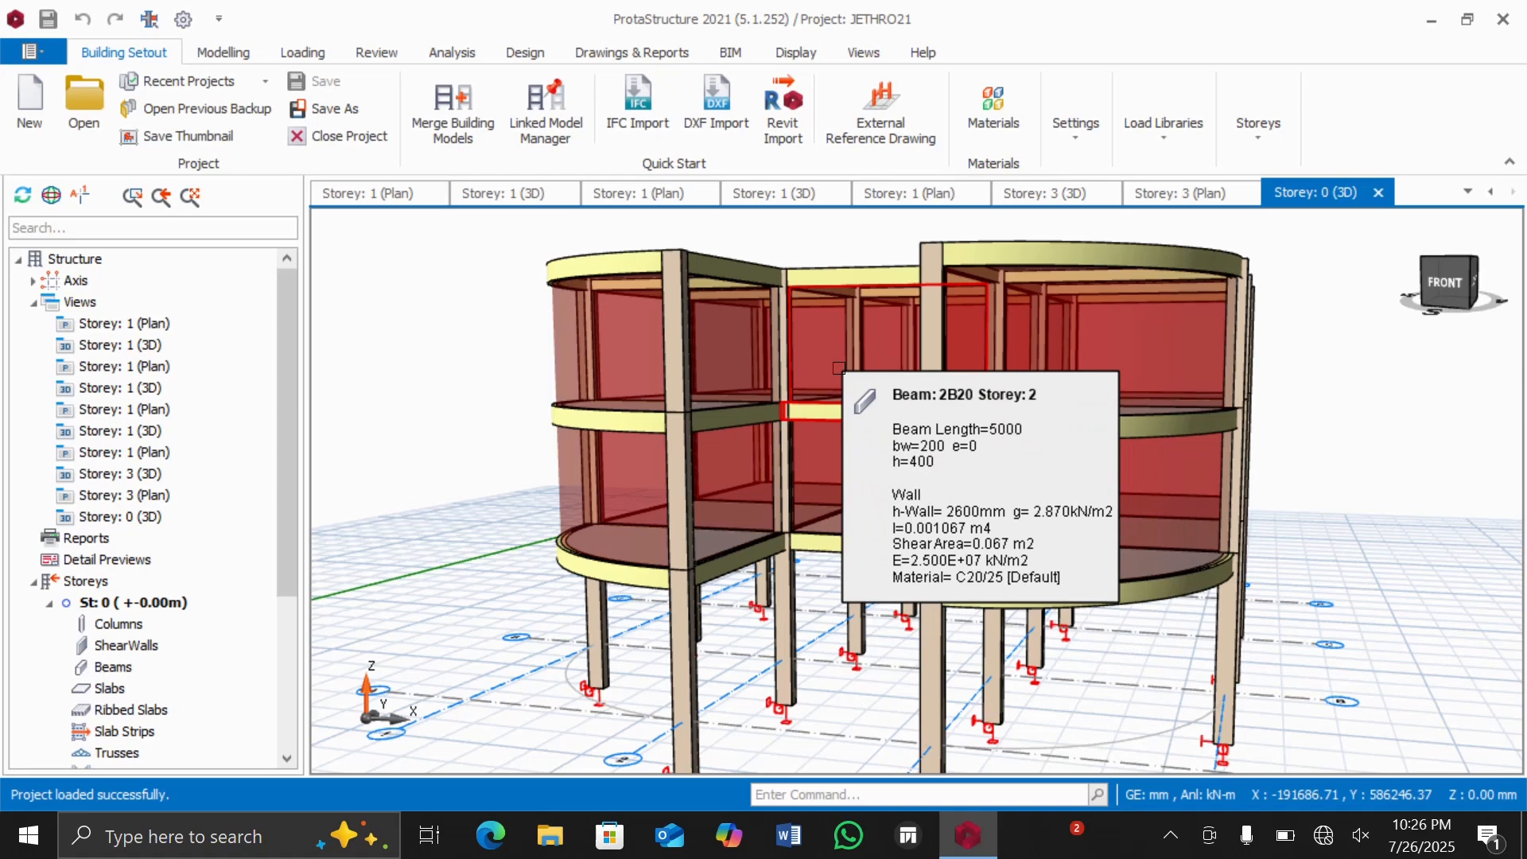
pyautogui.moveTo(721, 359)
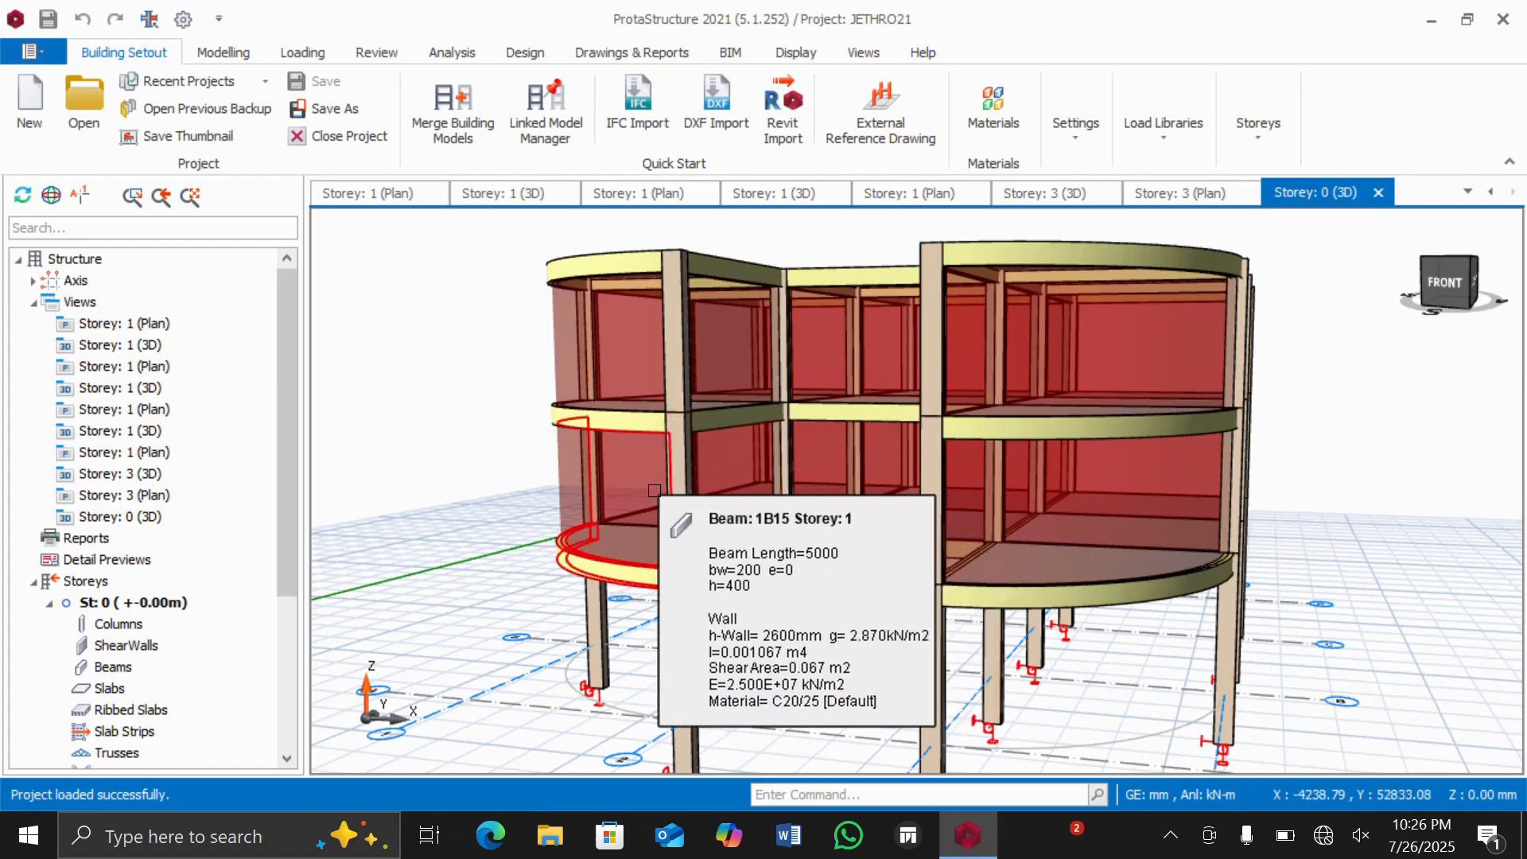
pyautogui.moveTo(654, 491)
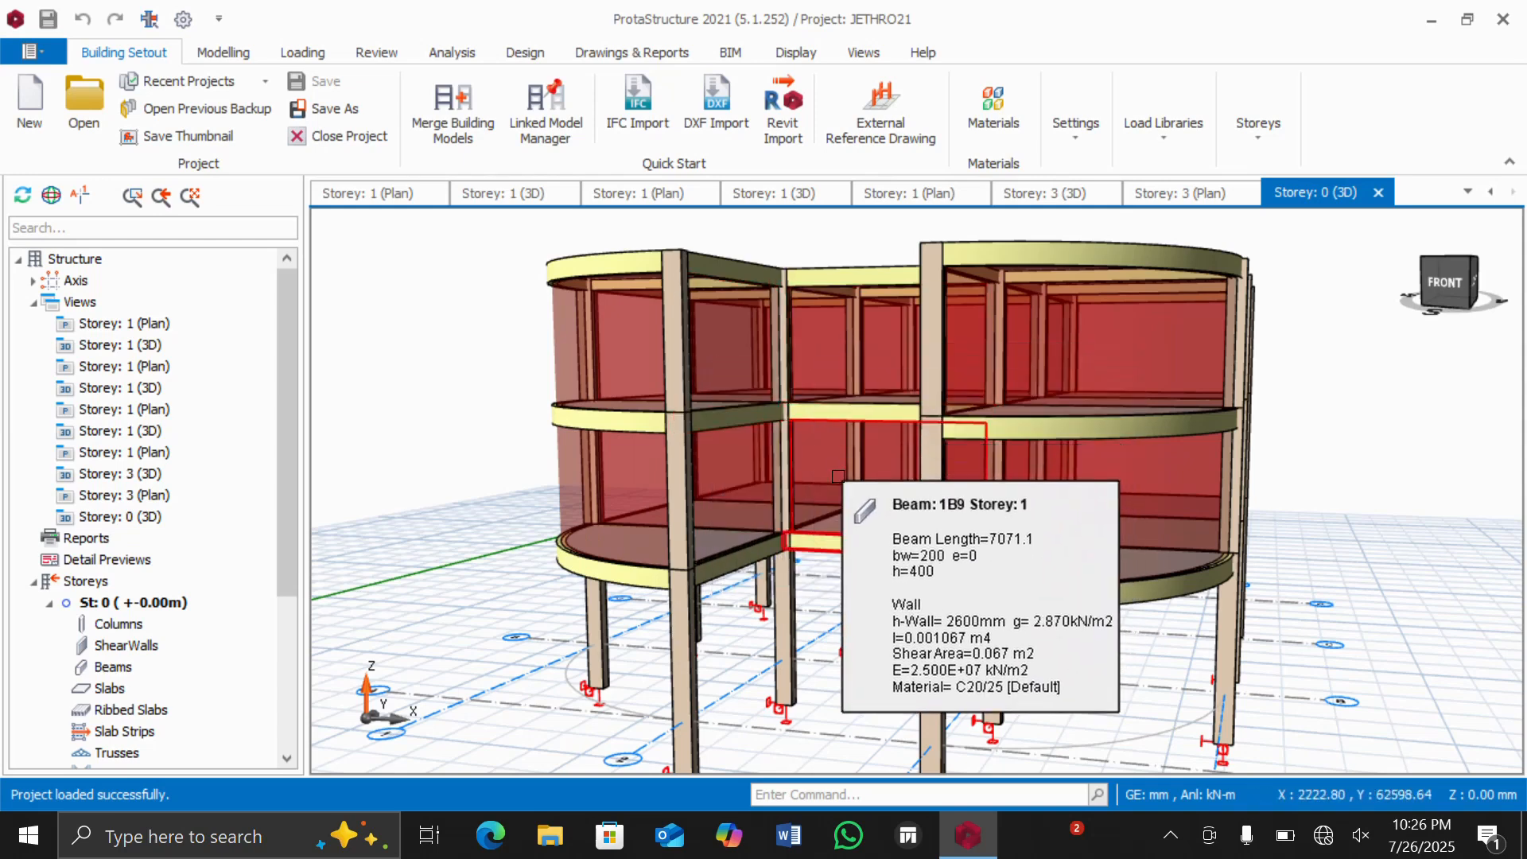
pyautogui.moveTo(839, 477)
pyautogui.moveTo(1049, 348)
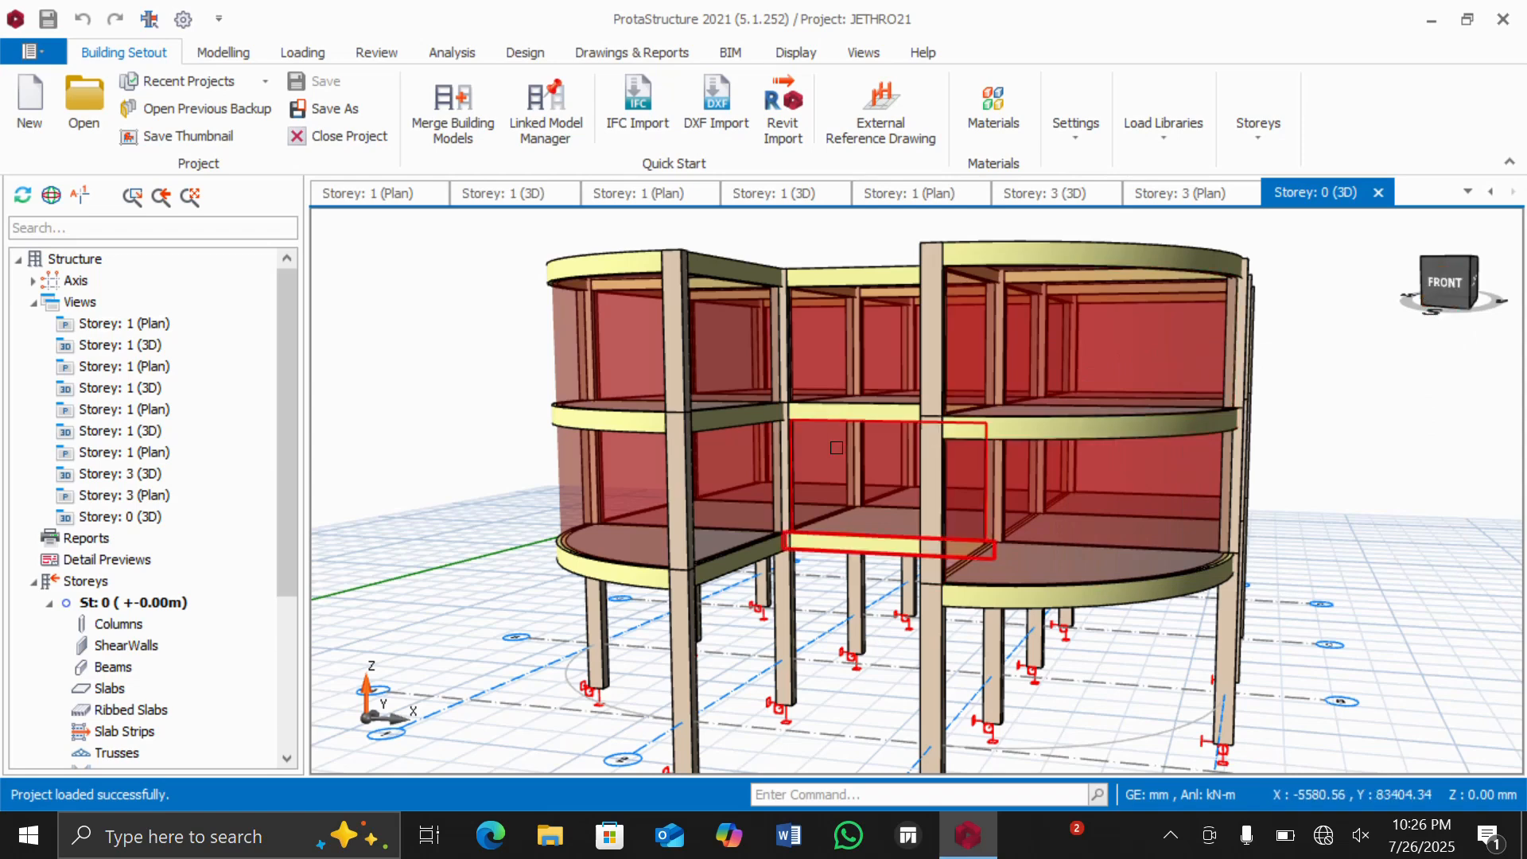
pyautogui.moveTo(841, 446)
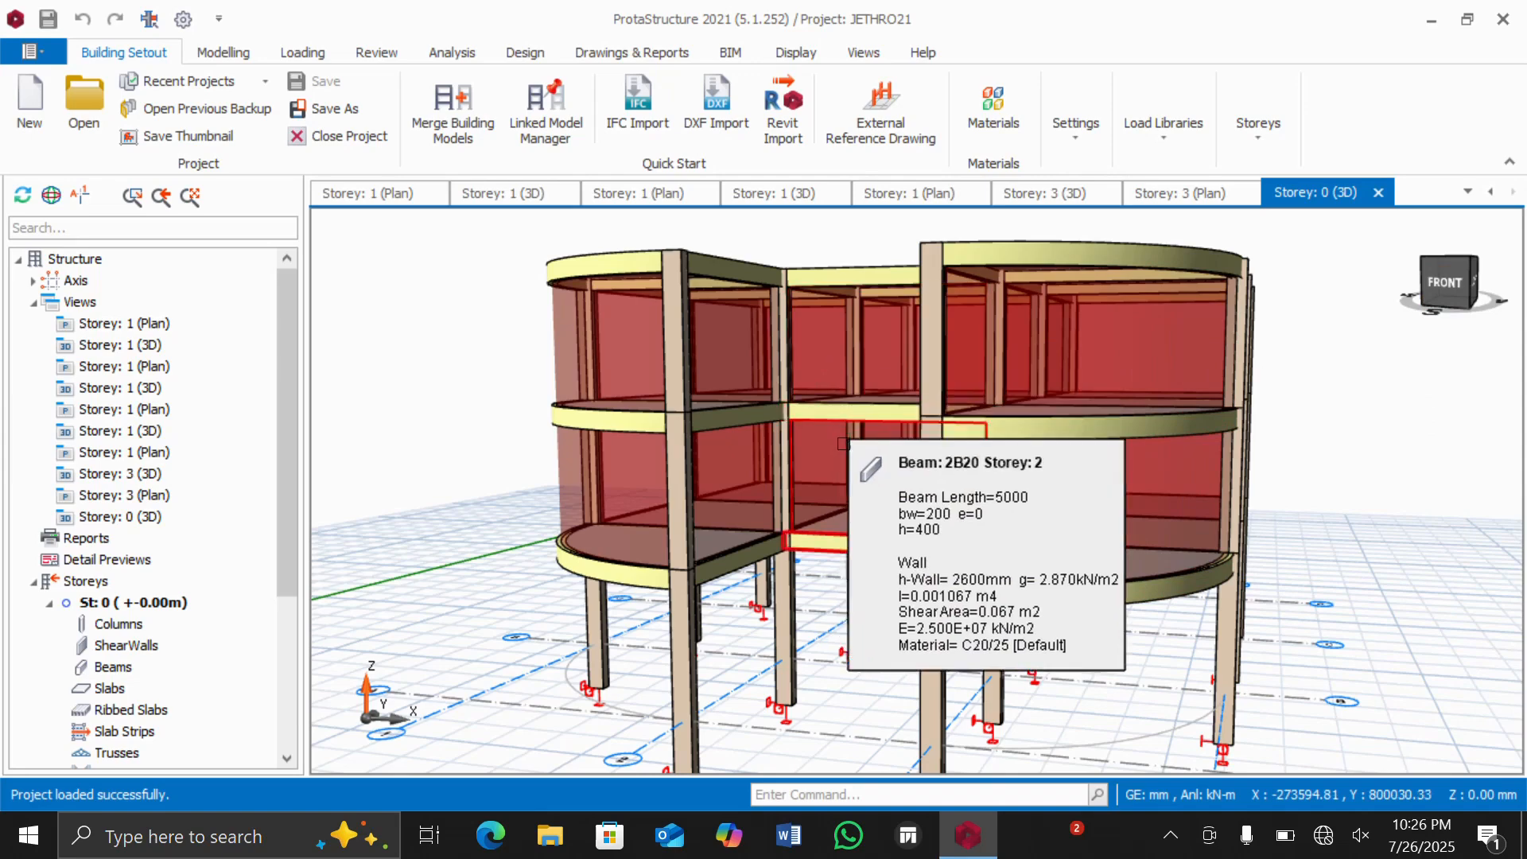
pyautogui.moveTo(784, 513)
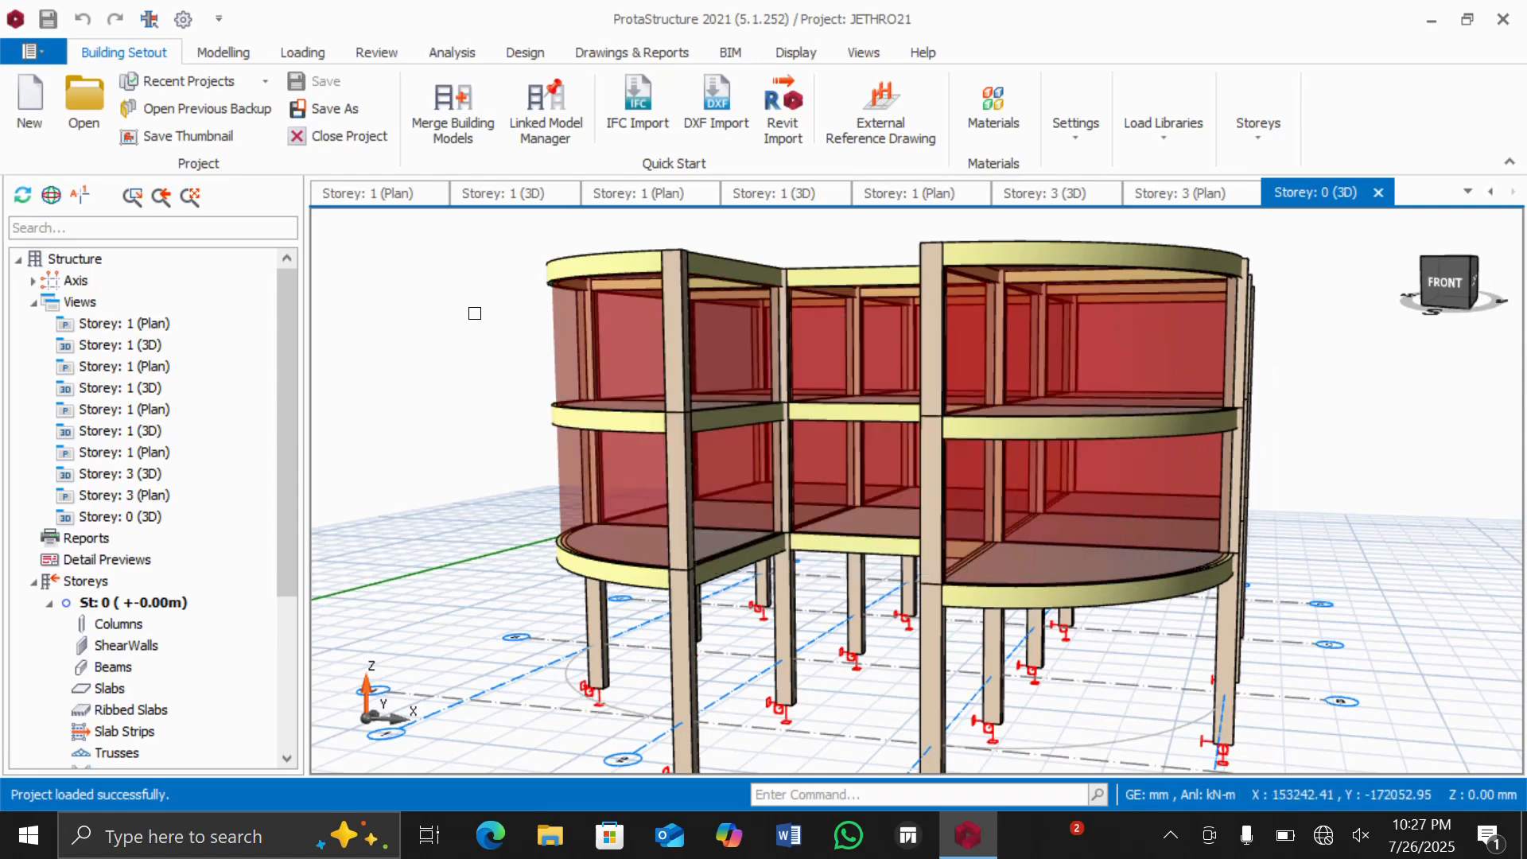
pyautogui.scroll(3, 714, 289)
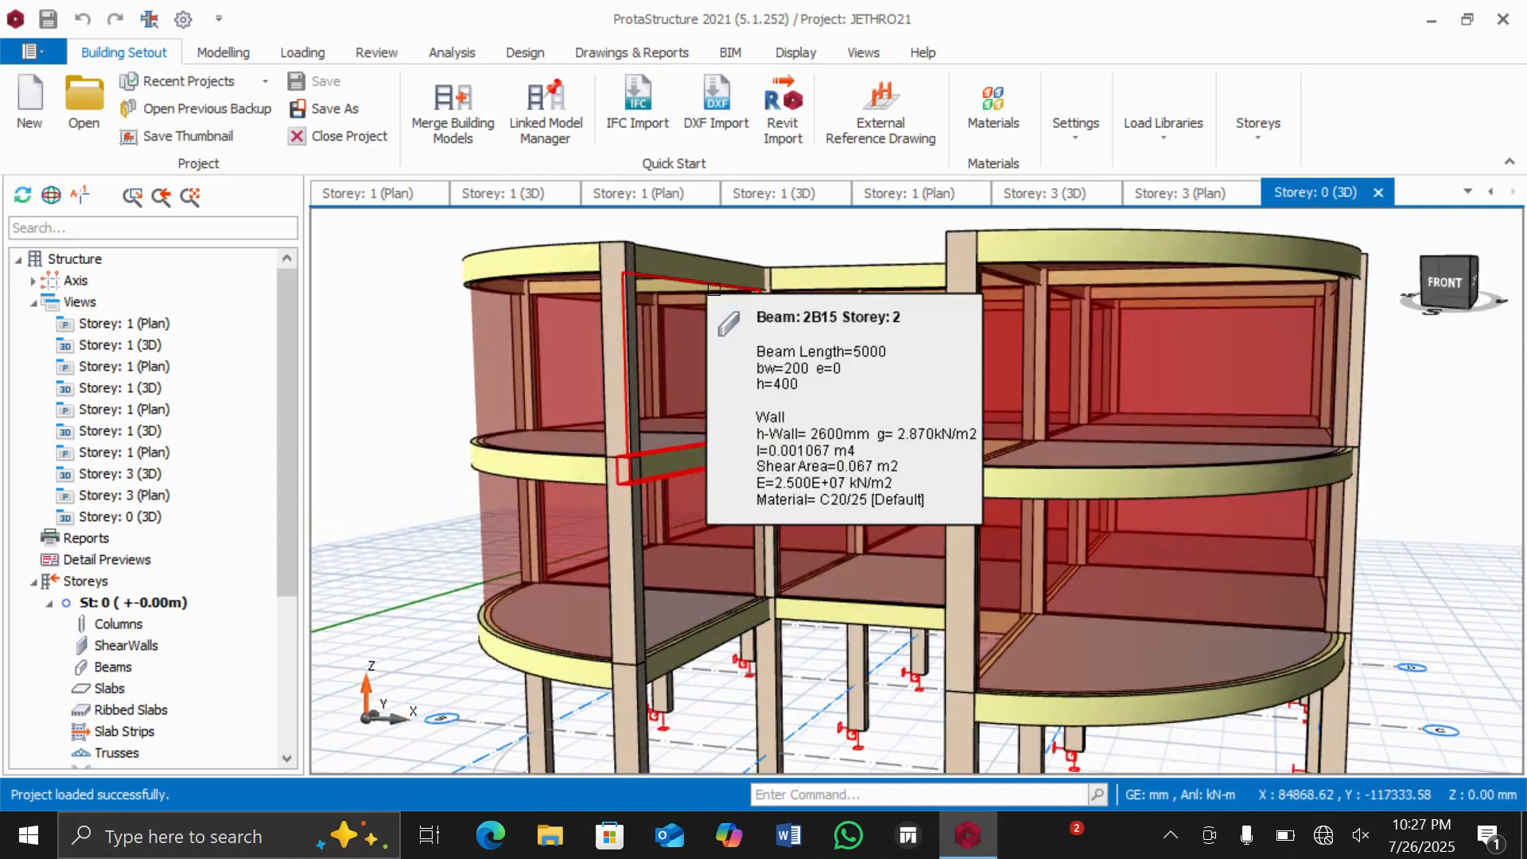
pyautogui.scroll(-3, 714, 290)
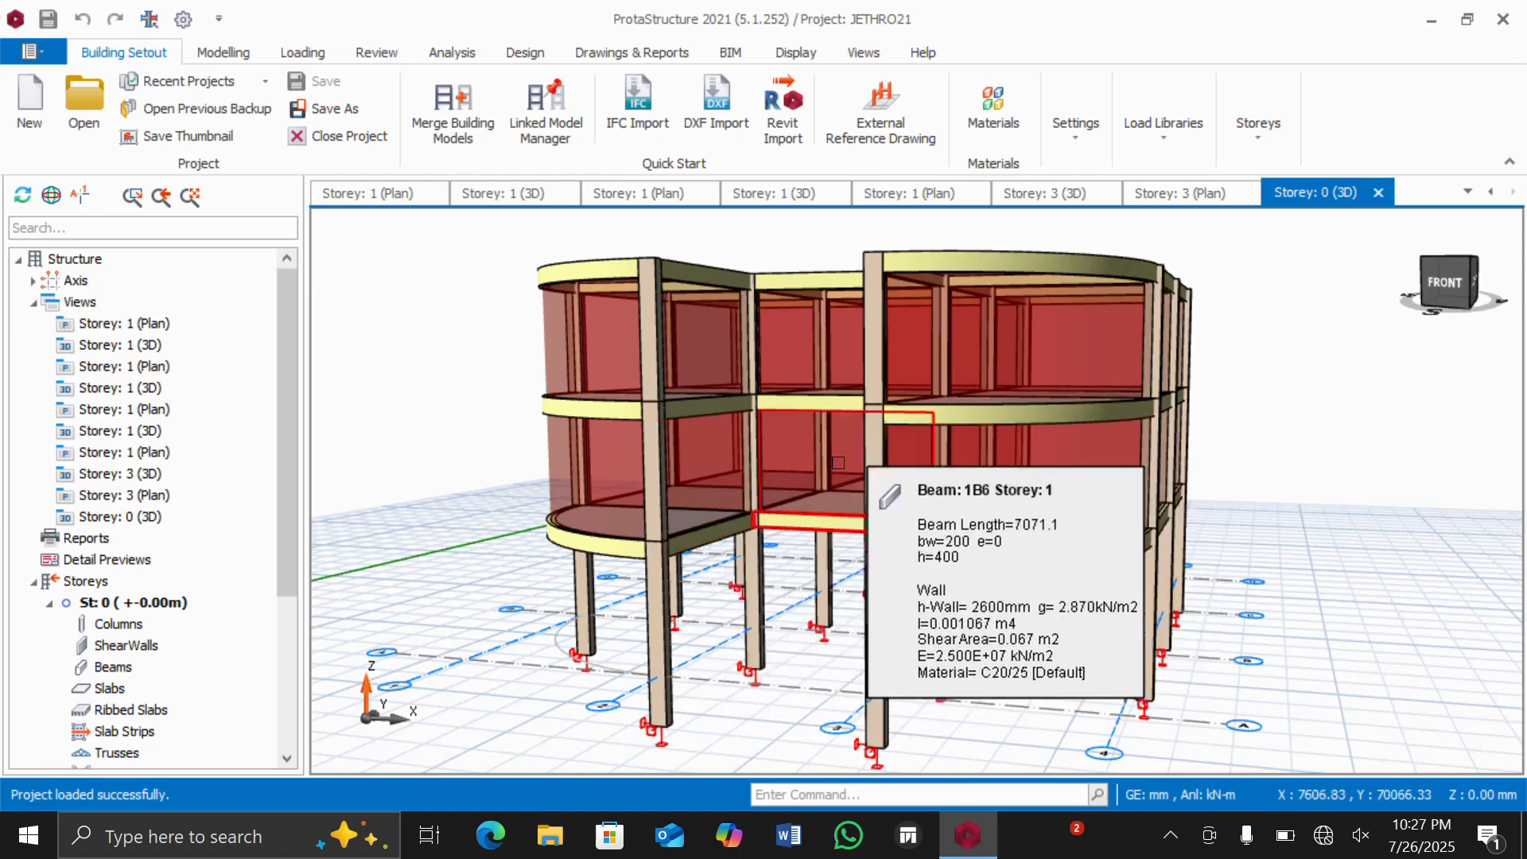
pyautogui.scroll(-2, 572, 283)
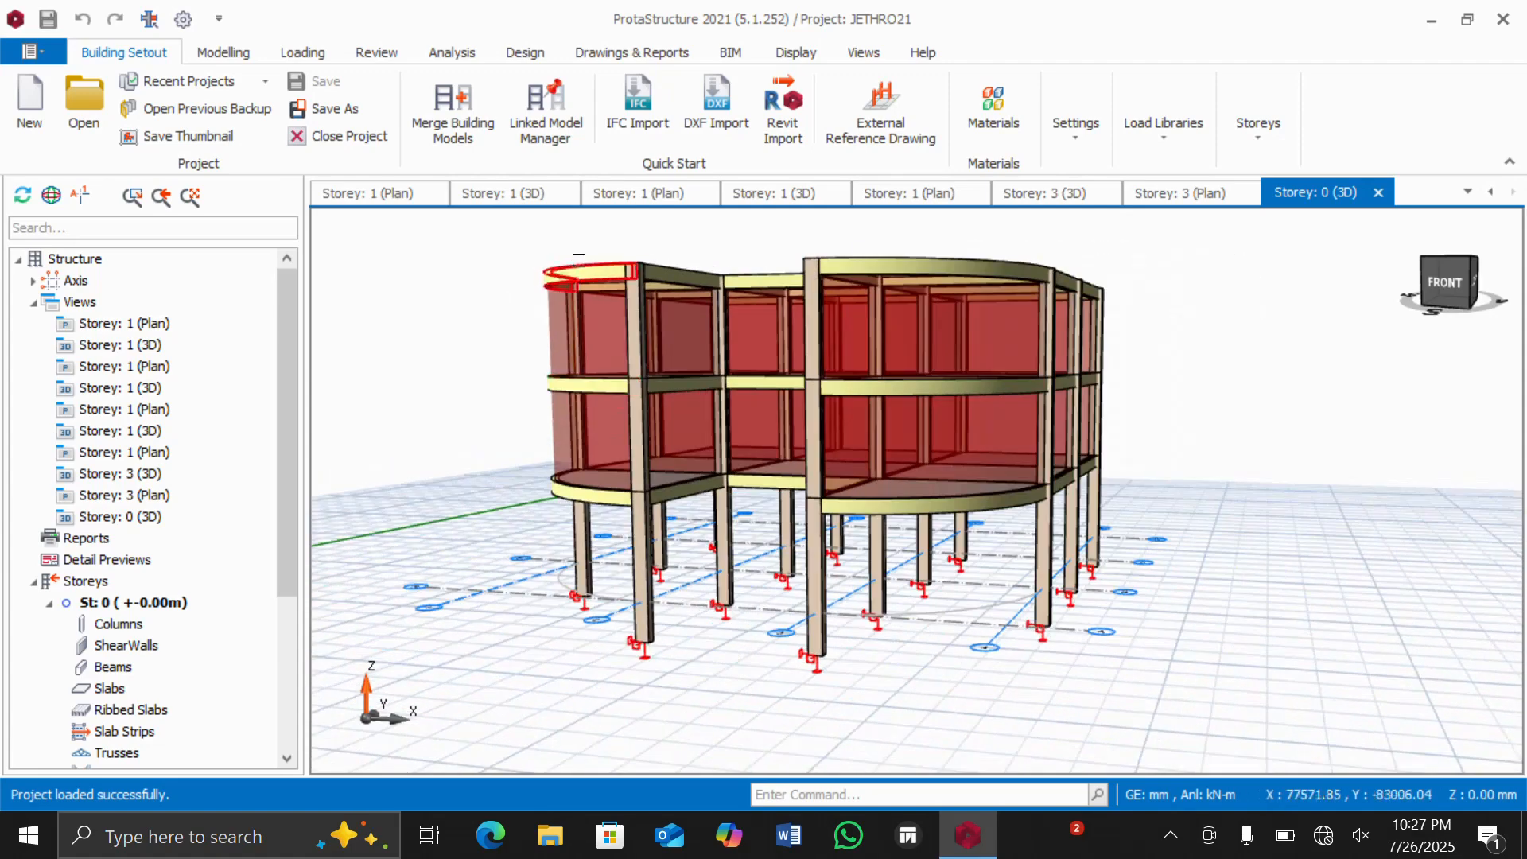
pyautogui.scroll(2, 579, 260)
pyautogui.scroll(-1, 579, 257)
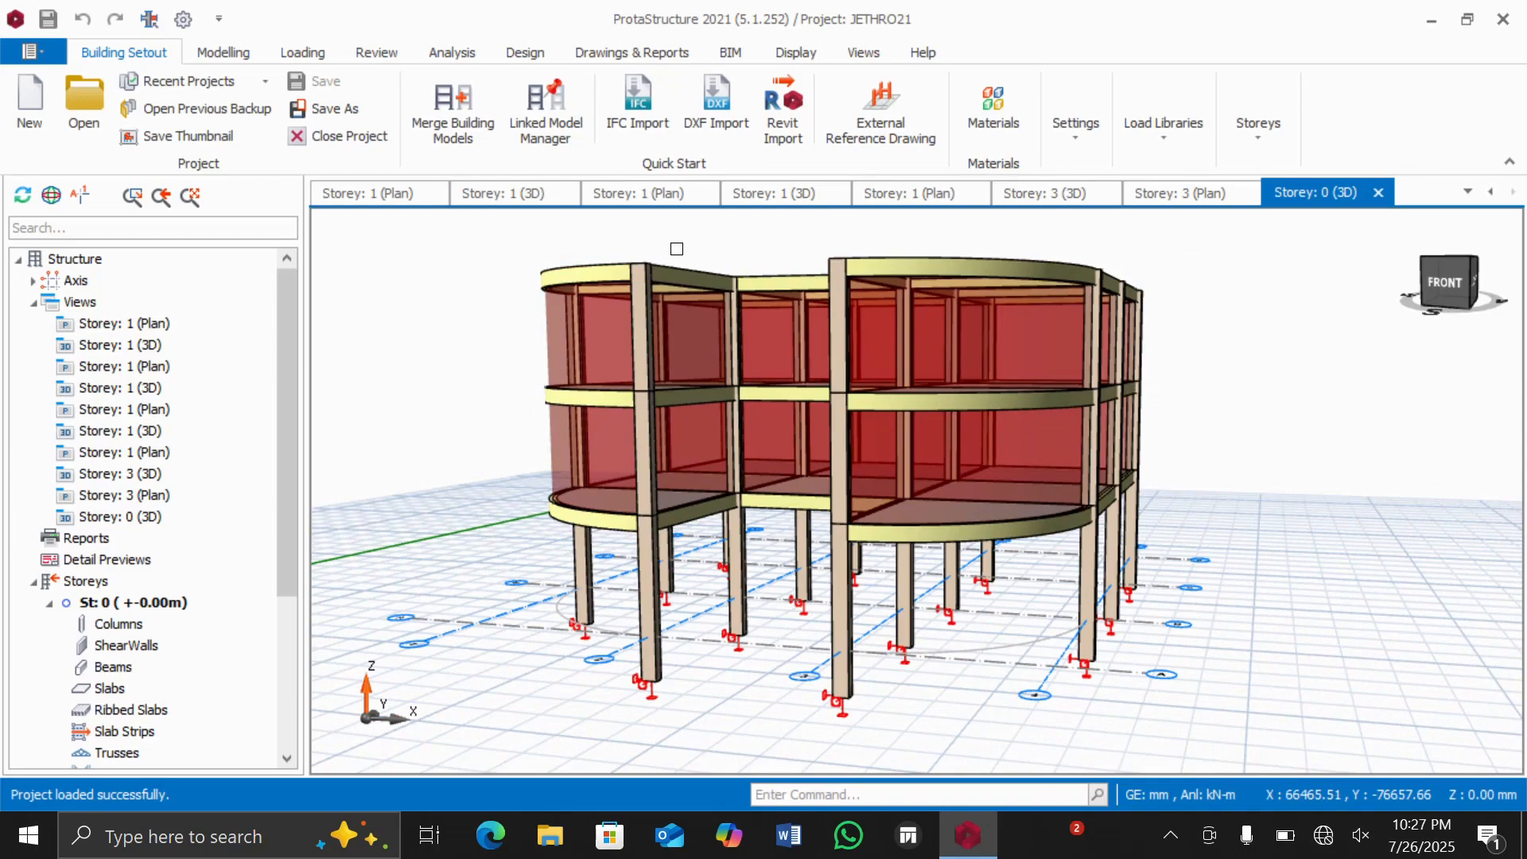
pyautogui.scroll(1, 677, 248)
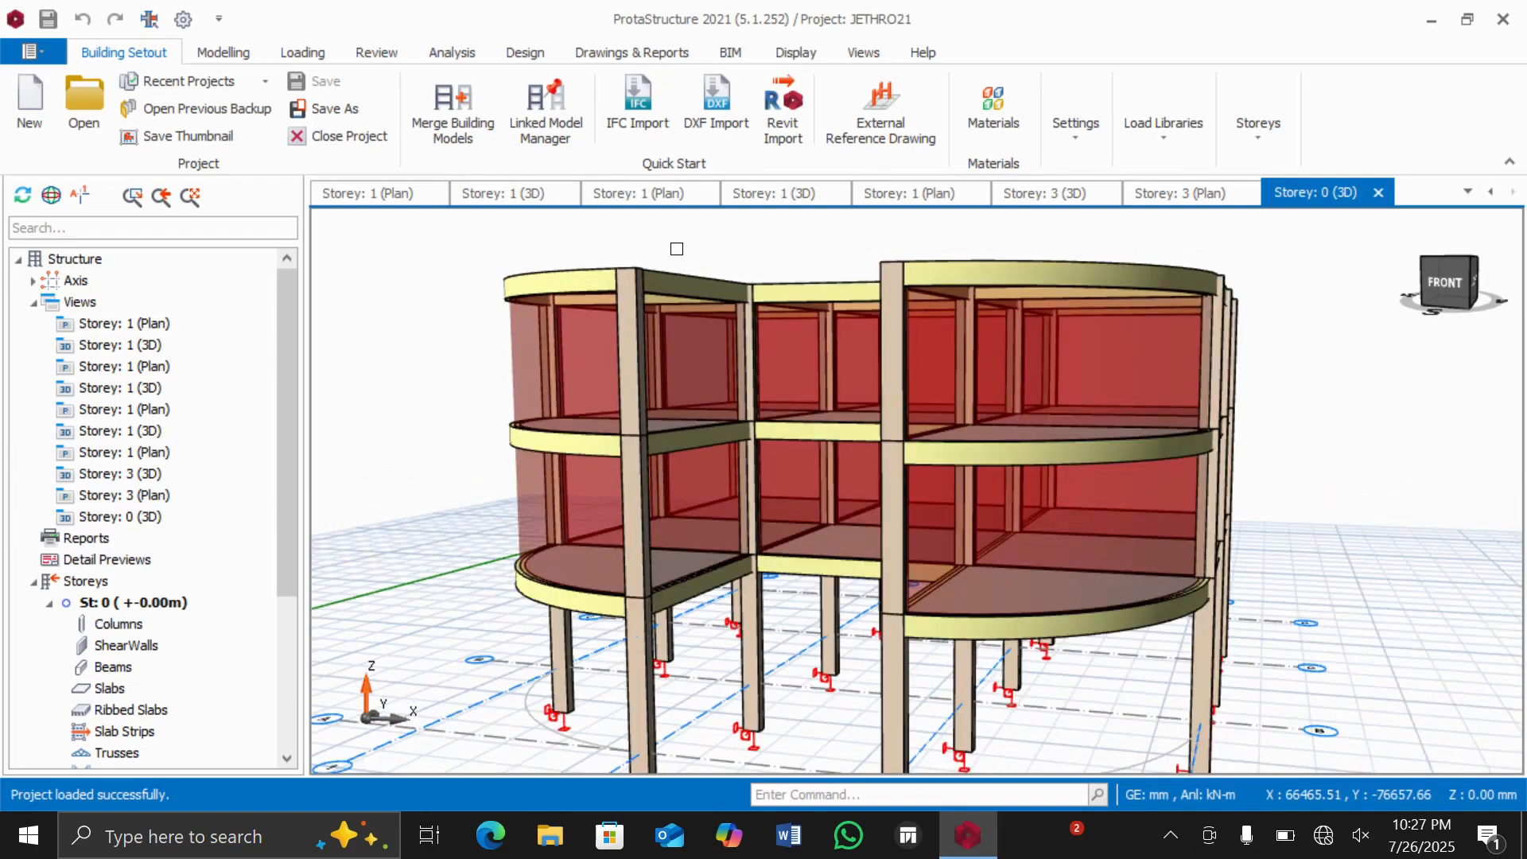
# Step: Start Building Analysis, review the design codes in the project parameters and accept them
pyautogui.click(442, 52)
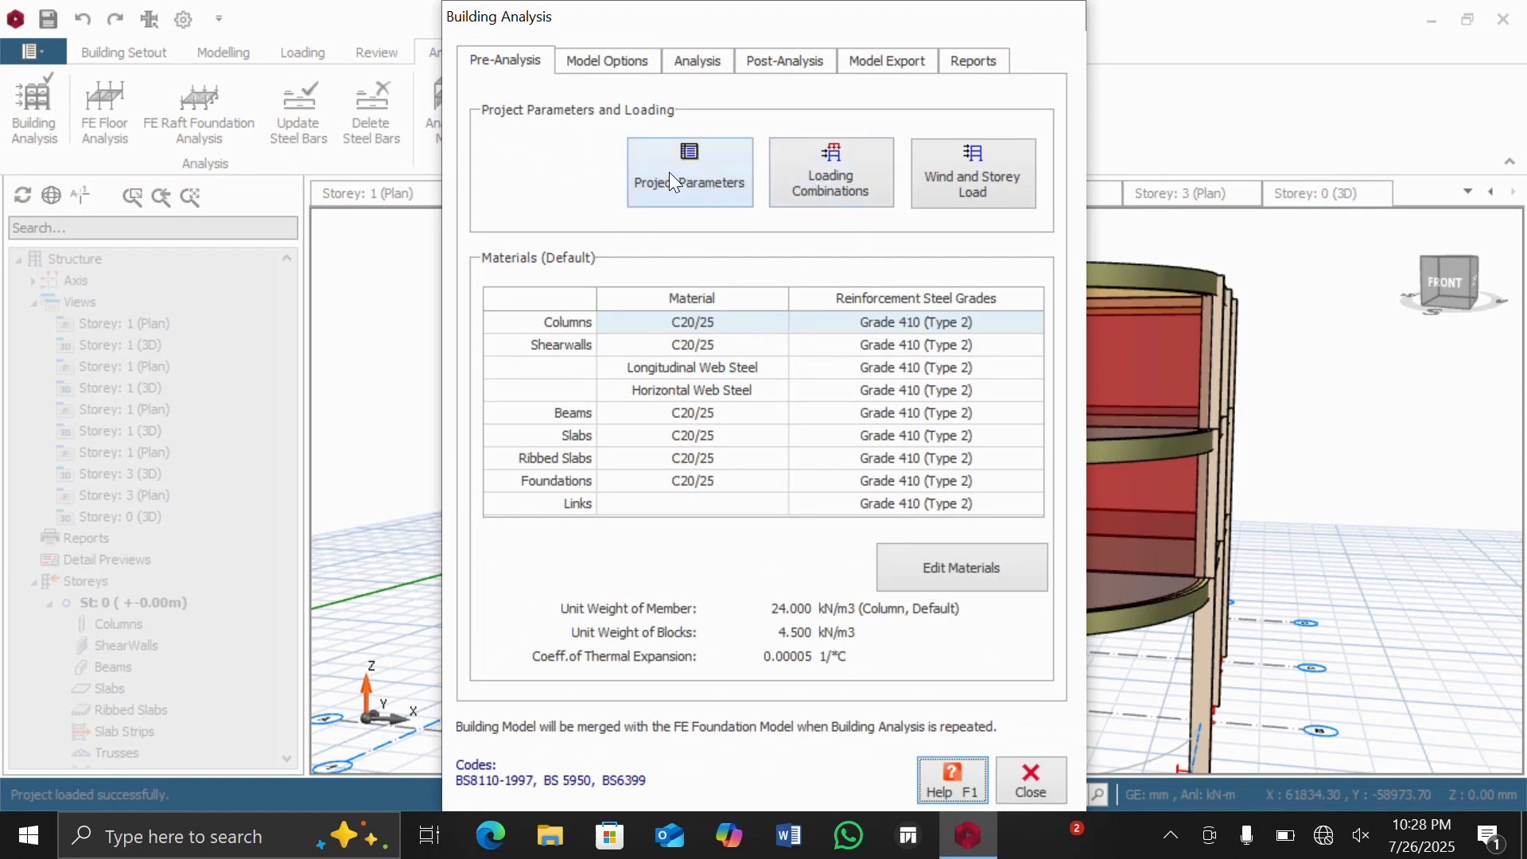
pyautogui.click(699, 181)
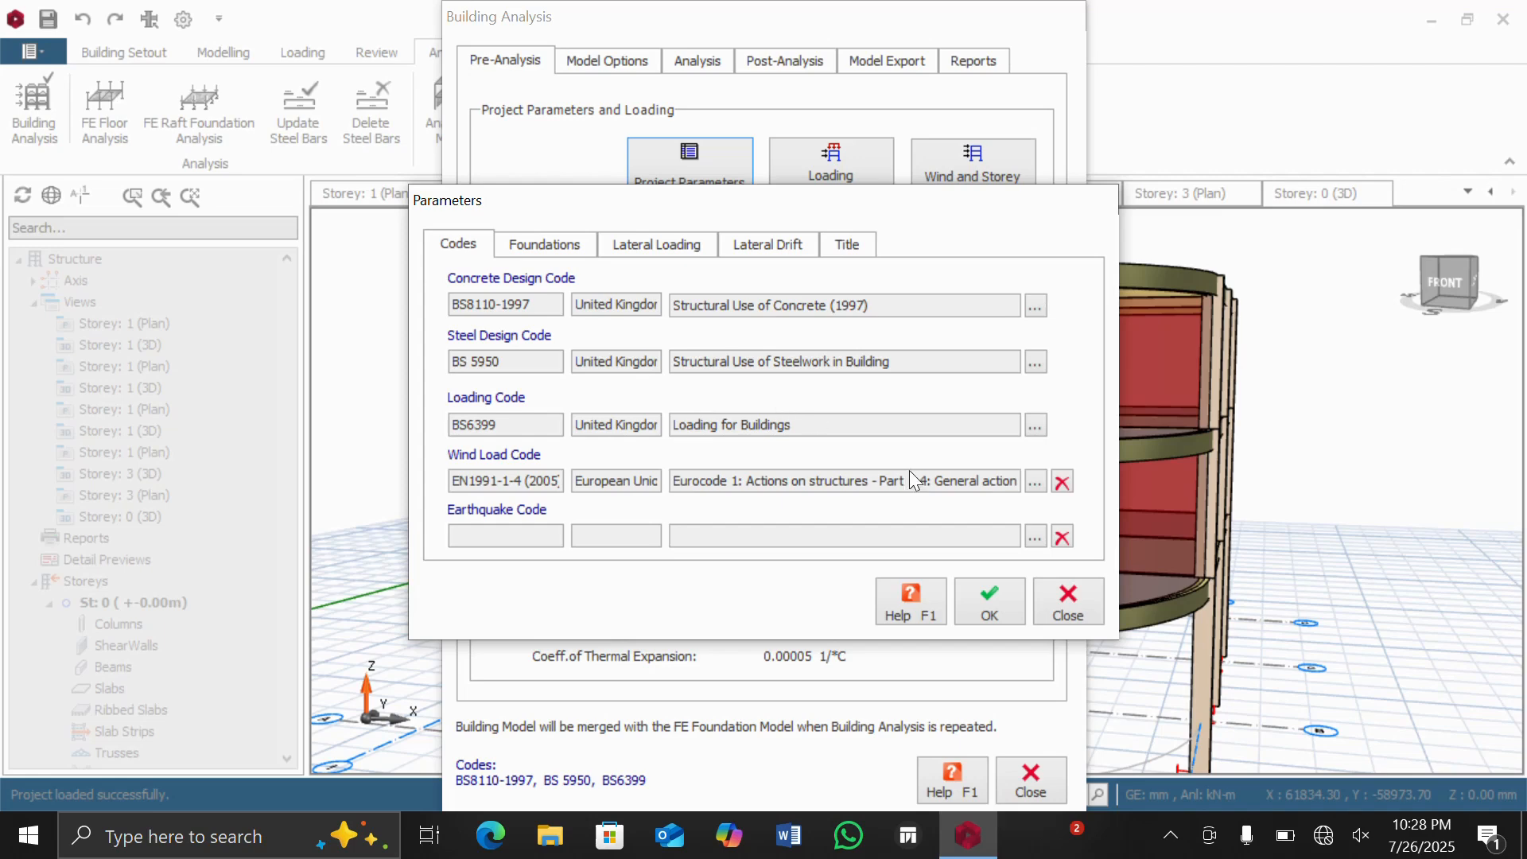
pyautogui.click(985, 601)
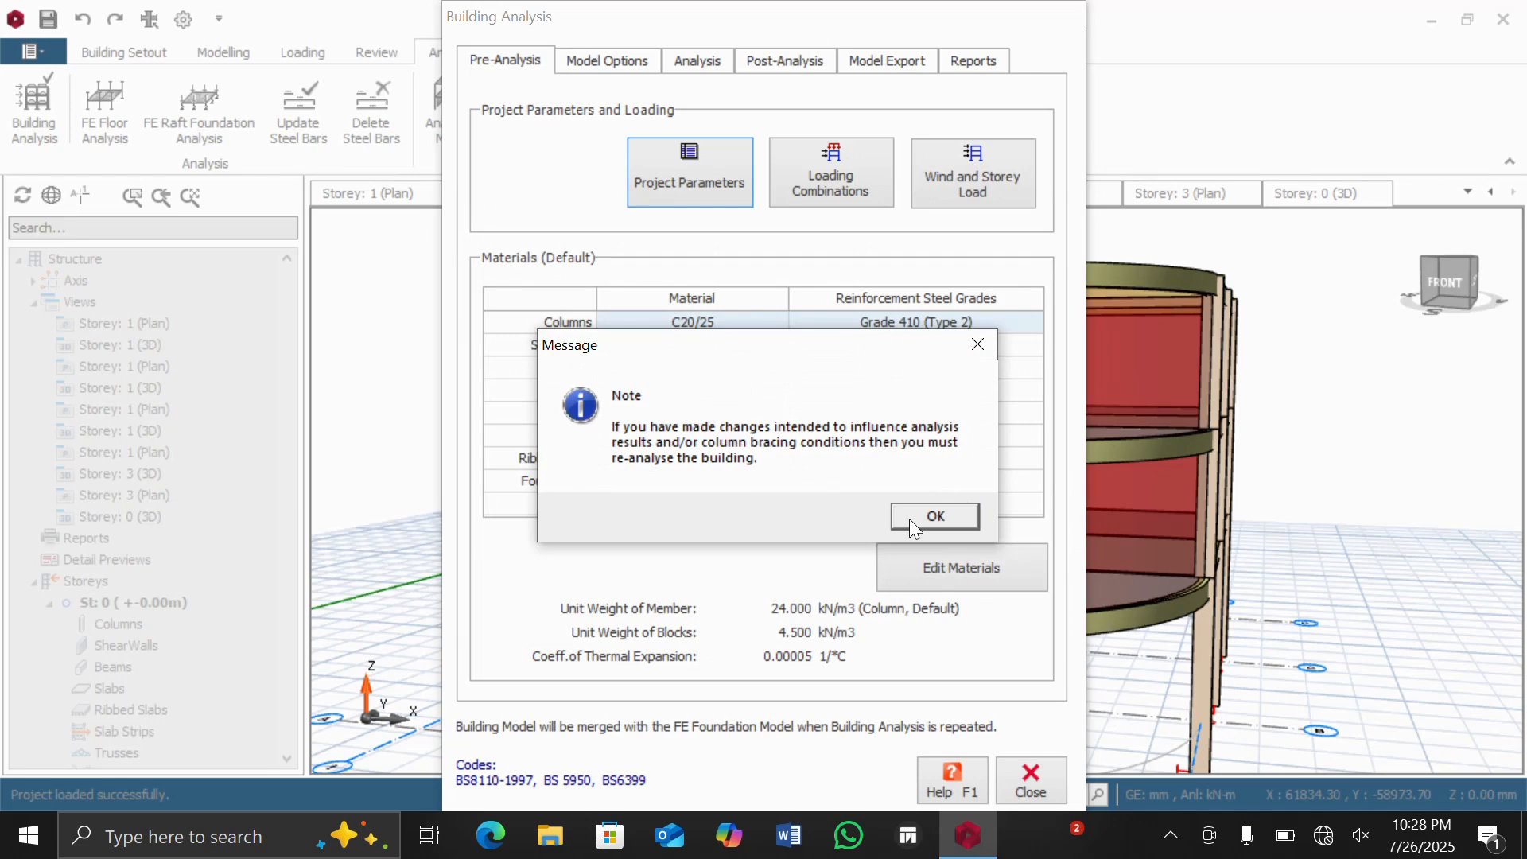
pyautogui.click(911, 519)
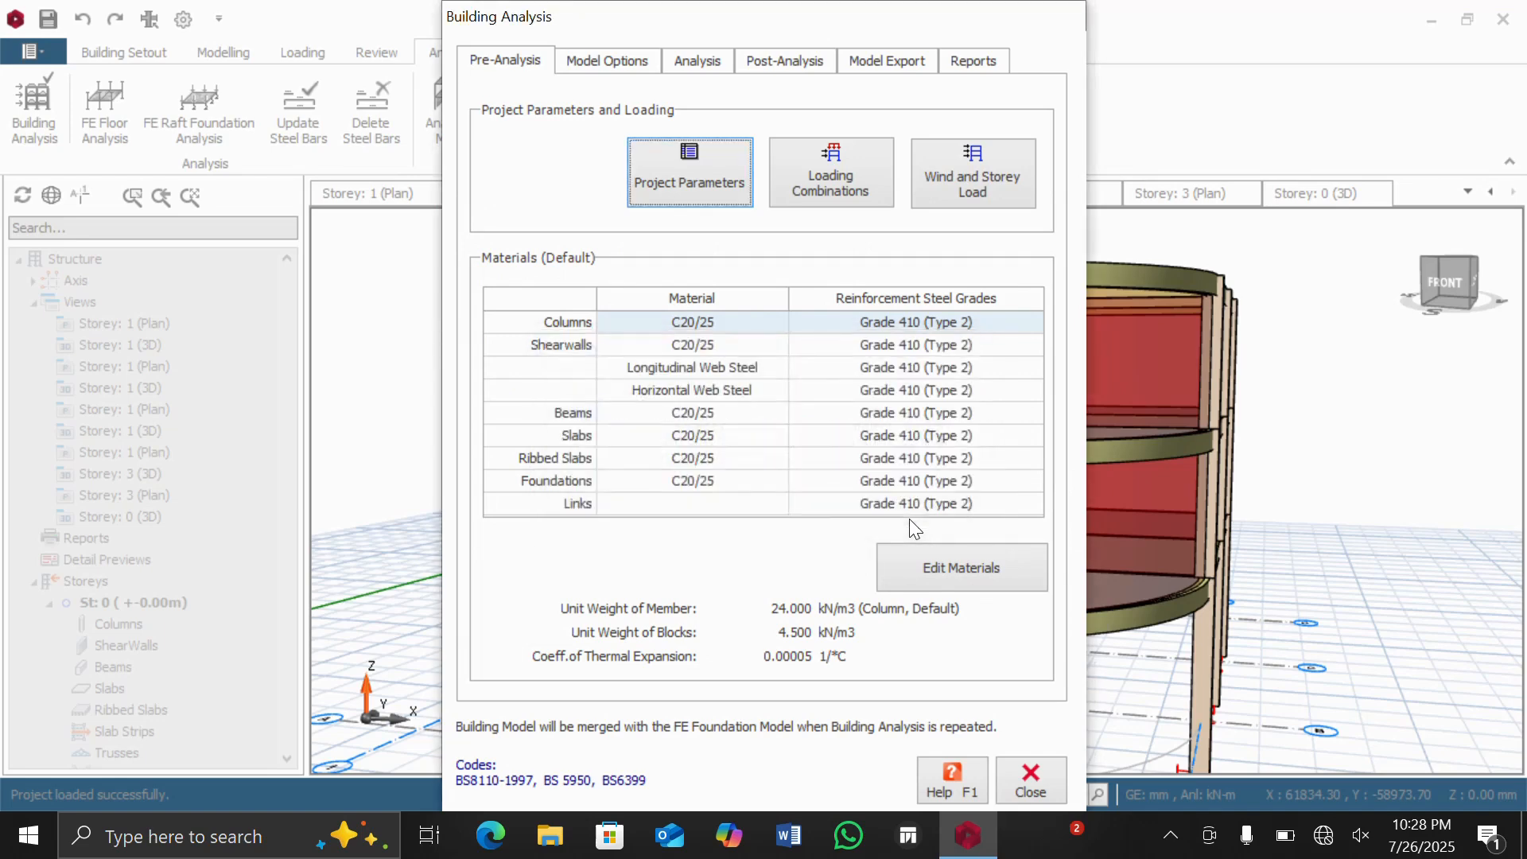
# Step: Generate the load combinations automatically with unfavourable G coefficient 1.4 and Q coefficient 1.6, and accept the combination list
pyautogui.click(829, 185)
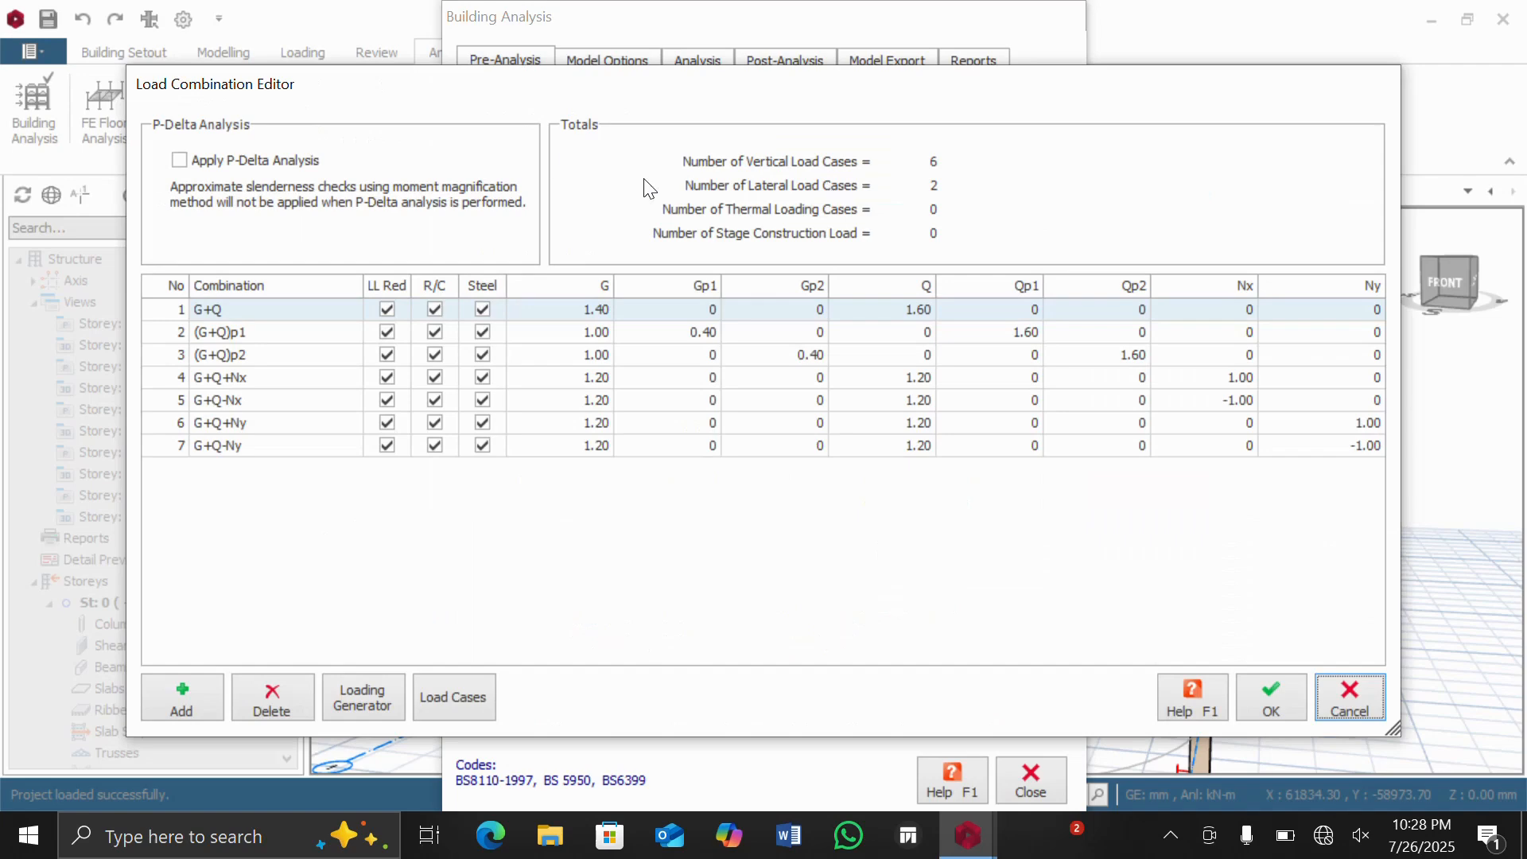
pyautogui.click(360, 698)
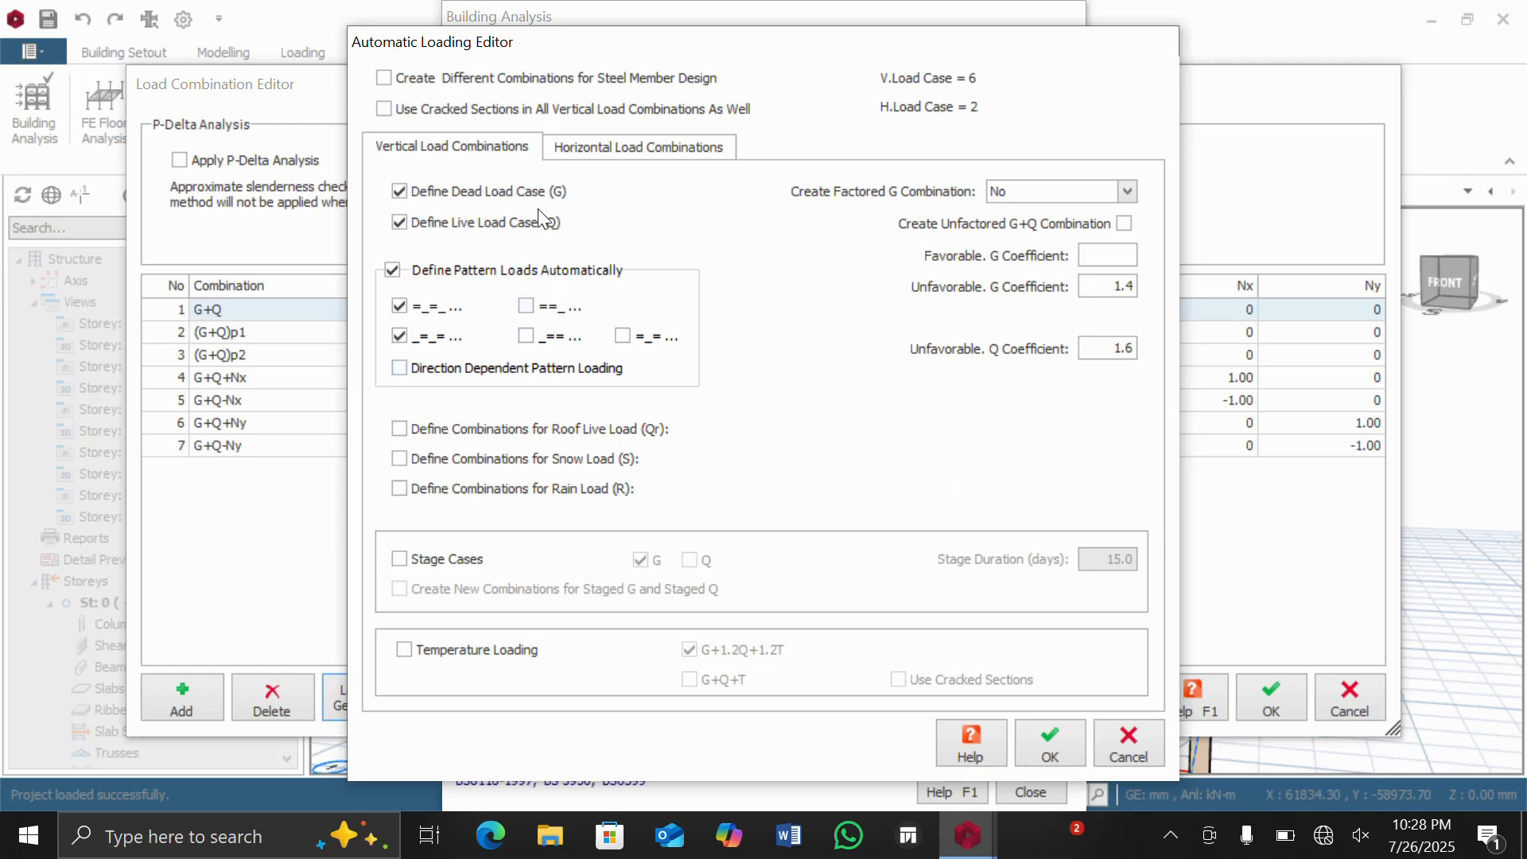
pyautogui.click(1029, 722)
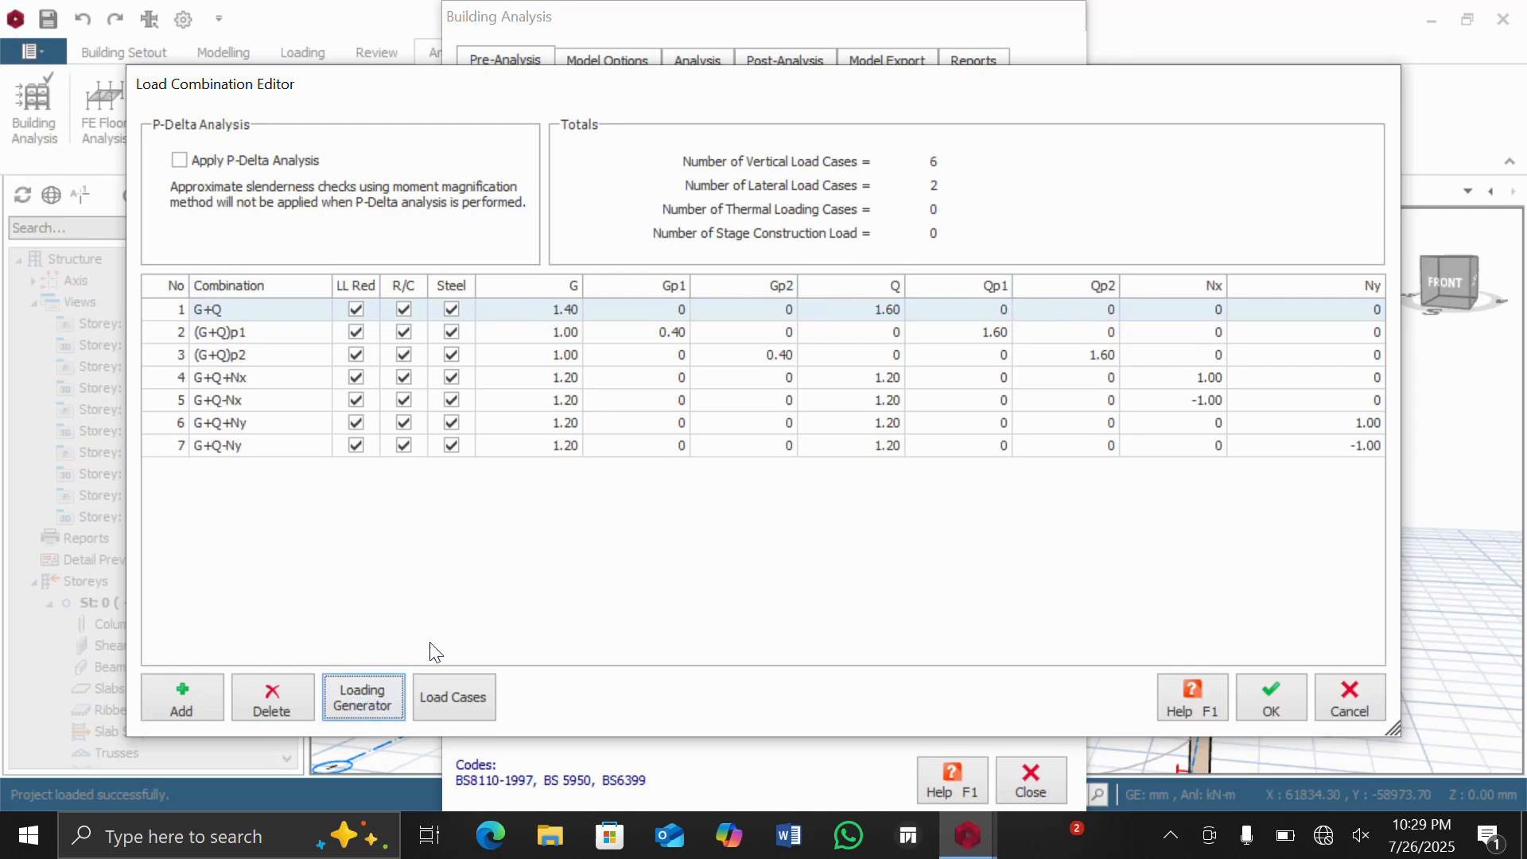
pyautogui.click(363, 689)
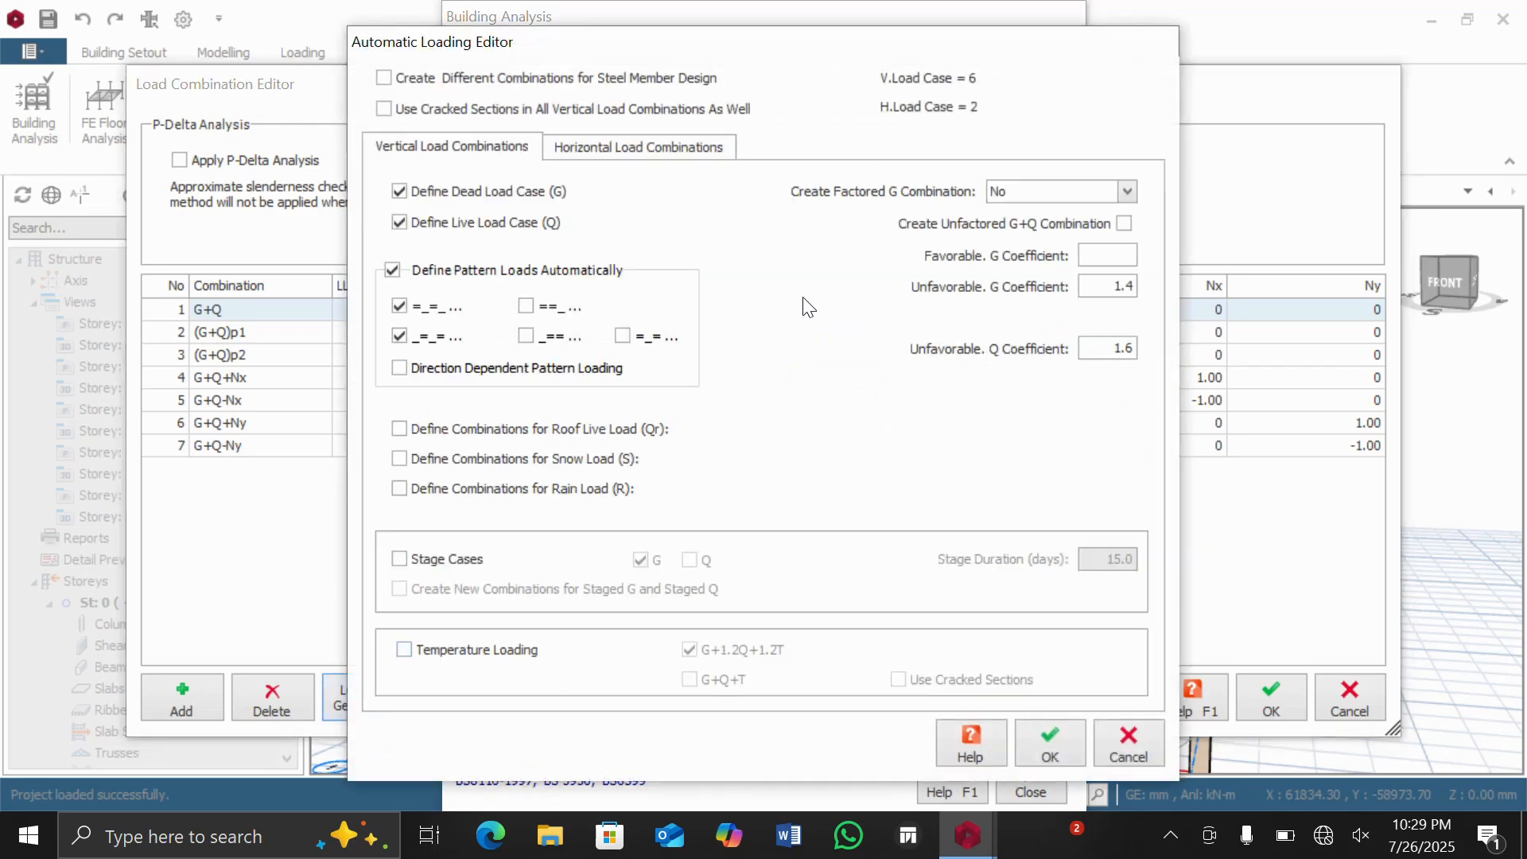
pyautogui.click(1043, 737)
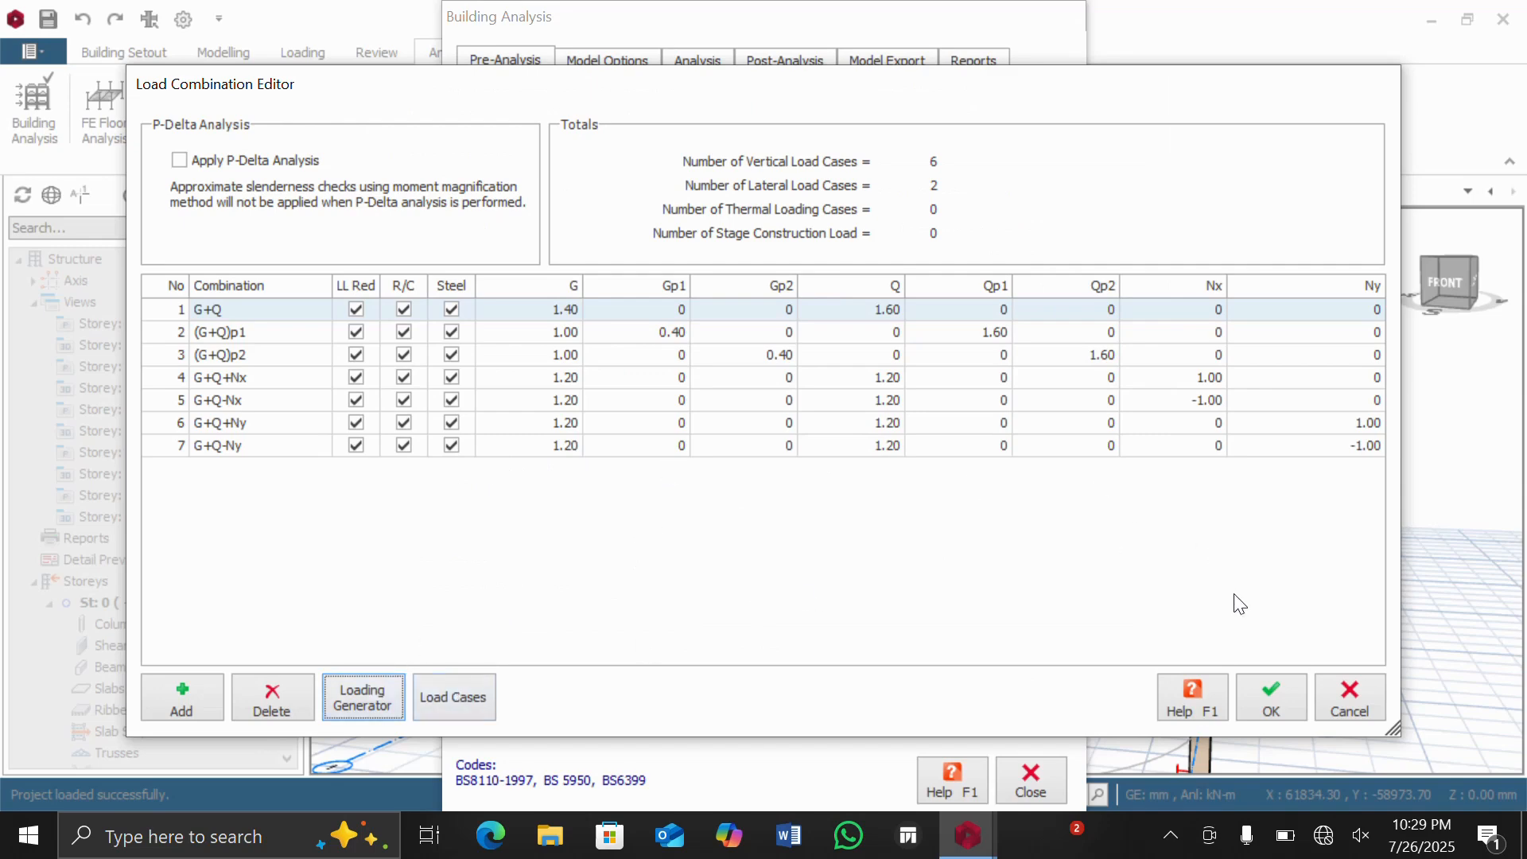
pyautogui.click(1270, 700)
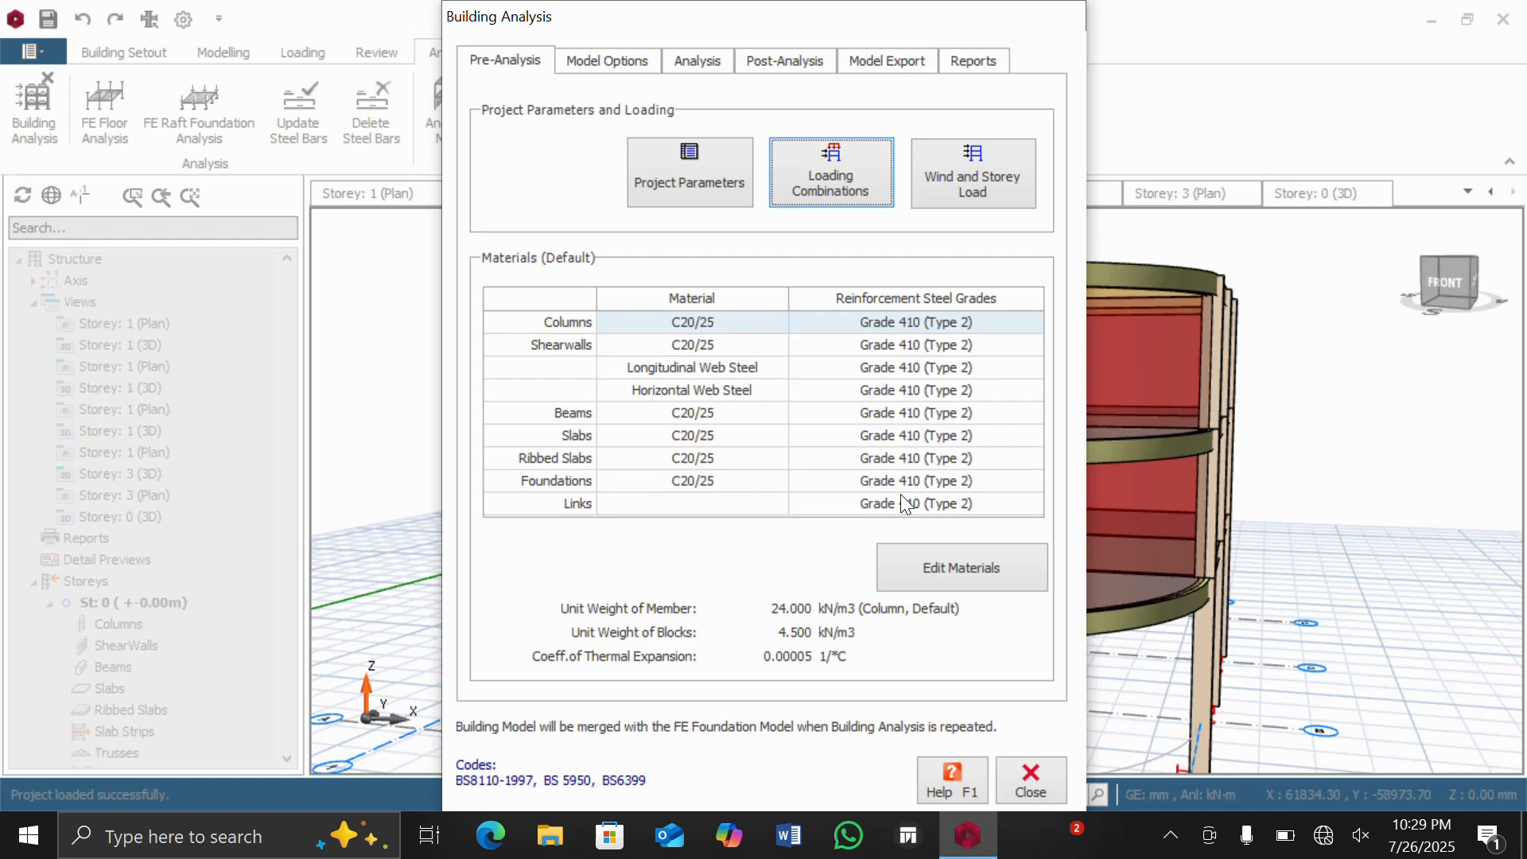
# Step: Keep C20/25 concrete and Grade 410 (Type 2) reinforcement for the concrete columns in the default materials
pyautogui.click(939, 573)
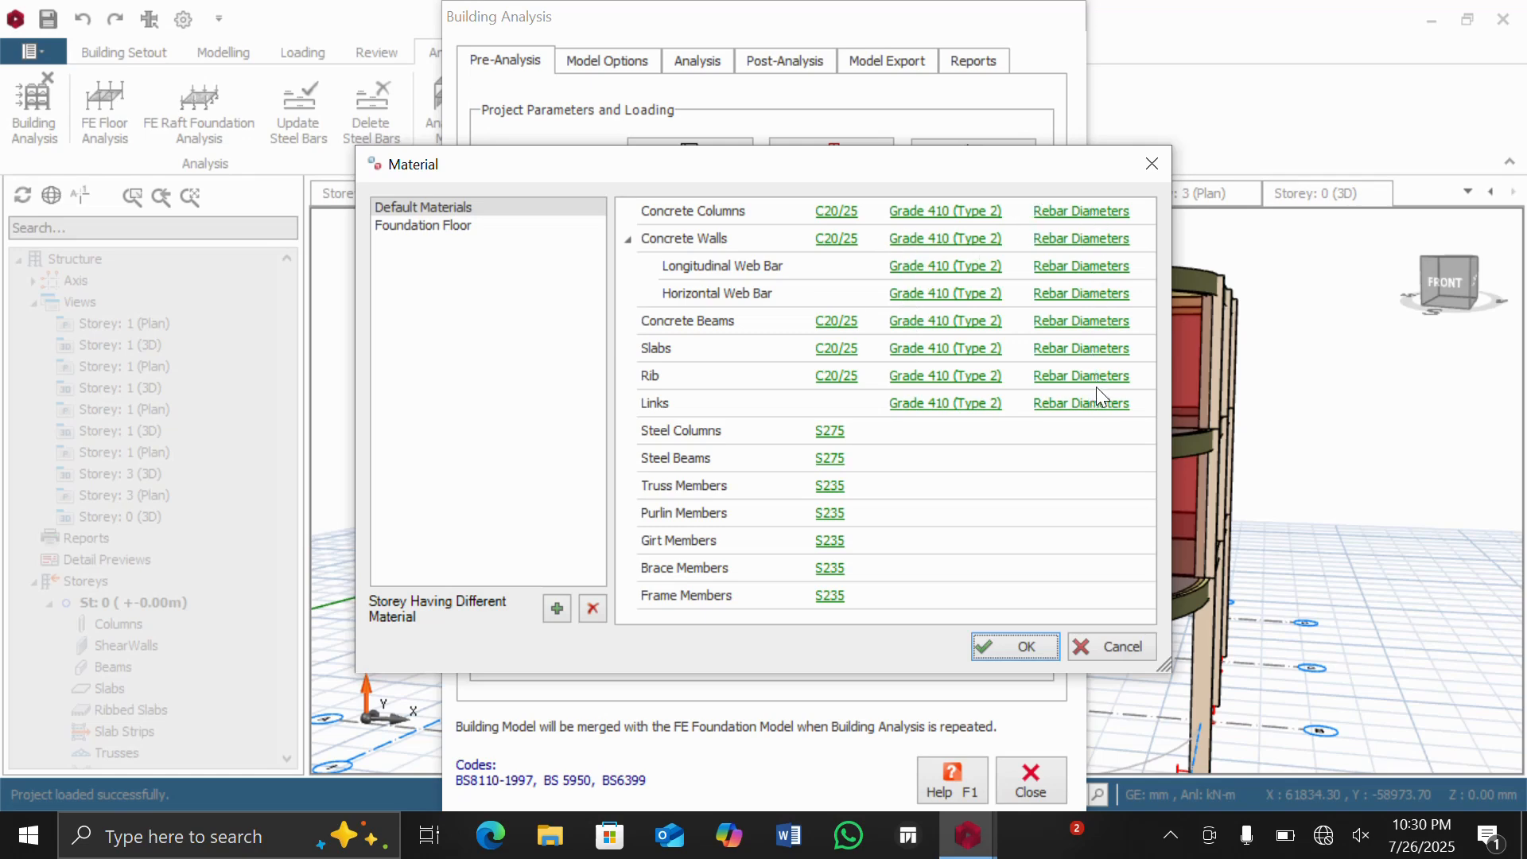
pyautogui.click(836, 214)
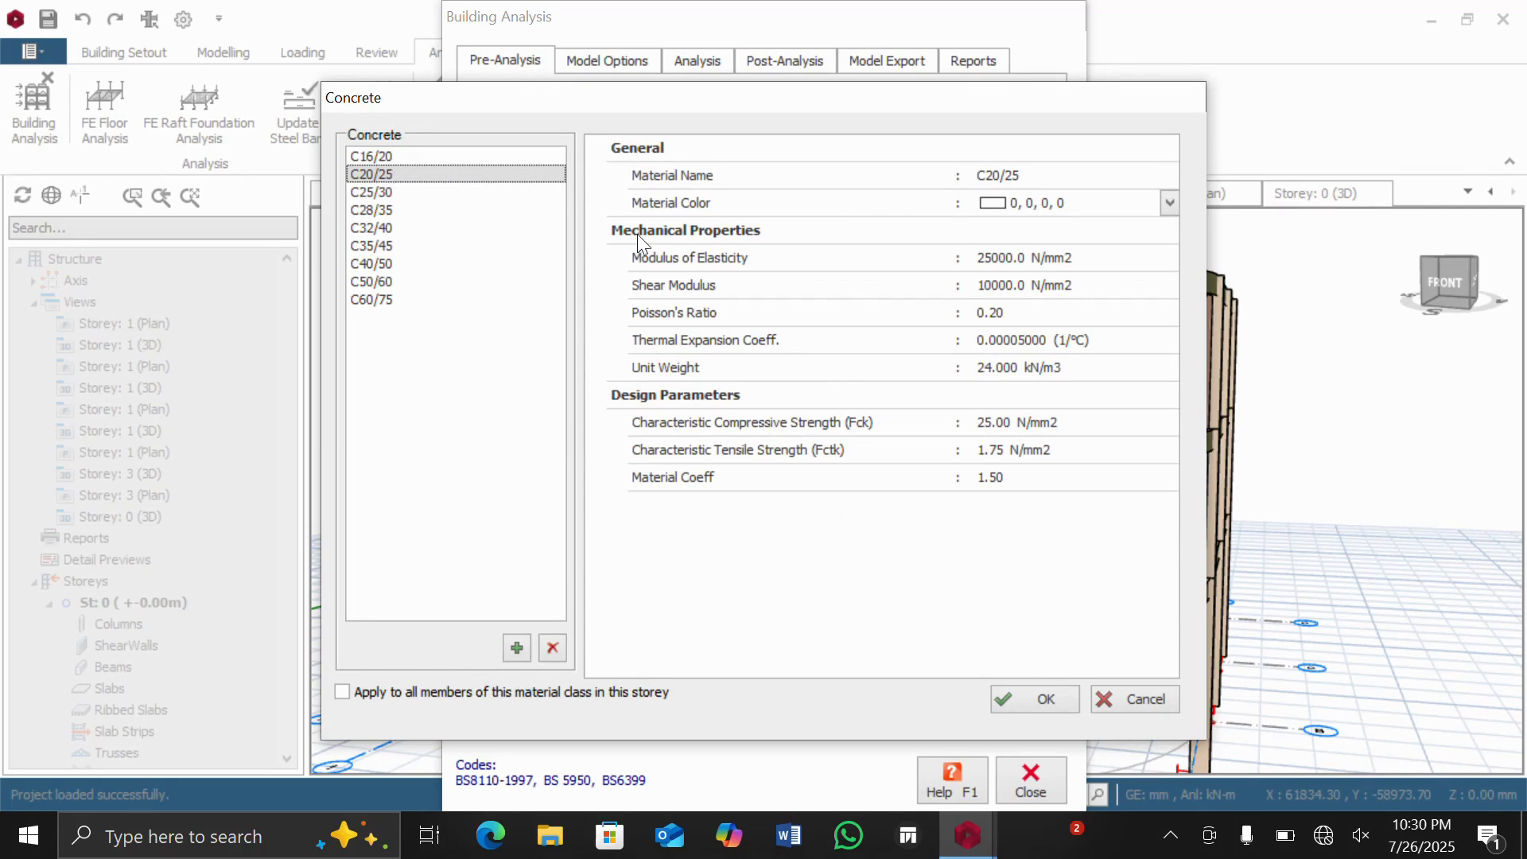
pyautogui.click(1029, 699)
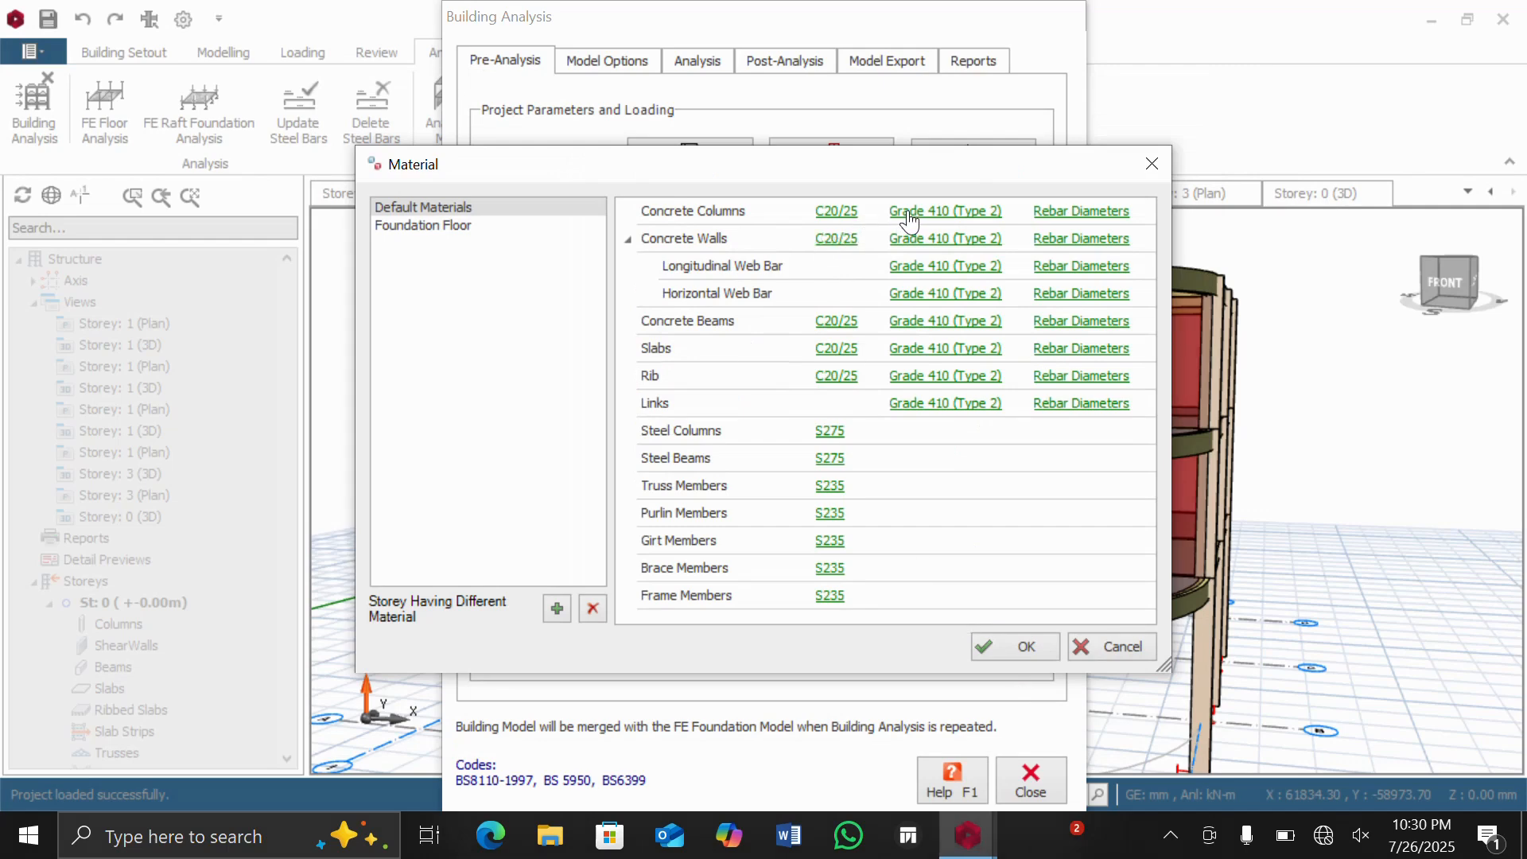
pyautogui.click(932, 213)
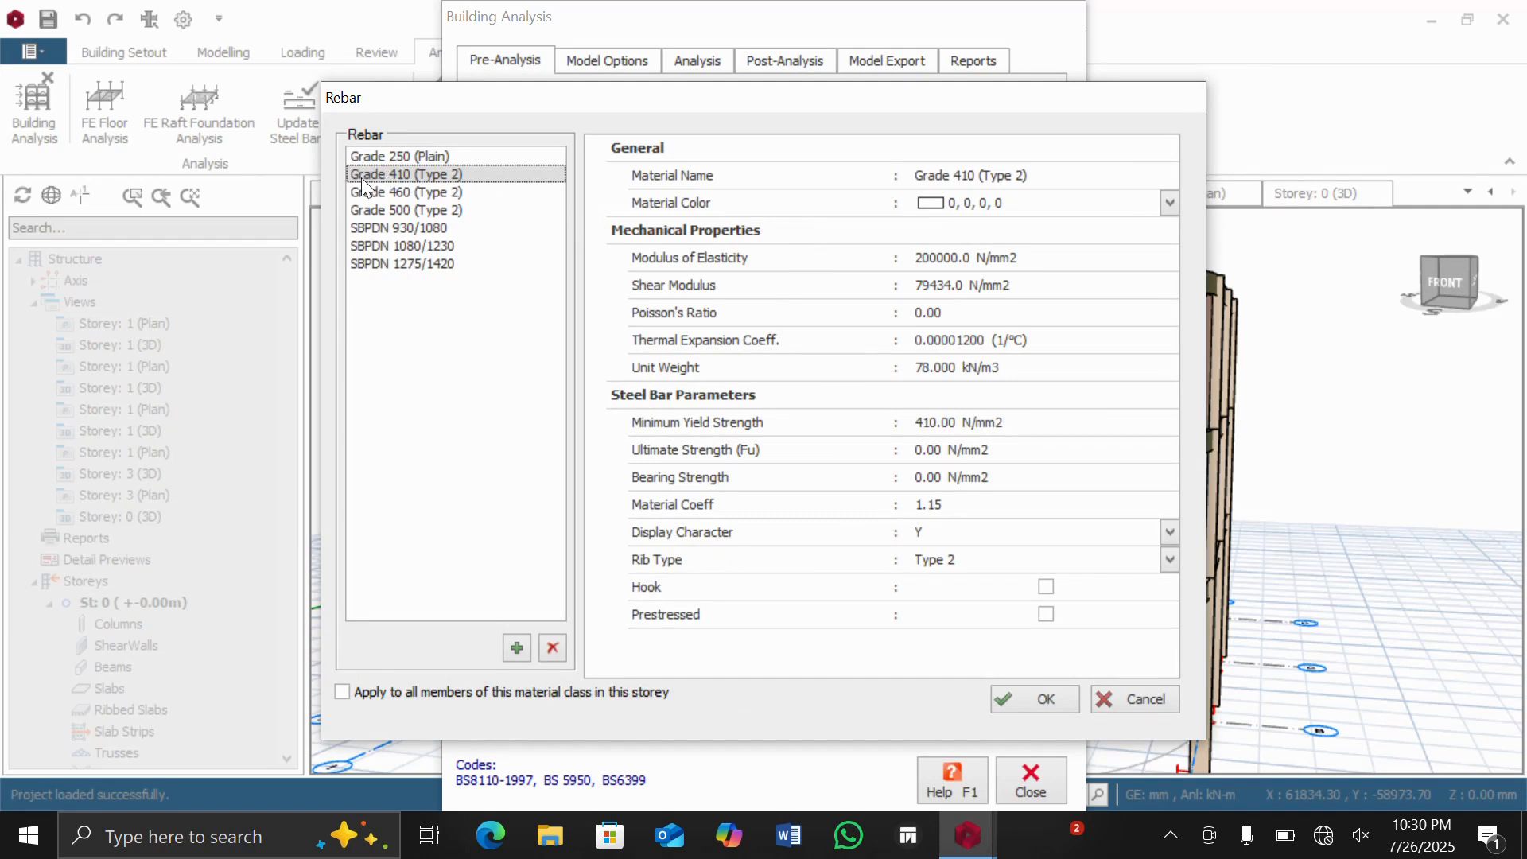
pyautogui.click(1014, 693)
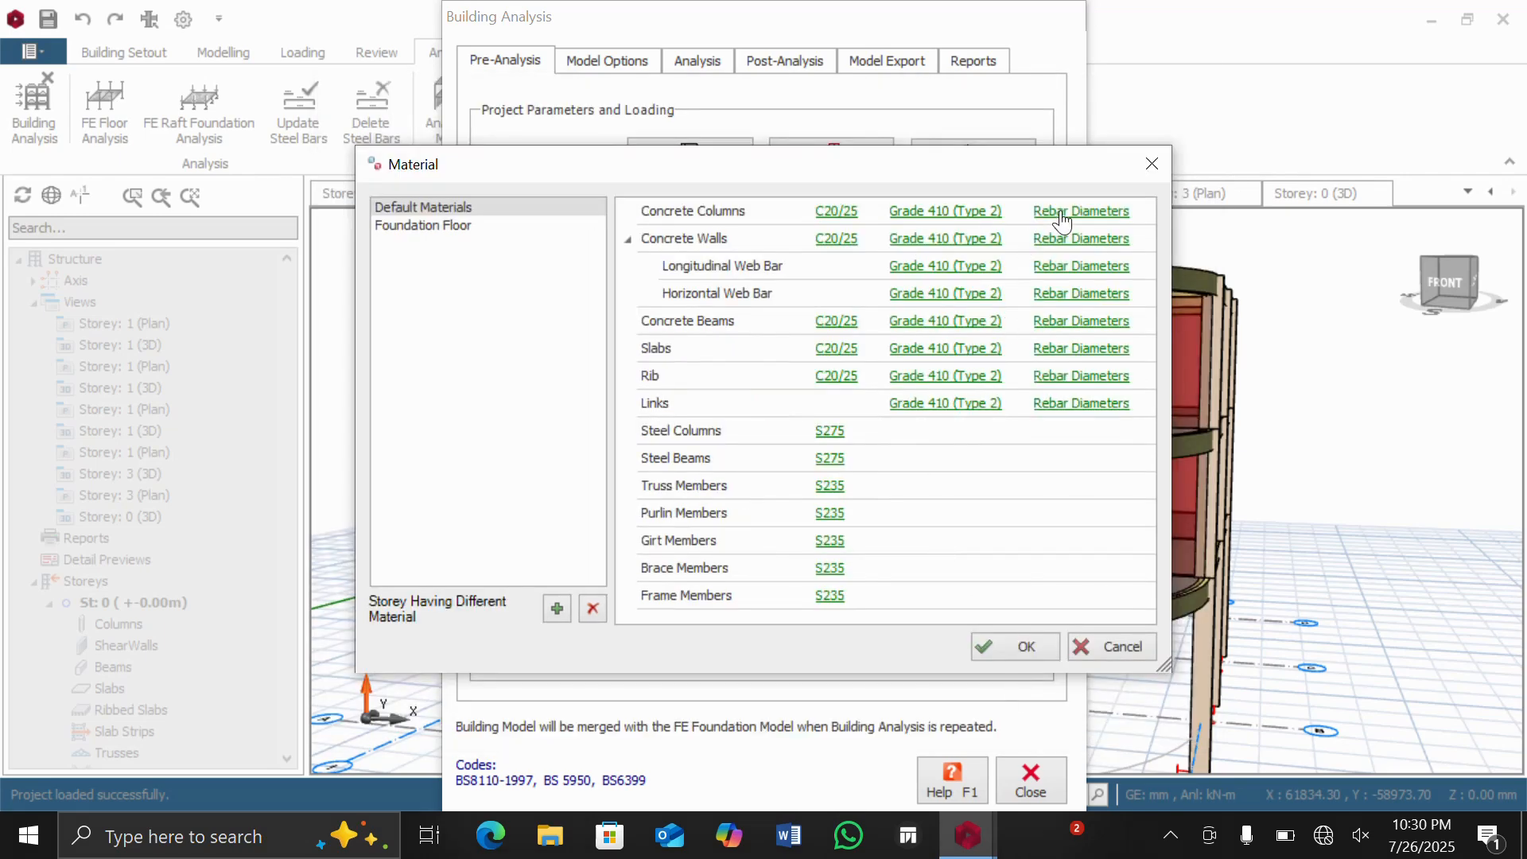
# Step: Restrict the concrete column rebar diameters to Y16 only, clearing all other bar sizes, and accept the table
pyautogui.click(1061, 213)
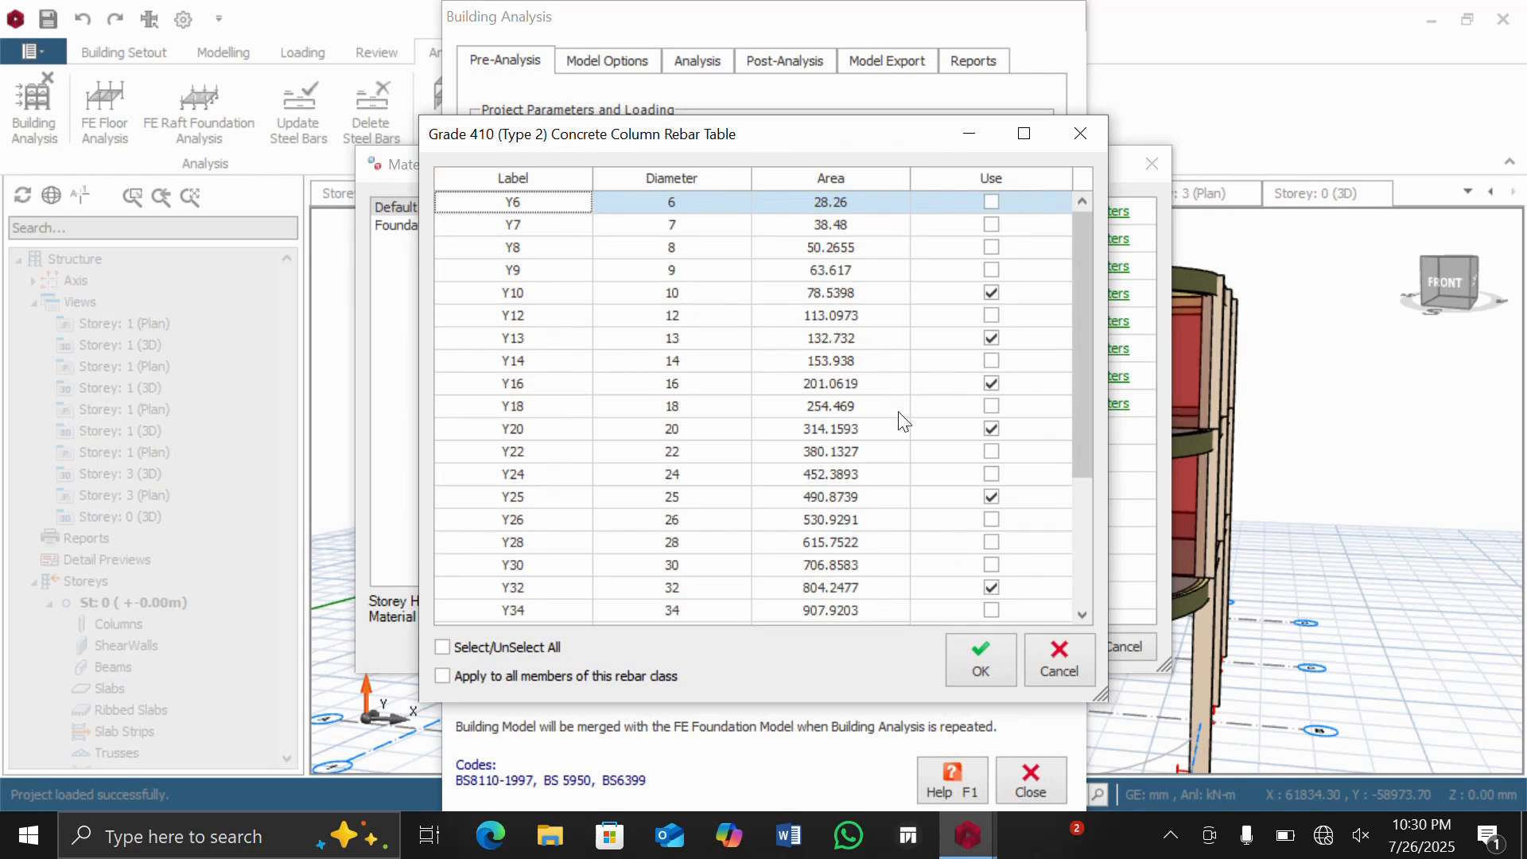
pyautogui.moveTo(803, 142); pyautogui.dragTo(798, 178)
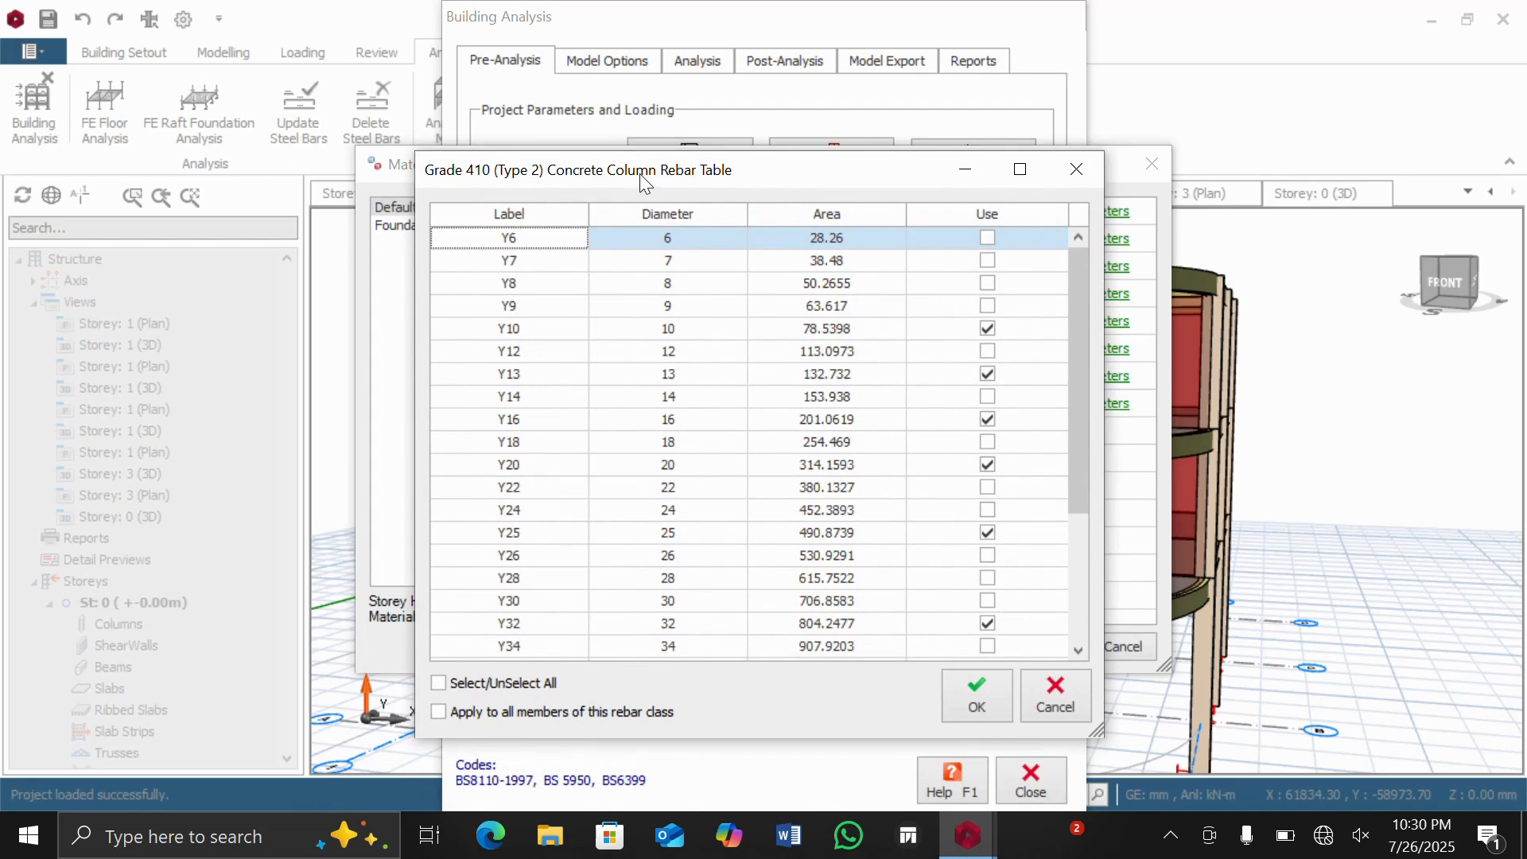
pyautogui.click(436, 683)
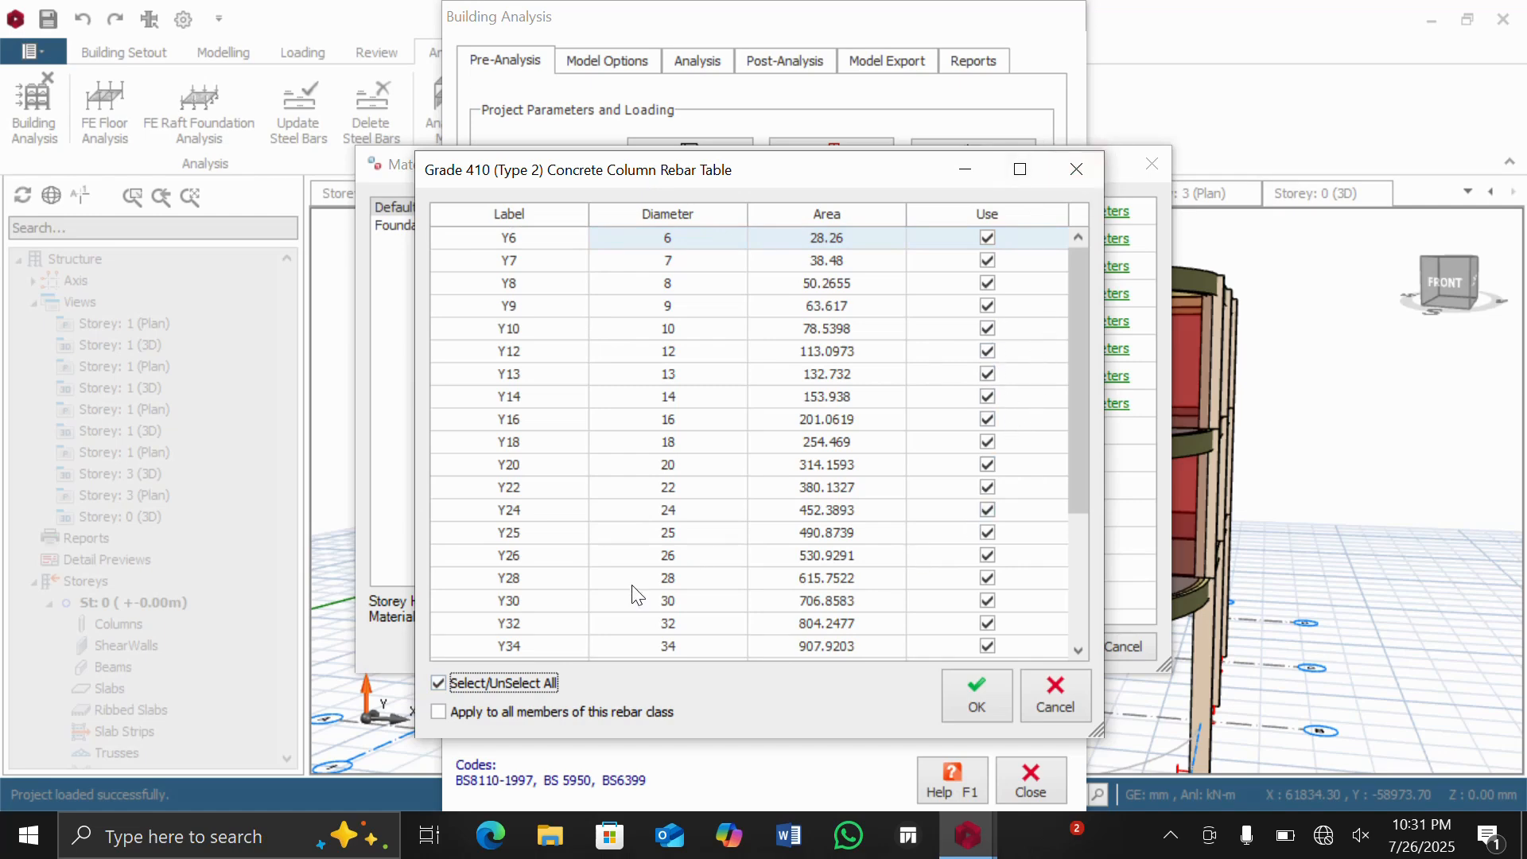
pyautogui.click(443, 696)
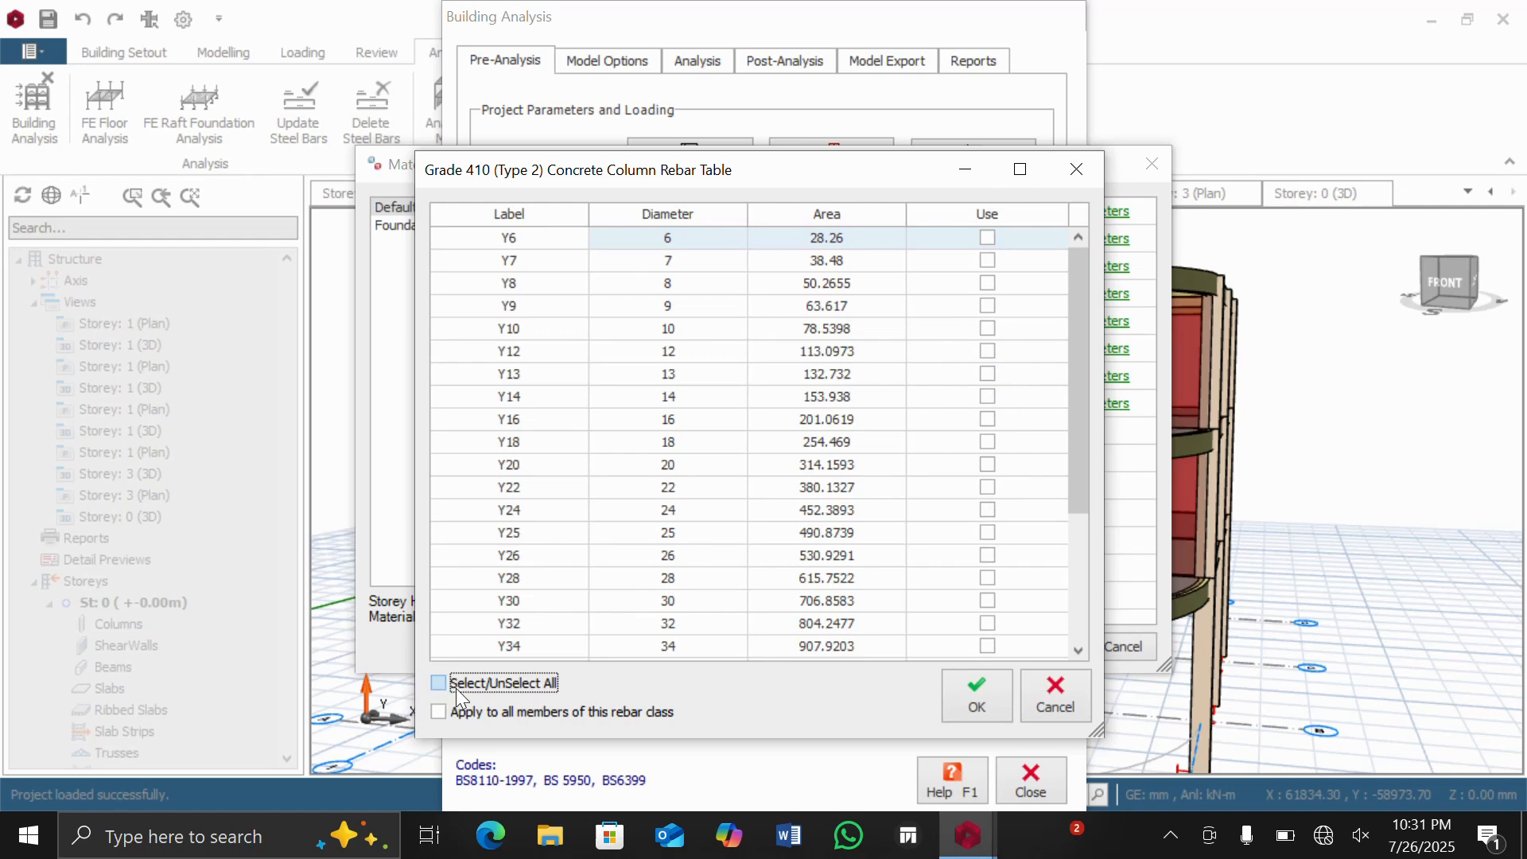
pyautogui.scroll(-3, 995, 398)
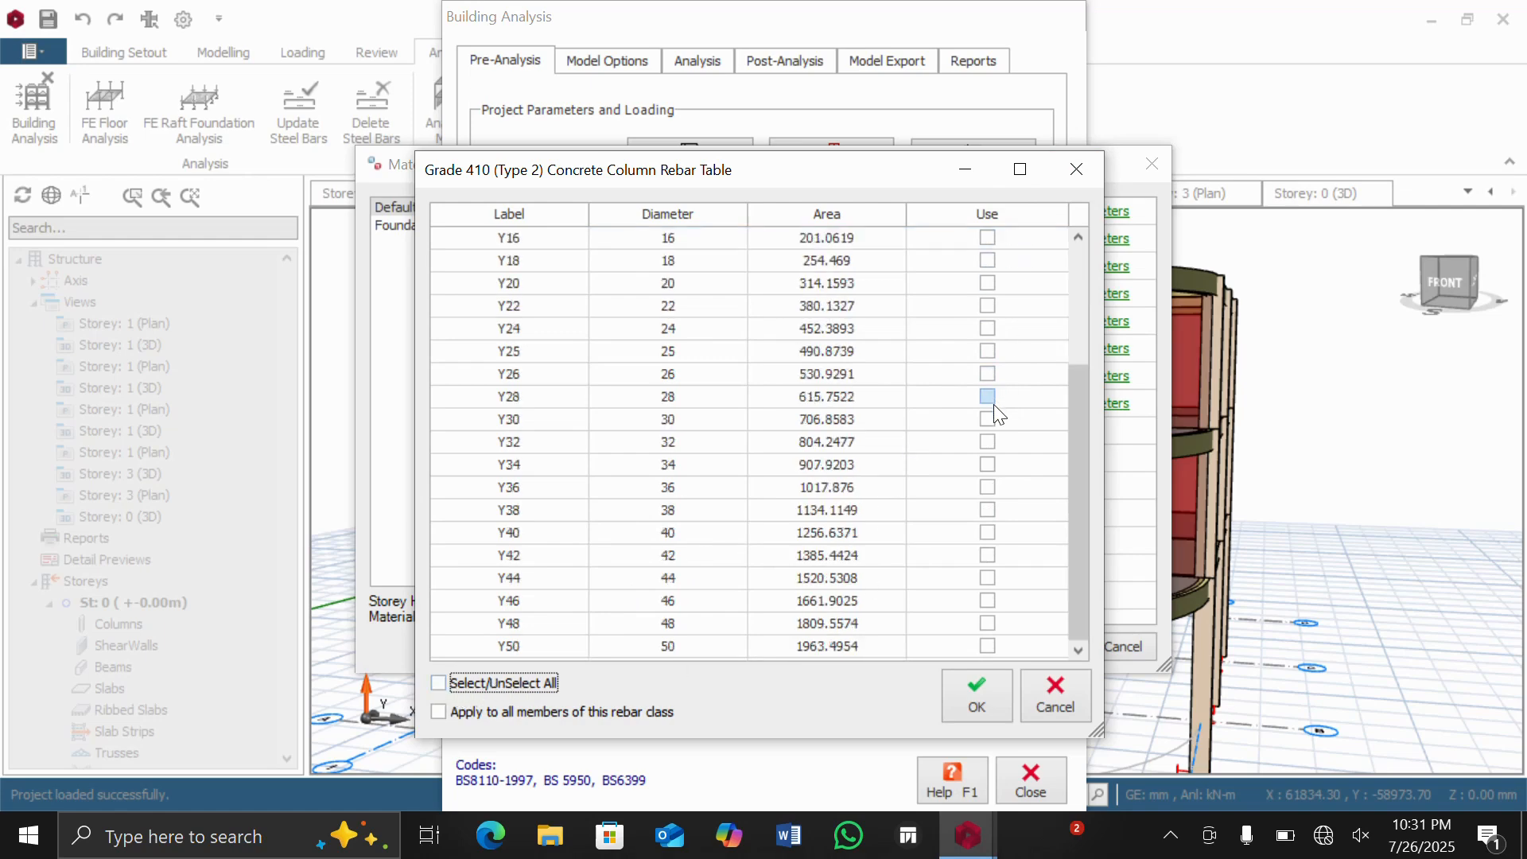
pyautogui.scroll(3, 994, 404)
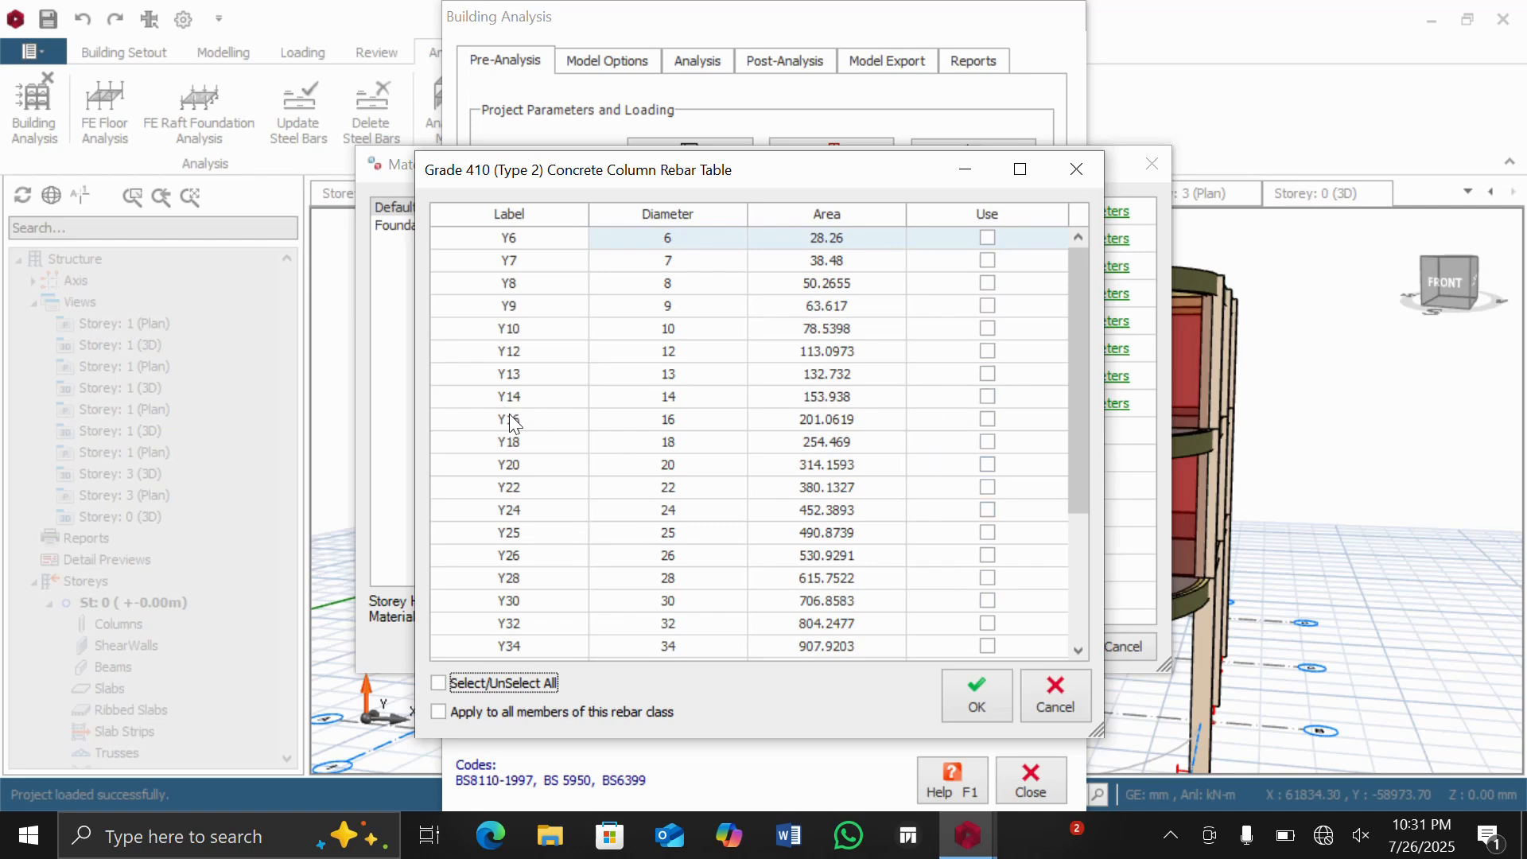
pyautogui.click(987, 419)
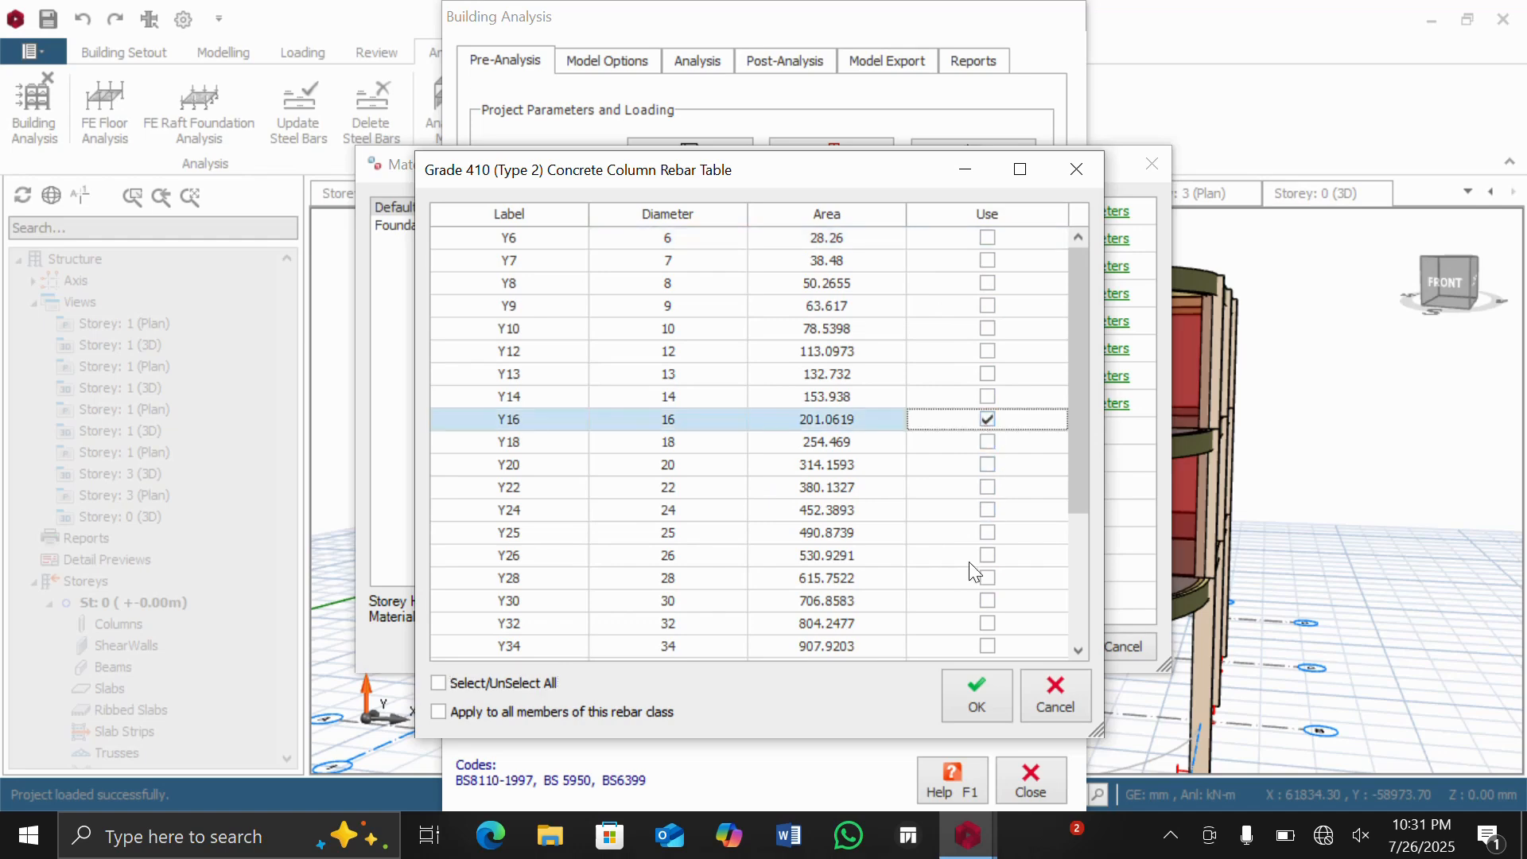
pyautogui.click(977, 700)
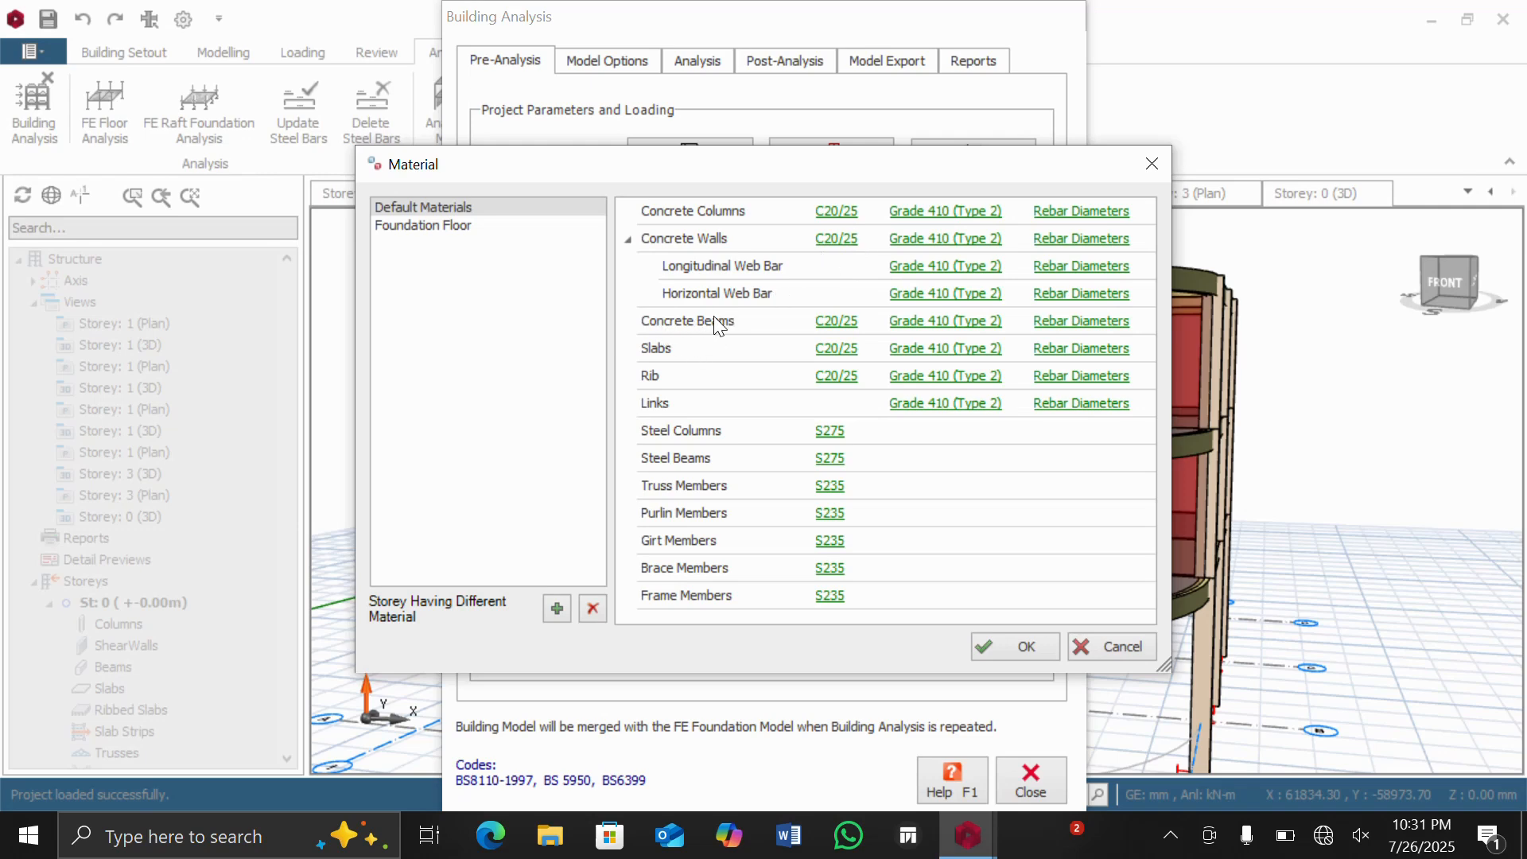
# Step: Compare the available concrete classes for the concrete beams and keep C20/25
pyautogui.click(848, 321)
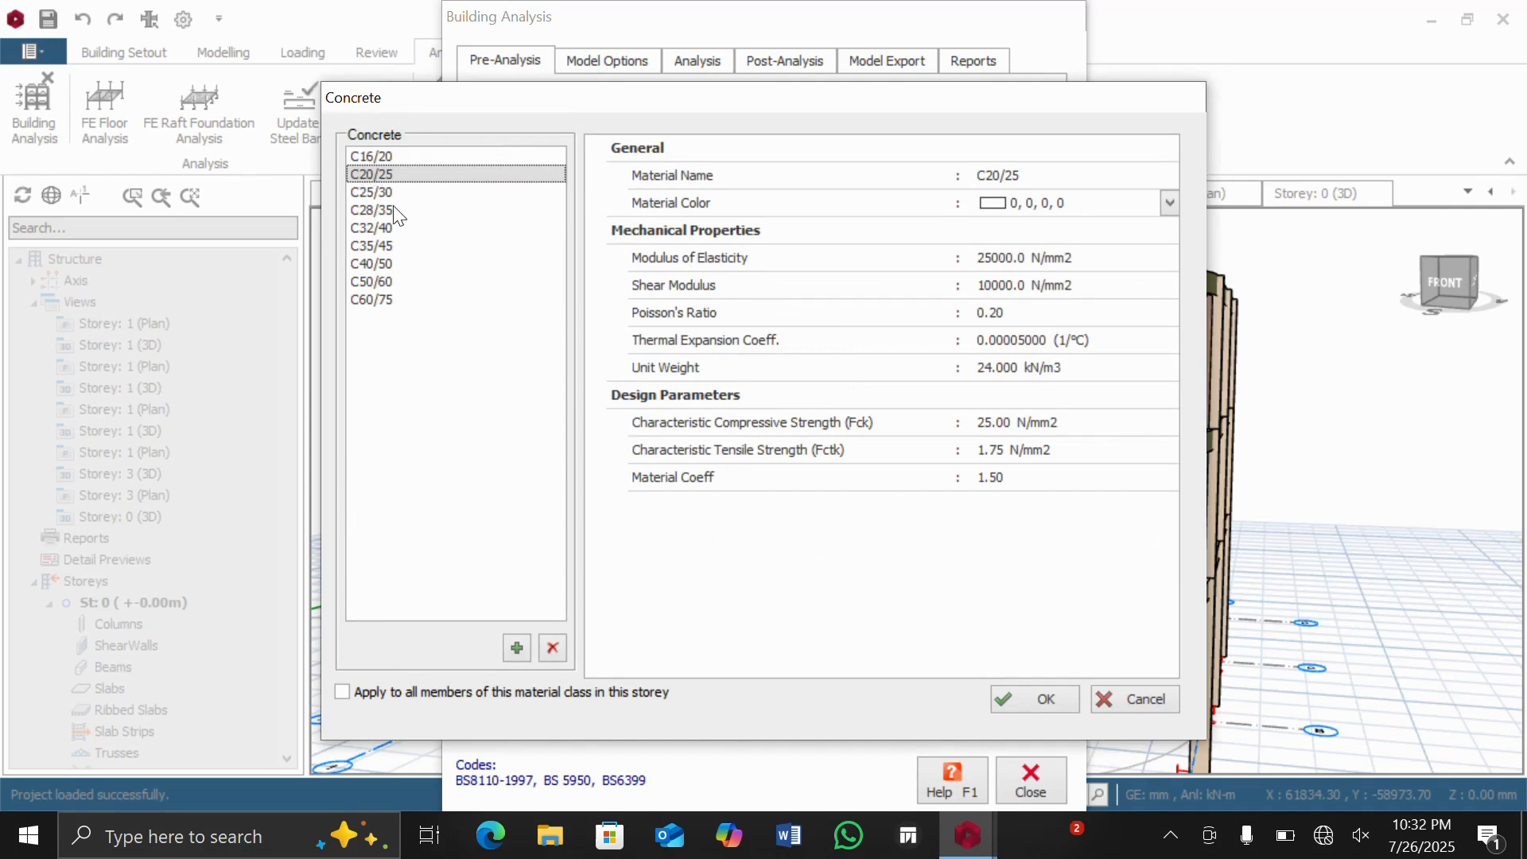
pyautogui.click(365, 225)
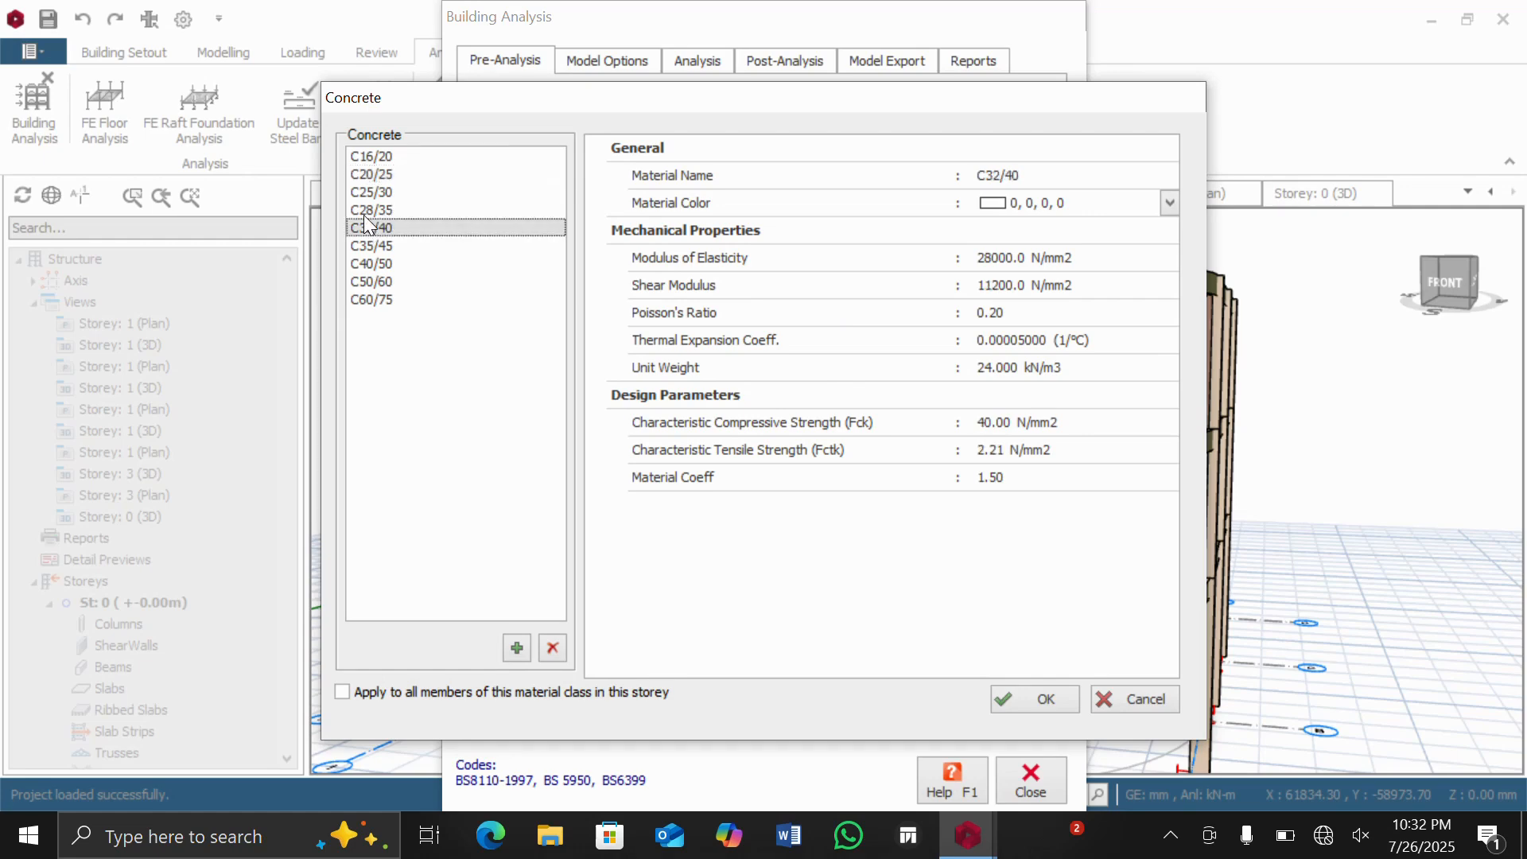
pyautogui.click(364, 209)
pyautogui.click(365, 194)
pyautogui.click(369, 155)
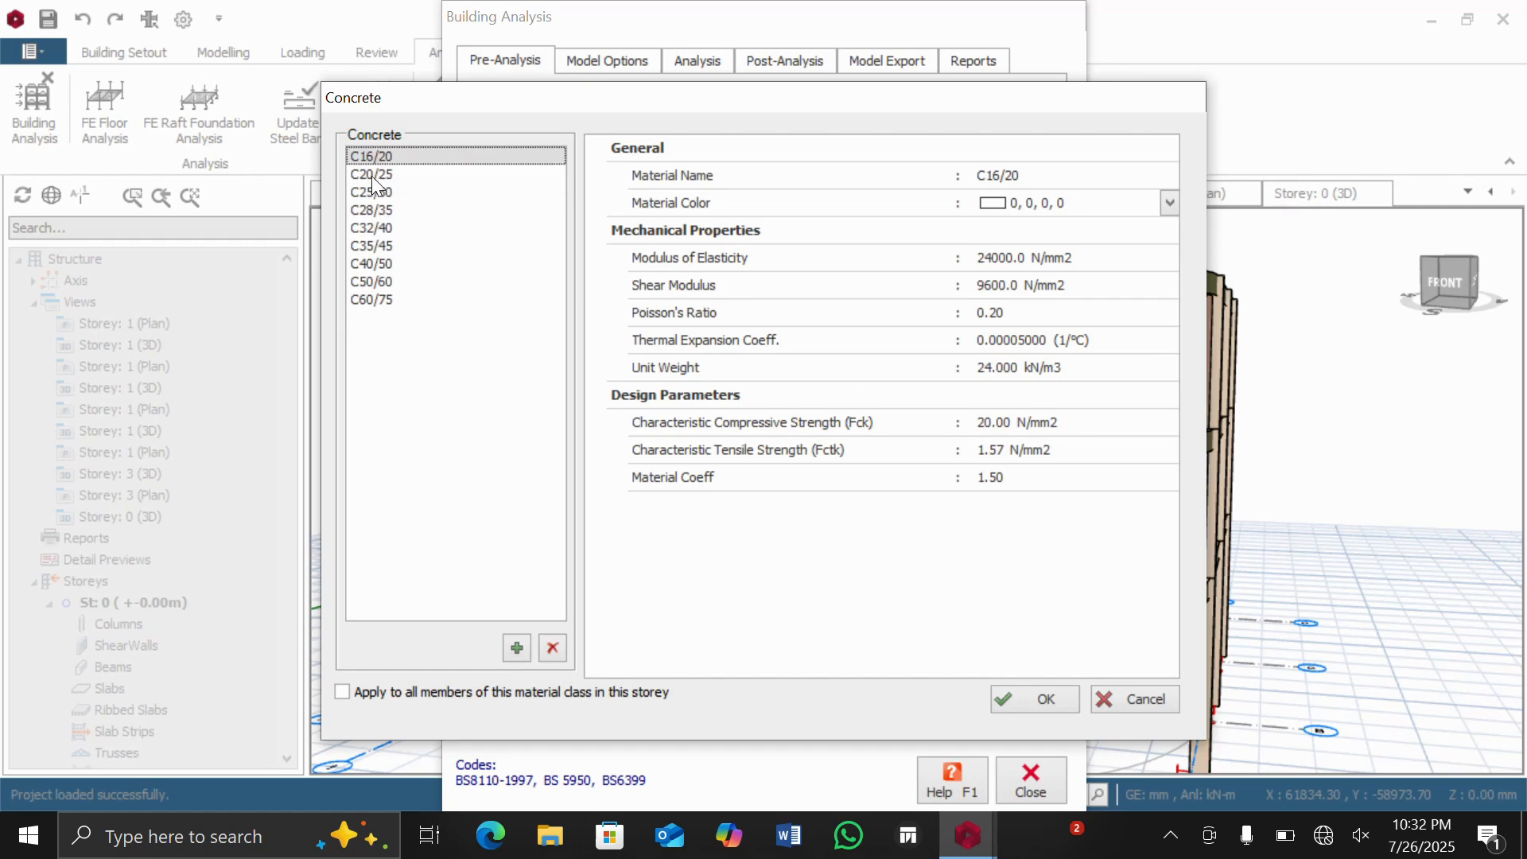
pyautogui.click(376, 177)
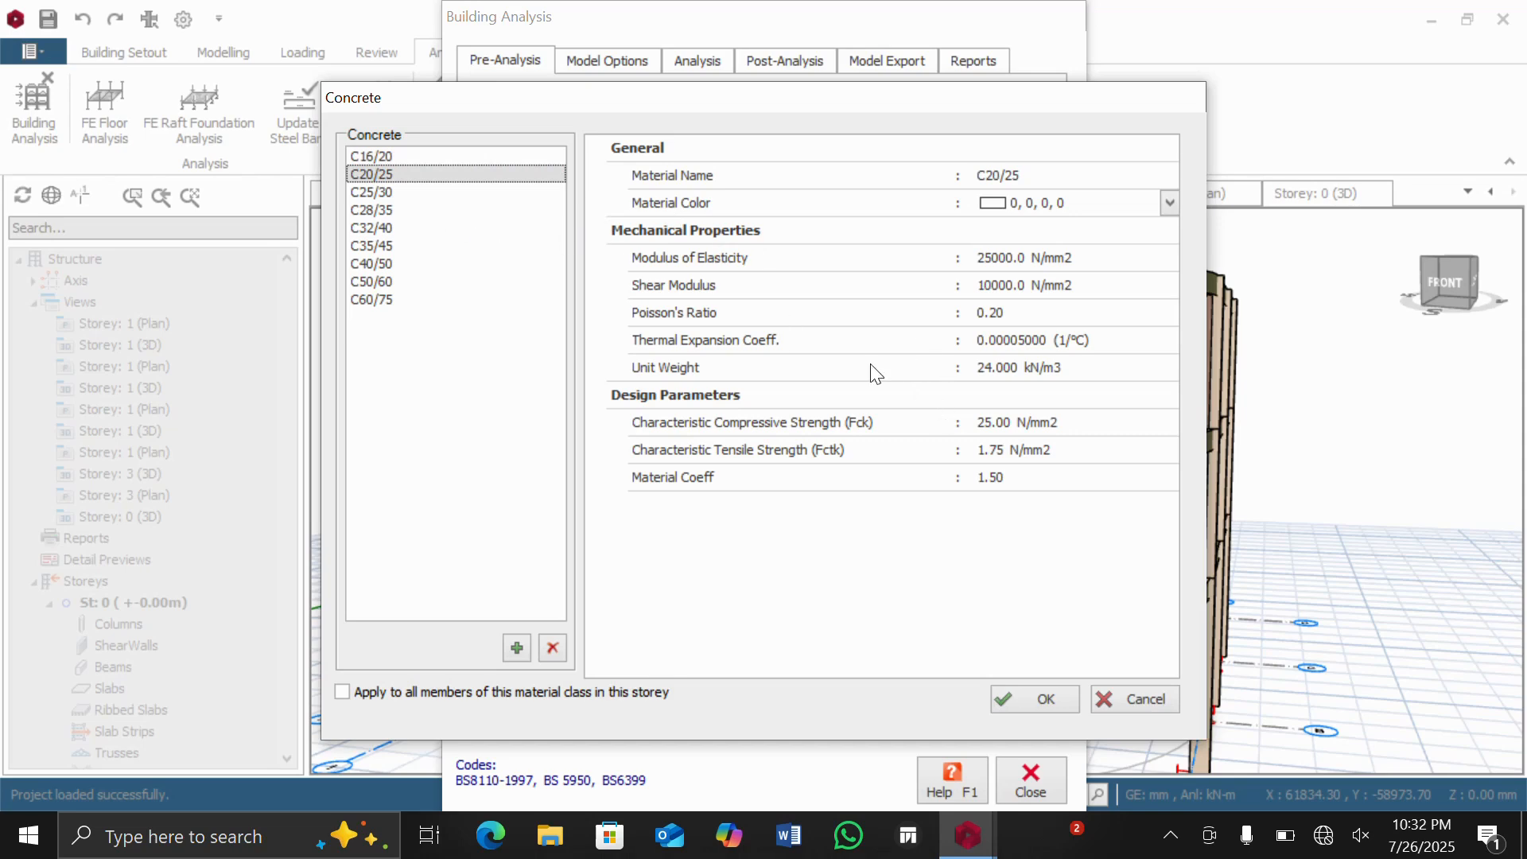
pyautogui.click(1033, 700)
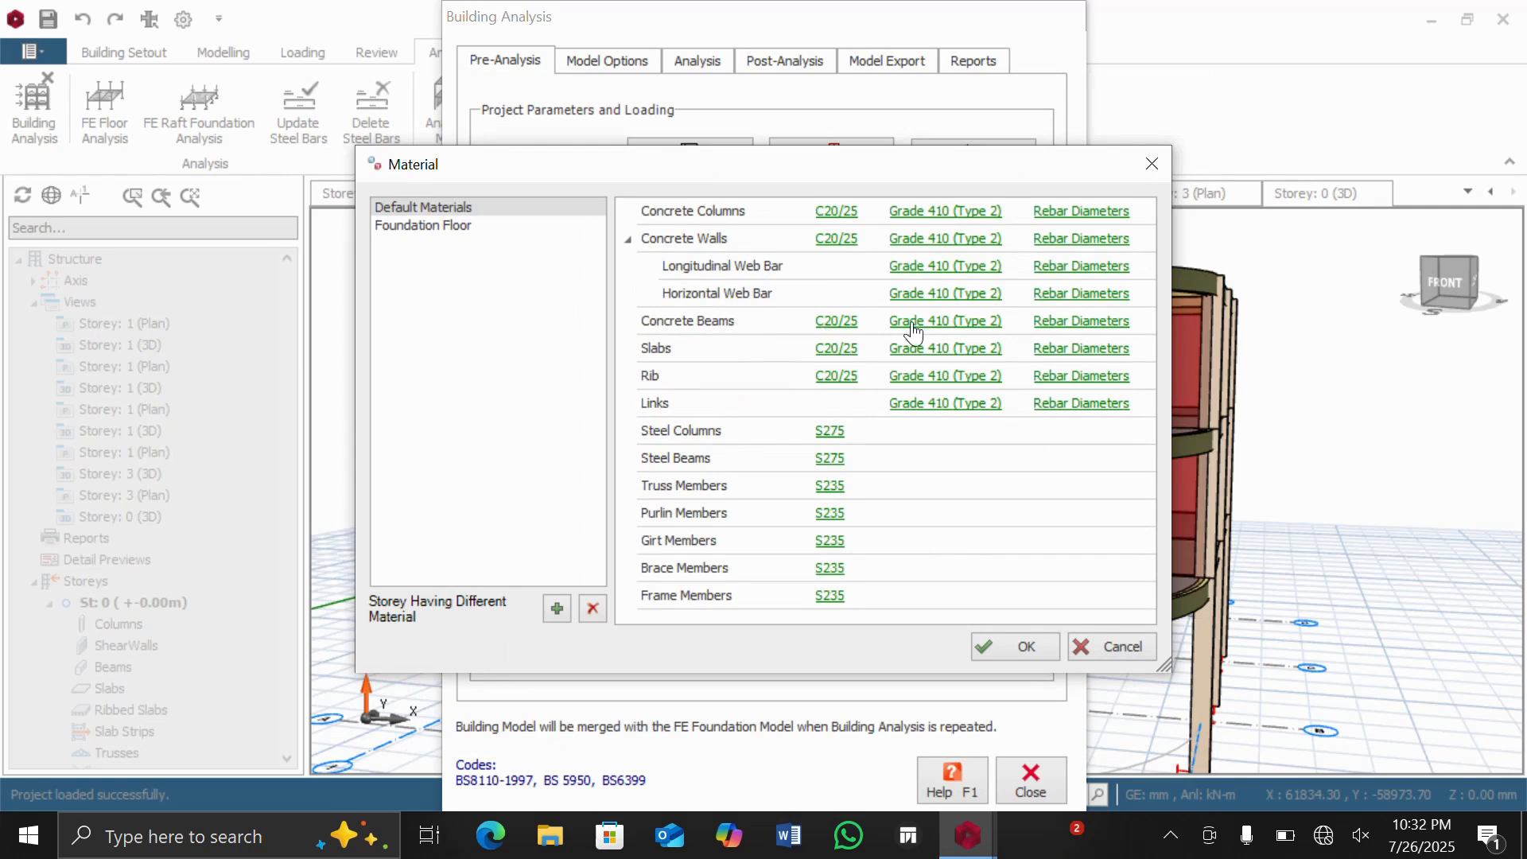
# Step: Restrict the concrete beam rebar diameters to Y16 only and accept the table
pyautogui.click(1063, 324)
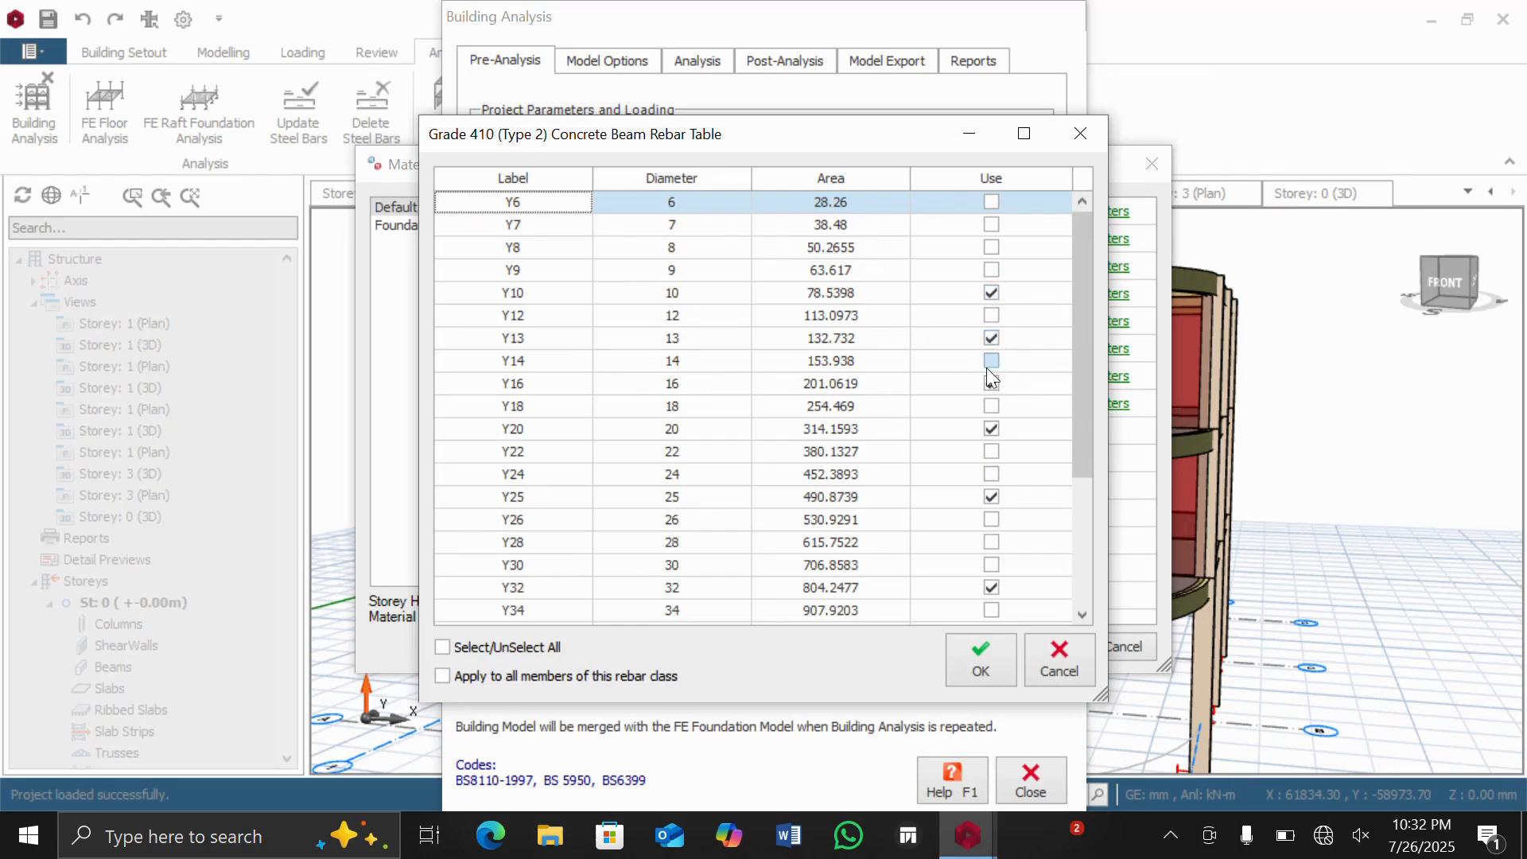
pyautogui.click(477, 648)
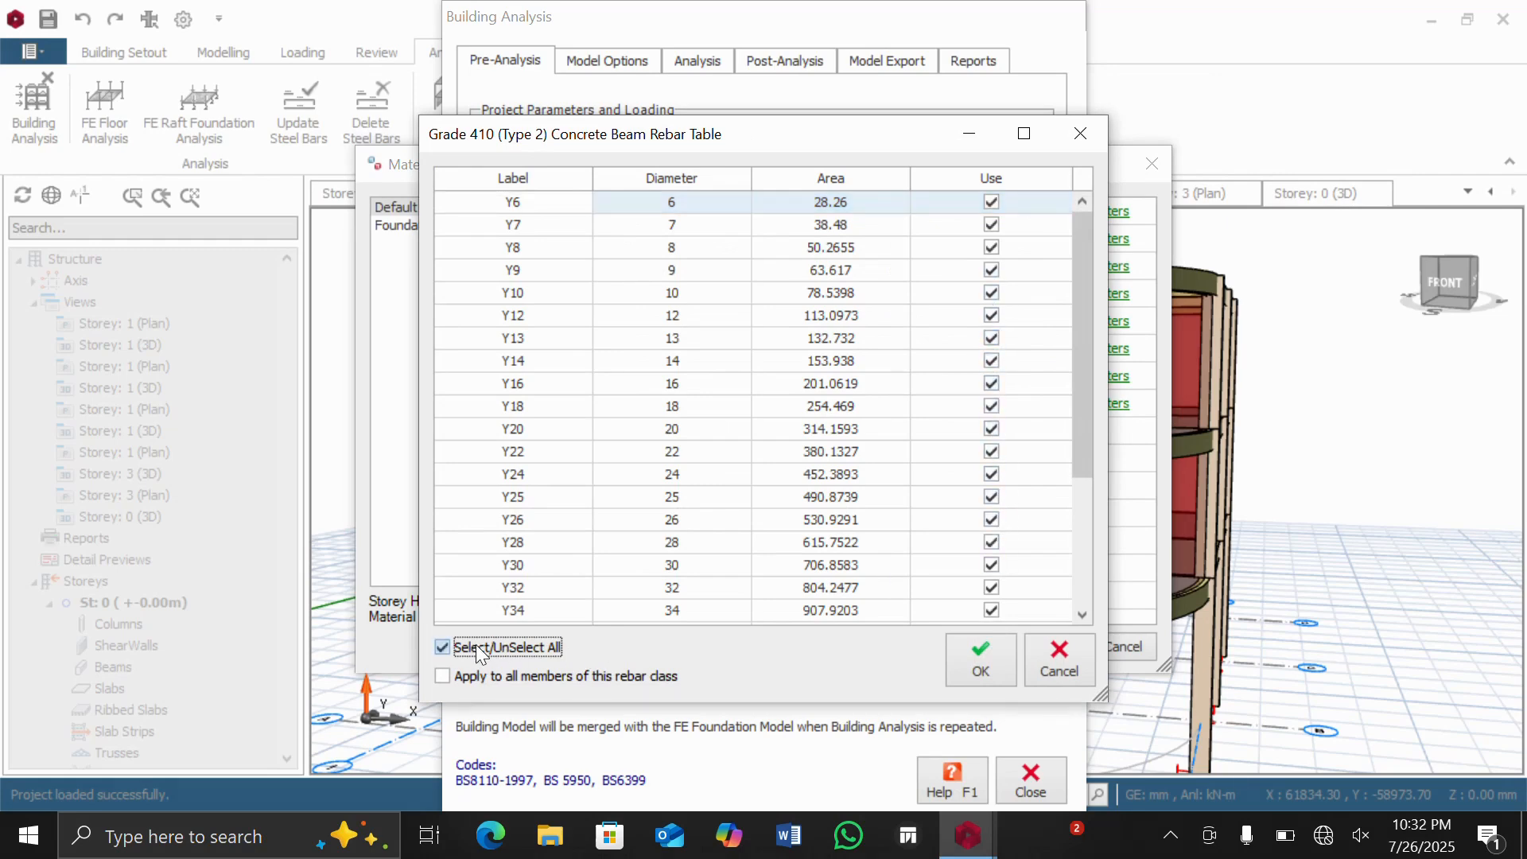
pyautogui.click(480, 648)
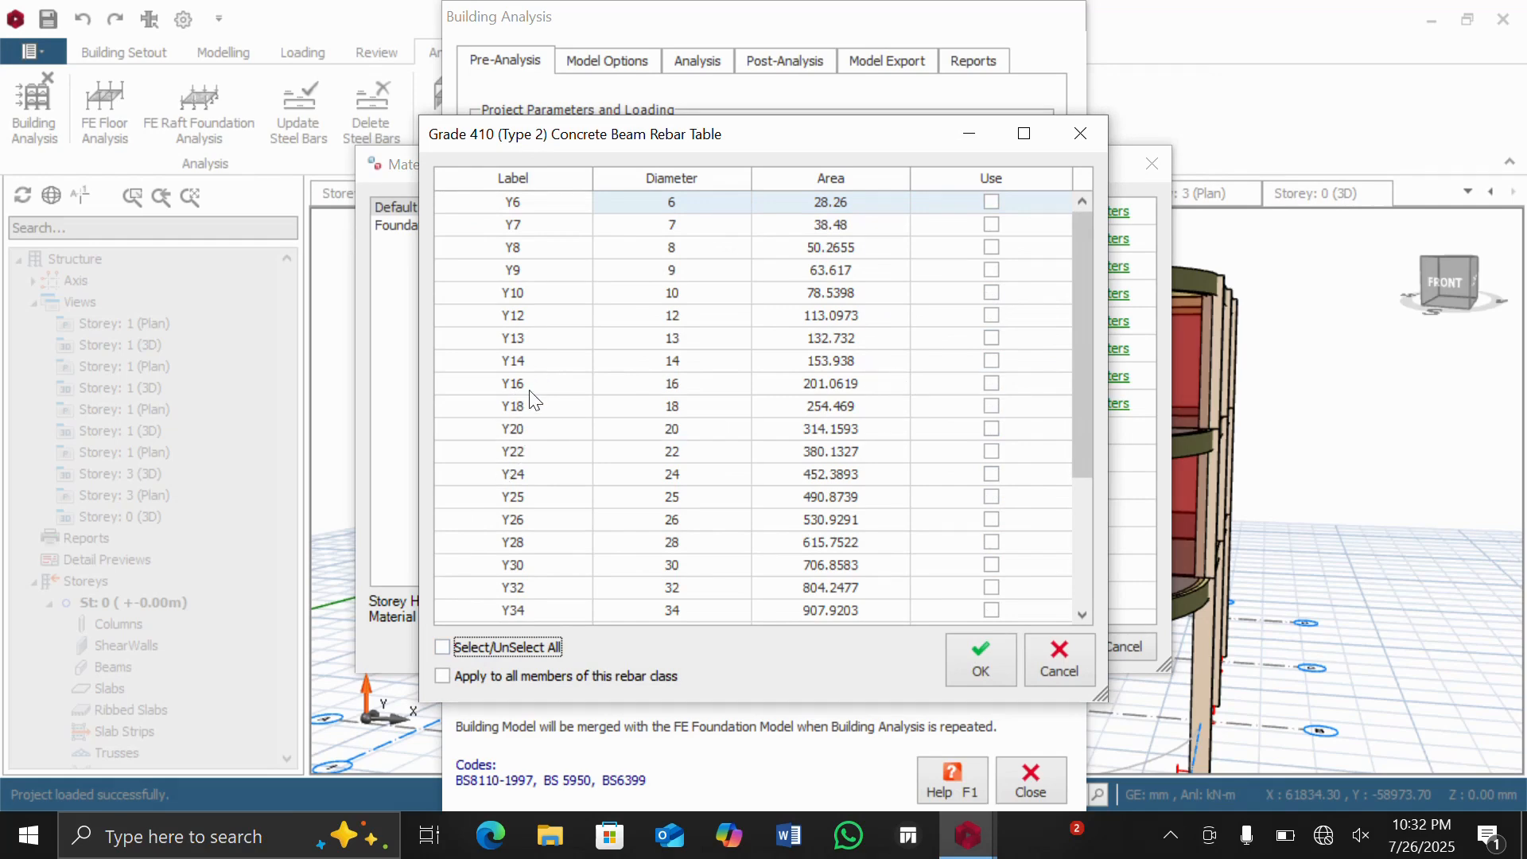
pyautogui.click(992, 384)
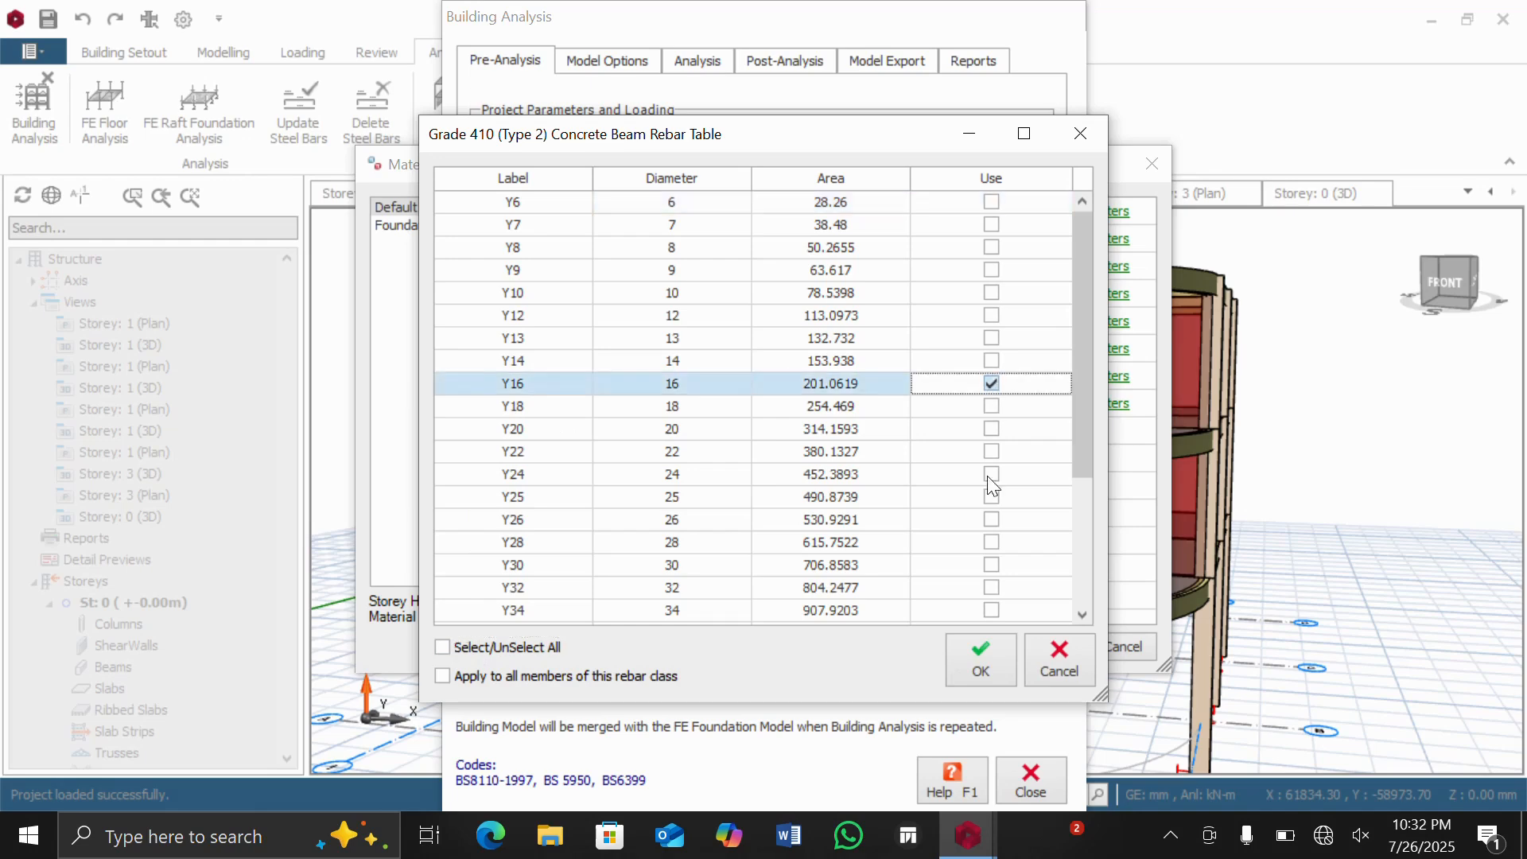
pyautogui.click(973, 661)
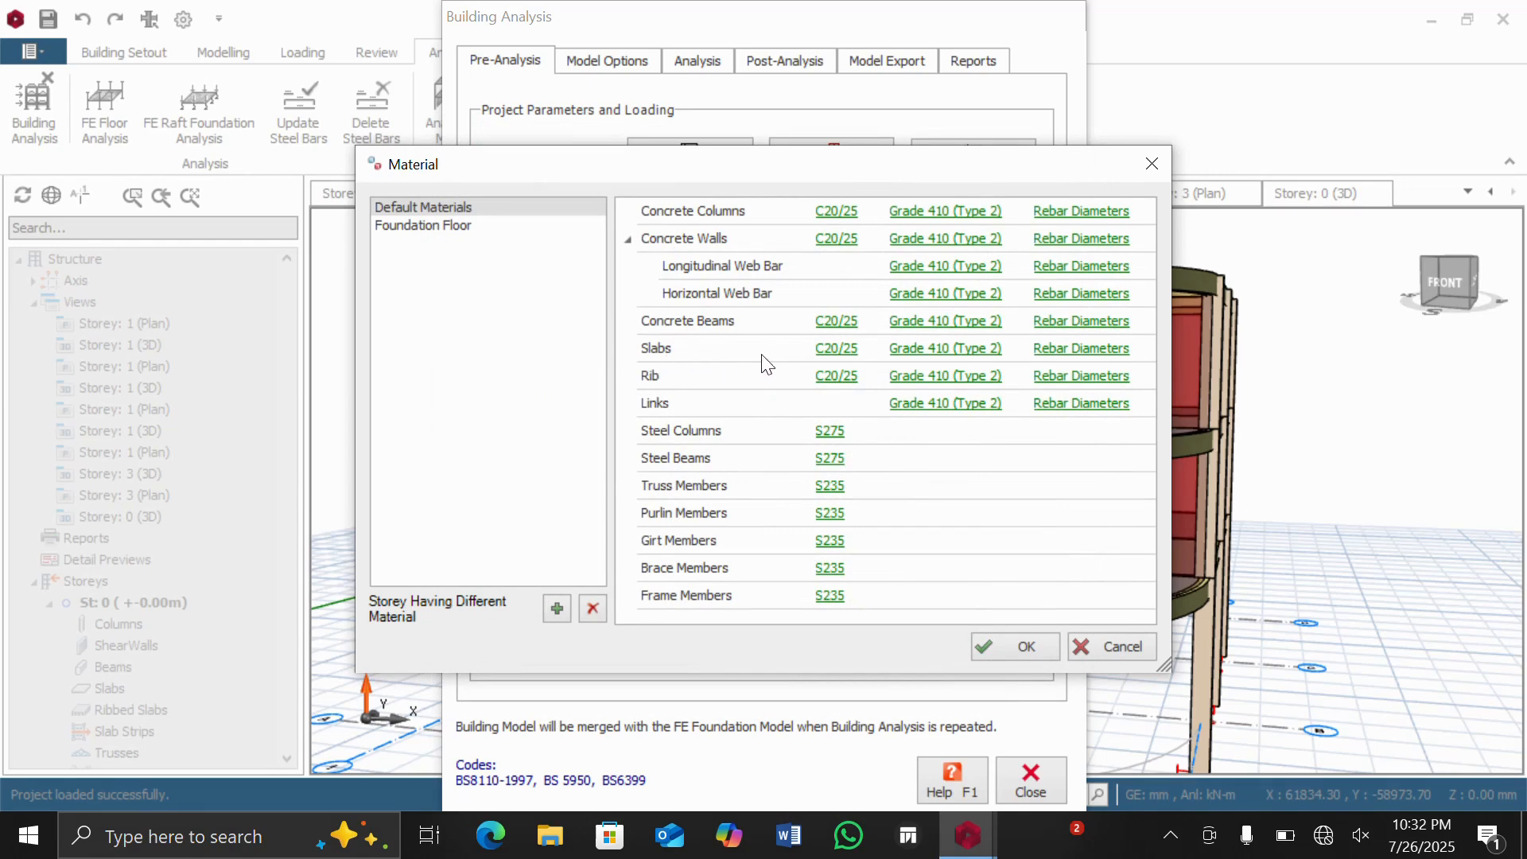
# Step: Keep C20/25 as the concrete material for the slabs and accept the material definition
pyautogui.click(850, 353)
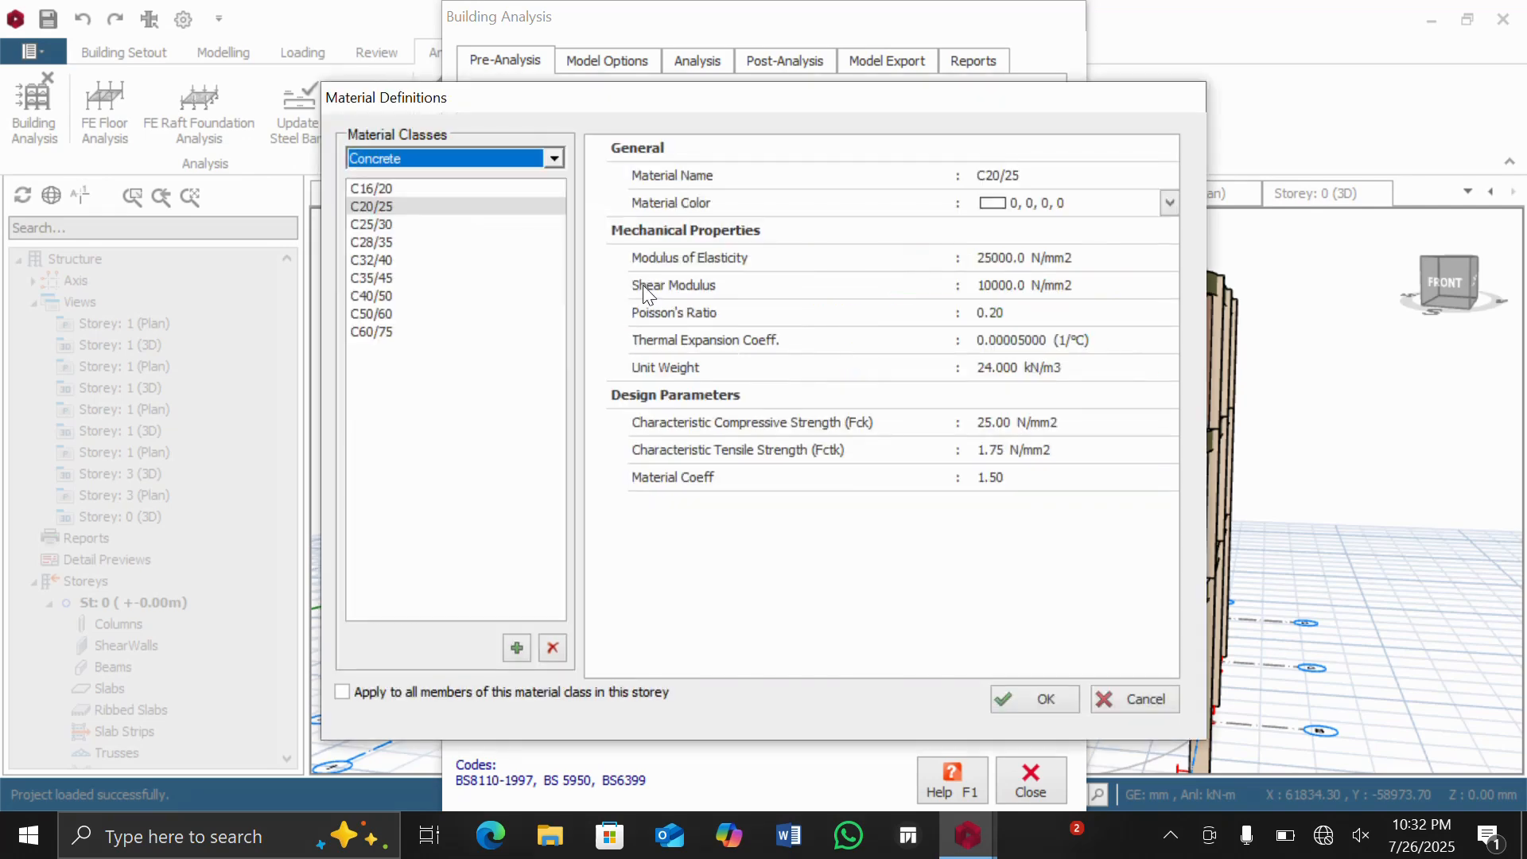
pyautogui.click(414, 206)
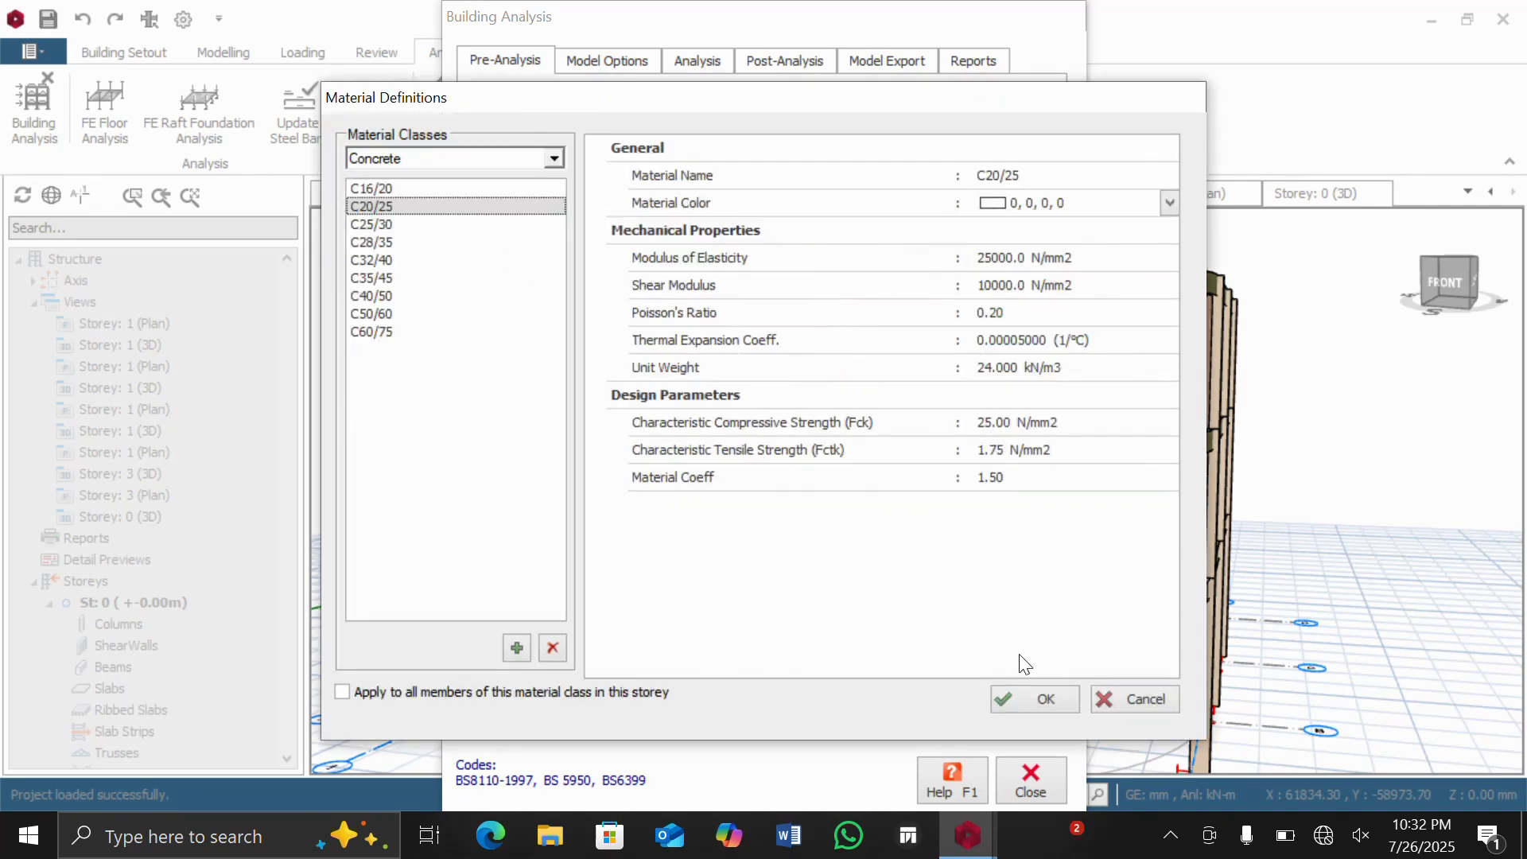
pyautogui.click(1047, 703)
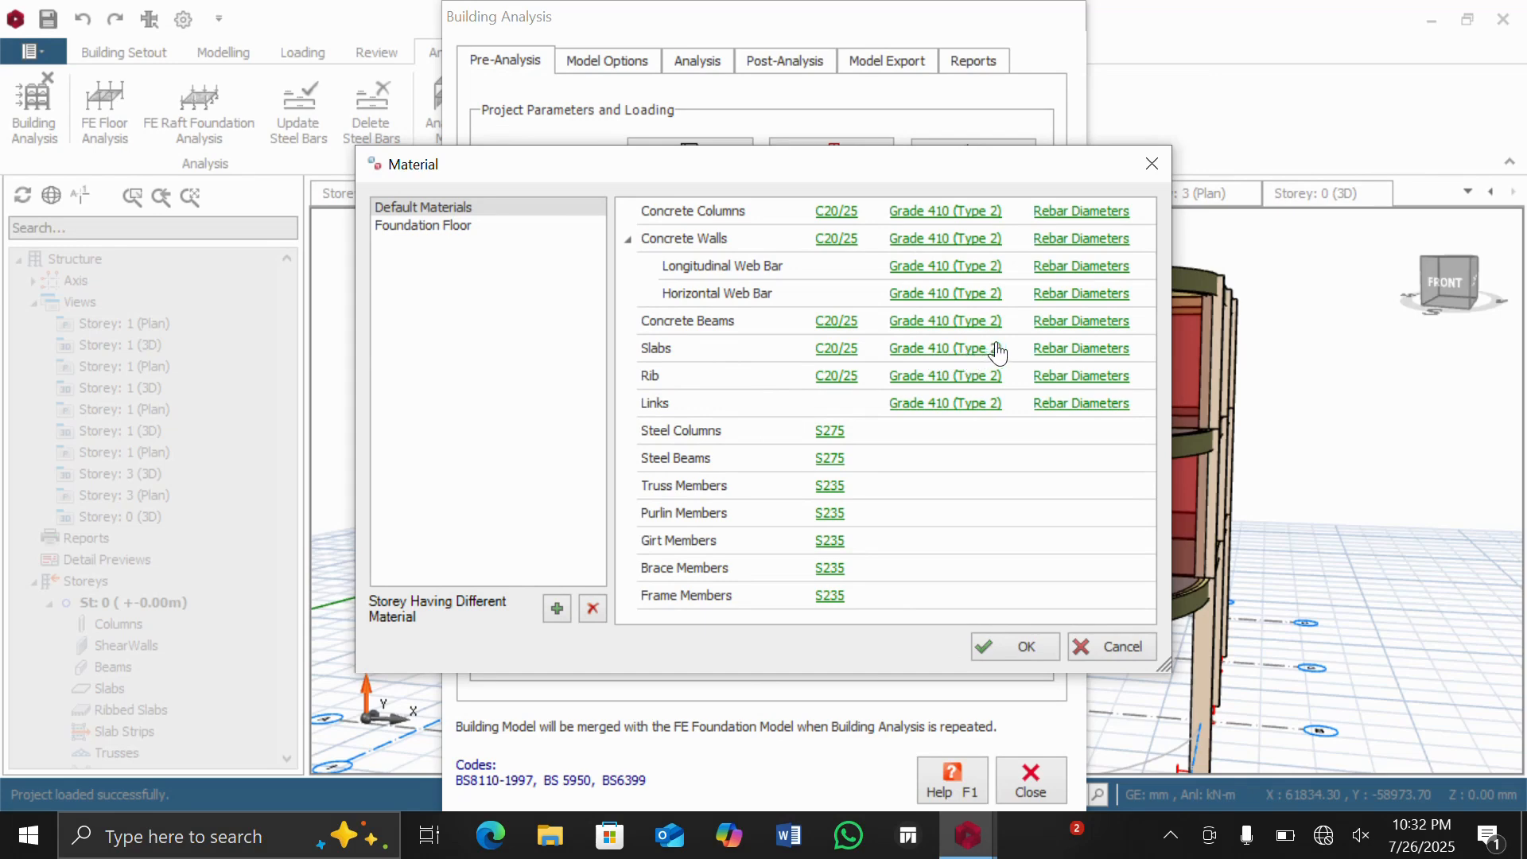
# Step: Restrict the slab rebar diameters to Y12 only, clearing all other bar sizes, and accept the table
pyautogui.click(1078, 349)
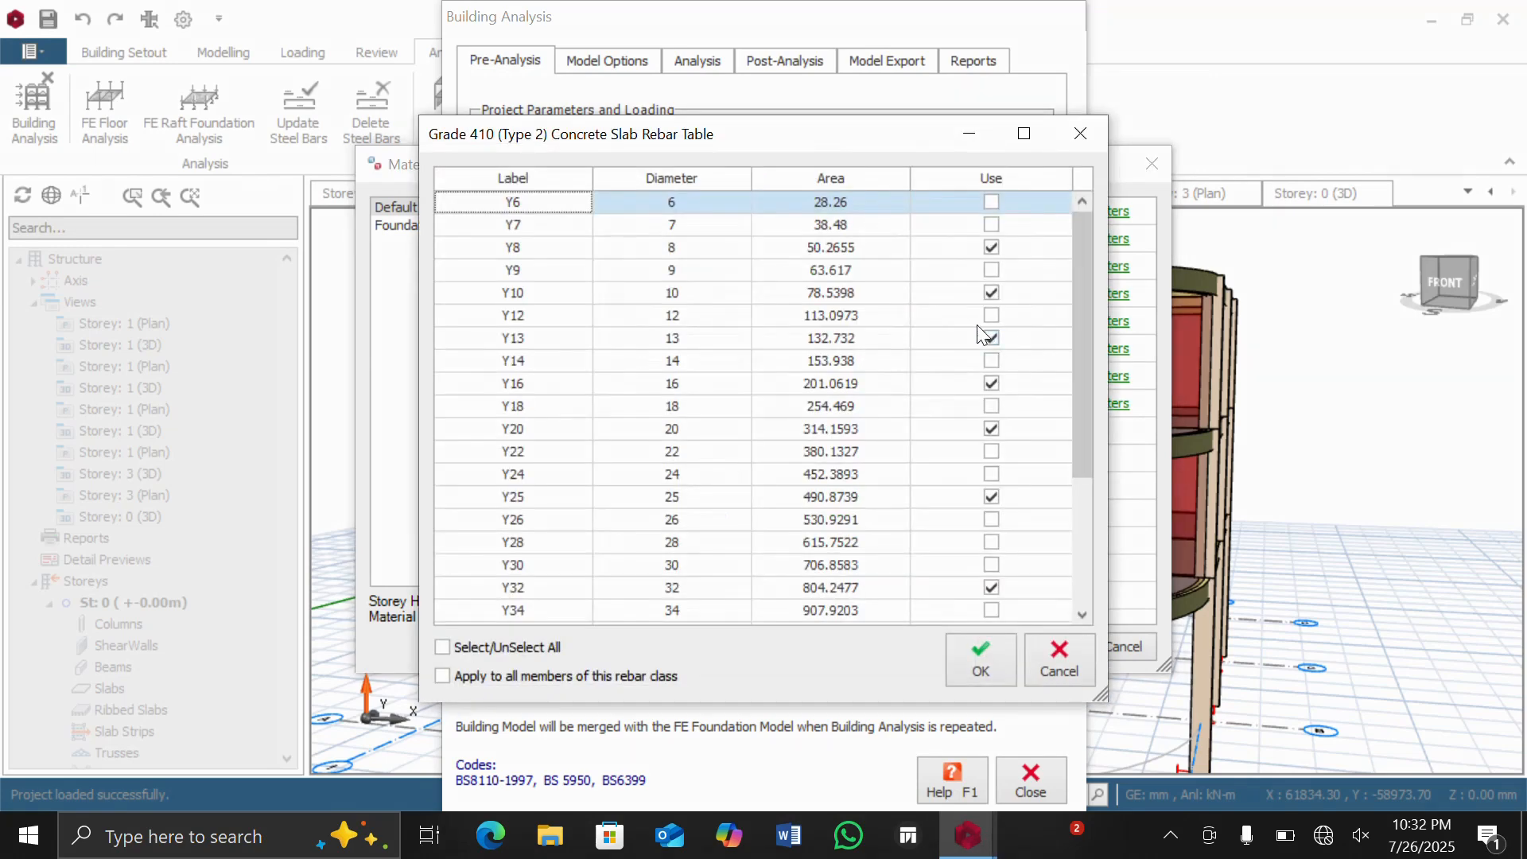
pyautogui.click(442, 647)
pyautogui.click(443, 647)
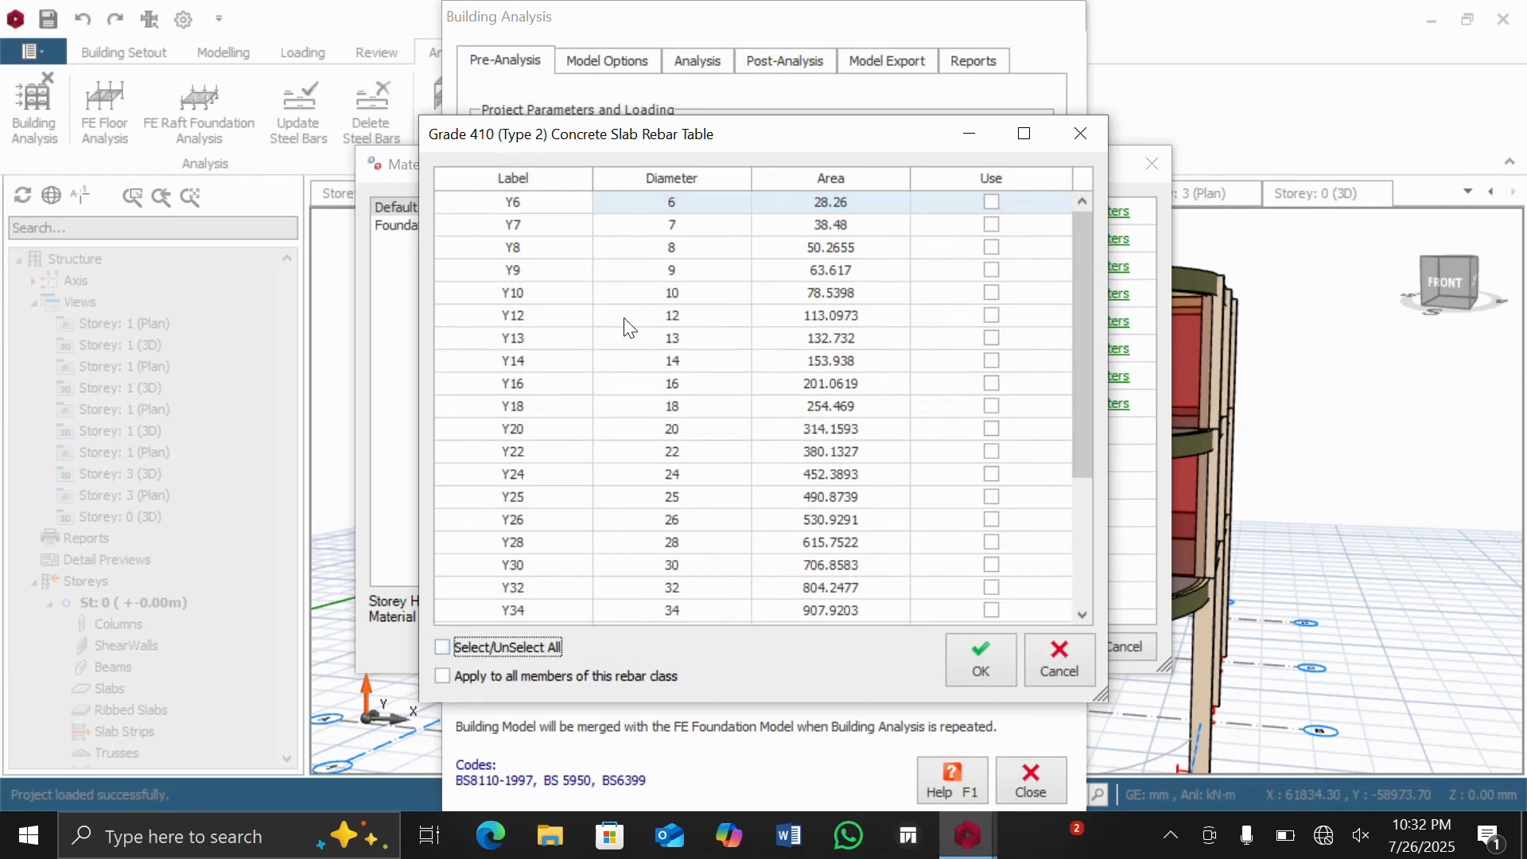
pyautogui.click(990, 315)
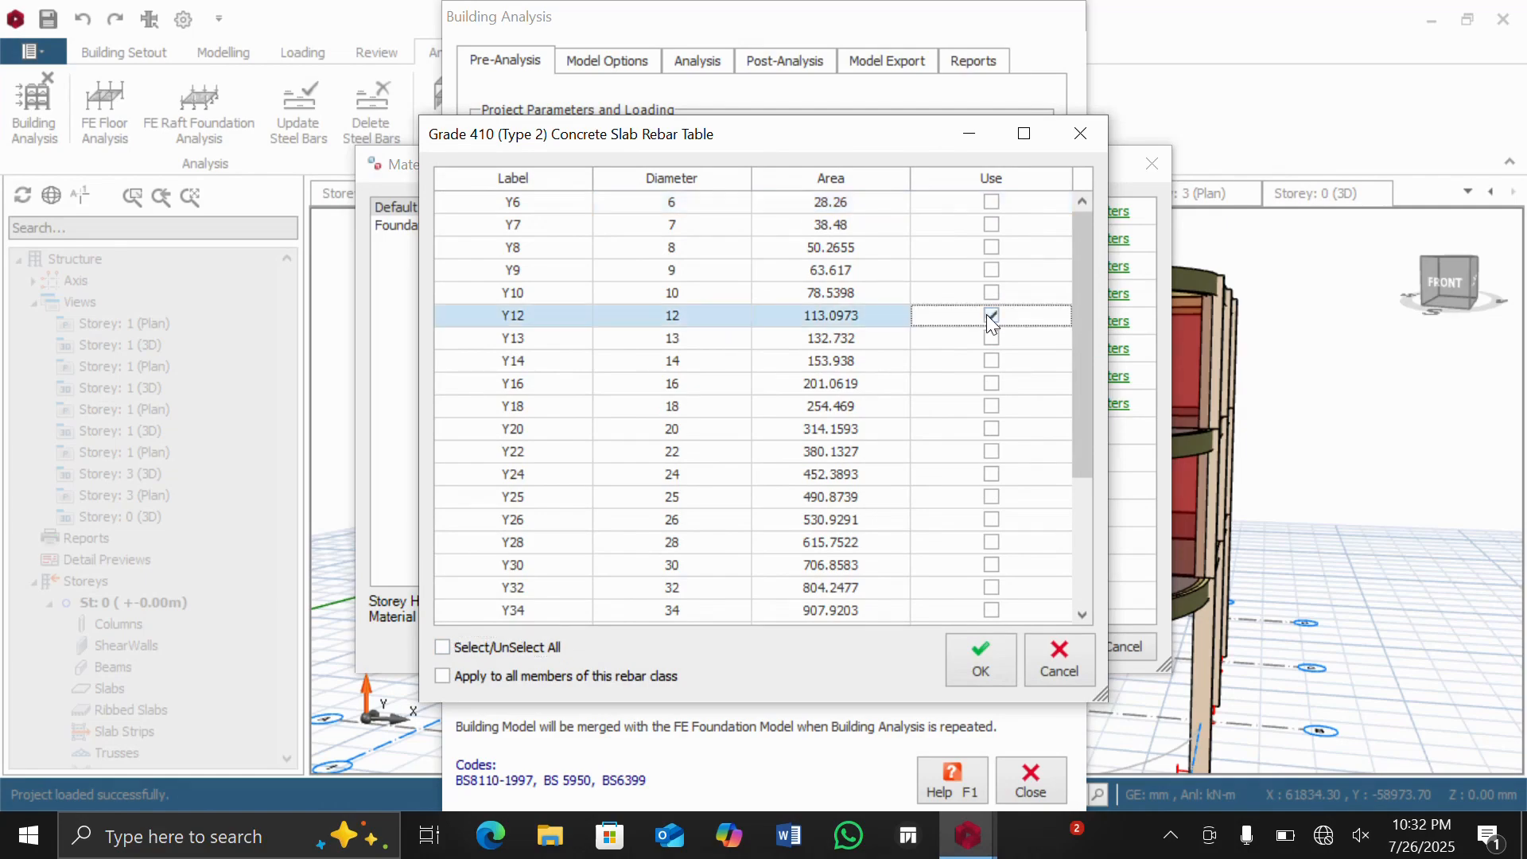
pyautogui.click(981, 651)
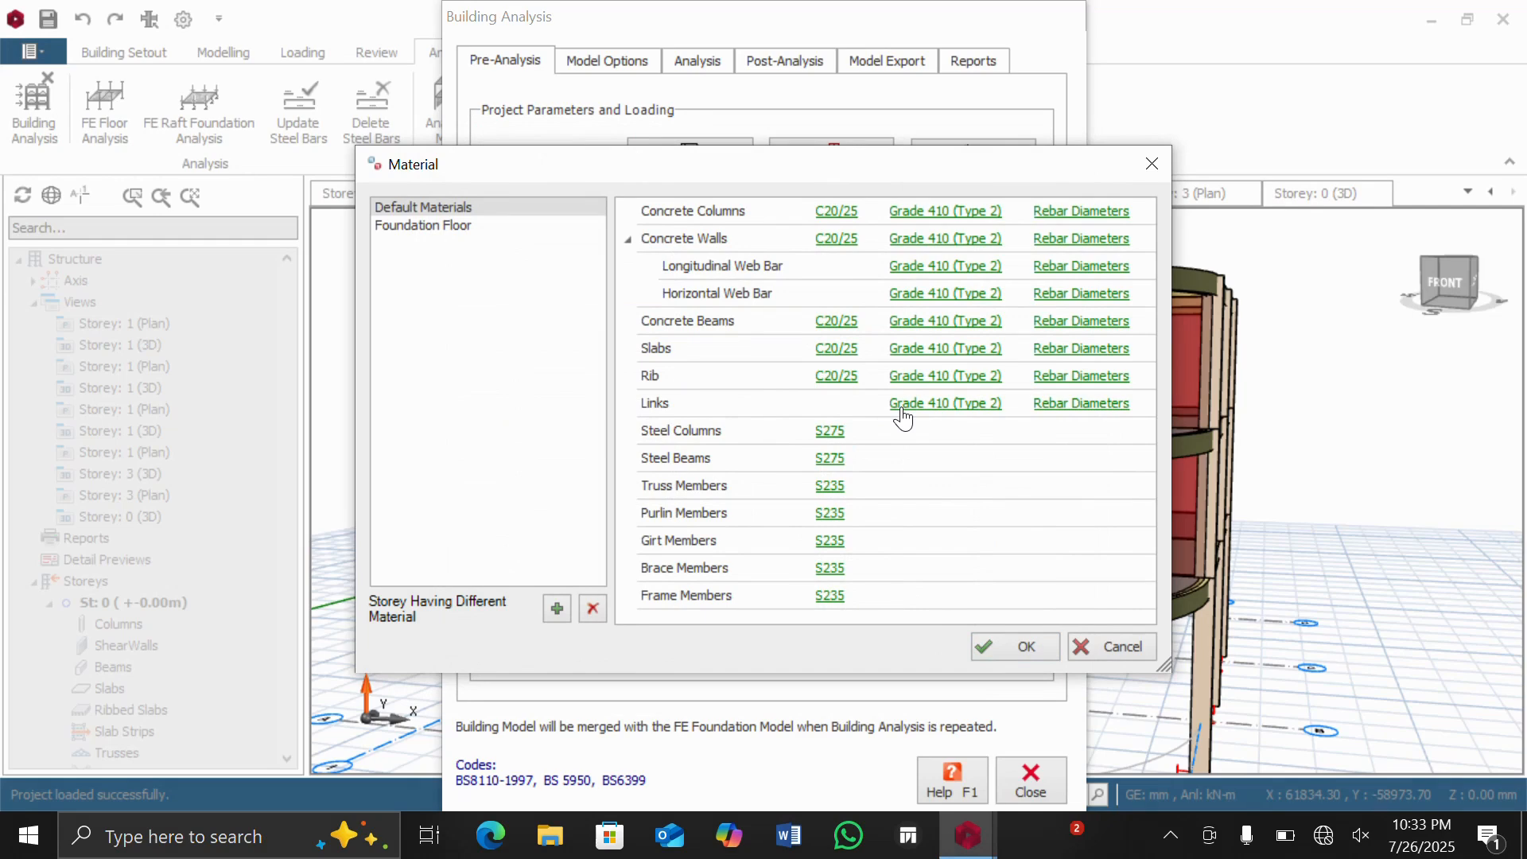
# Step: Keep Grade 410 (Type 2) for the links with only the Y8 diameter enabled, and accept the default material settings
pyautogui.click(944, 403)
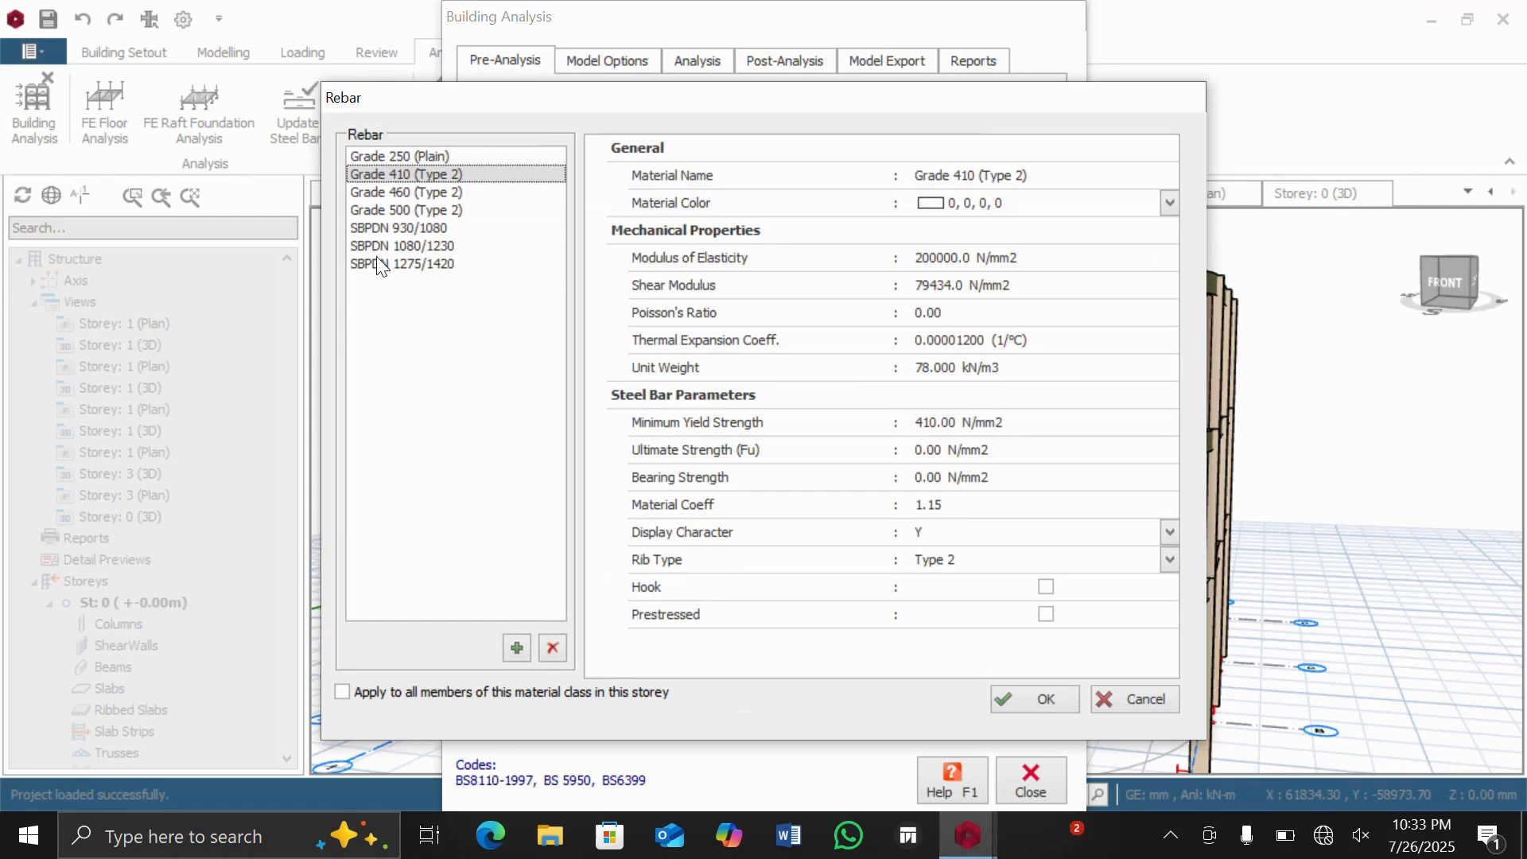
pyautogui.click(1034, 700)
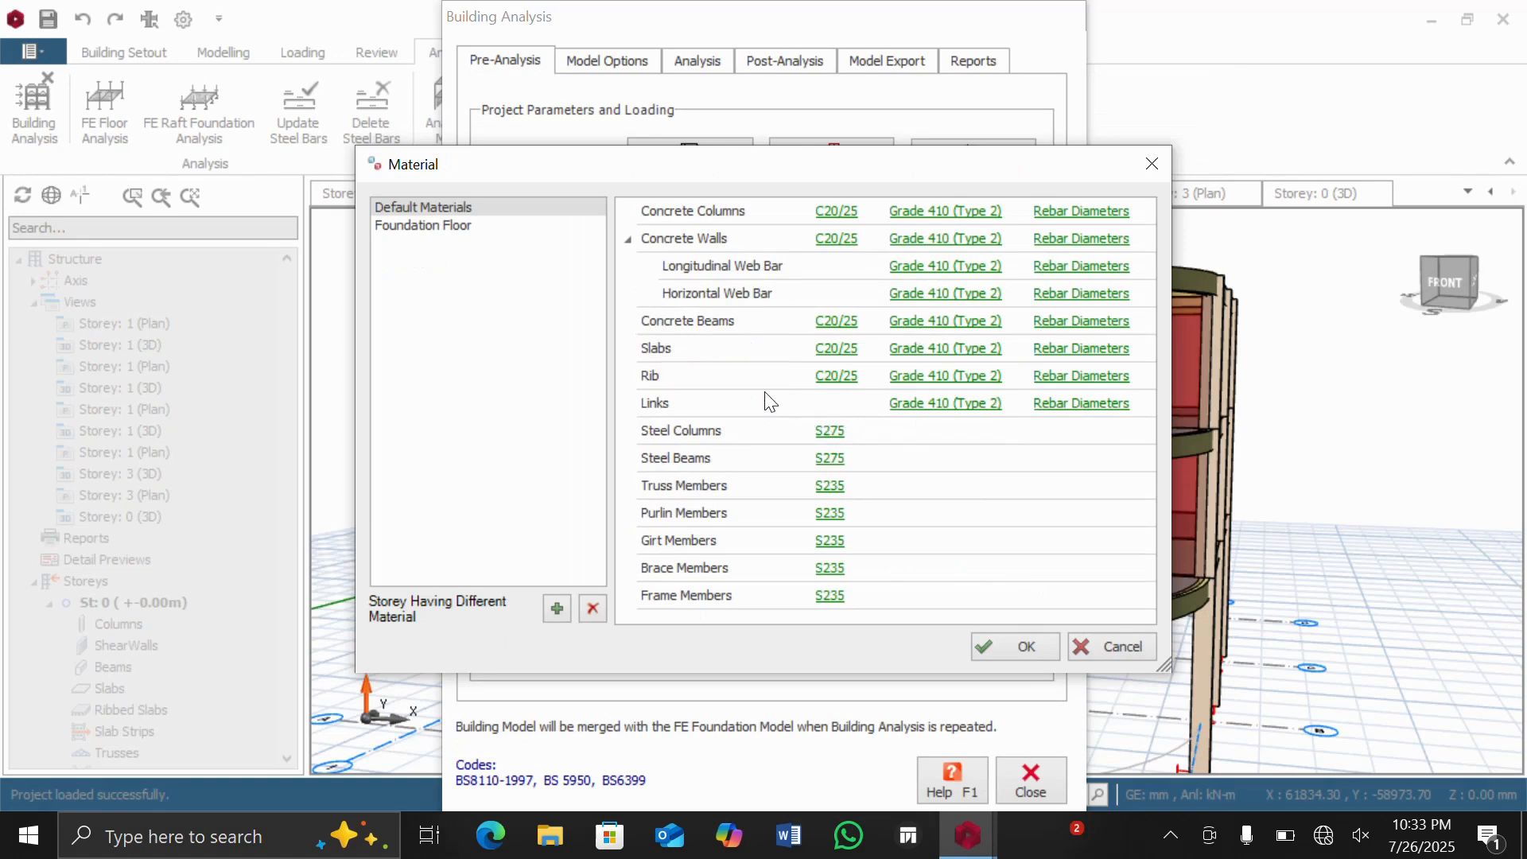
pyautogui.click(1078, 406)
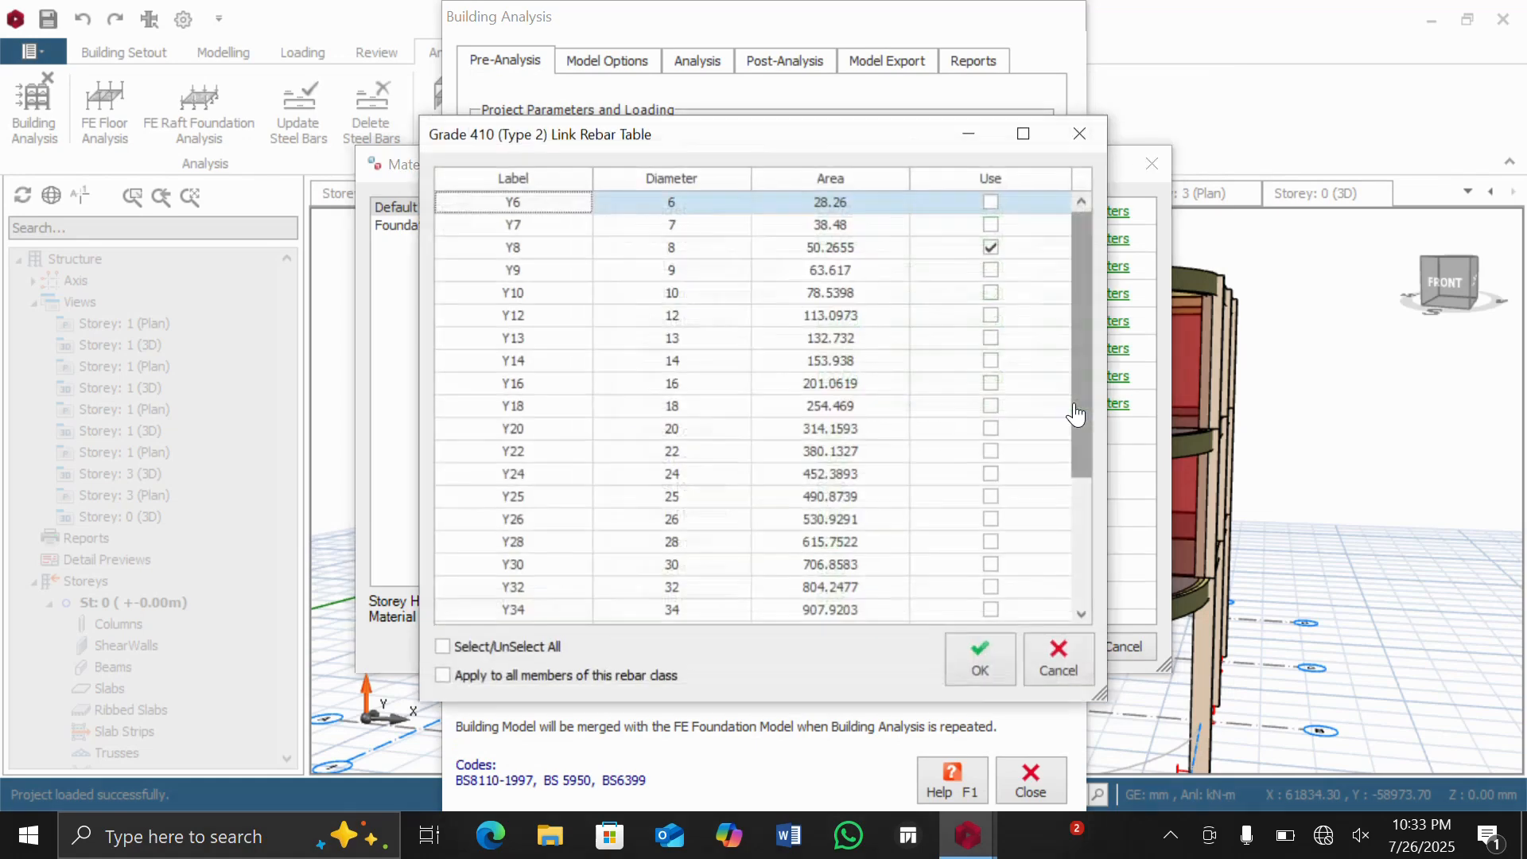
pyautogui.click(440, 646)
pyautogui.click(440, 646)
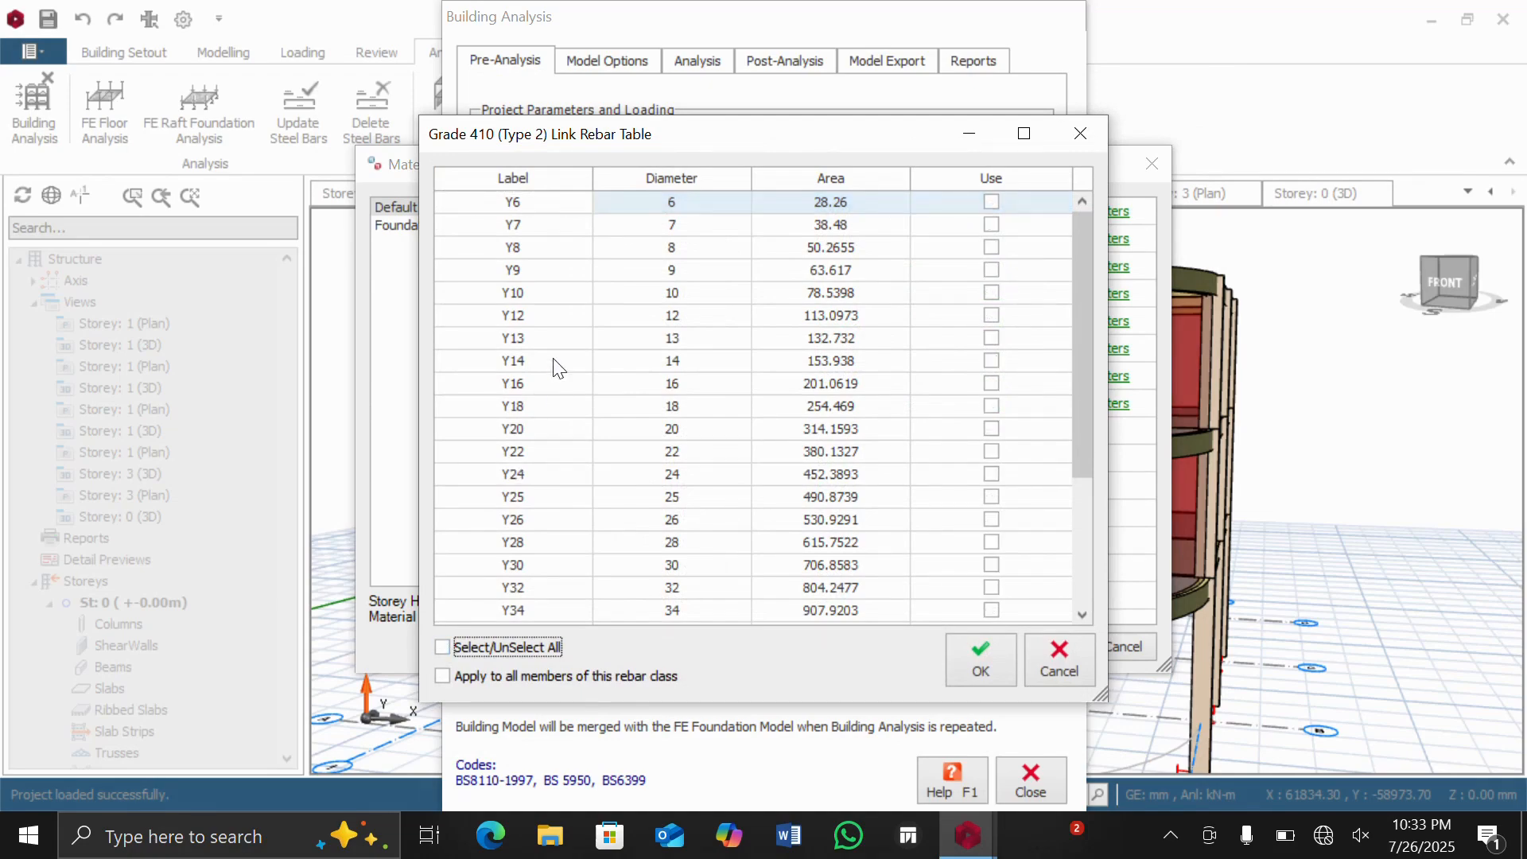
pyautogui.click(992, 248)
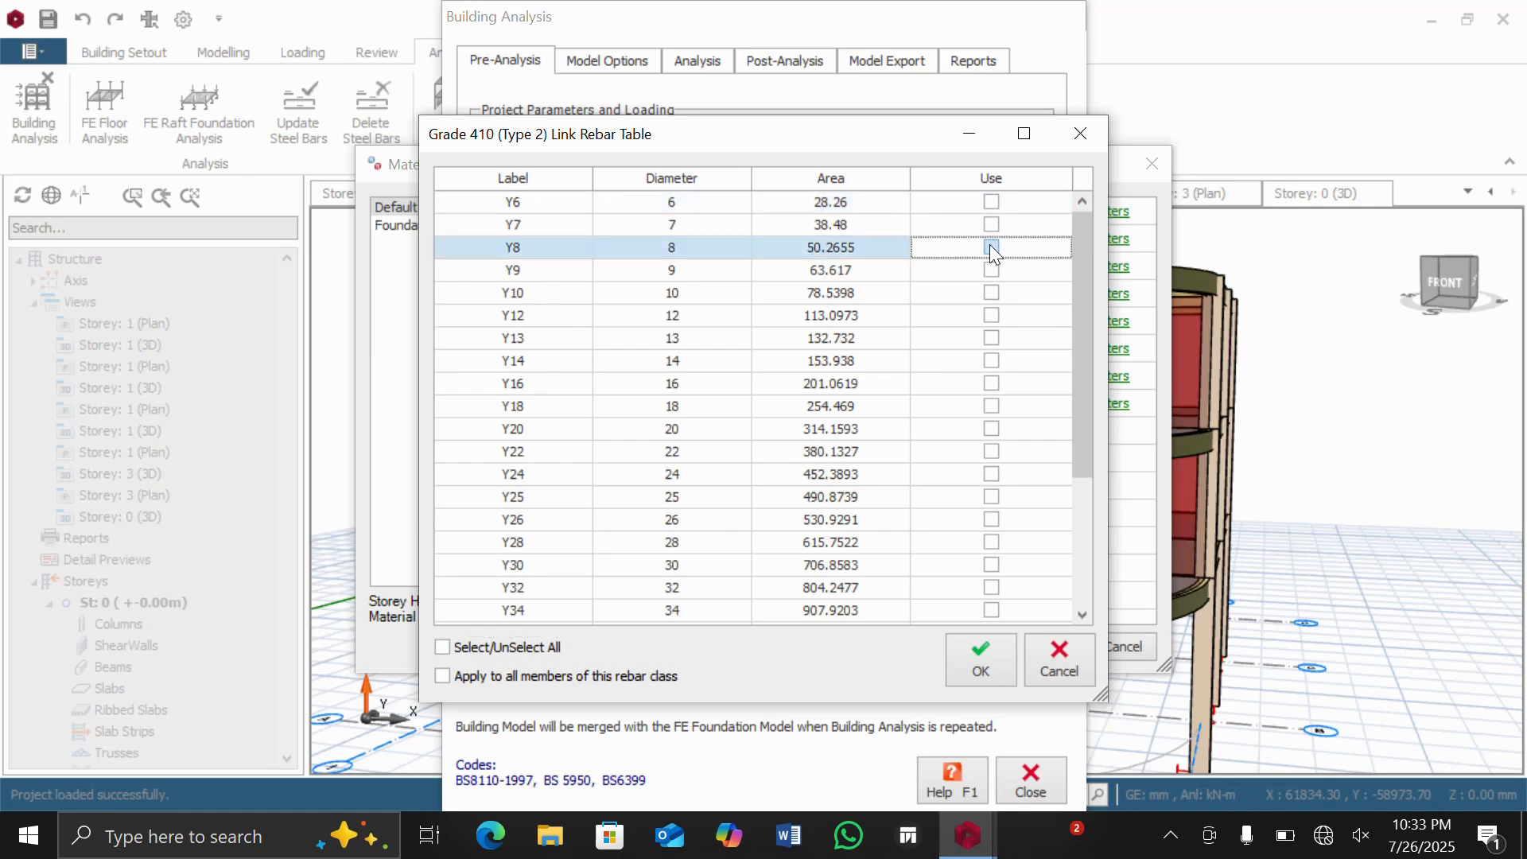
pyautogui.click(992, 248)
pyautogui.click(969, 662)
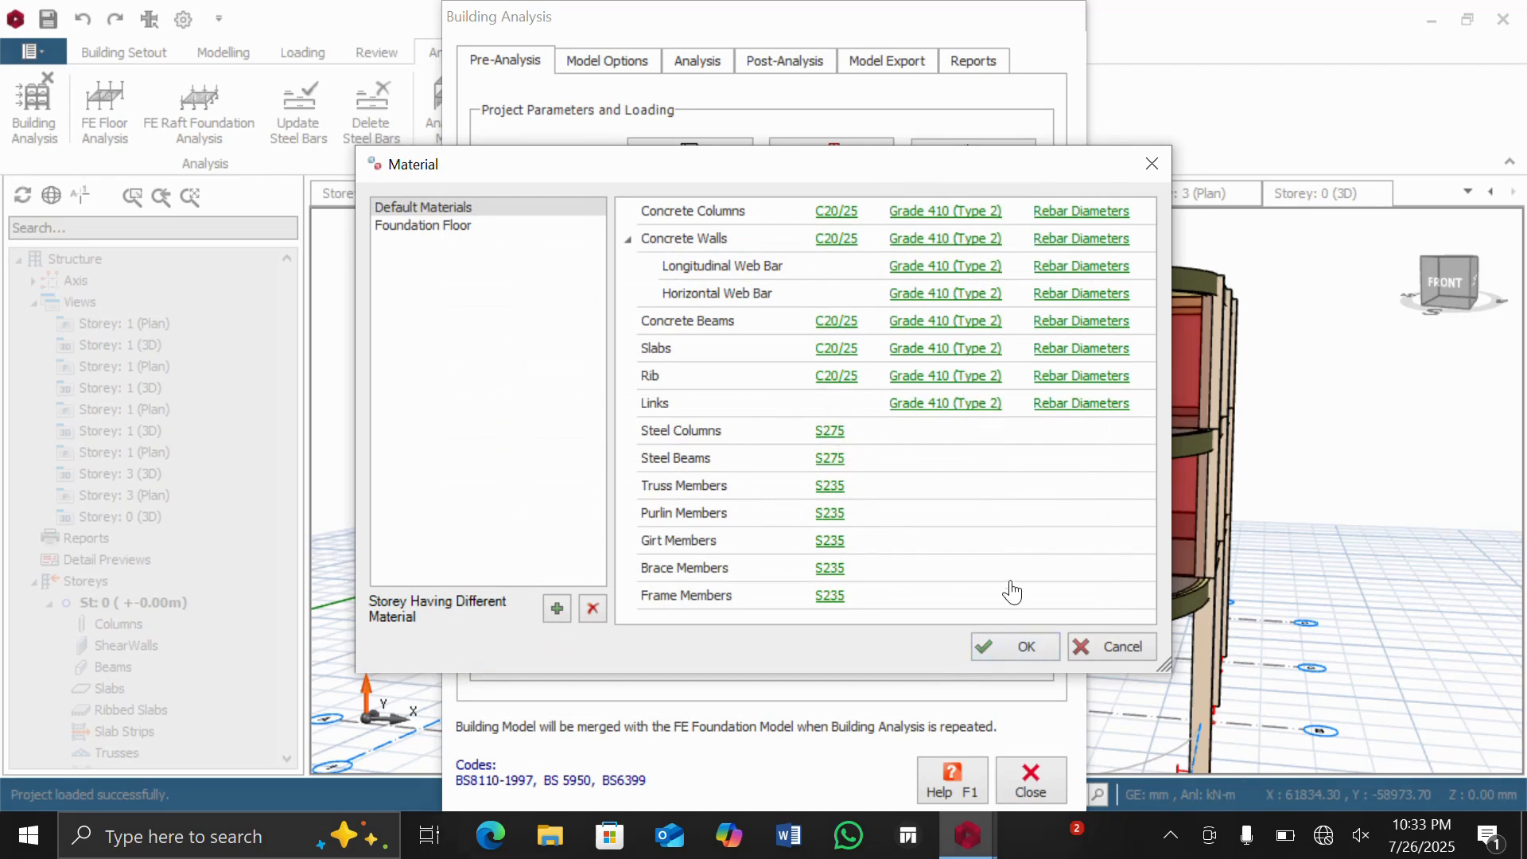
pyautogui.click(1014, 647)
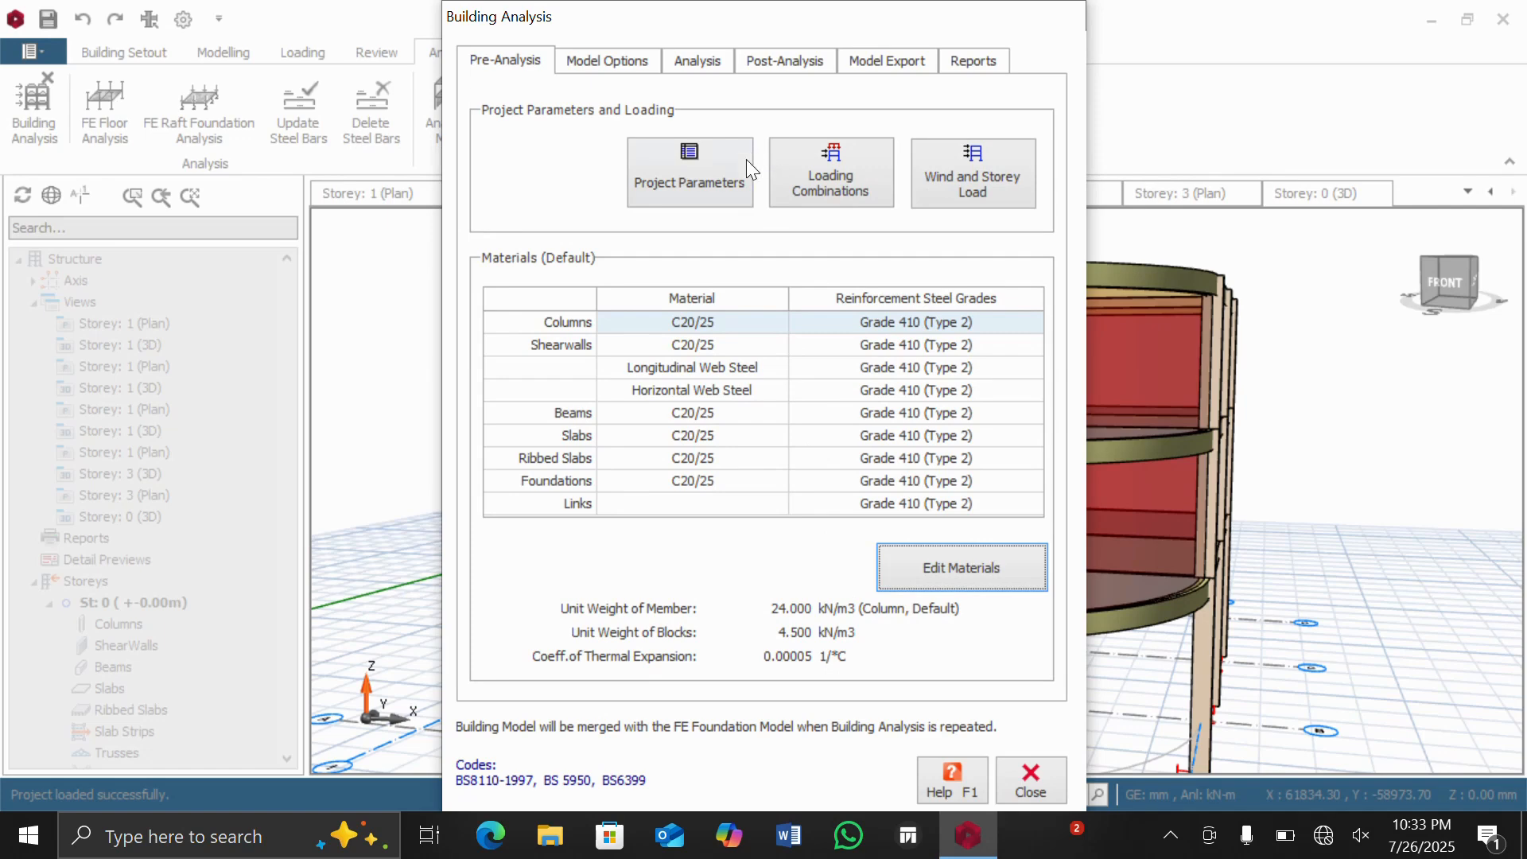
# Step: Run the building analysis with column/wall and beam reinforcement design enabled, re-selecting bars for both
pyautogui.click(697, 64)
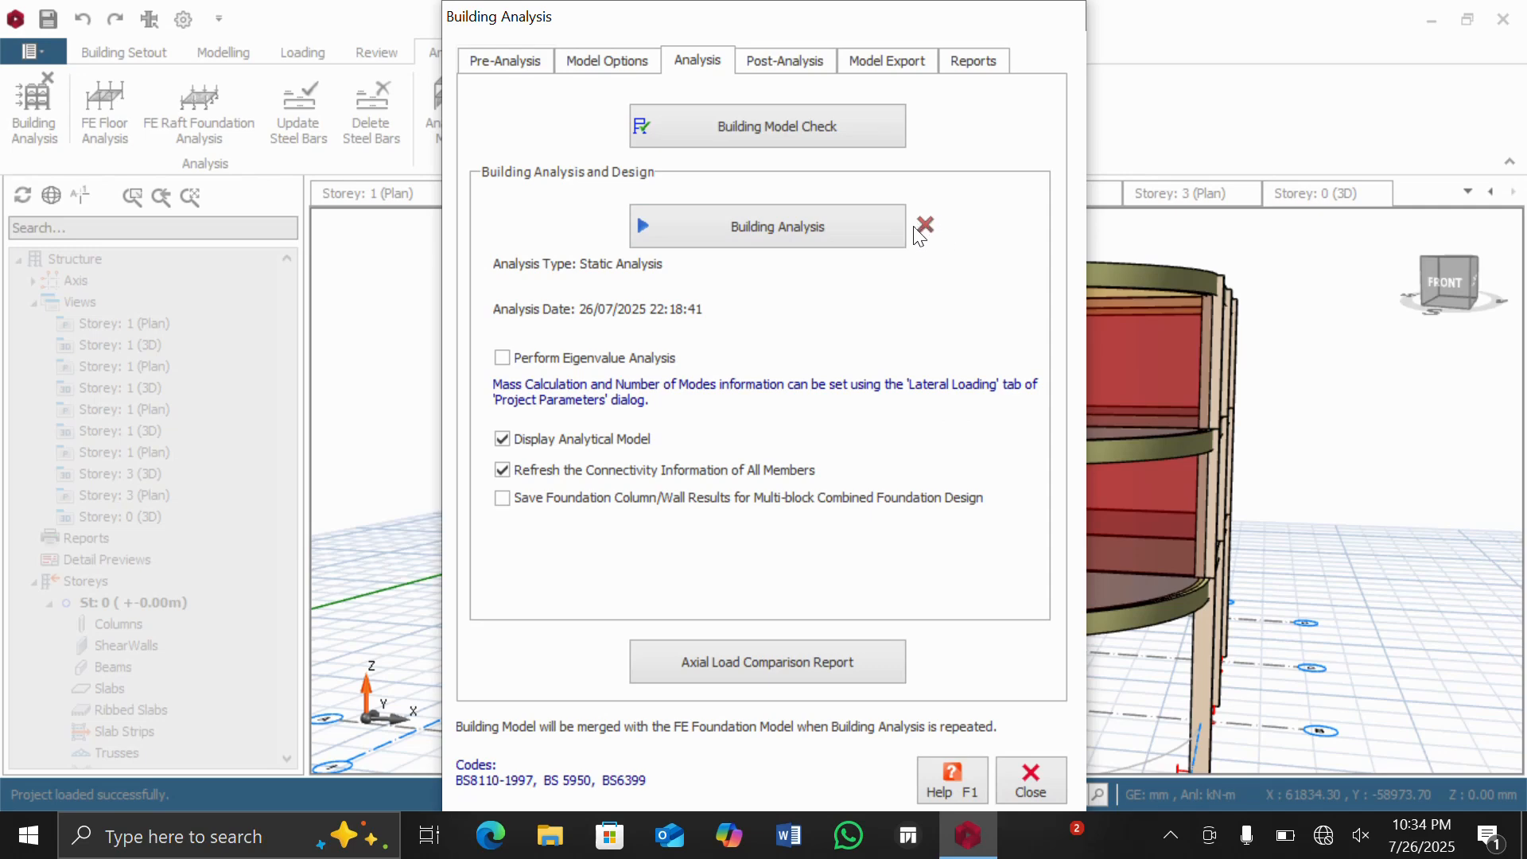
pyautogui.click(736, 227)
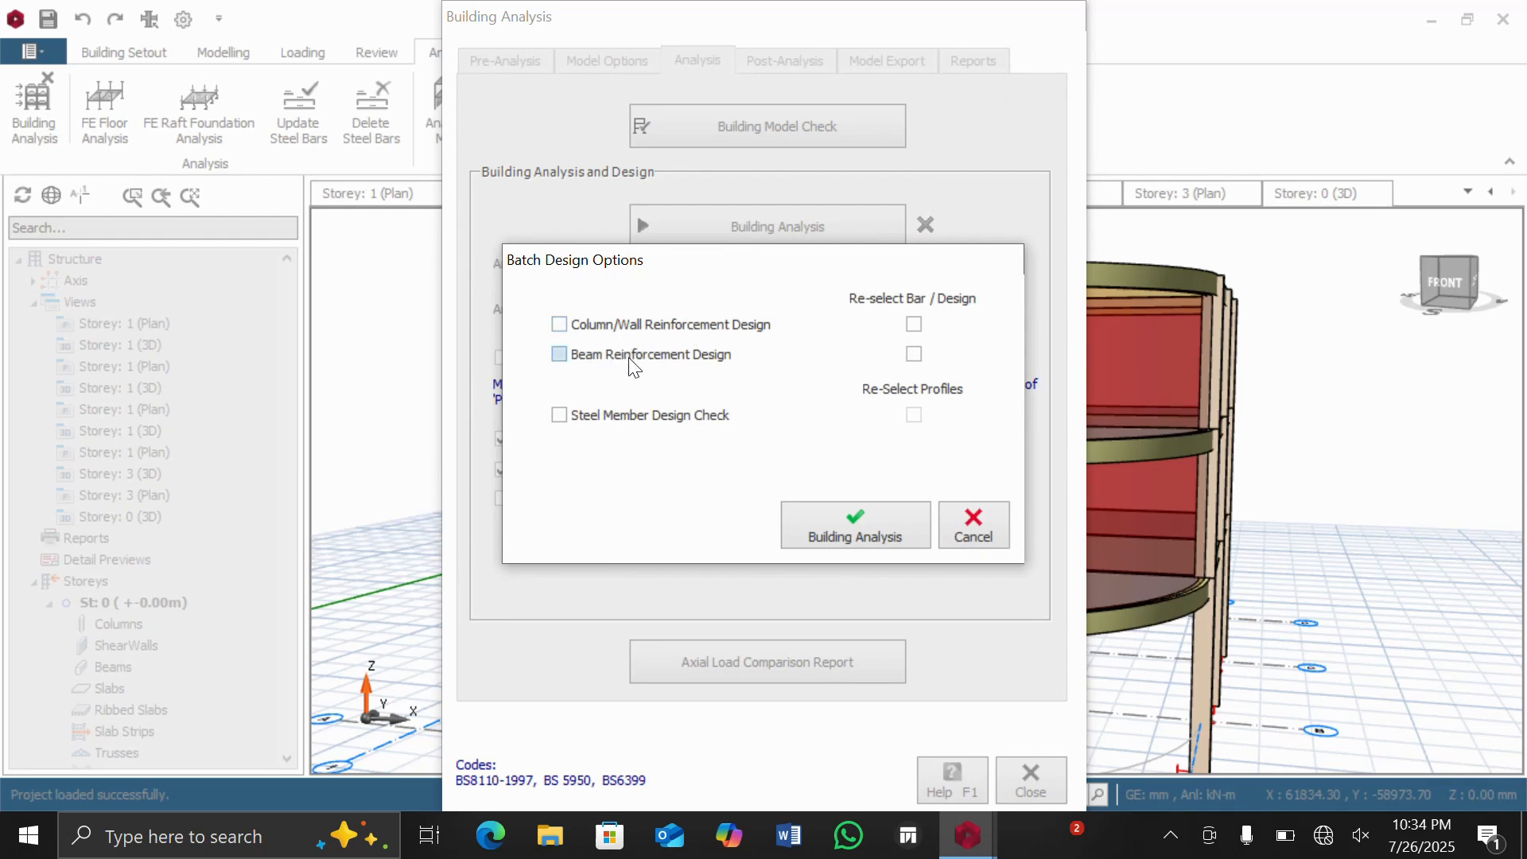
pyautogui.click(559, 325)
pyautogui.click(559, 355)
pyautogui.click(914, 325)
pyautogui.click(913, 354)
pyautogui.click(835, 532)
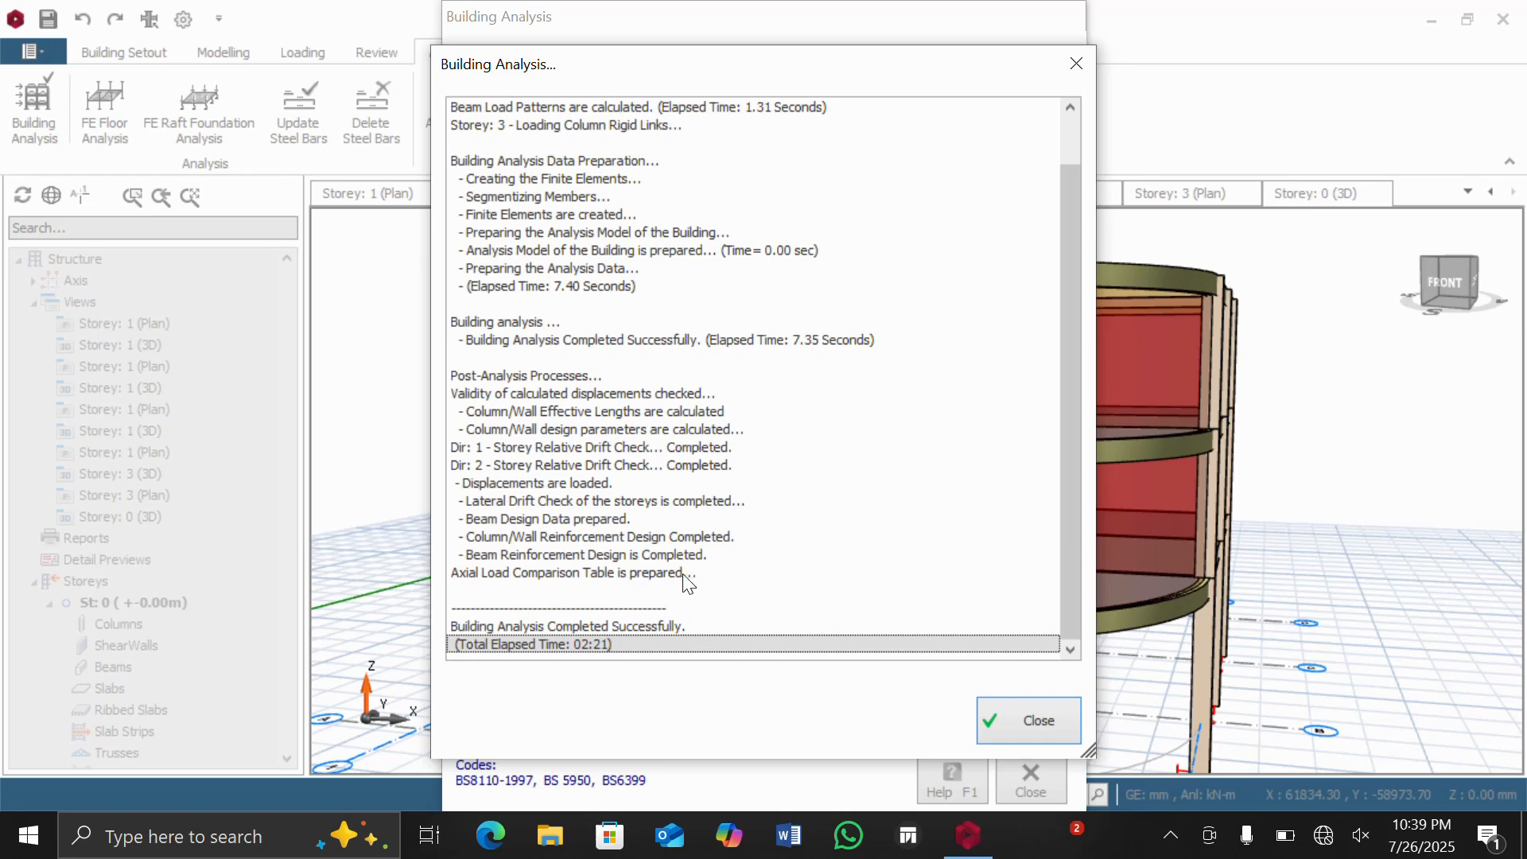
# Step: Accept the analysis summary report and close the building analysis, leaving the analytical model open
pyautogui.click(1010, 722)
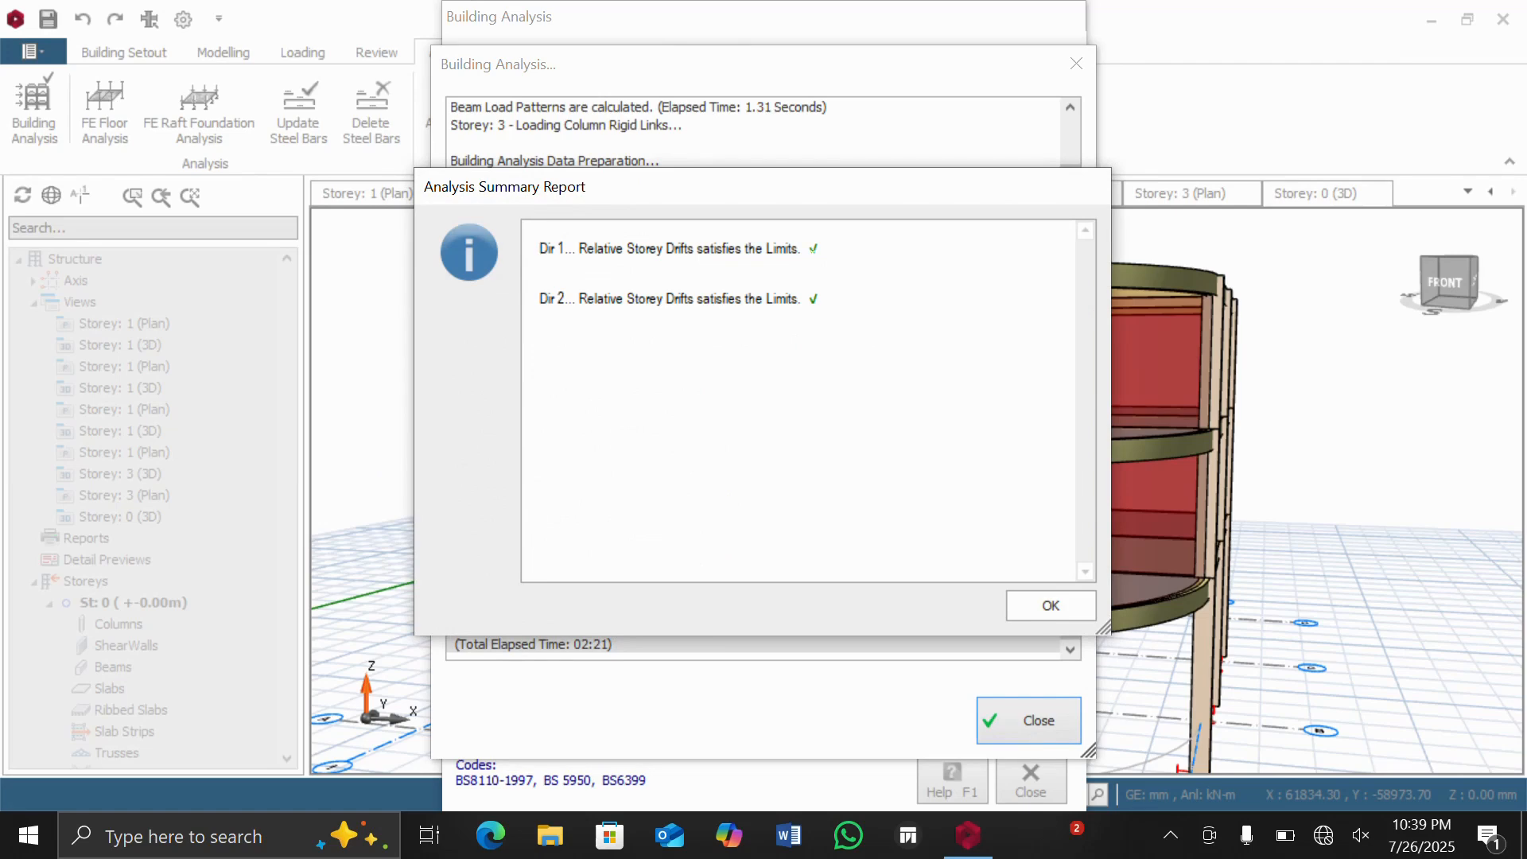
pyautogui.click(1047, 608)
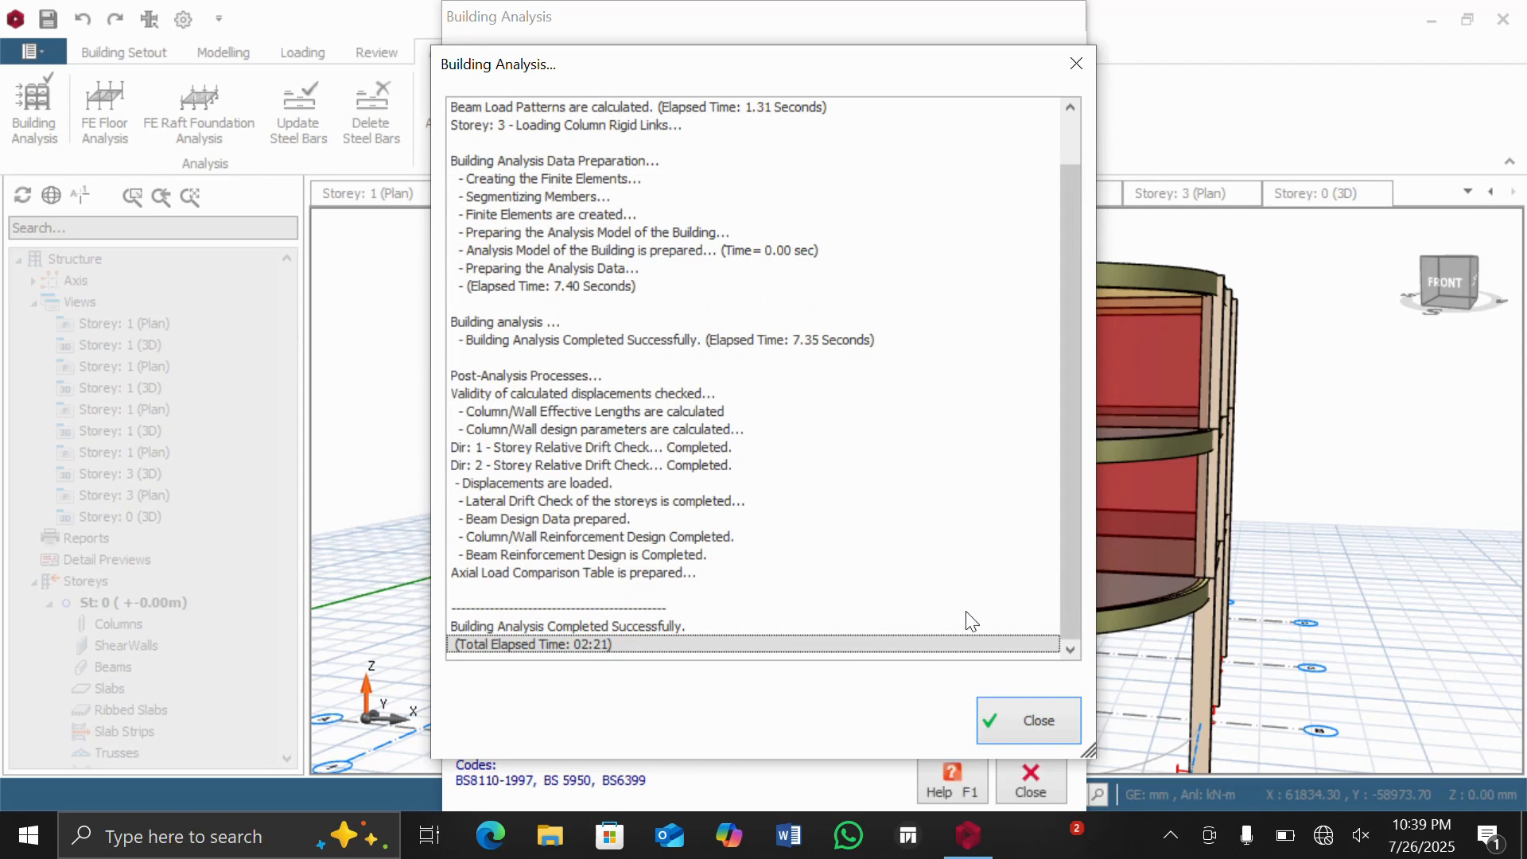
pyautogui.click(1002, 712)
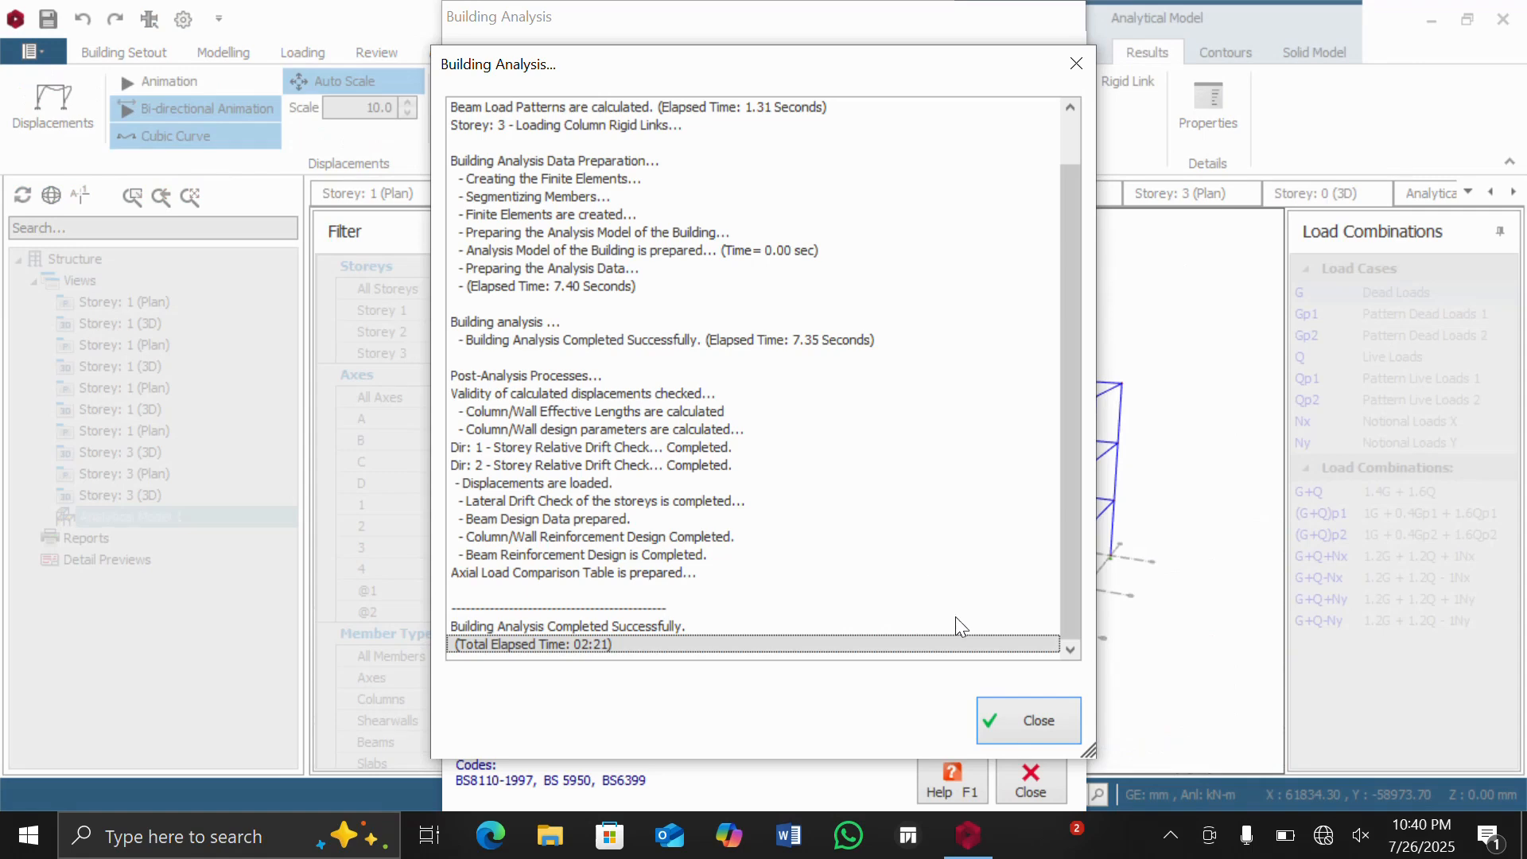
pyautogui.click(1015, 719)
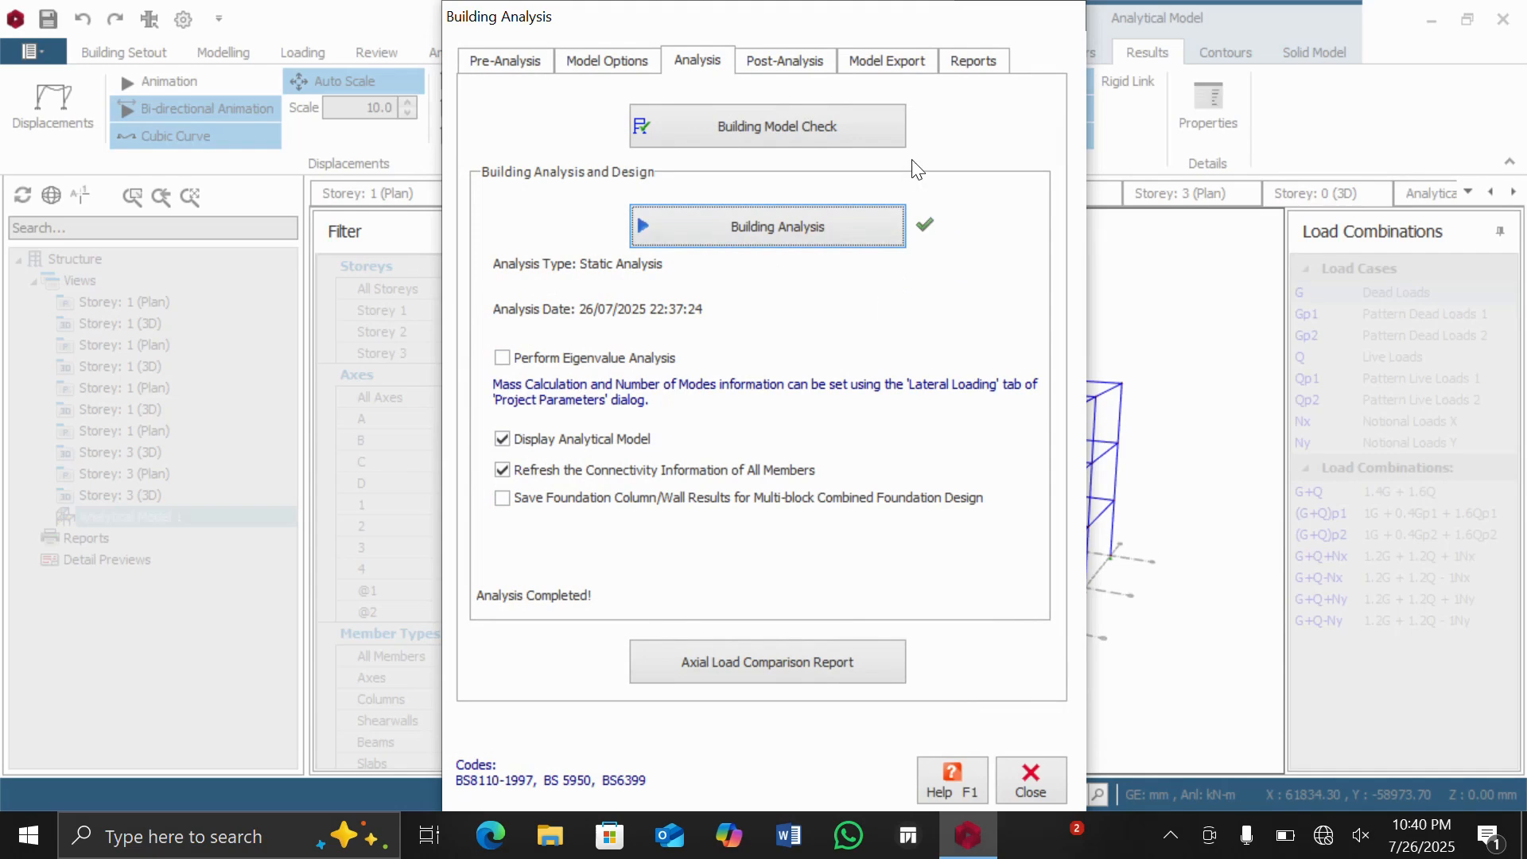
pyautogui.click(1026, 776)
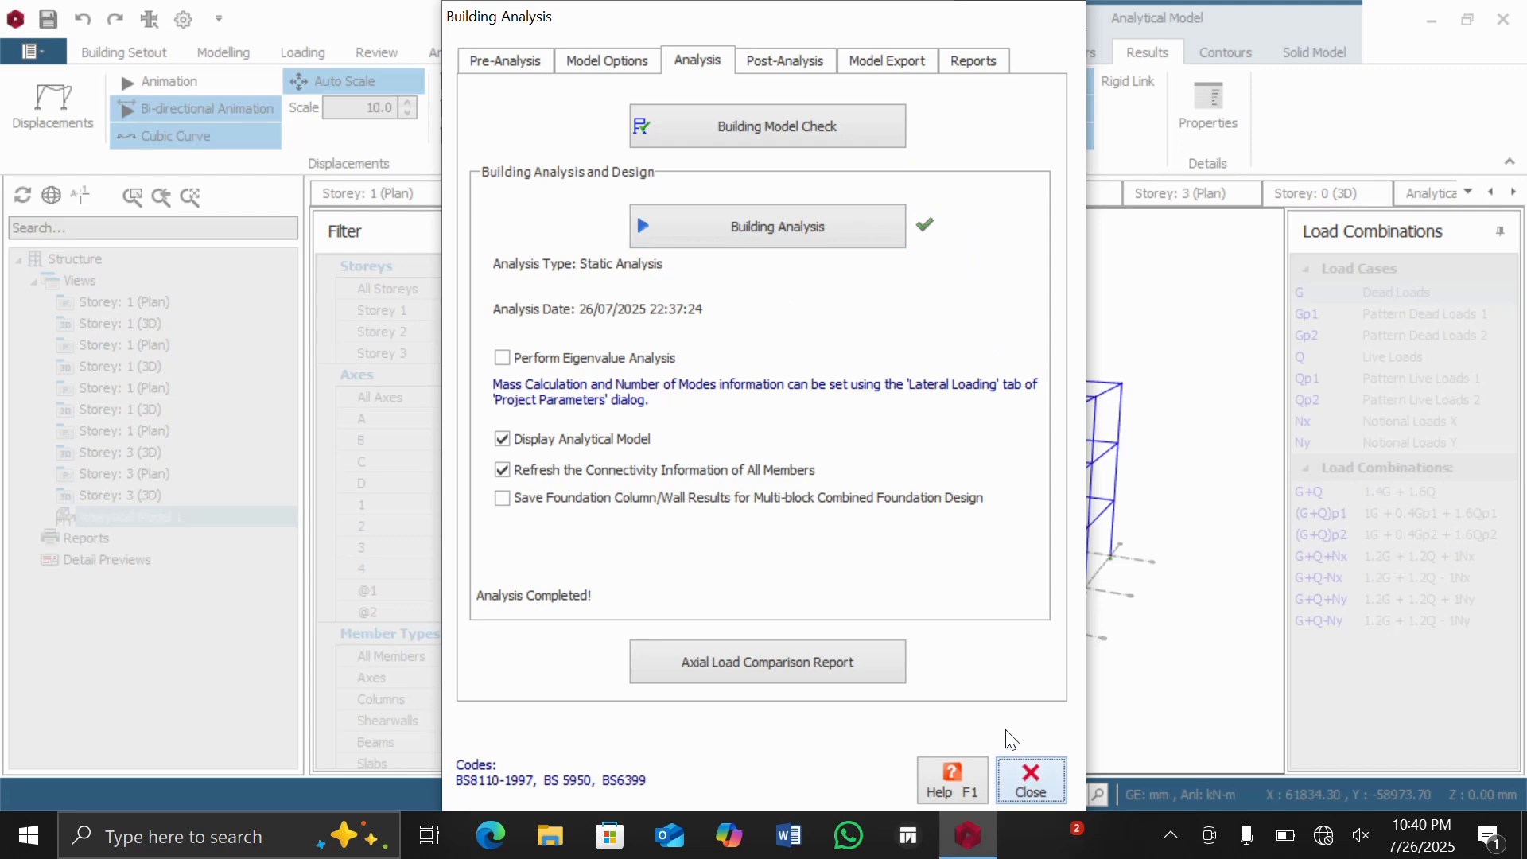
pyautogui.click(1022, 764)
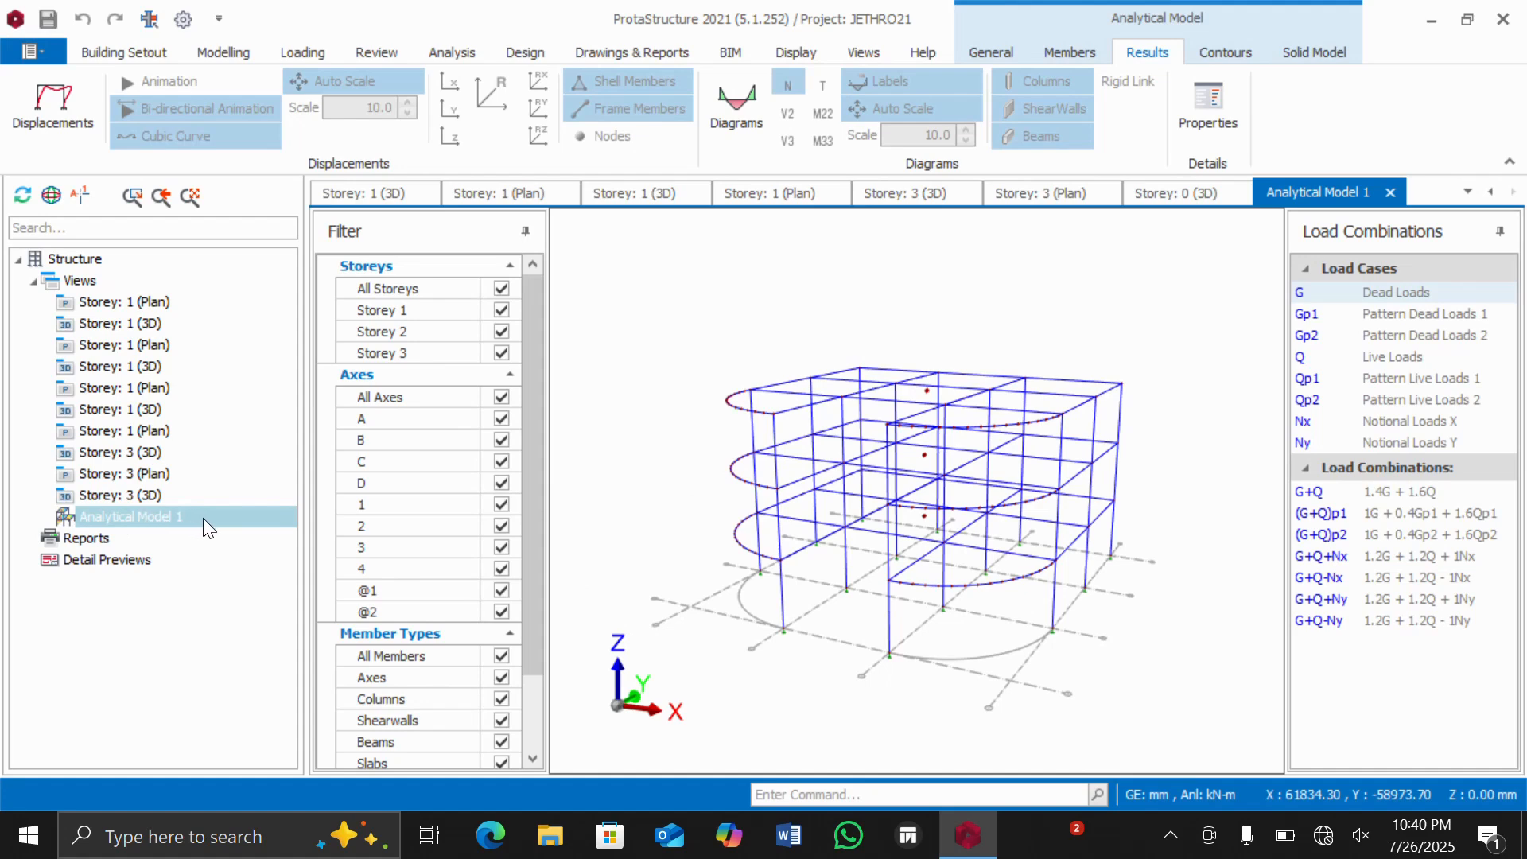
# Step: Add a new plan view of storey 0 to the structure's views
pyautogui.click(86, 281)
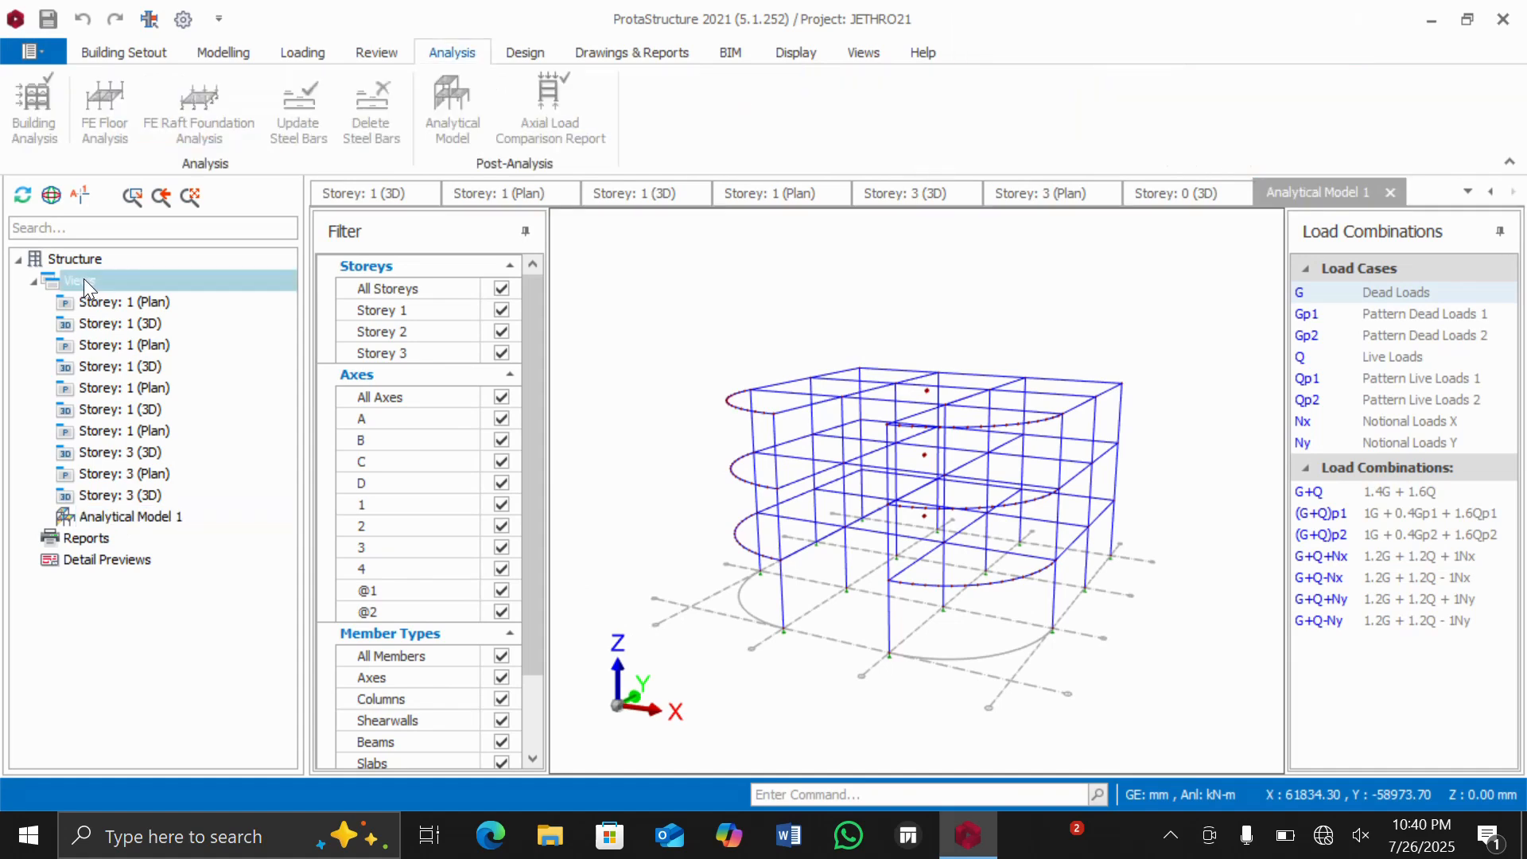
pyautogui.rightClick(85, 280)
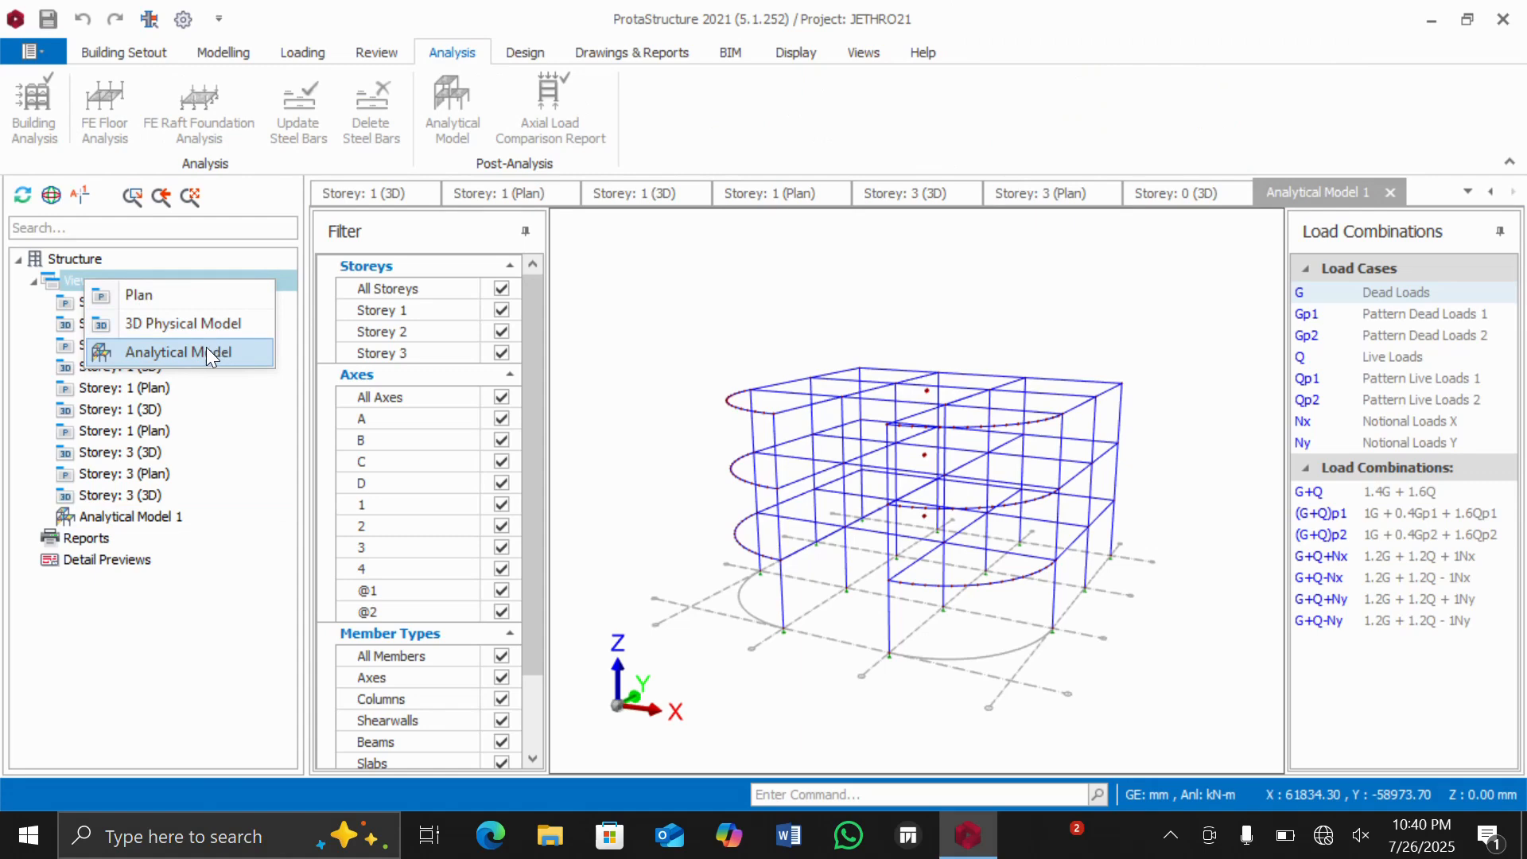
pyautogui.click(621, 362)
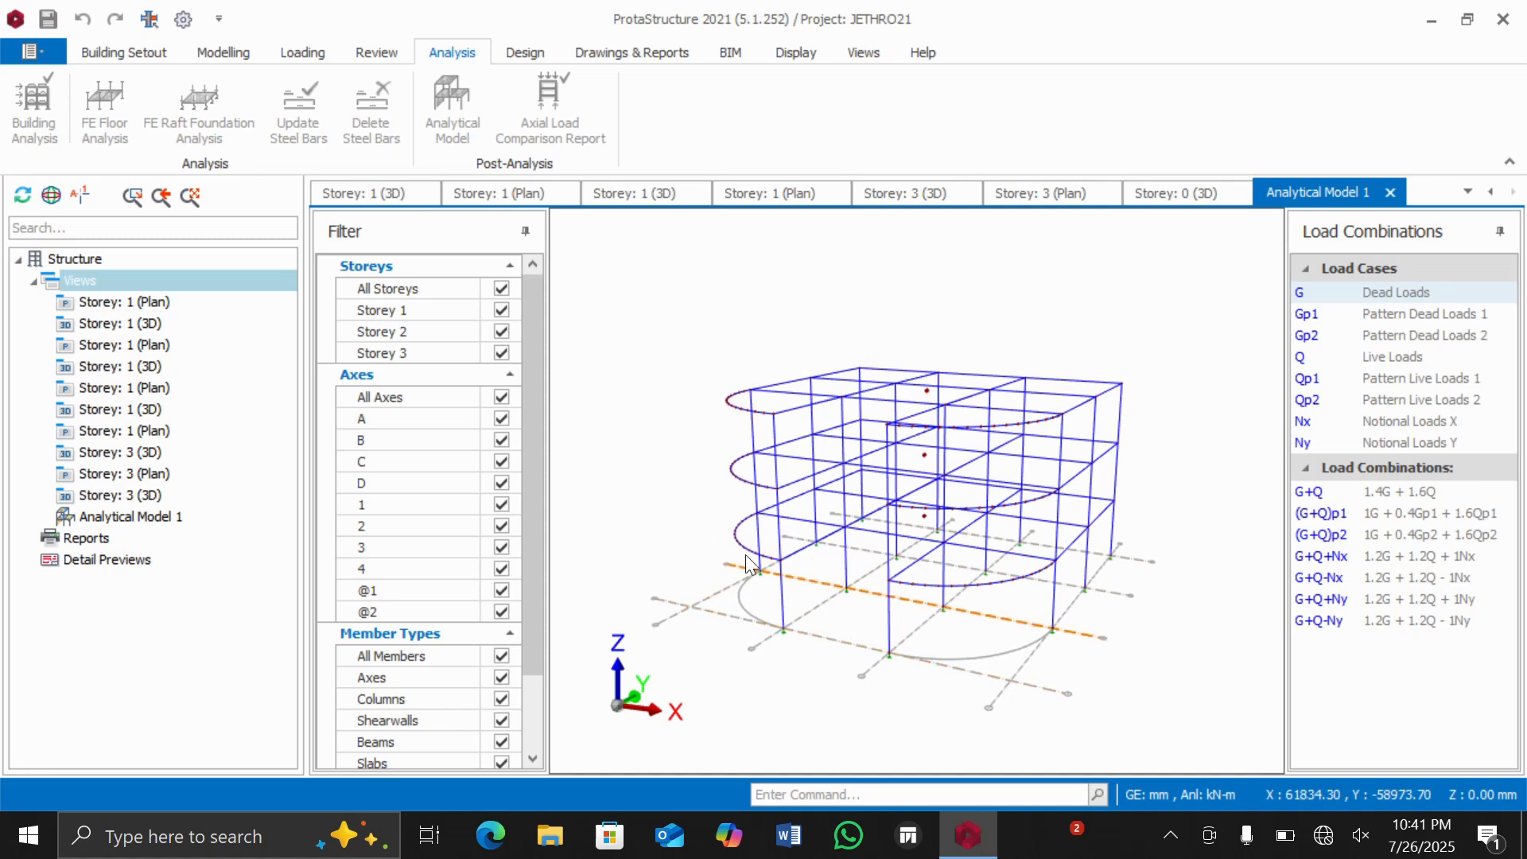
pyautogui.rightClick(136, 277)
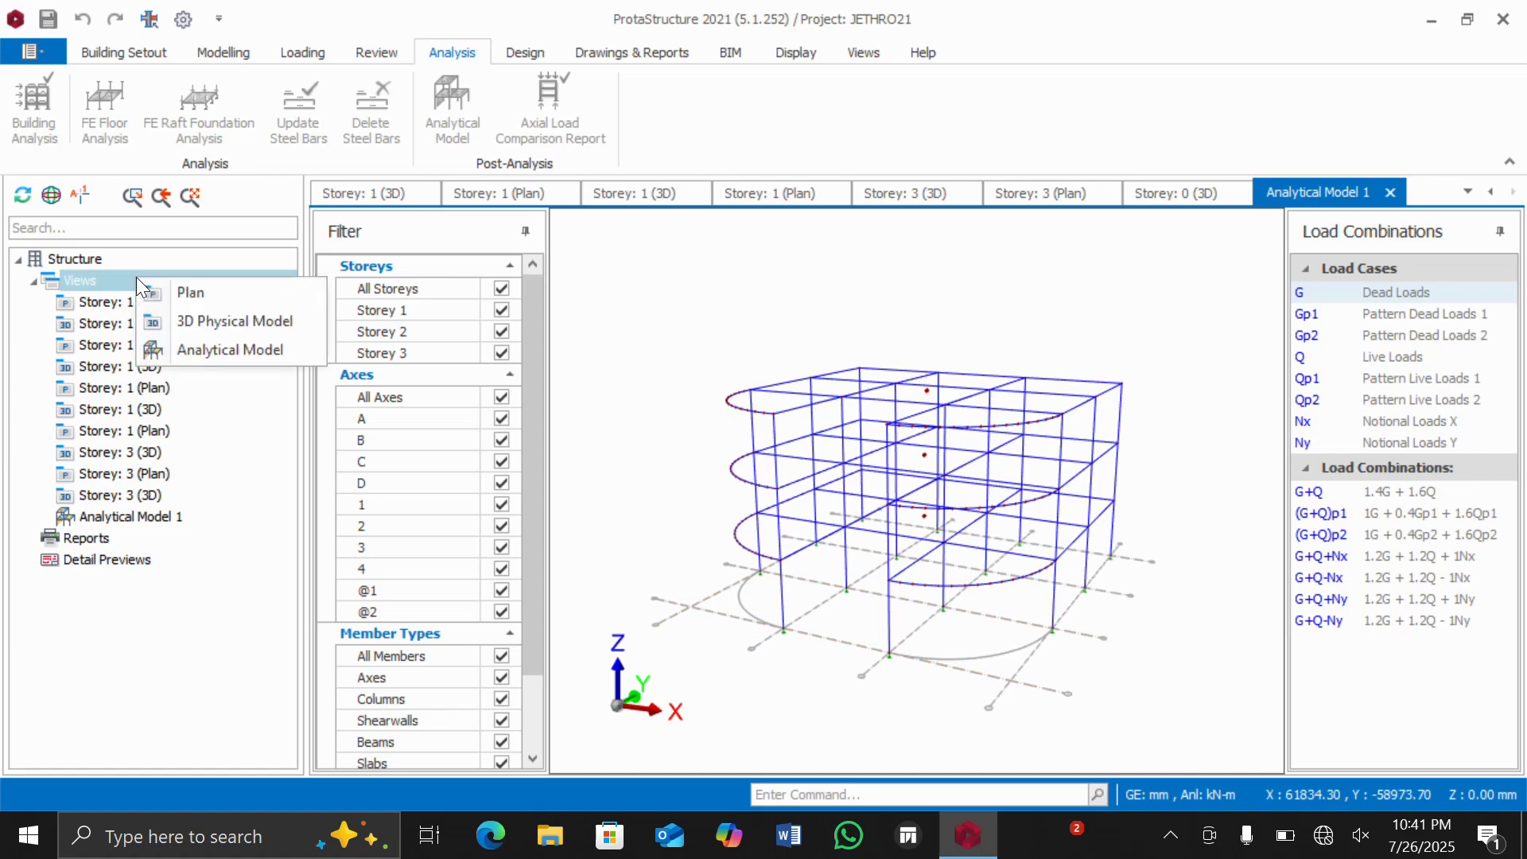
pyautogui.click(189, 292)
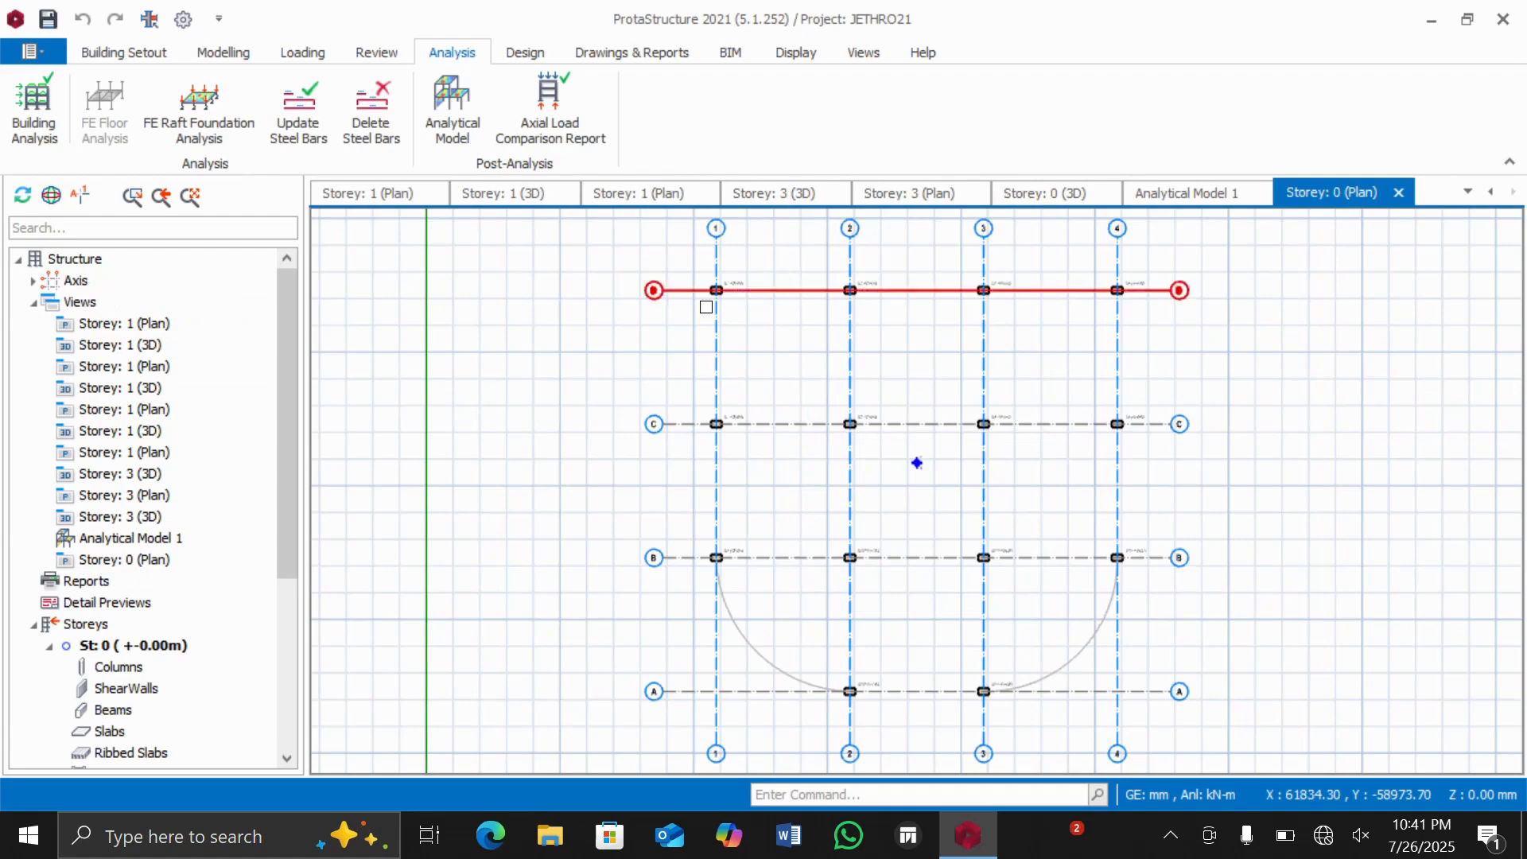
# Step: Examine the column layout on the storey 0 plan and the member categories listed for St: 0 in the structure tree
pyautogui.scroll(2, 892, 258)
pyautogui.scroll(-3, 892, 258)
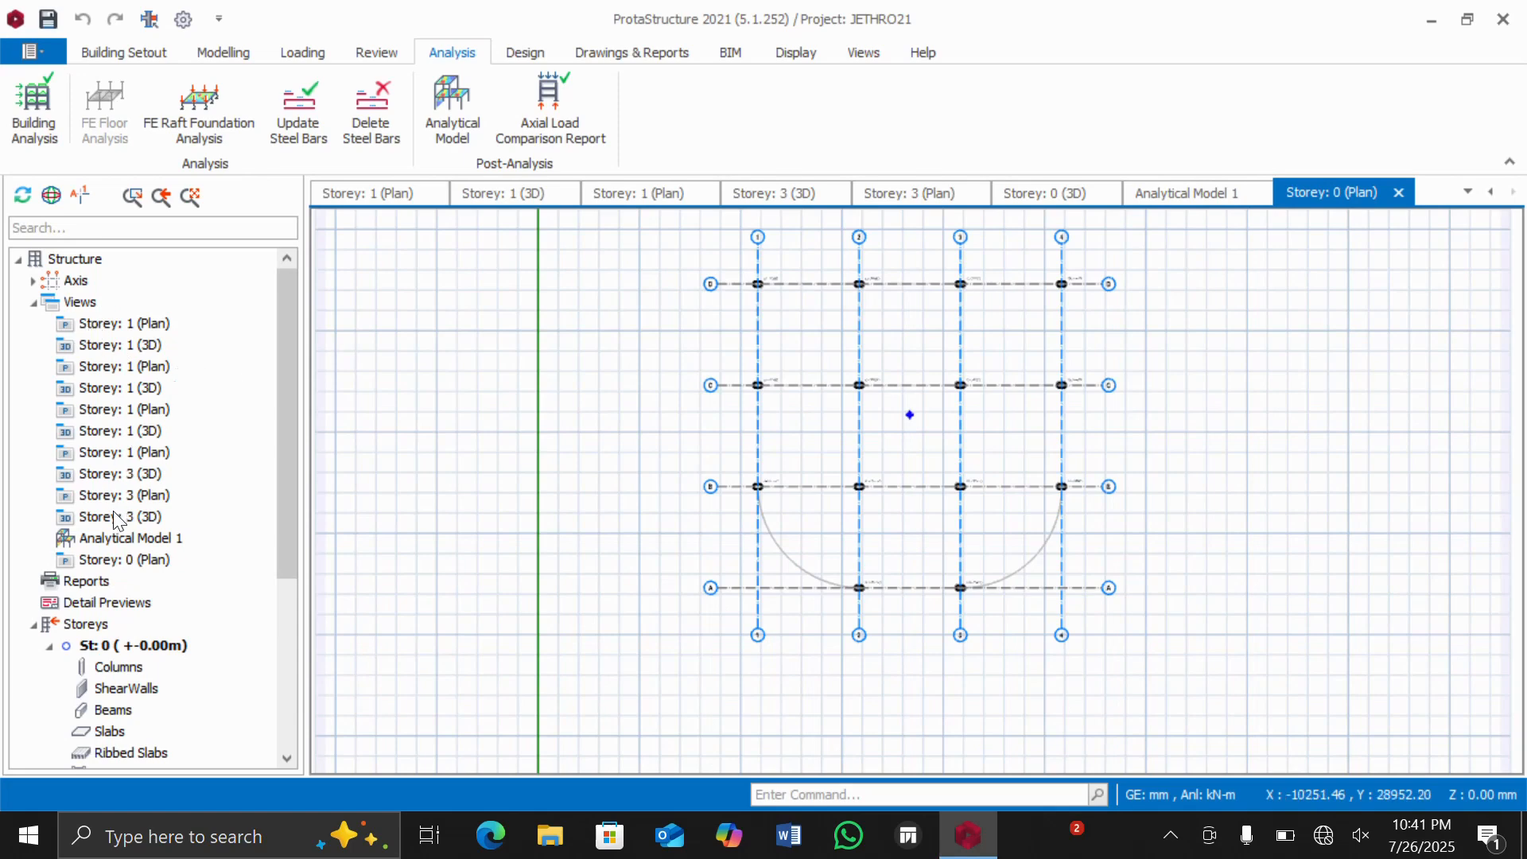
pyautogui.scroll(-5, 151, 397)
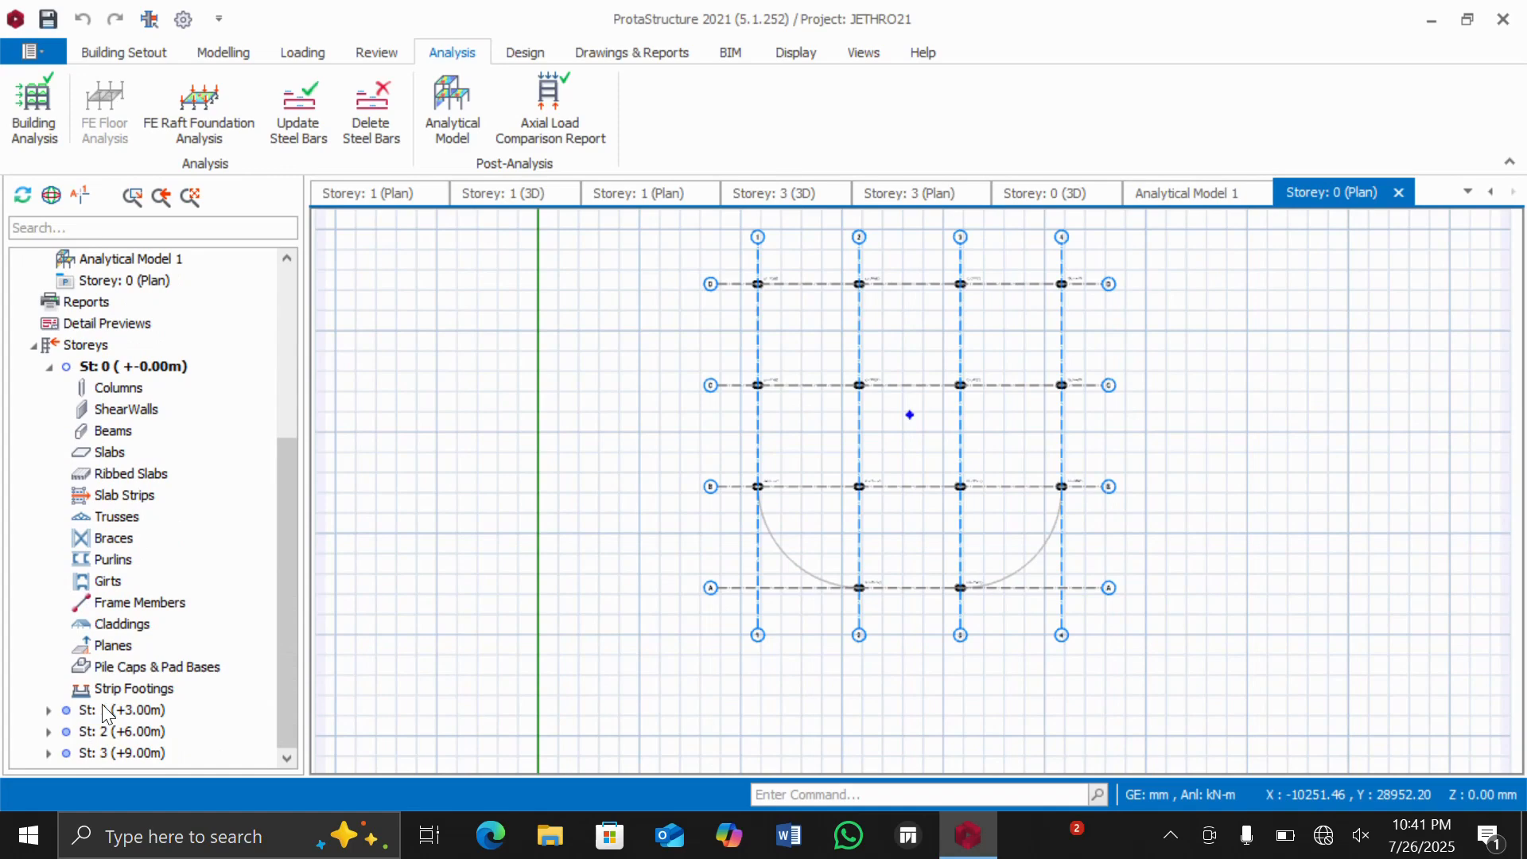
pyautogui.scroll(1, 88, 561)
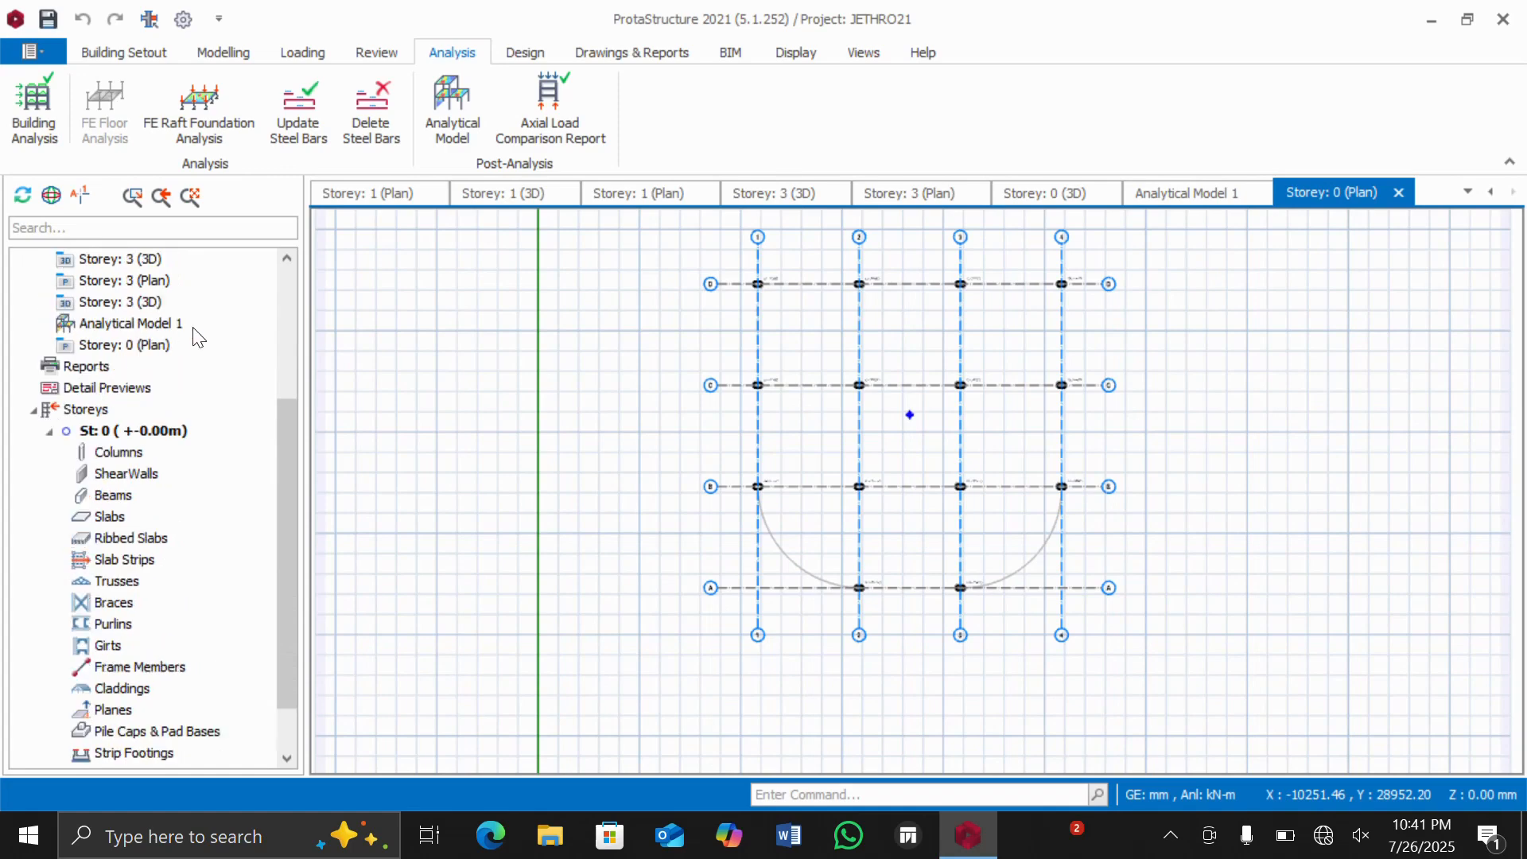
pyautogui.scroll(2, 913, 263)
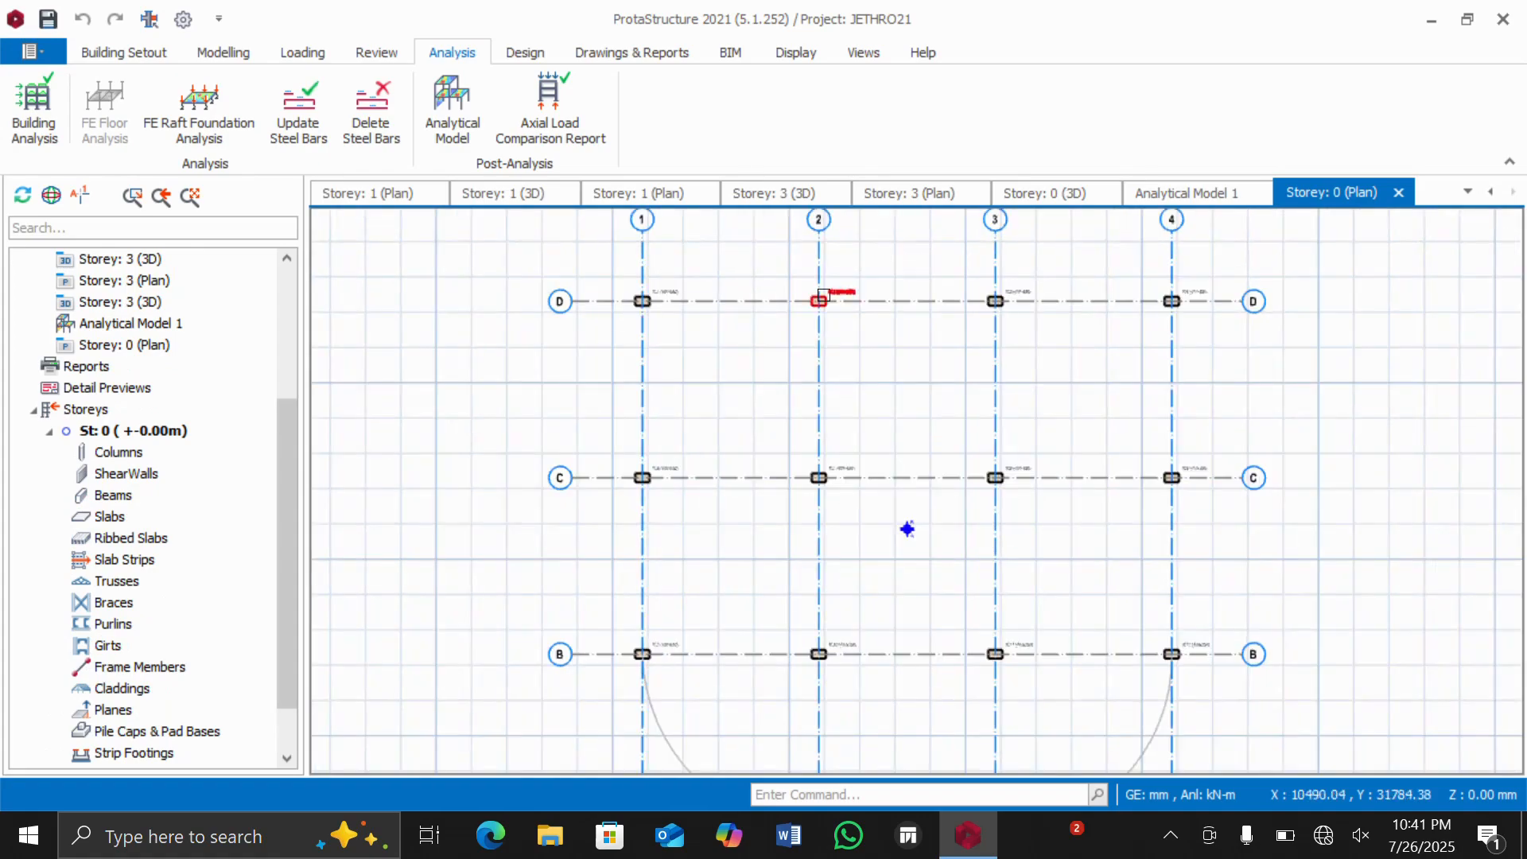
pyautogui.scroll(-2, 873, 275)
pyautogui.scroll(2, 873, 271)
pyautogui.scroll(-1, 885, 266)
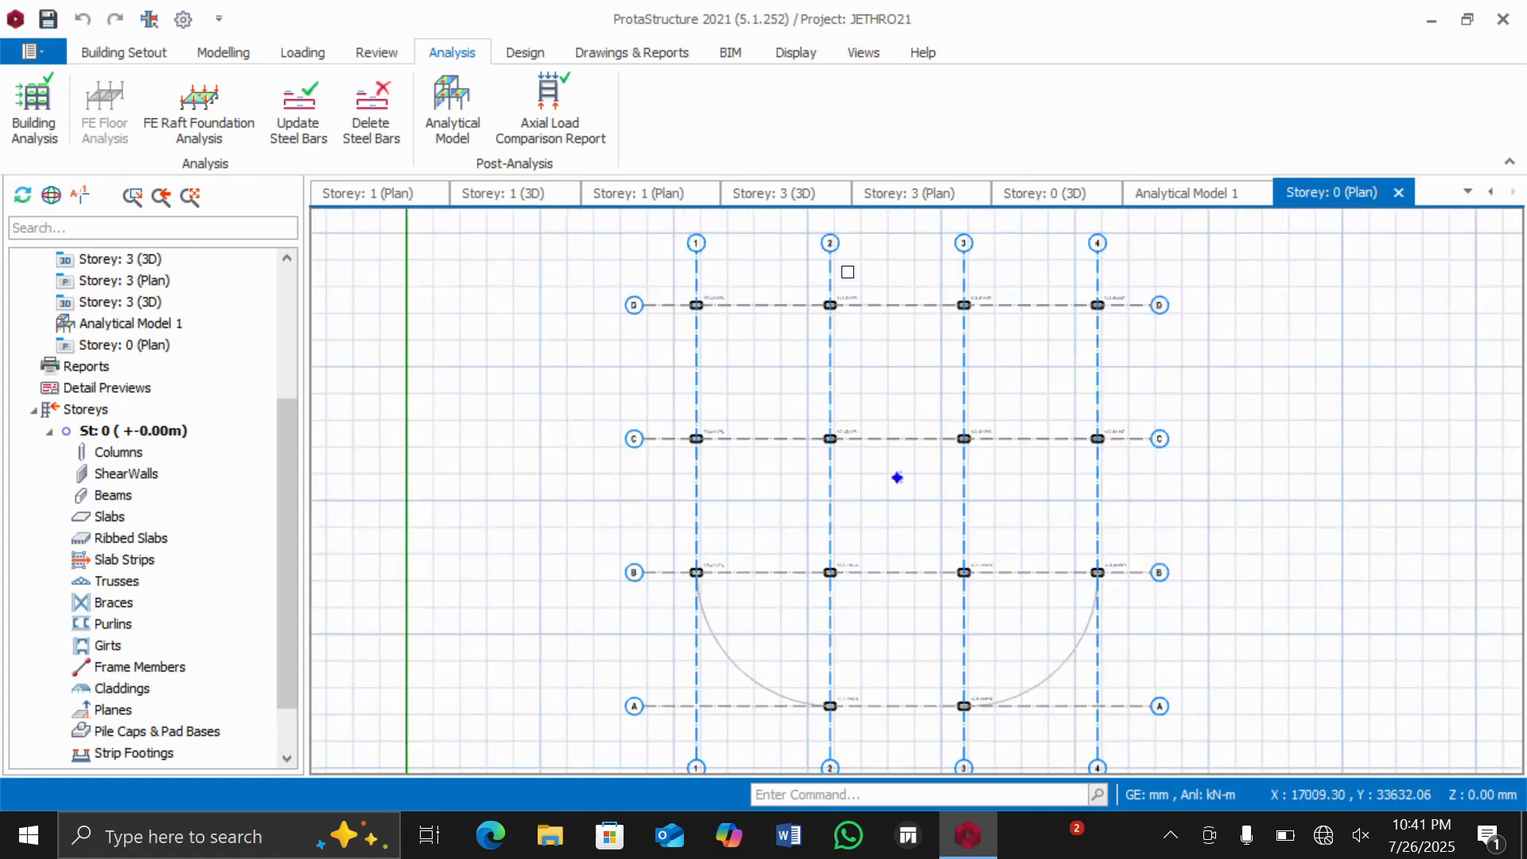
pyautogui.scroll(1, 853, 291)
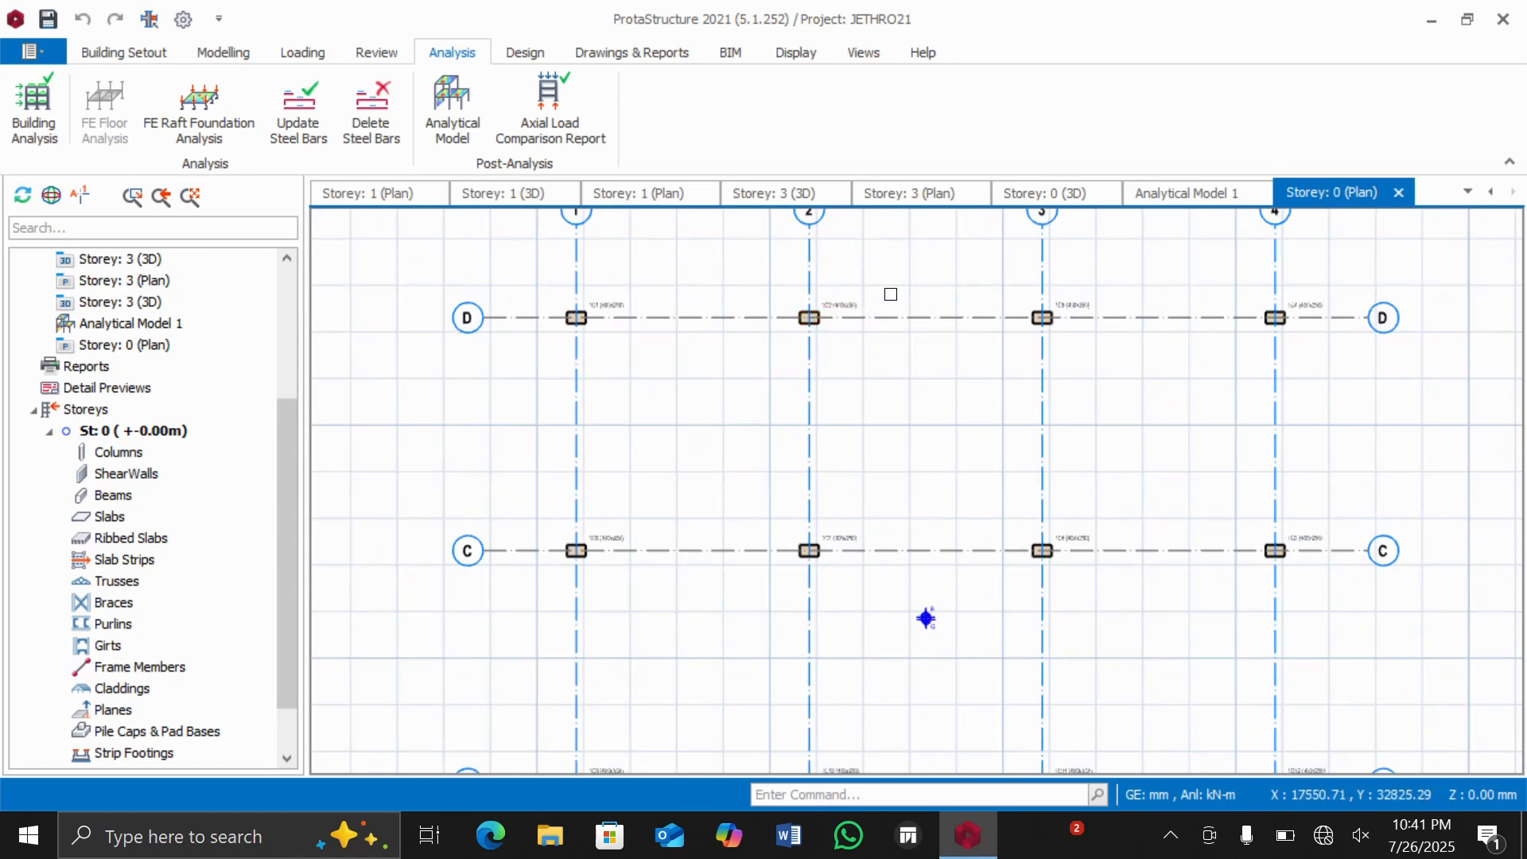
pyautogui.click(127, 428)
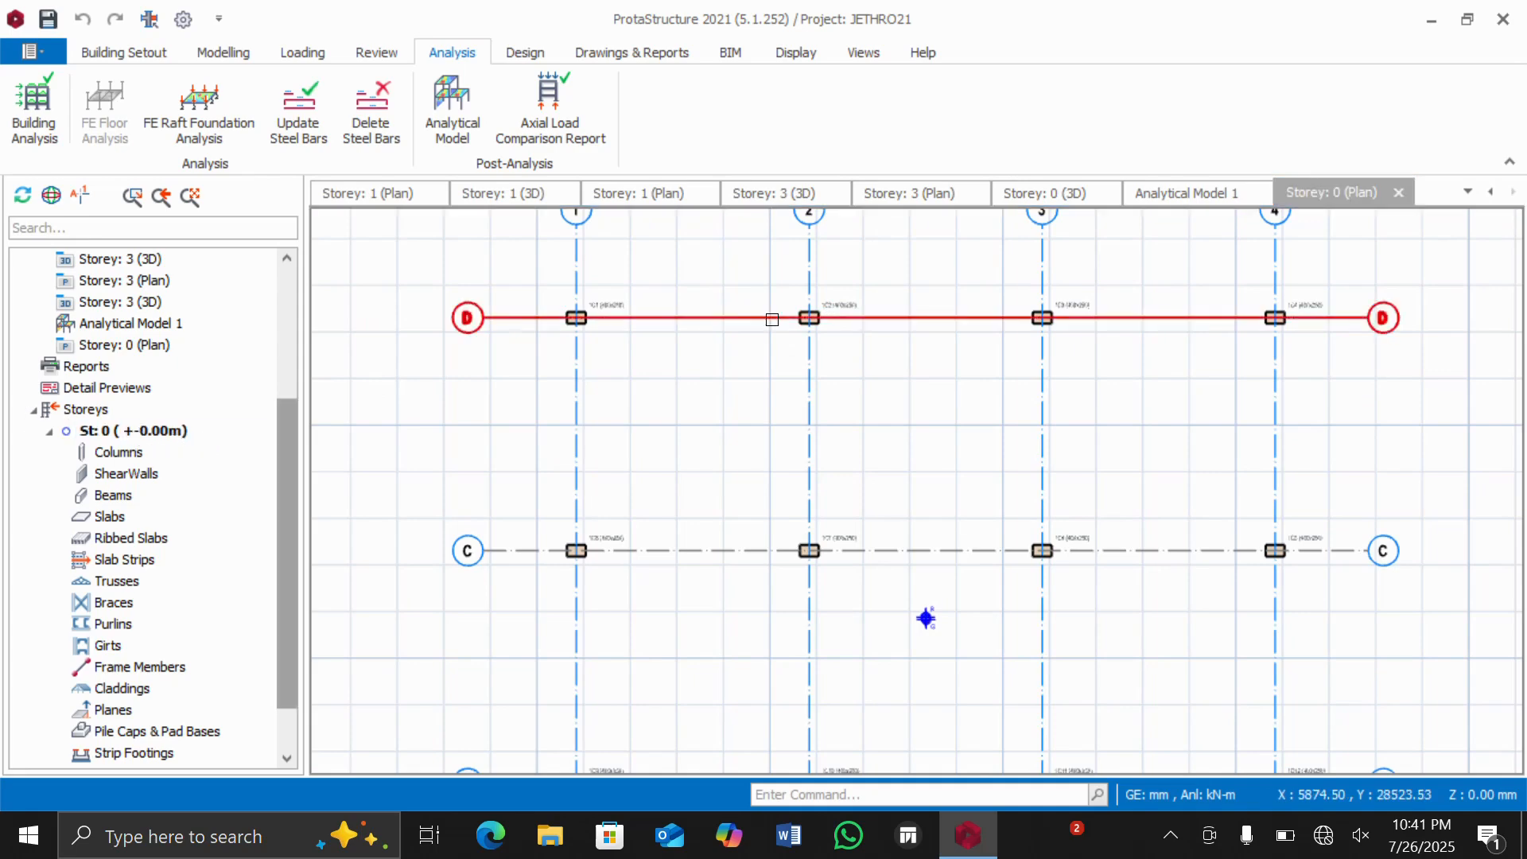
pyautogui.scroll(-5, 538, 433)
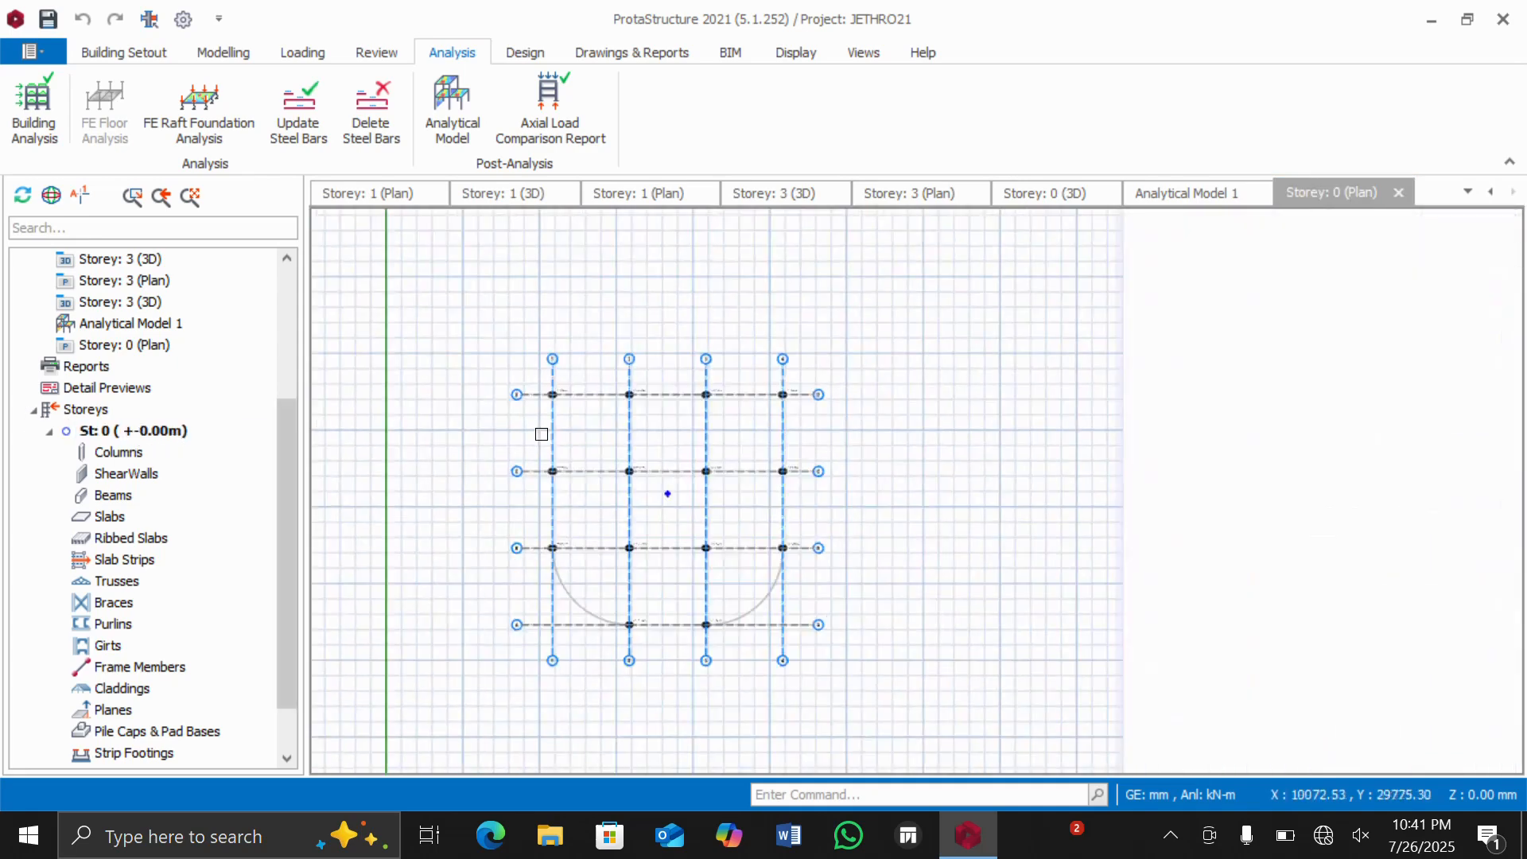
pyautogui.scroll(2, 586, 453)
pyautogui.scroll(1, 587, 454)
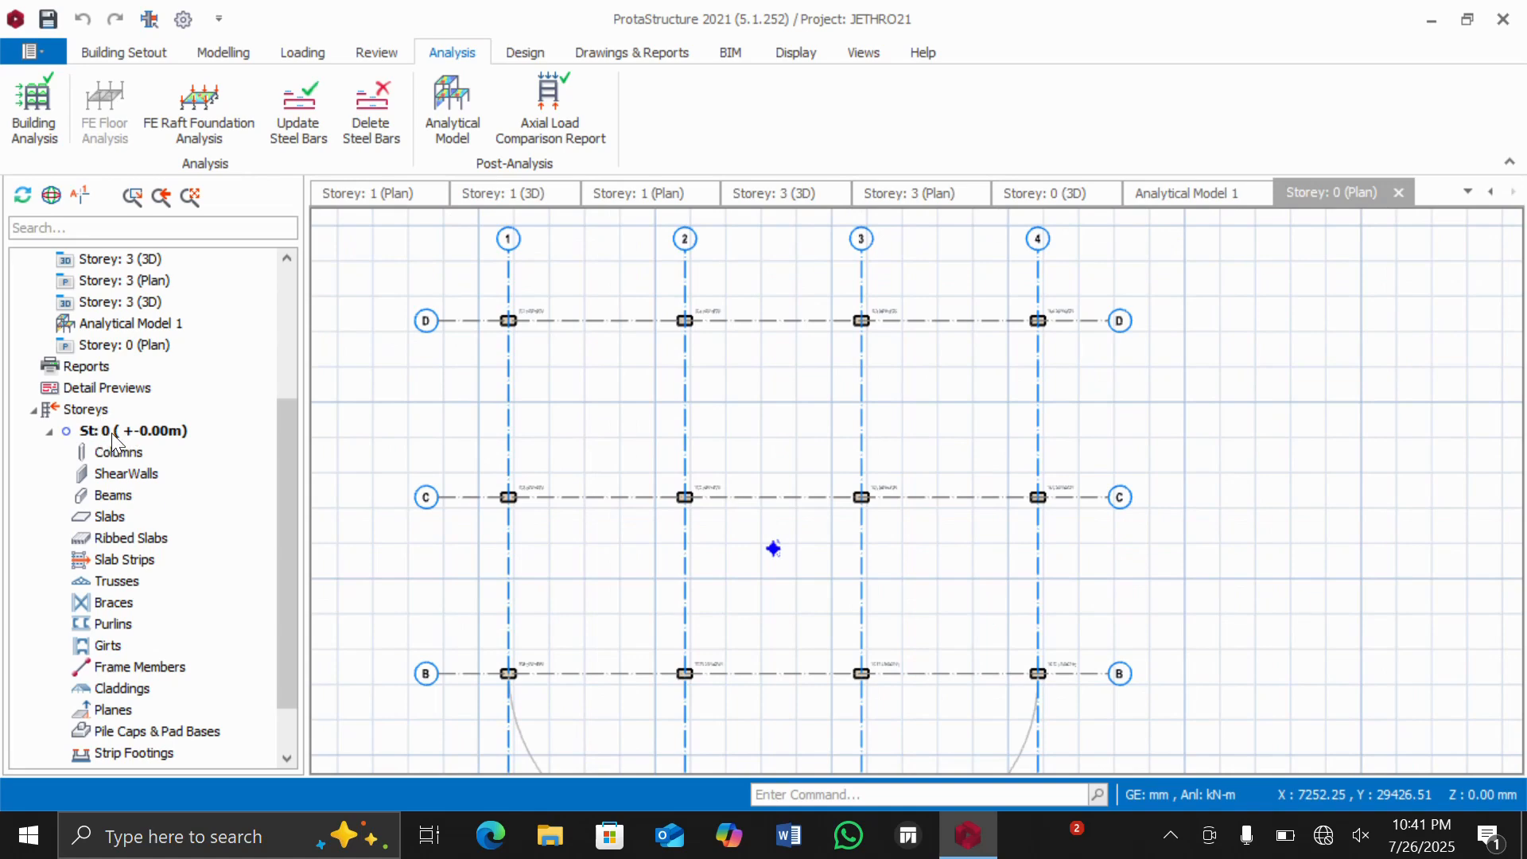
pyautogui.scroll(2, 115, 442)
pyautogui.scroll(-1, 102, 561)
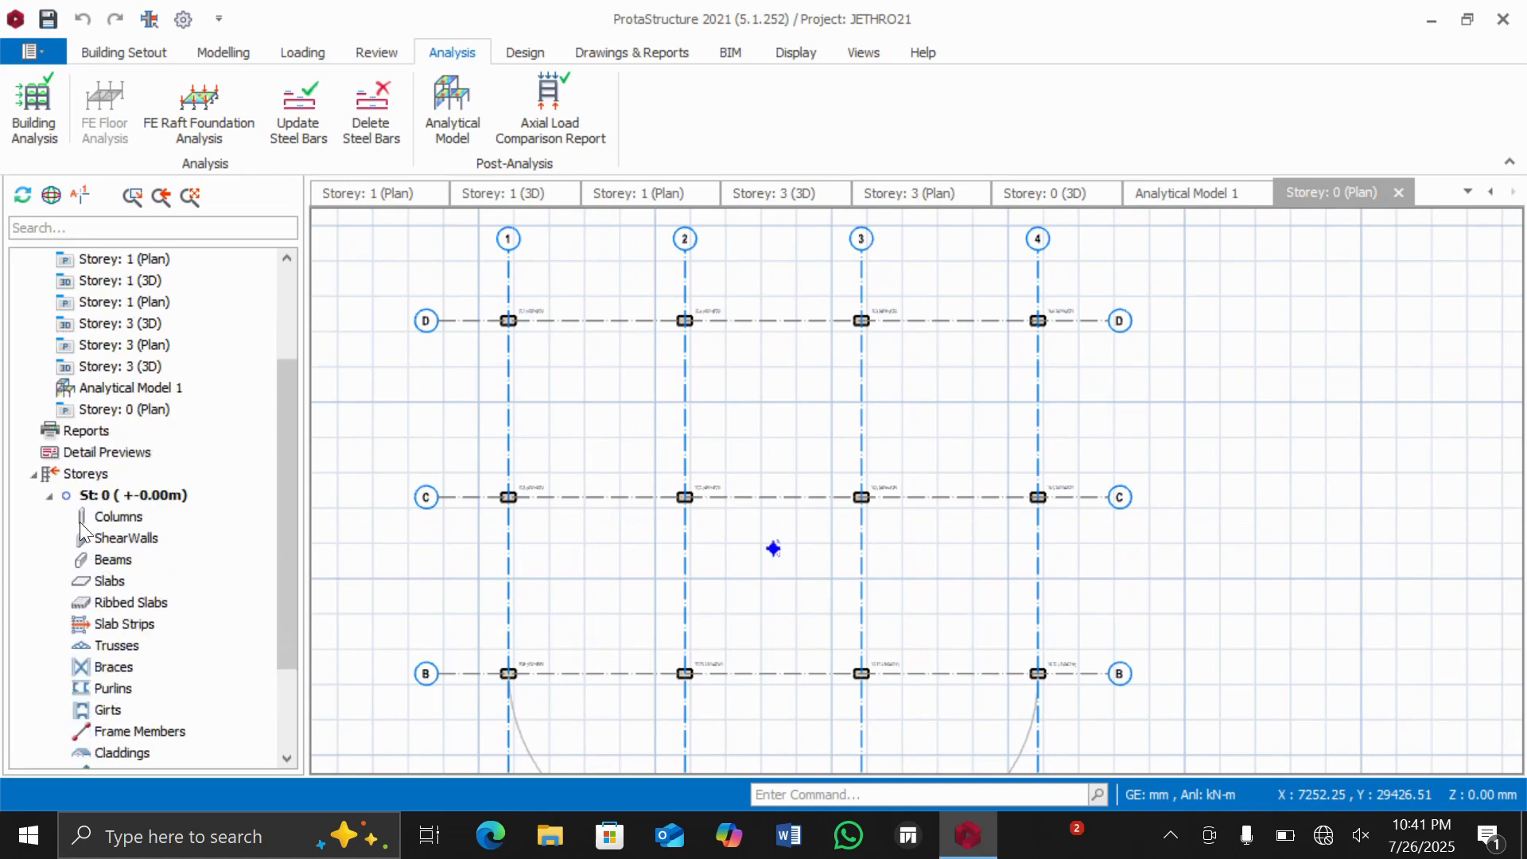
pyautogui.scroll(1, 79, 513)
pyautogui.scroll(-1, 81, 505)
pyautogui.scroll(1, 476, 365)
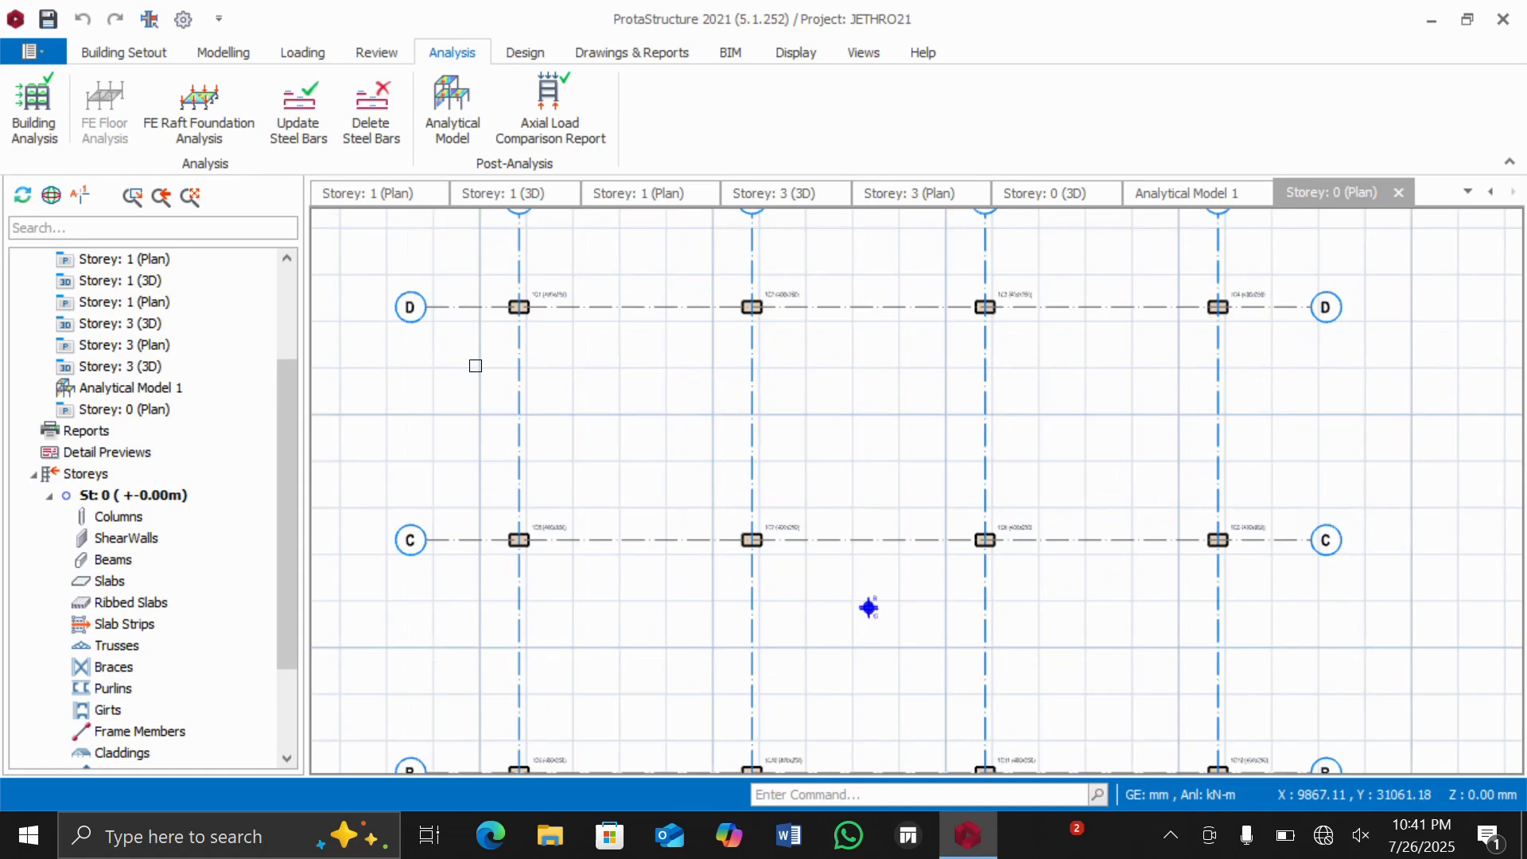
# Step: Start a pad footing for column 1C2 at the intersection of axes D and 2
pyautogui.scroll(-1, 521, 301)
pyautogui.scroll(1, 715, 288)
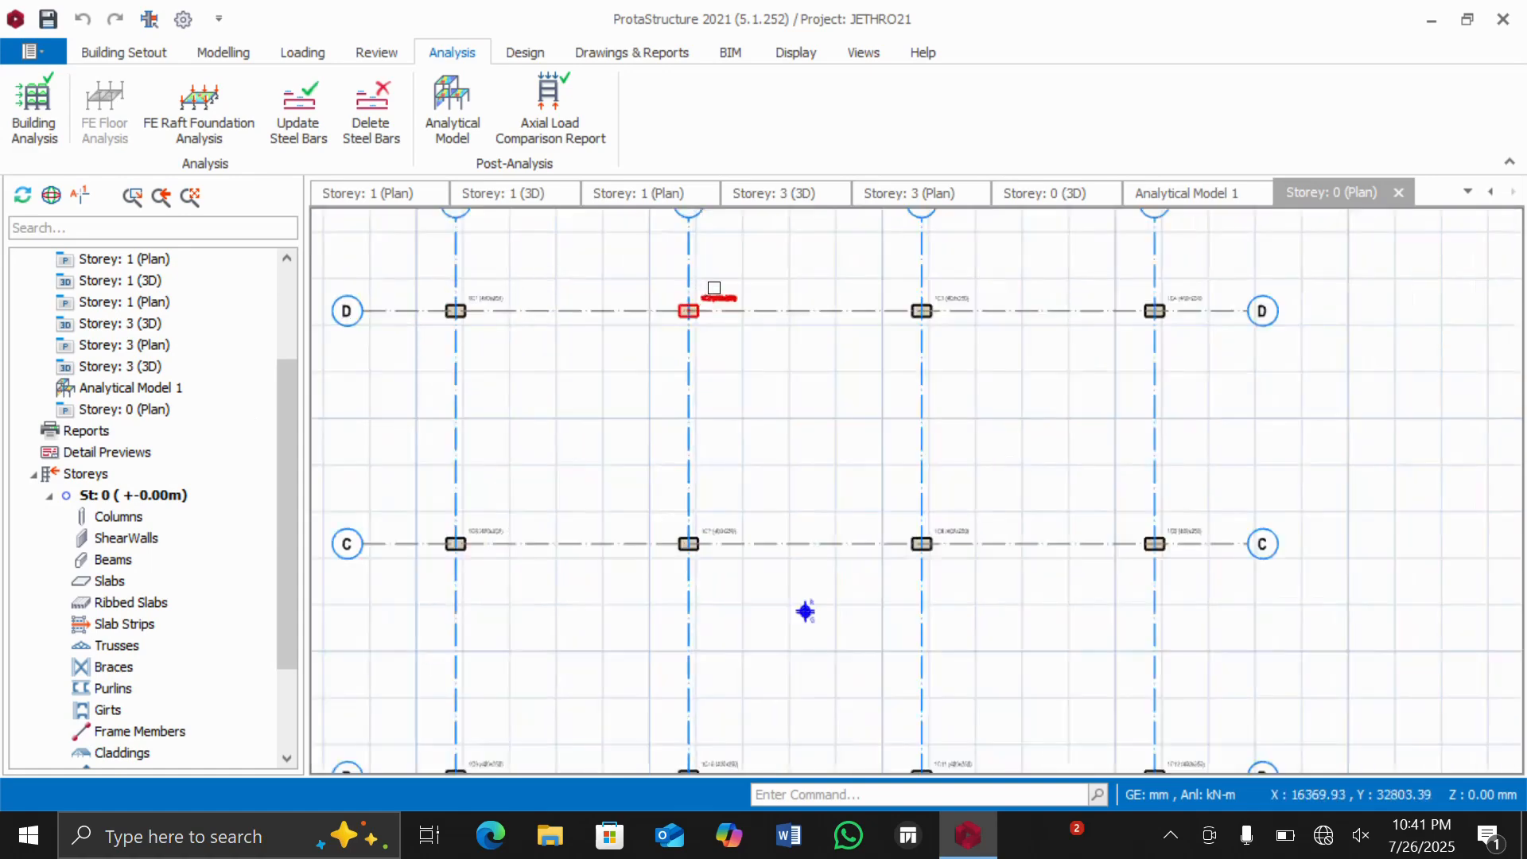
pyautogui.scroll(2, 715, 290)
pyautogui.scroll(-3, 712, 294)
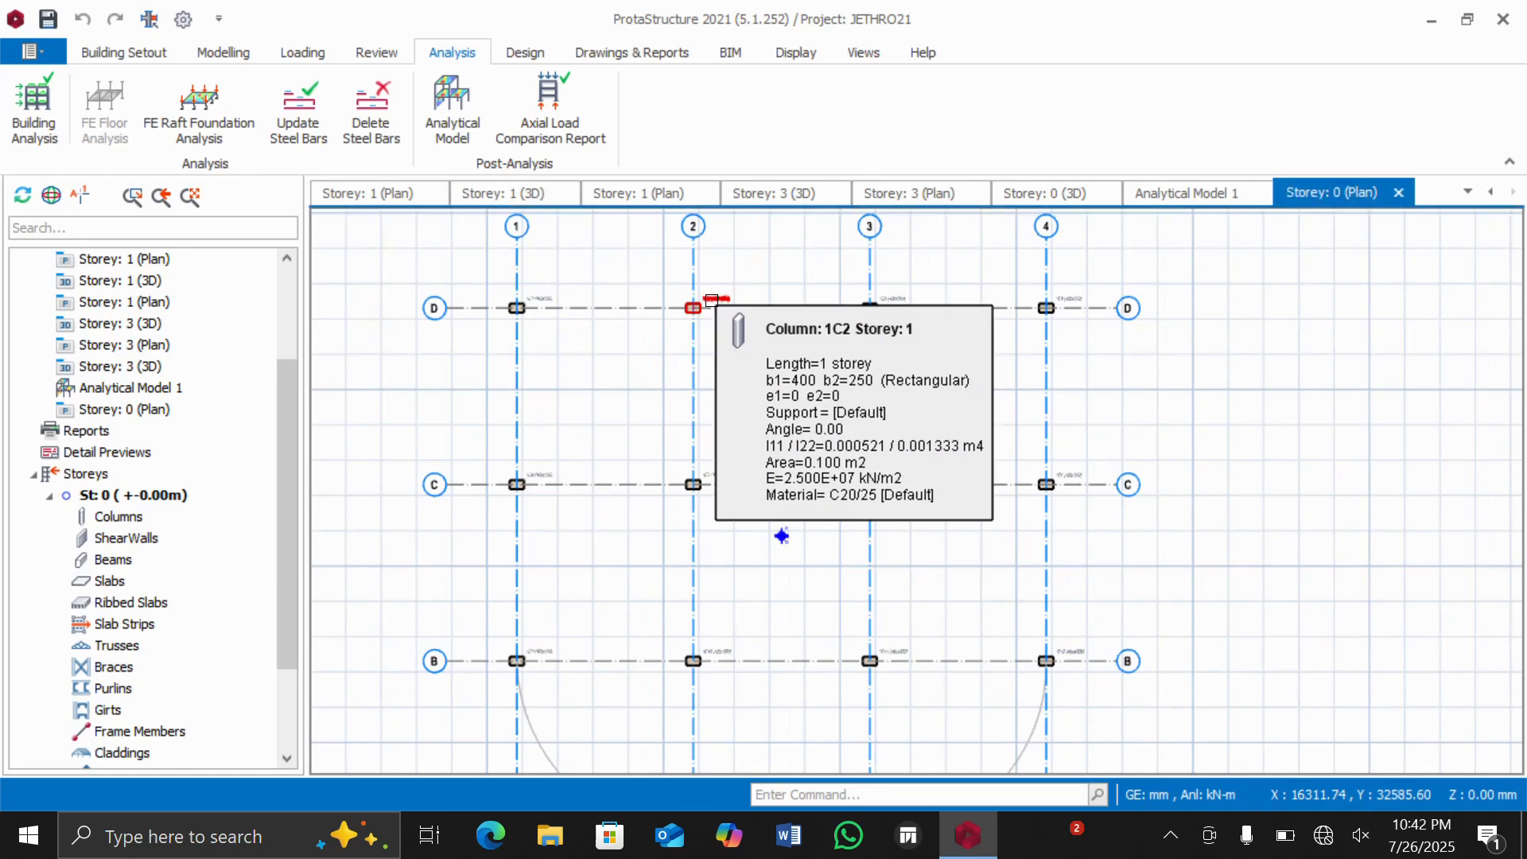
pyautogui.rightClick(714, 301)
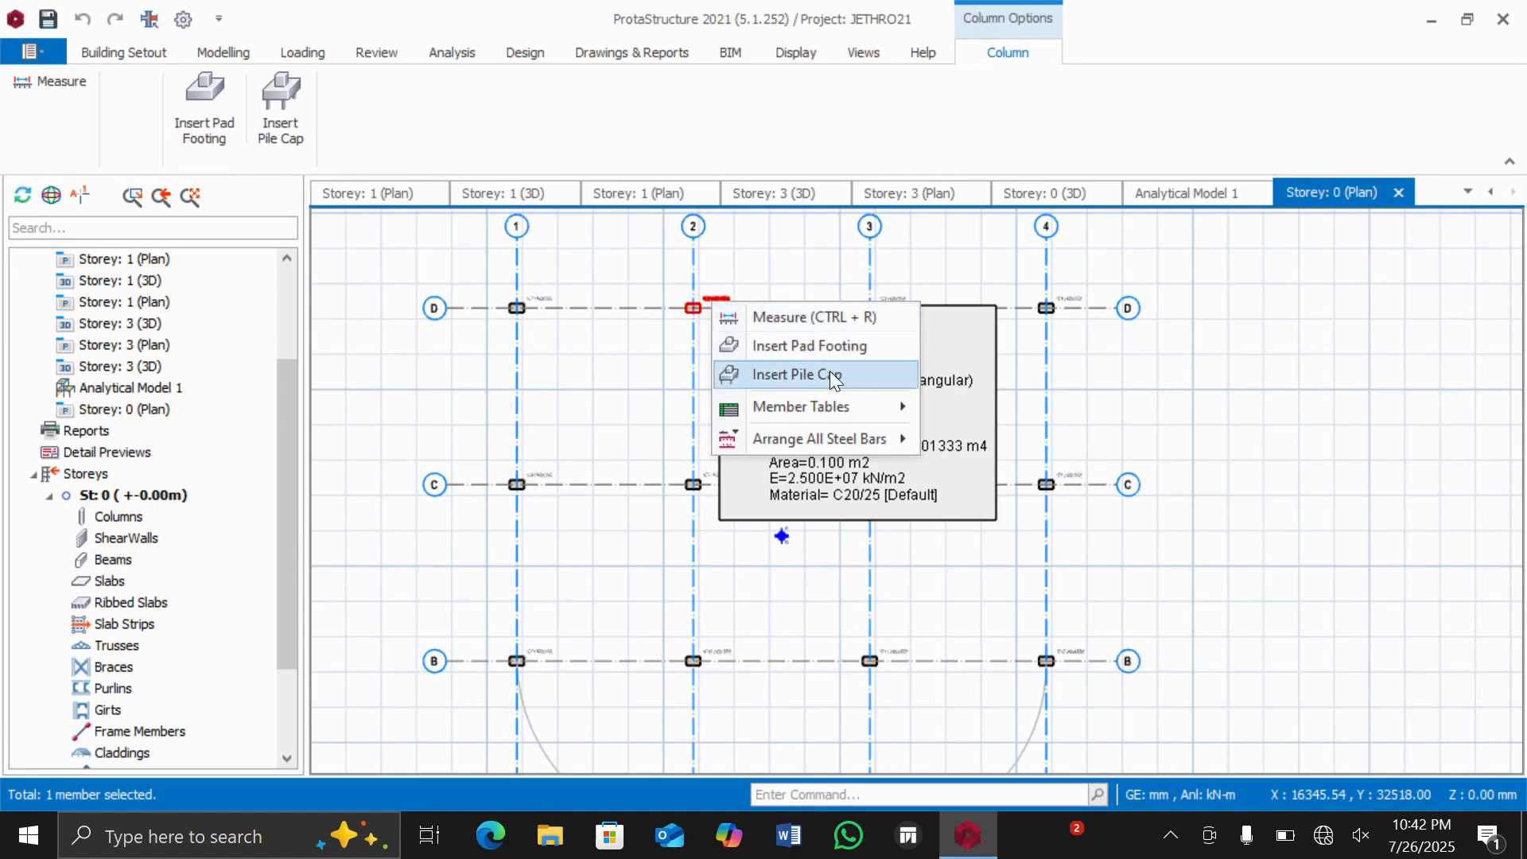
pyautogui.click(794, 346)
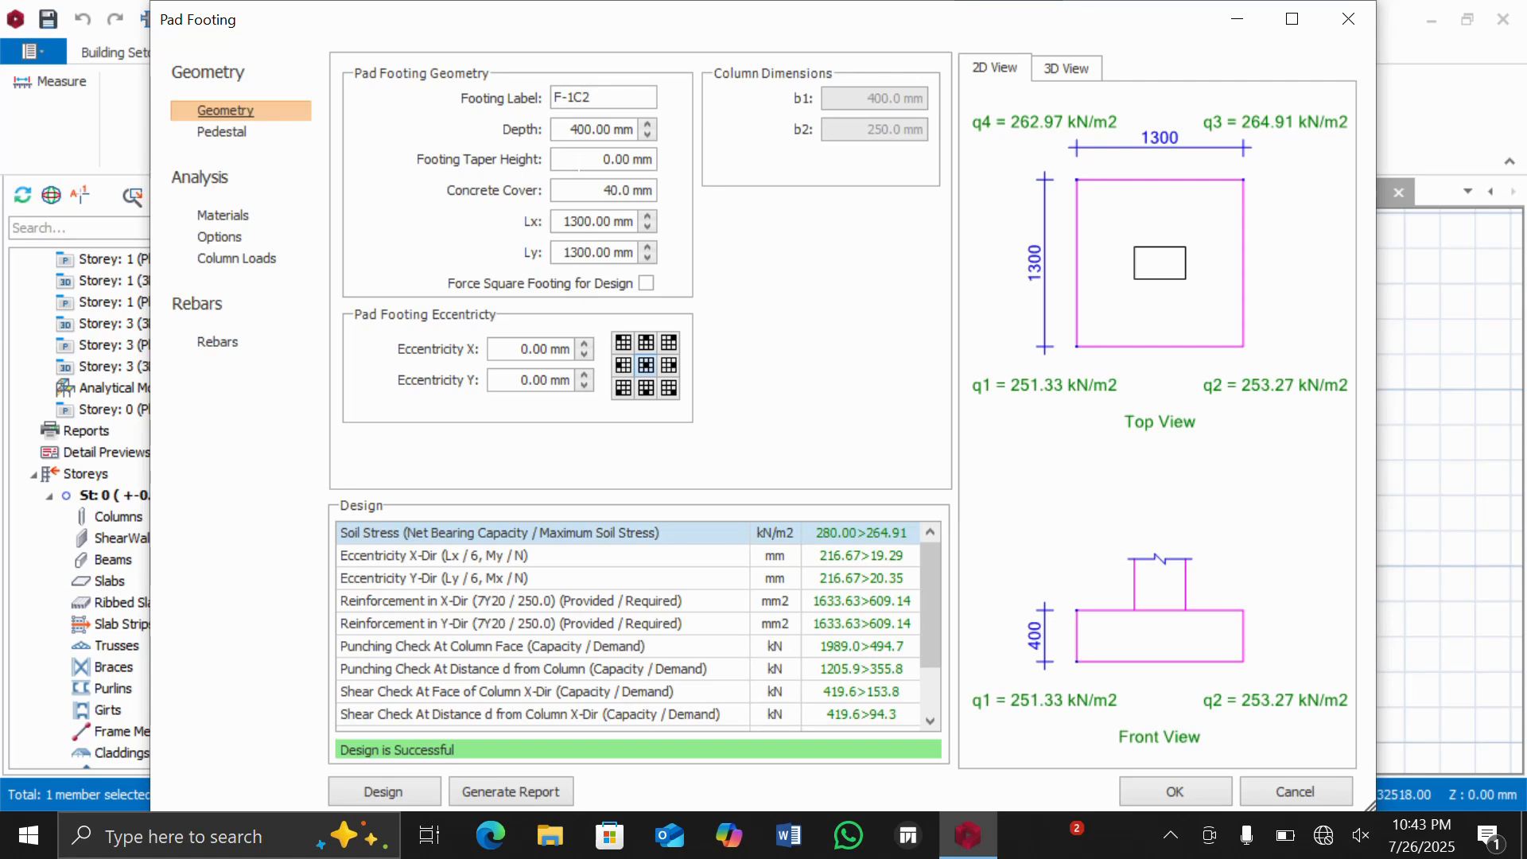
# Step: Try redesigning the pad footing with a 700 mm taper height, and reset the taper height to 0 mm
pyautogui.doubleClick(617, 159)
pyautogui.write('700')
pyautogui.click(398, 776)
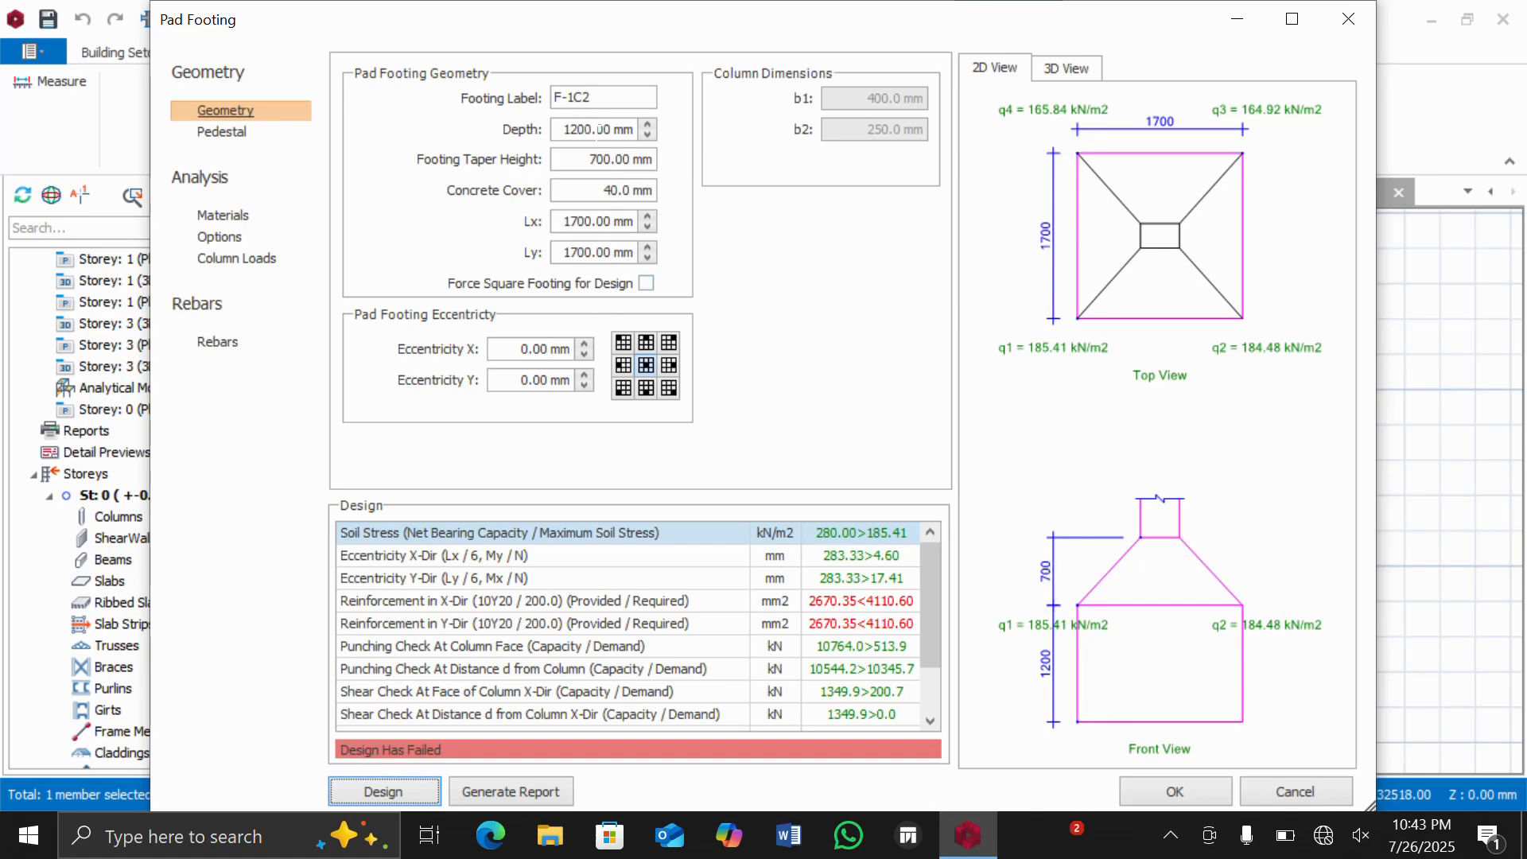
pyautogui.click(610, 158)
pyautogui.doubleClick(620, 158)
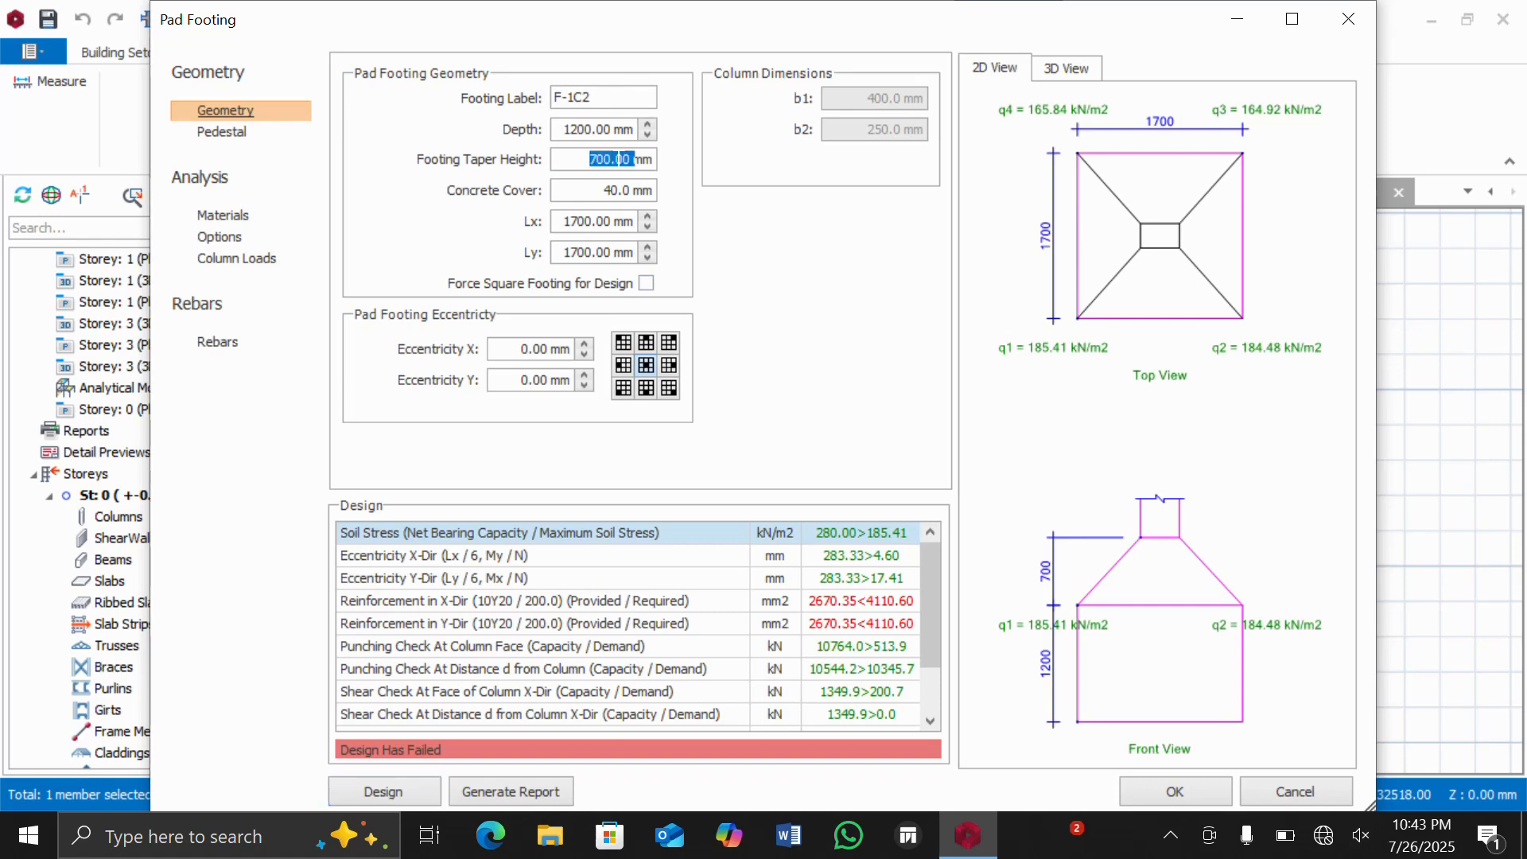
pyautogui.write('0')
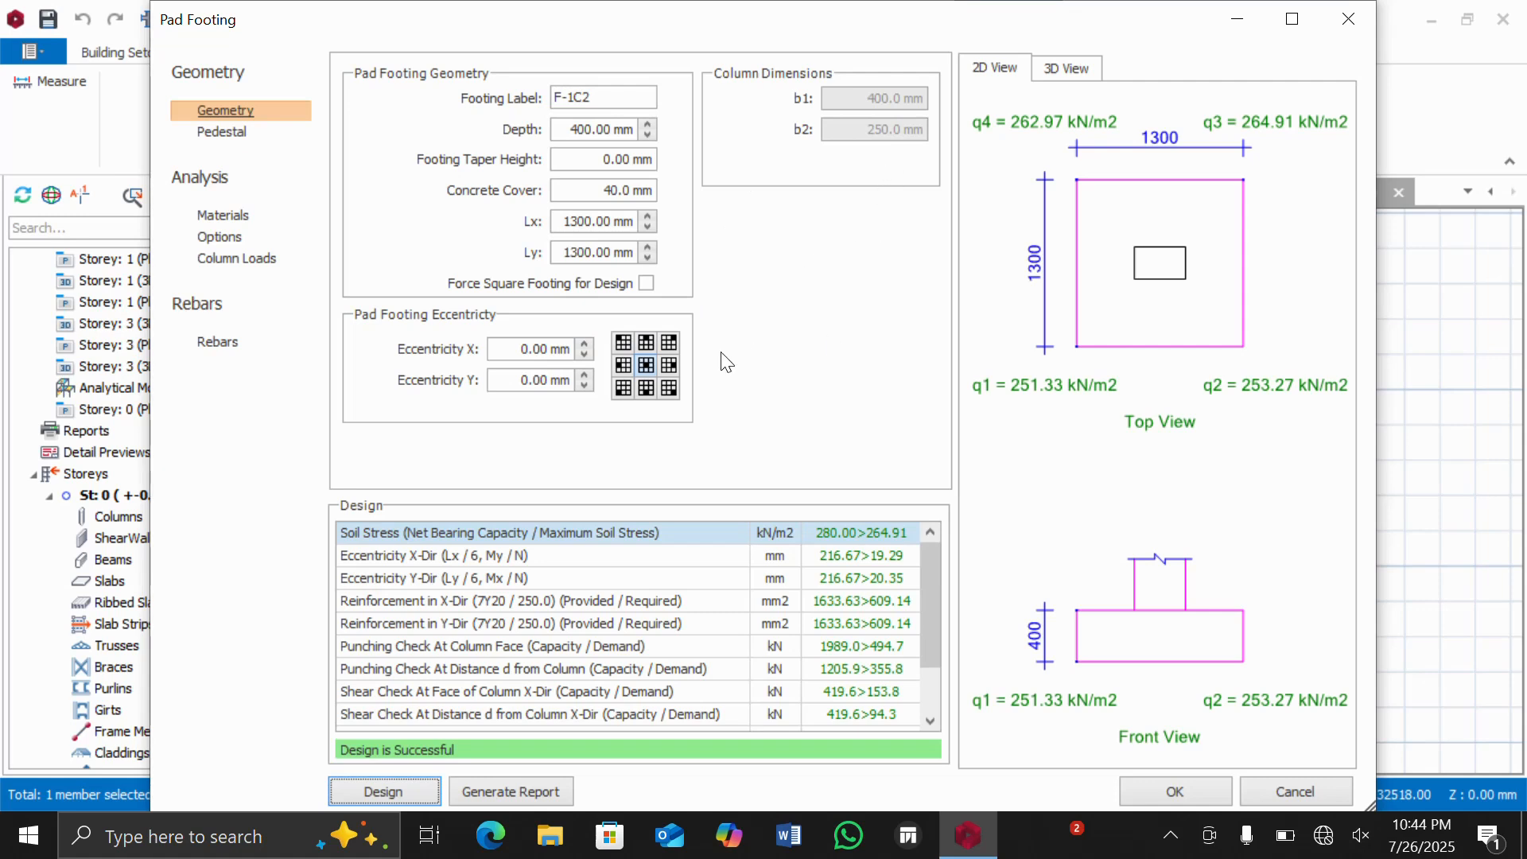
# Step: Try the column at two upper corners and the lower edge midpoint of the footing, and return it to the centre with zero eccentricity
pyautogui.click(624, 343)
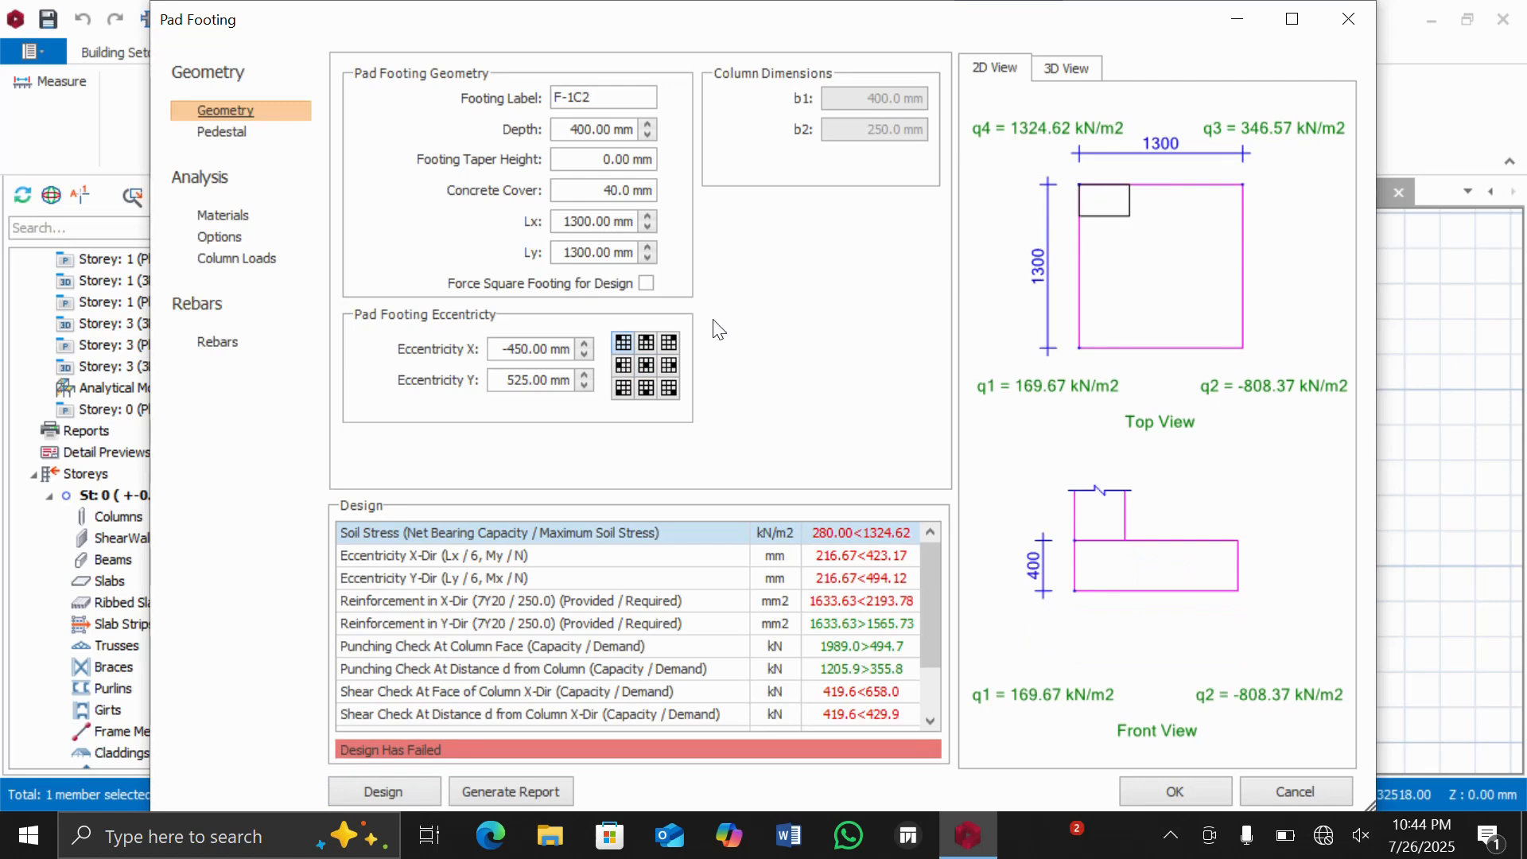
pyautogui.click(667, 345)
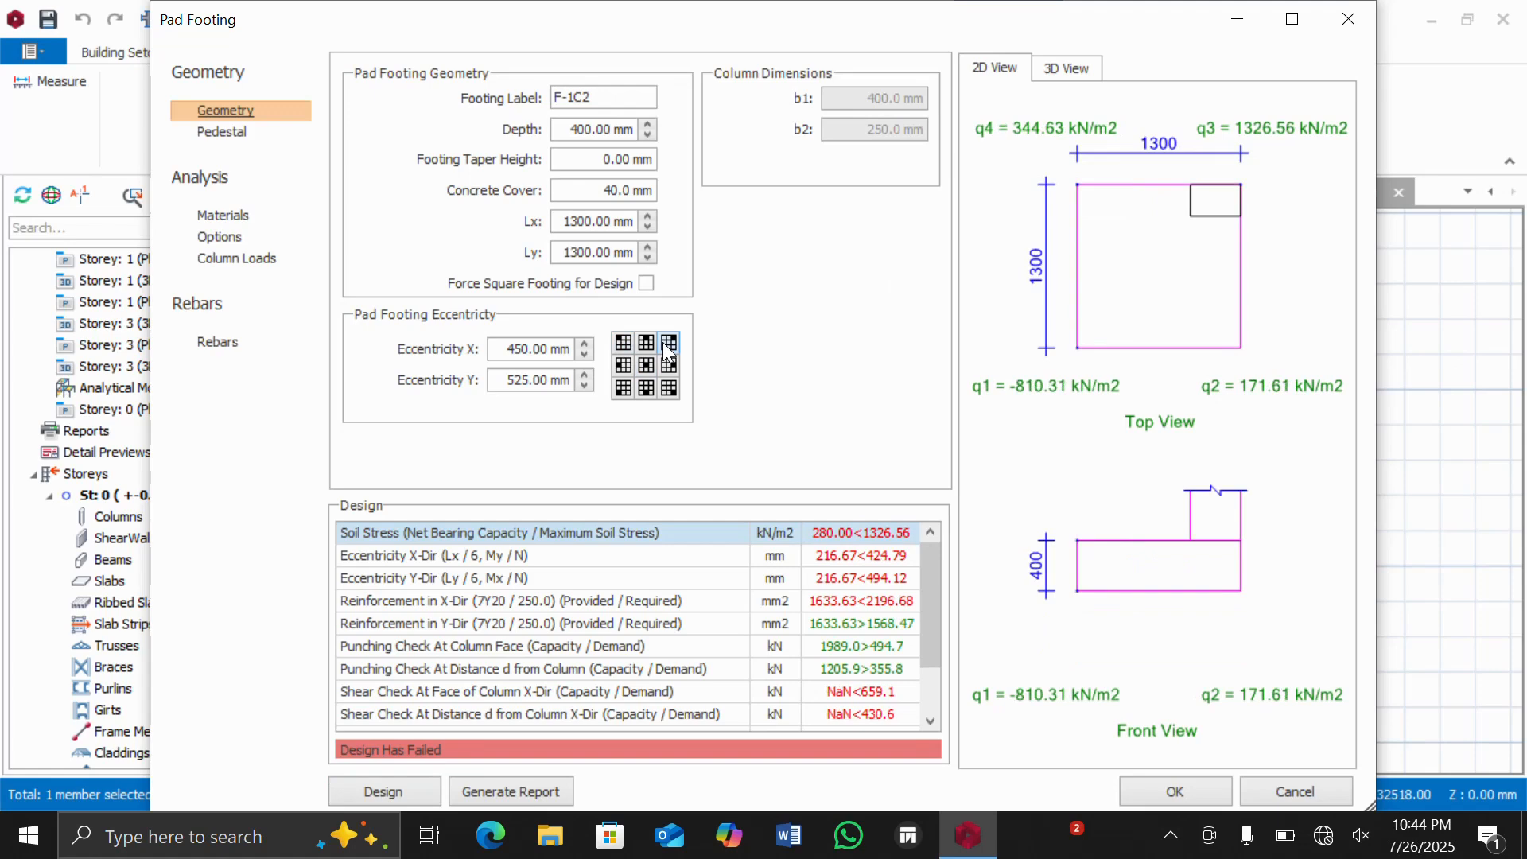
pyautogui.click(648, 393)
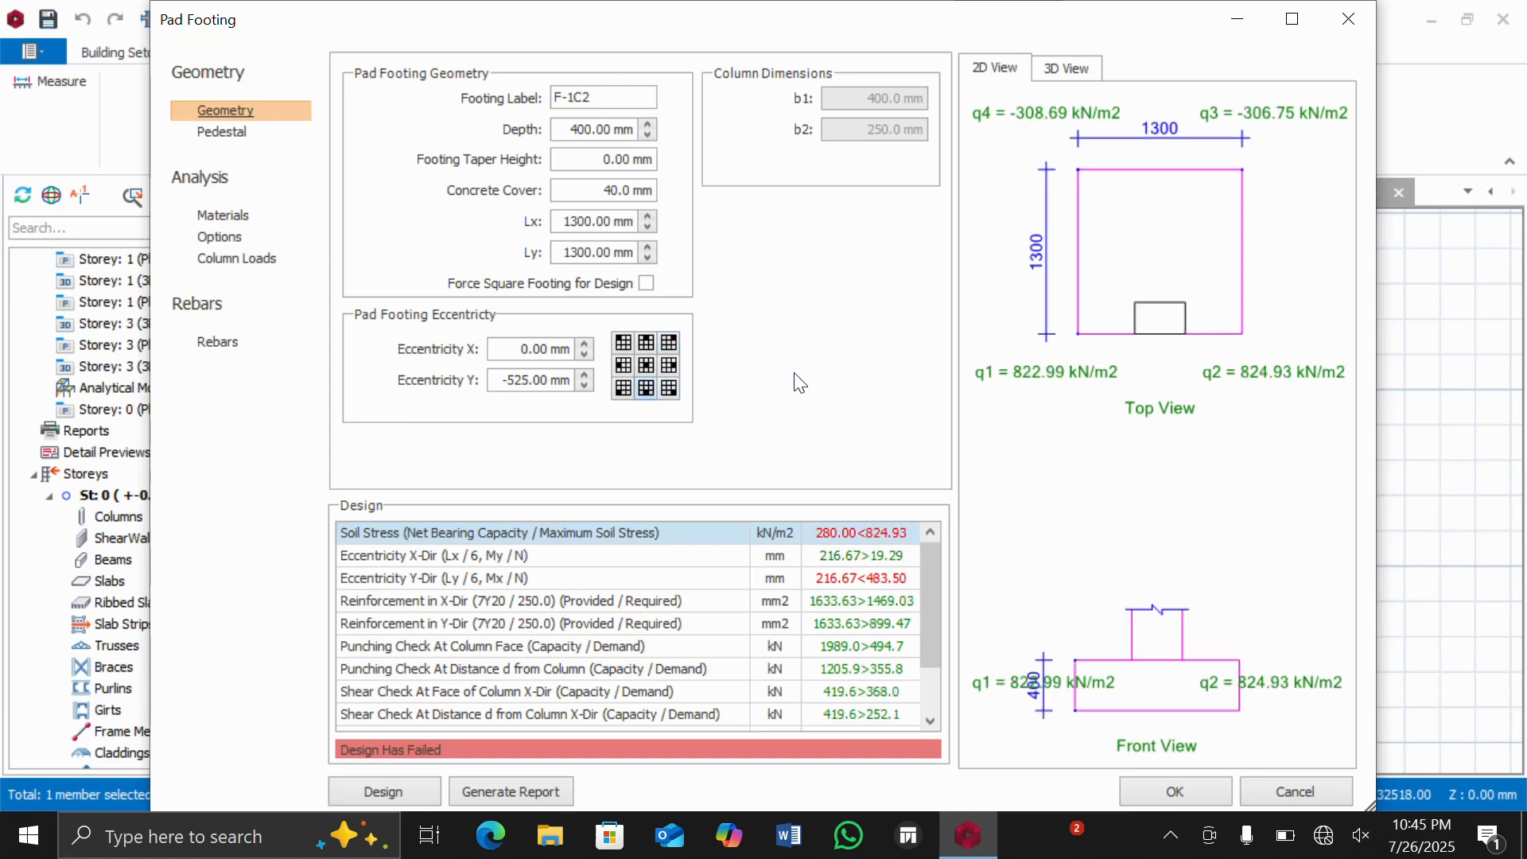
pyautogui.click(647, 366)
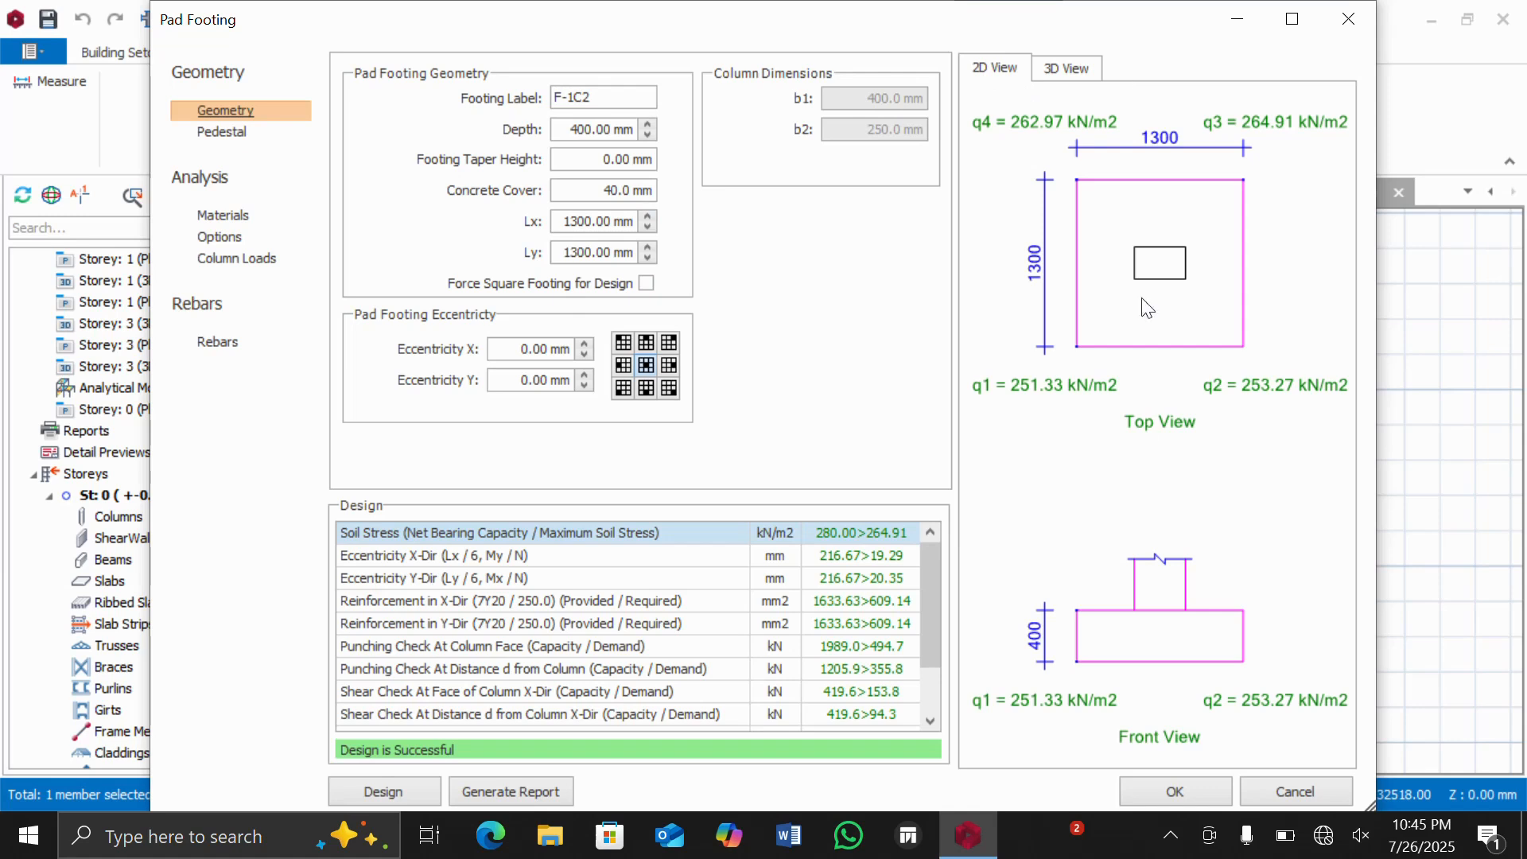
# Step: Inspect the footing's reinforcement layout in 3D and return to its 2D view
pyautogui.click(1050, 74)
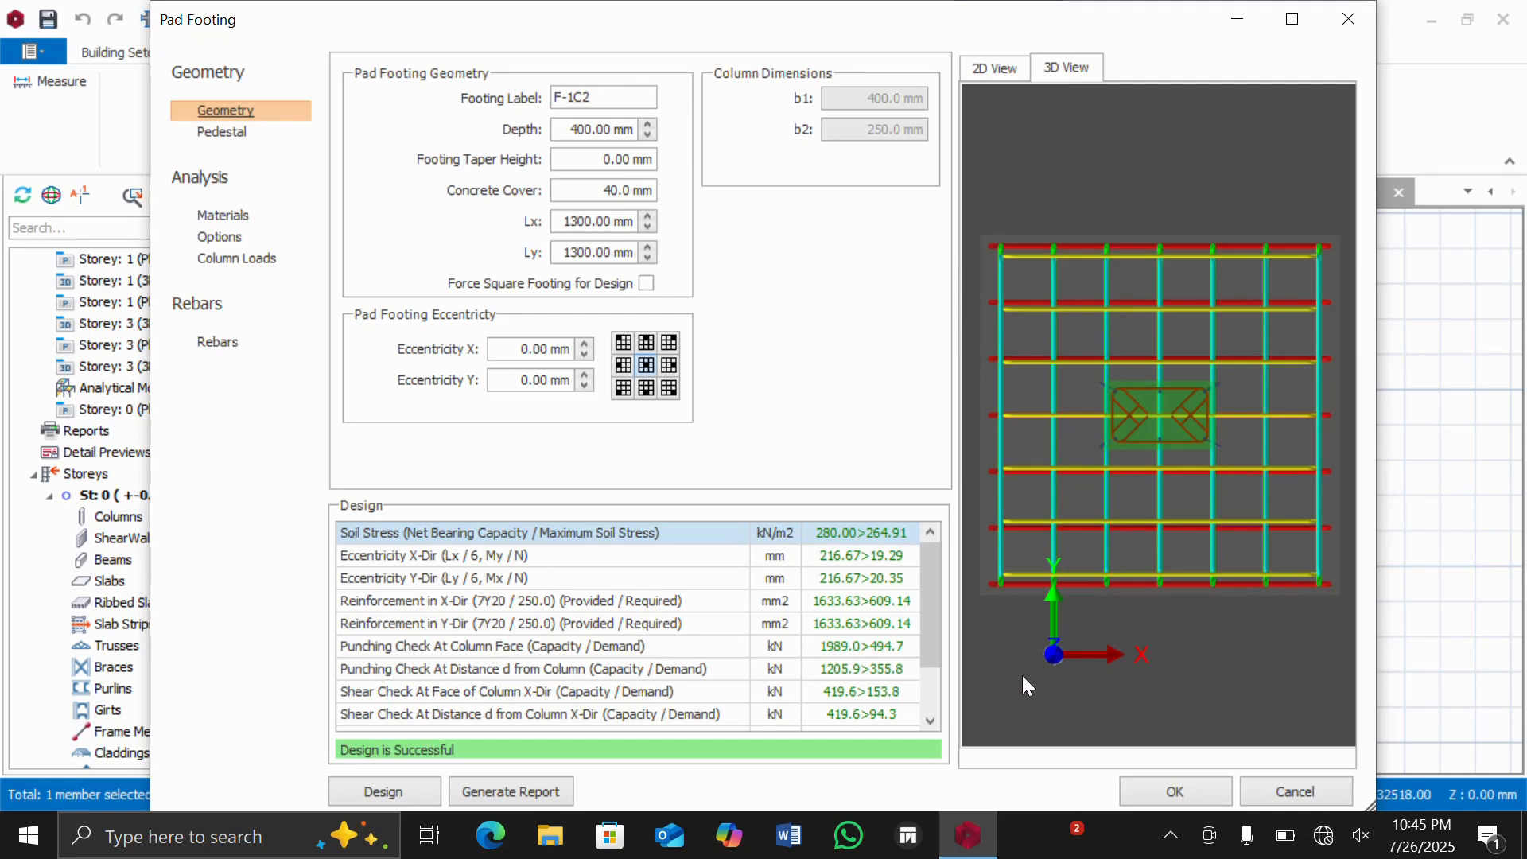
pyautogui.click(994, 70)
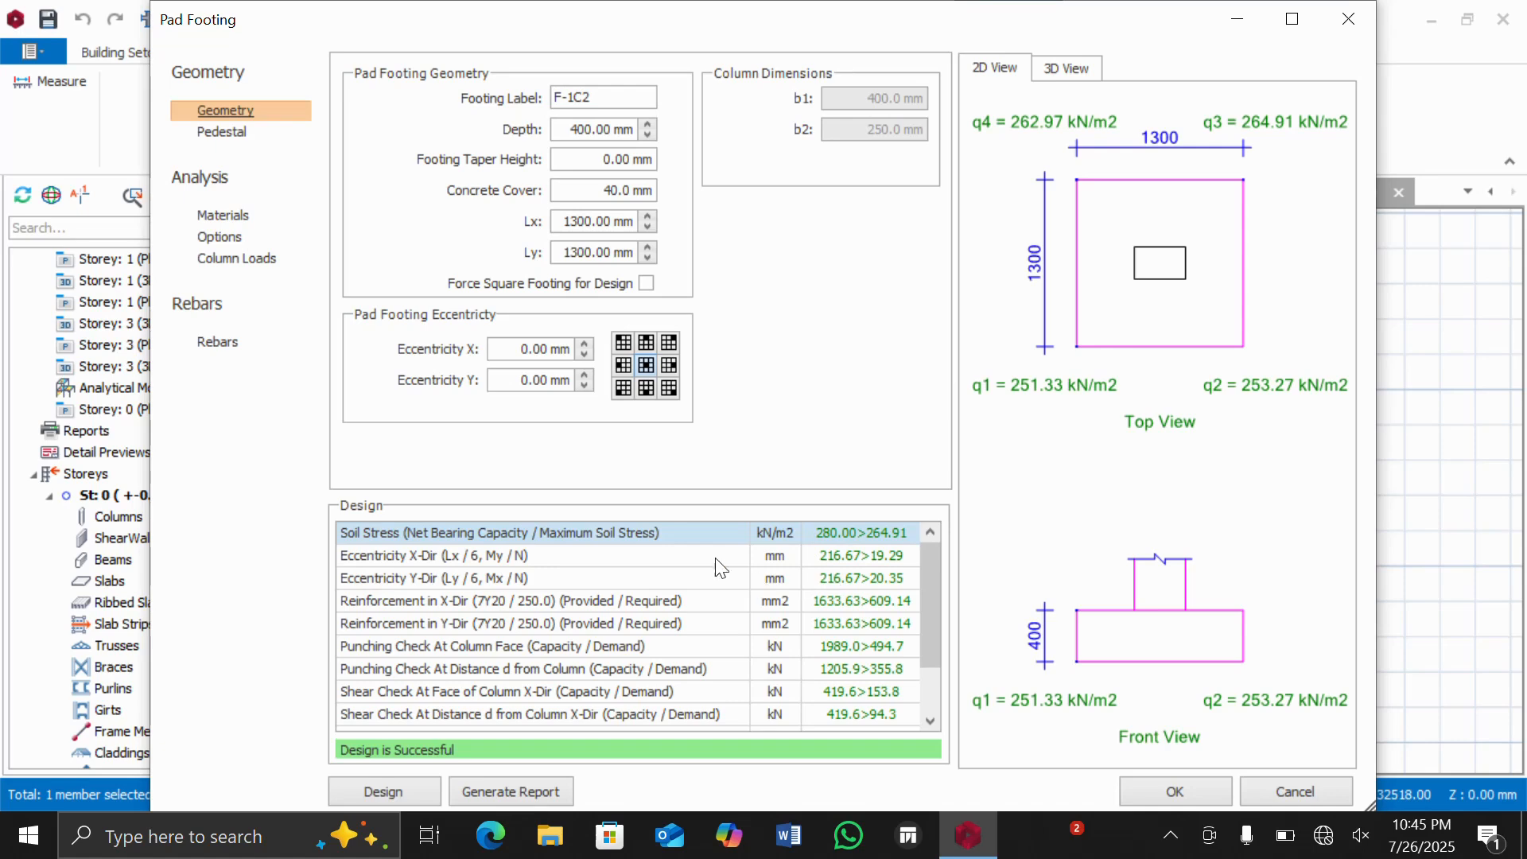
# Step: Try the pad footing with a depth of 400 mm and Lx of 500 mm, and restore Lx to 1300 mm
pyautogui.doubleClick(589, 129)
pyautogui.write('400')
pyautogui.doubleClick(586, 129)
pyautogui.write('400')
pyautogui.doubleClick(586, 220)
pyautogui.write('500')
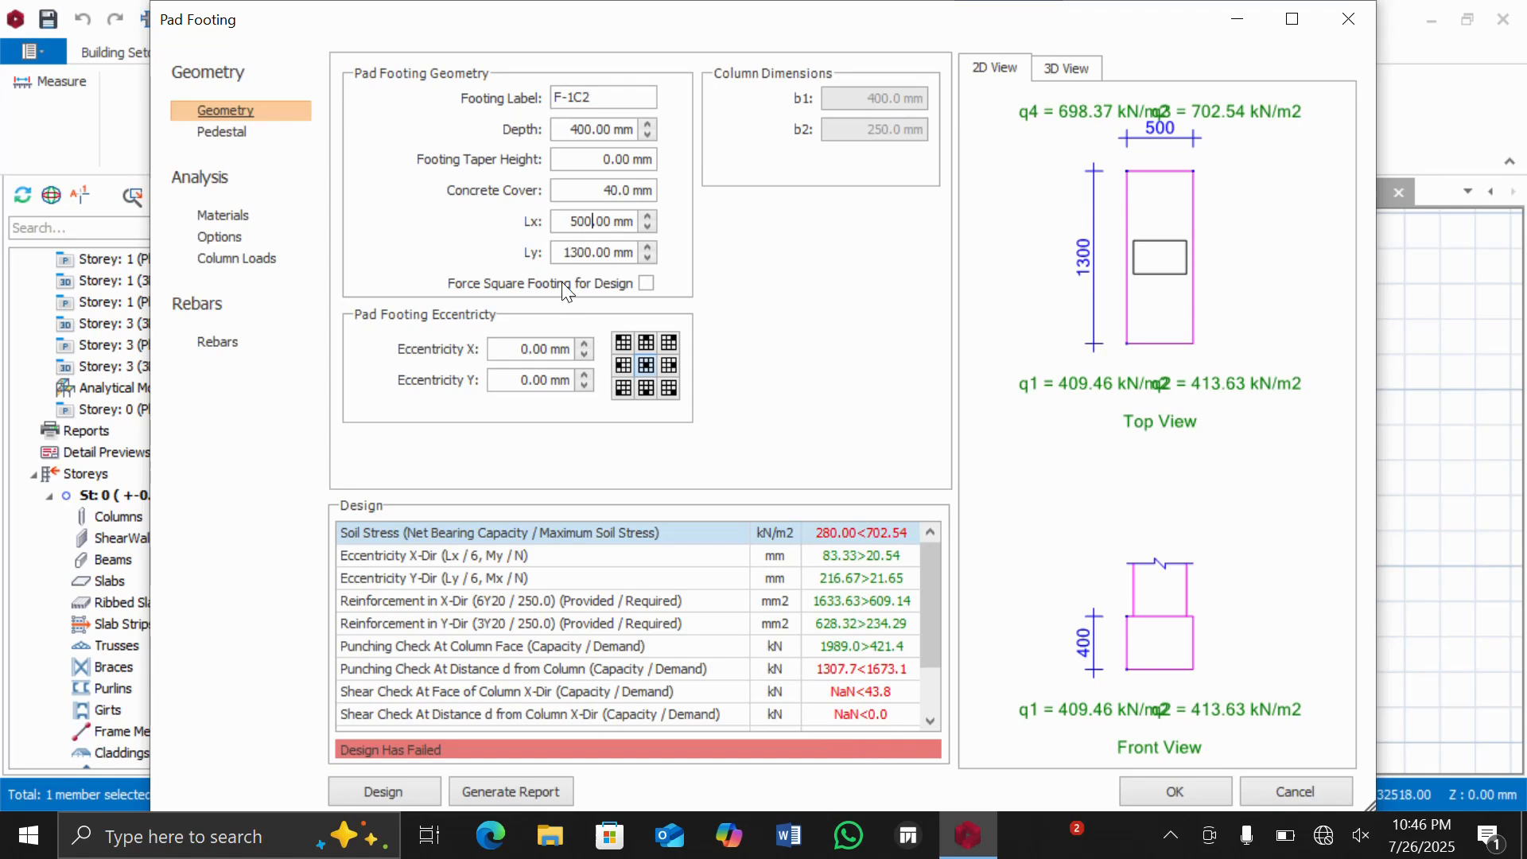
pyautogui.doubleClick(592, 220)
pyautogui.write('13')
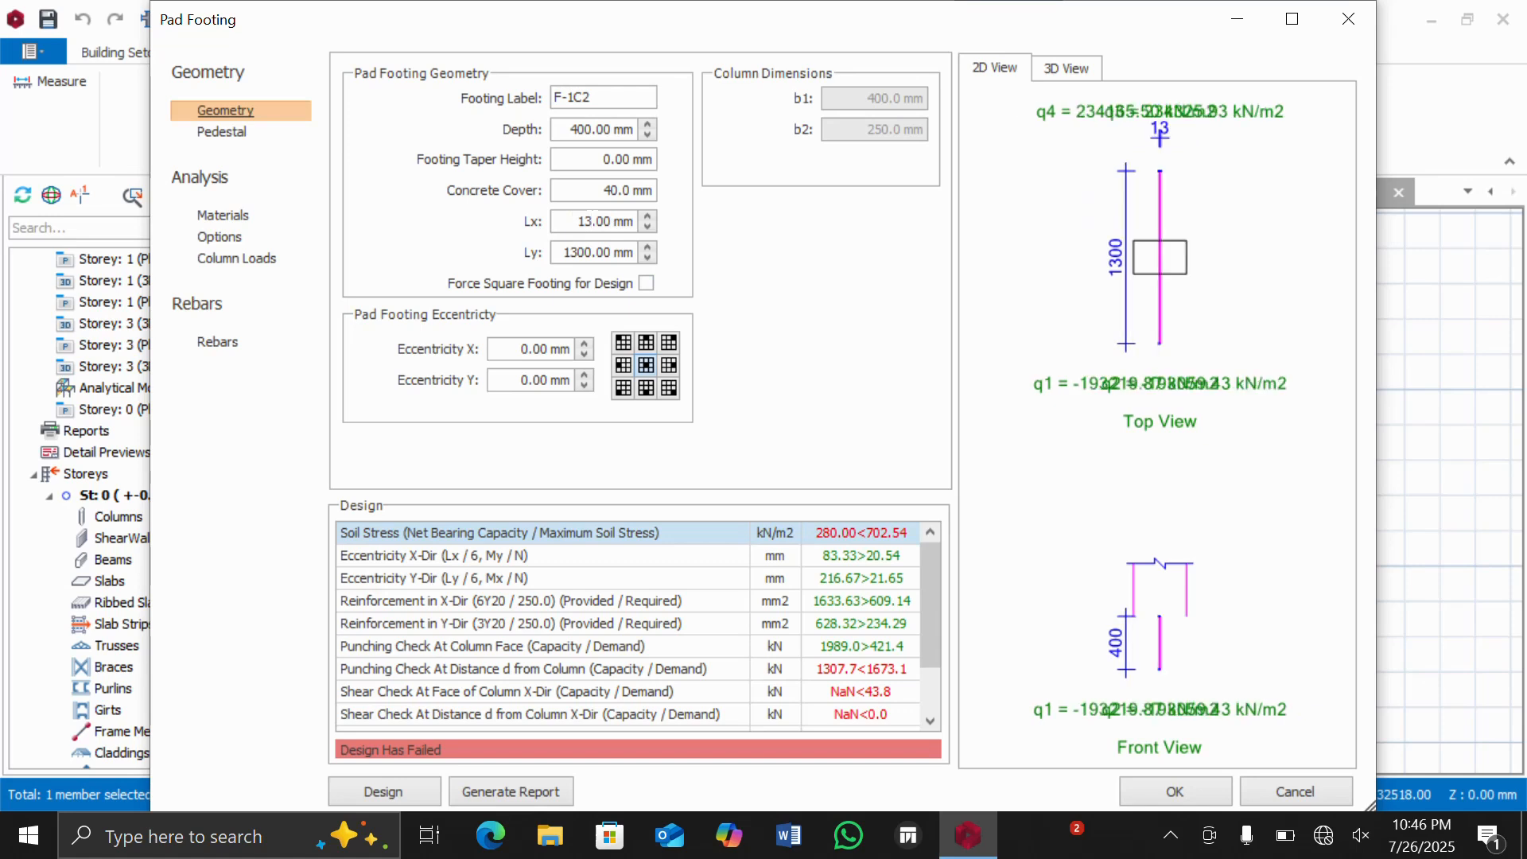
pyautogui.write('00')
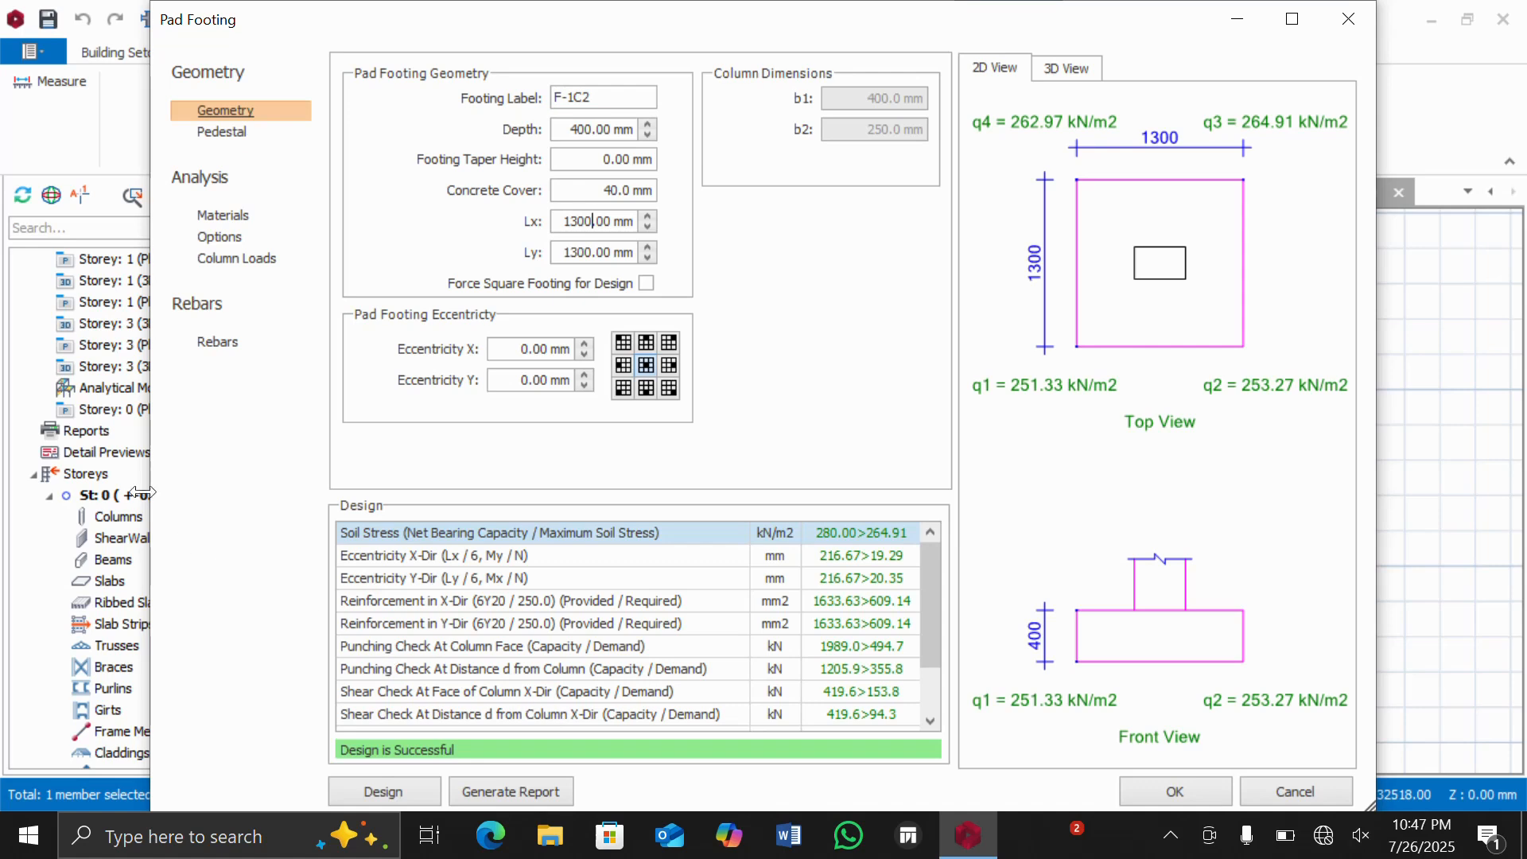
# Step: Restrict the footing's Grade 410 (Type 2) rebar diameters to Y16 only
pyautogui.click(220, 133)
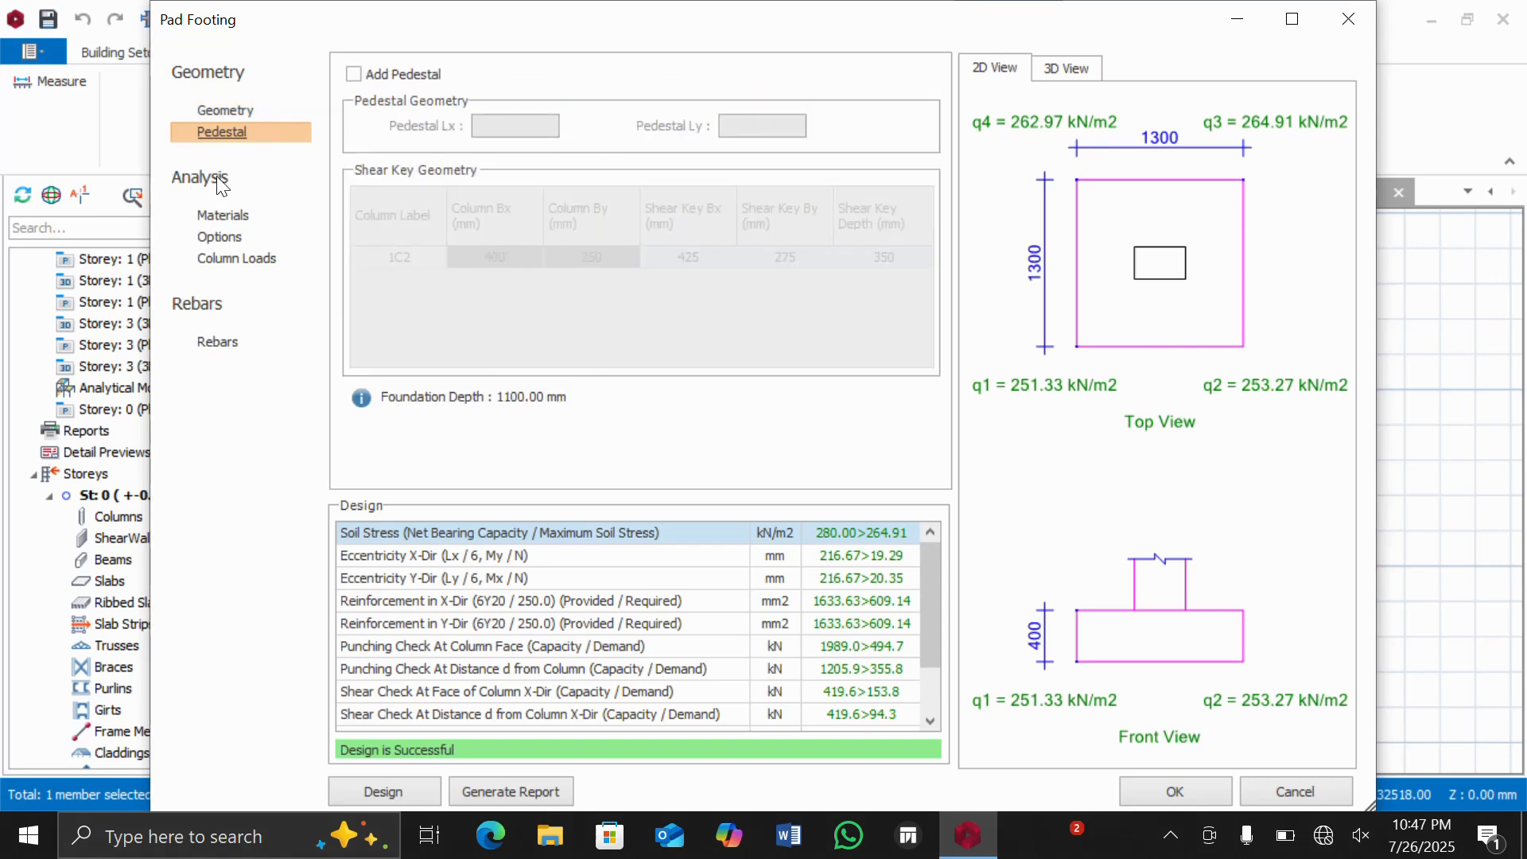
pyautogui.click(223, 215)
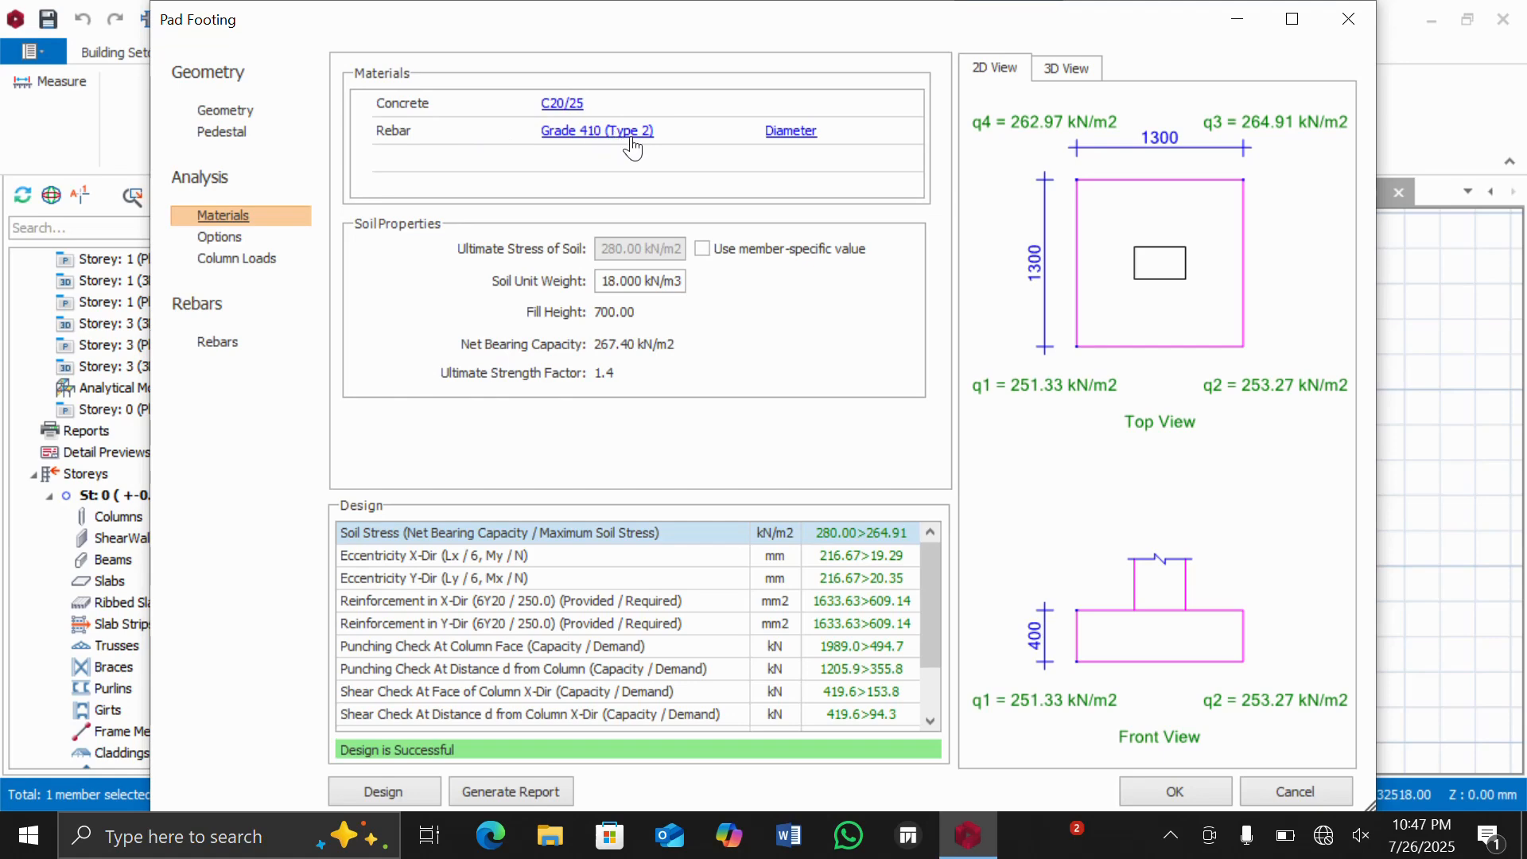
pyautogui.click(792, 132)
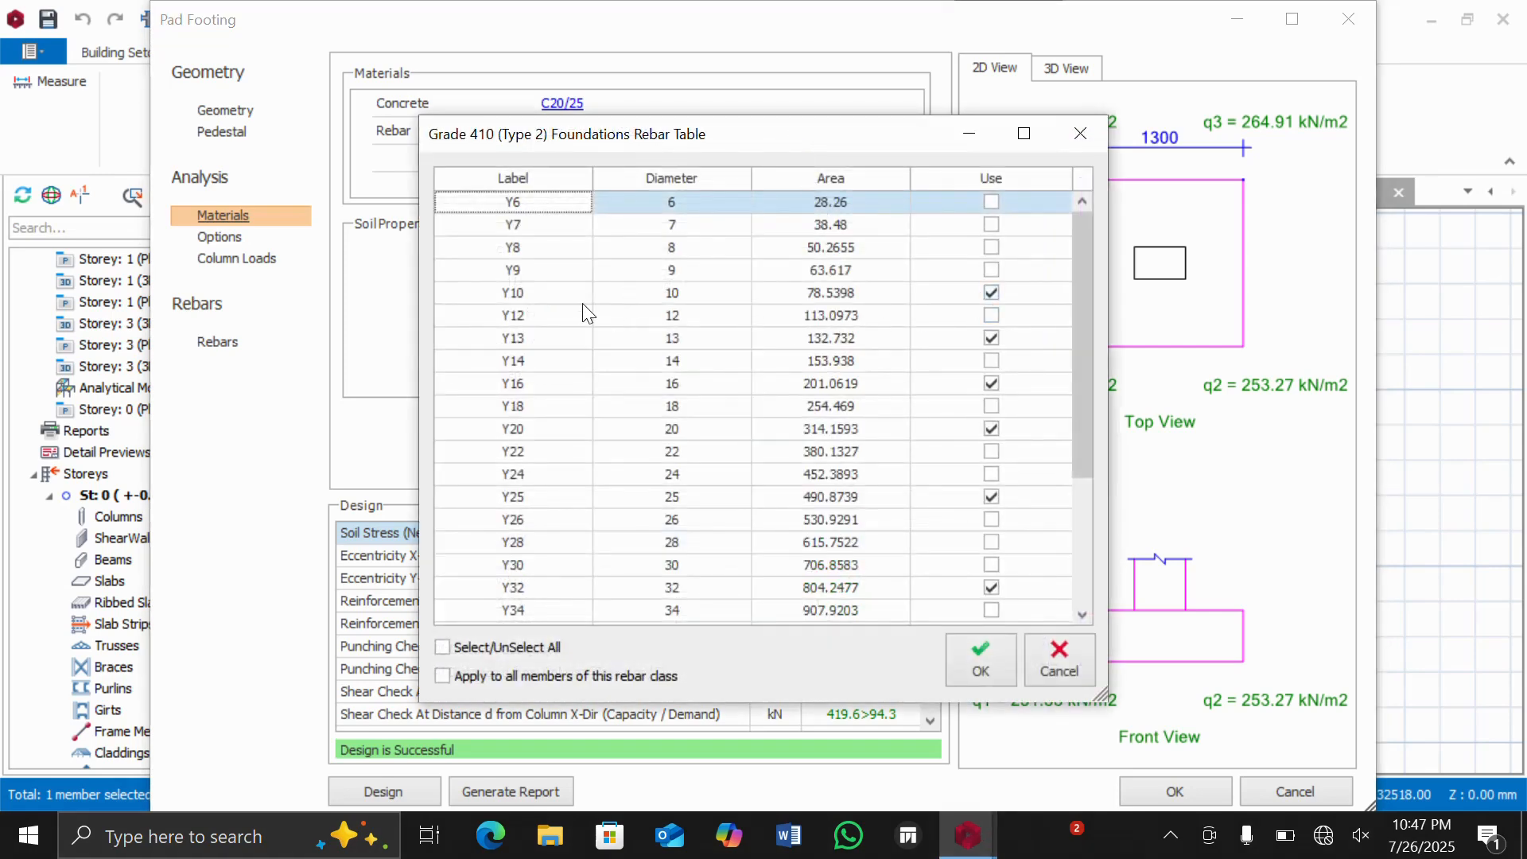
pyautogui.click(442, 648)
pyautogui.click(441, 647)
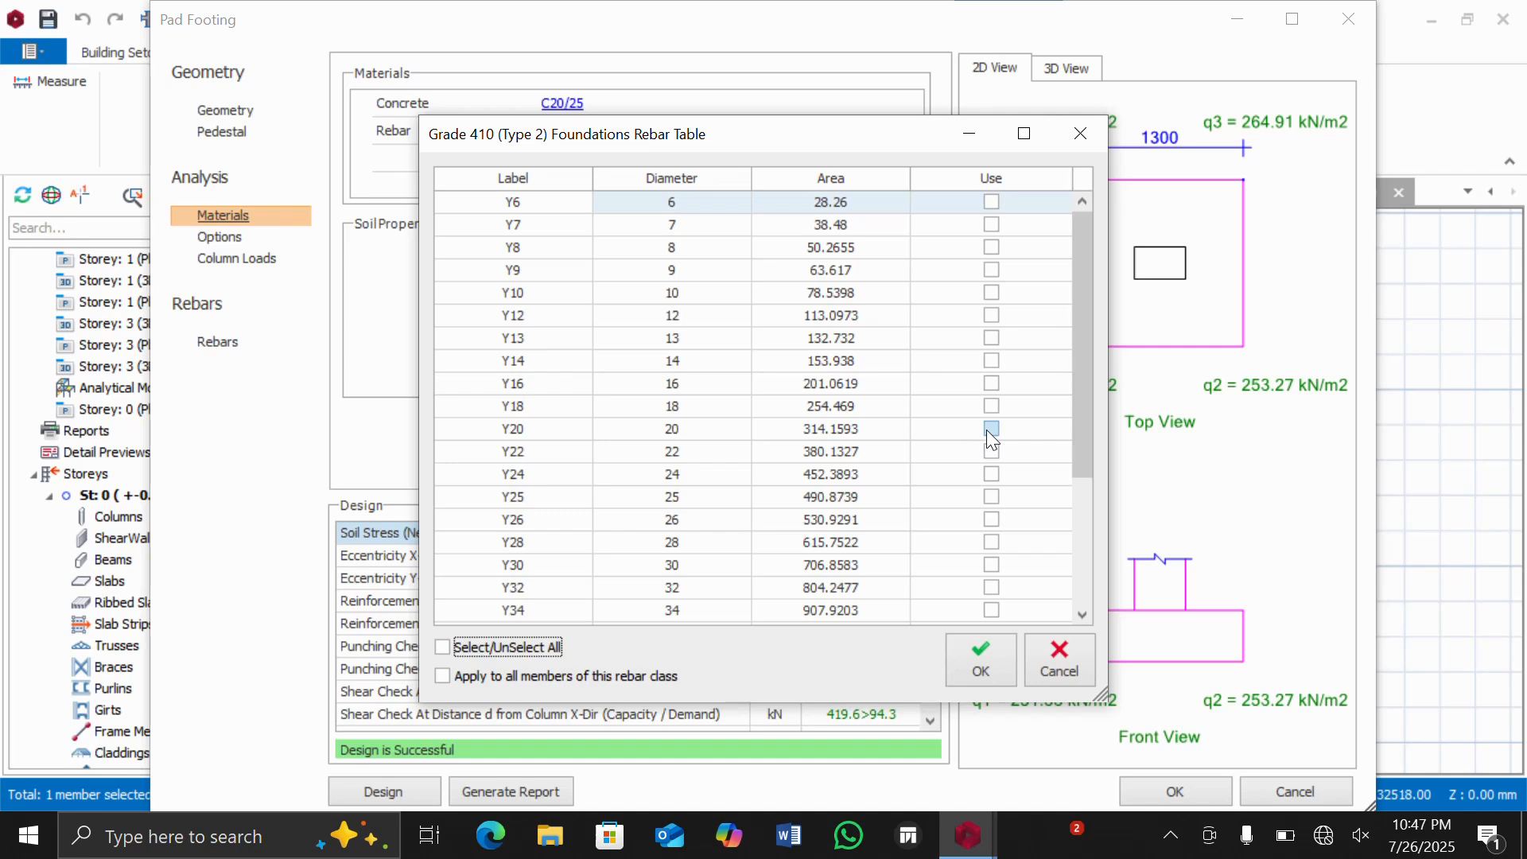
pyautogui.click(993, 384)
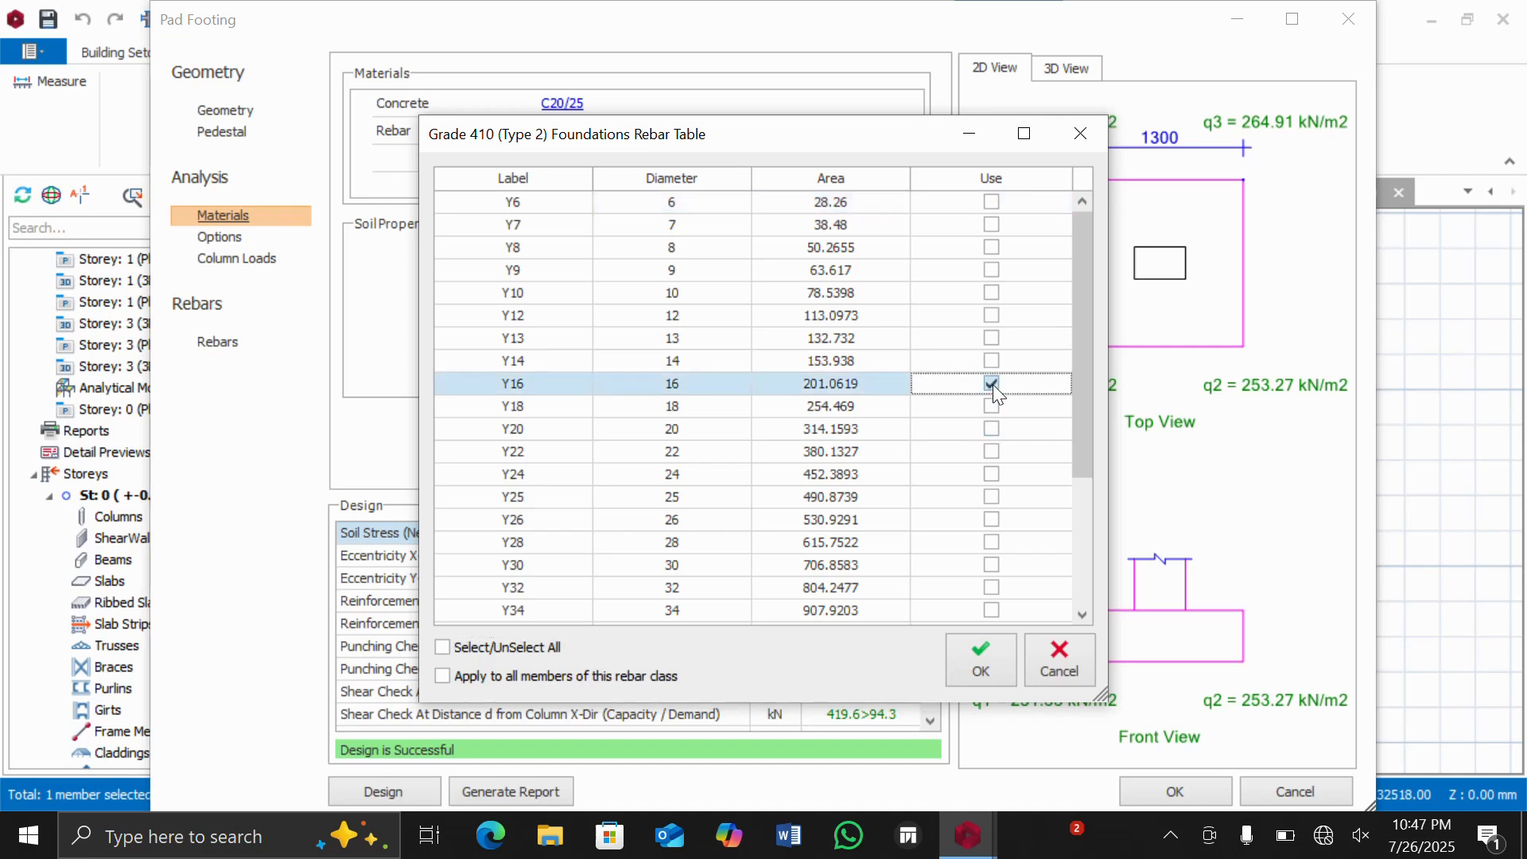
pyautogui.click(983, 663)
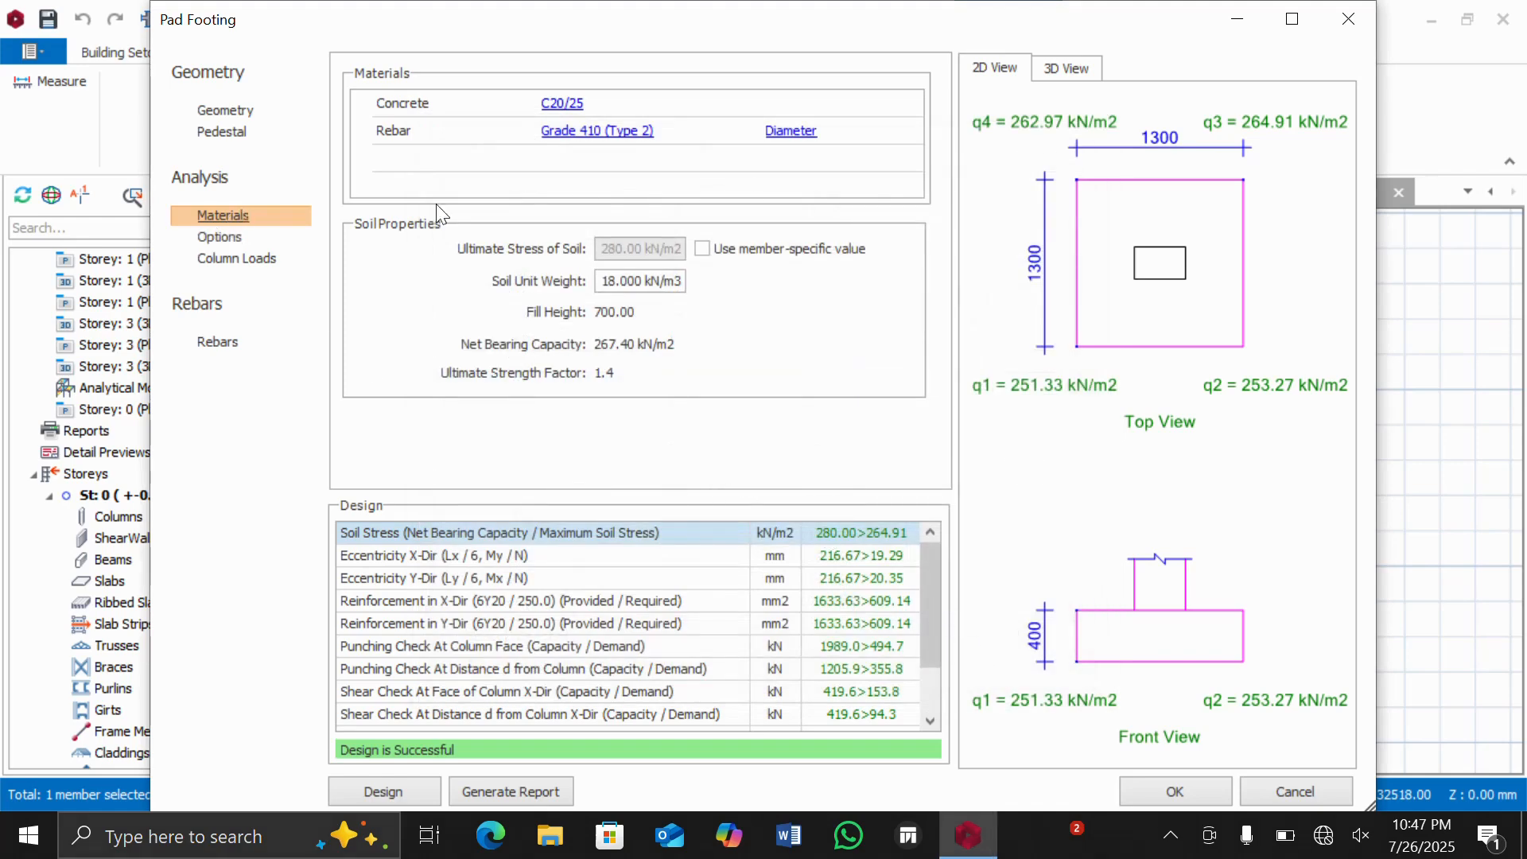
# Step: Try enabling the member-specific value for the ultimate stress of soil, and disable it again
pyautogui.click(220, 238)
pyautogui.click(223, 216)
pyautogui.click(700, 249)
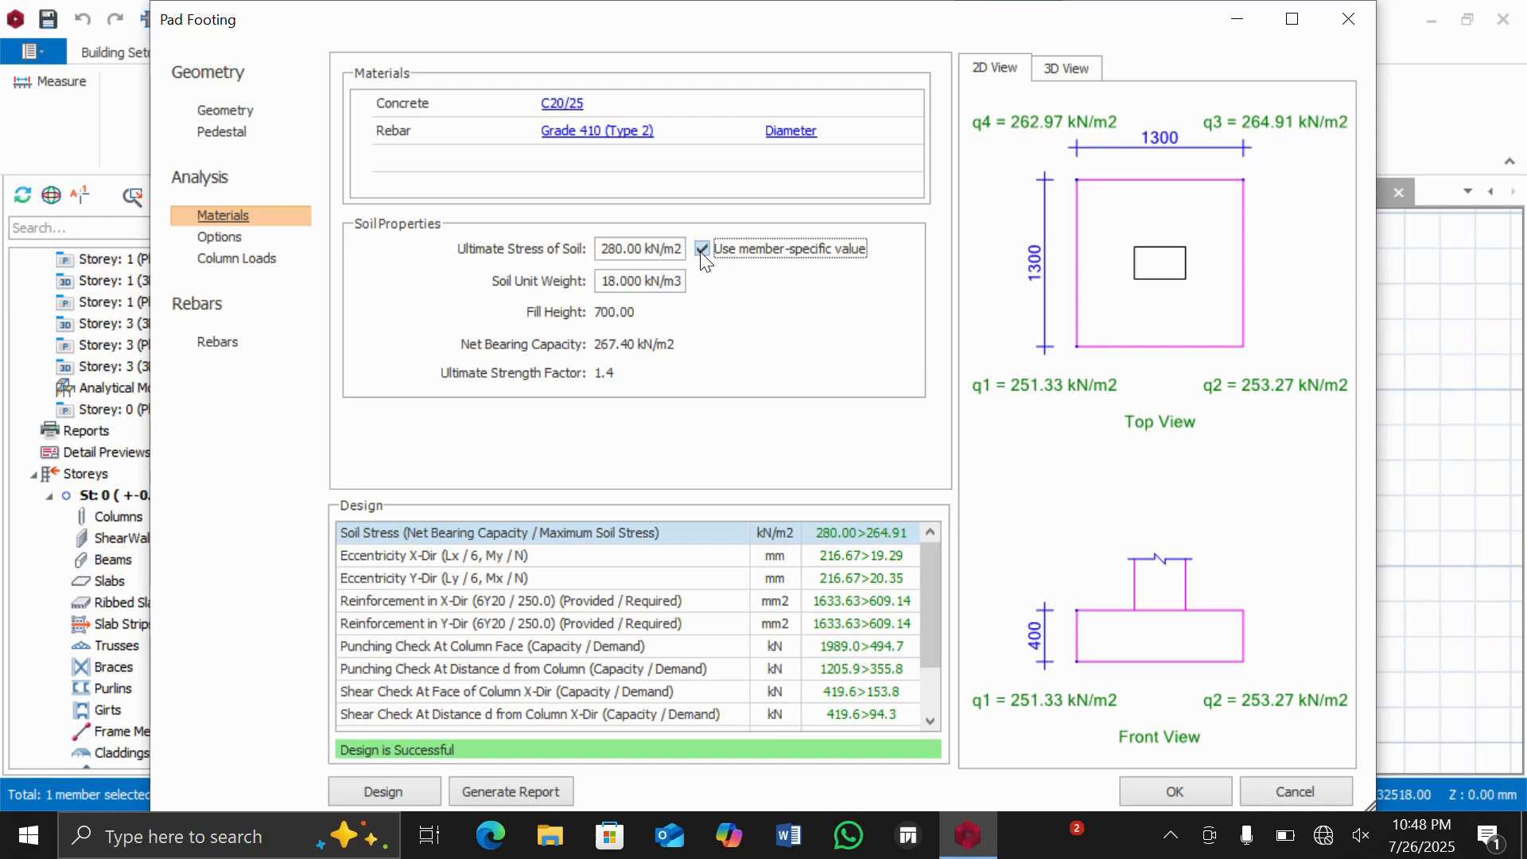
pyautogui.click(644, 249)
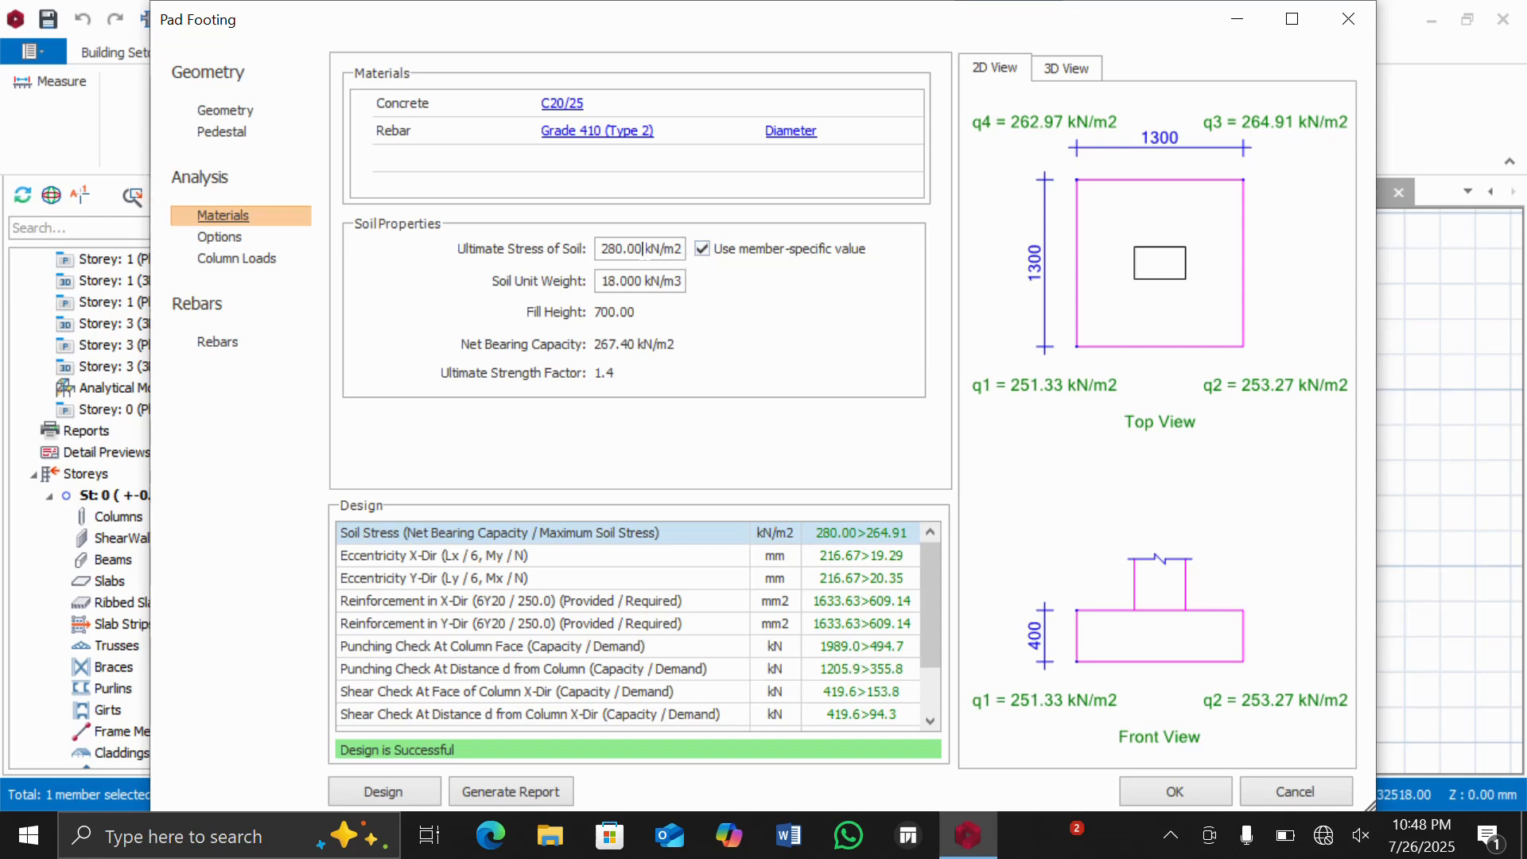
pyautogui.doubleClick(613, 249)
pyautogui.click(744, 249)
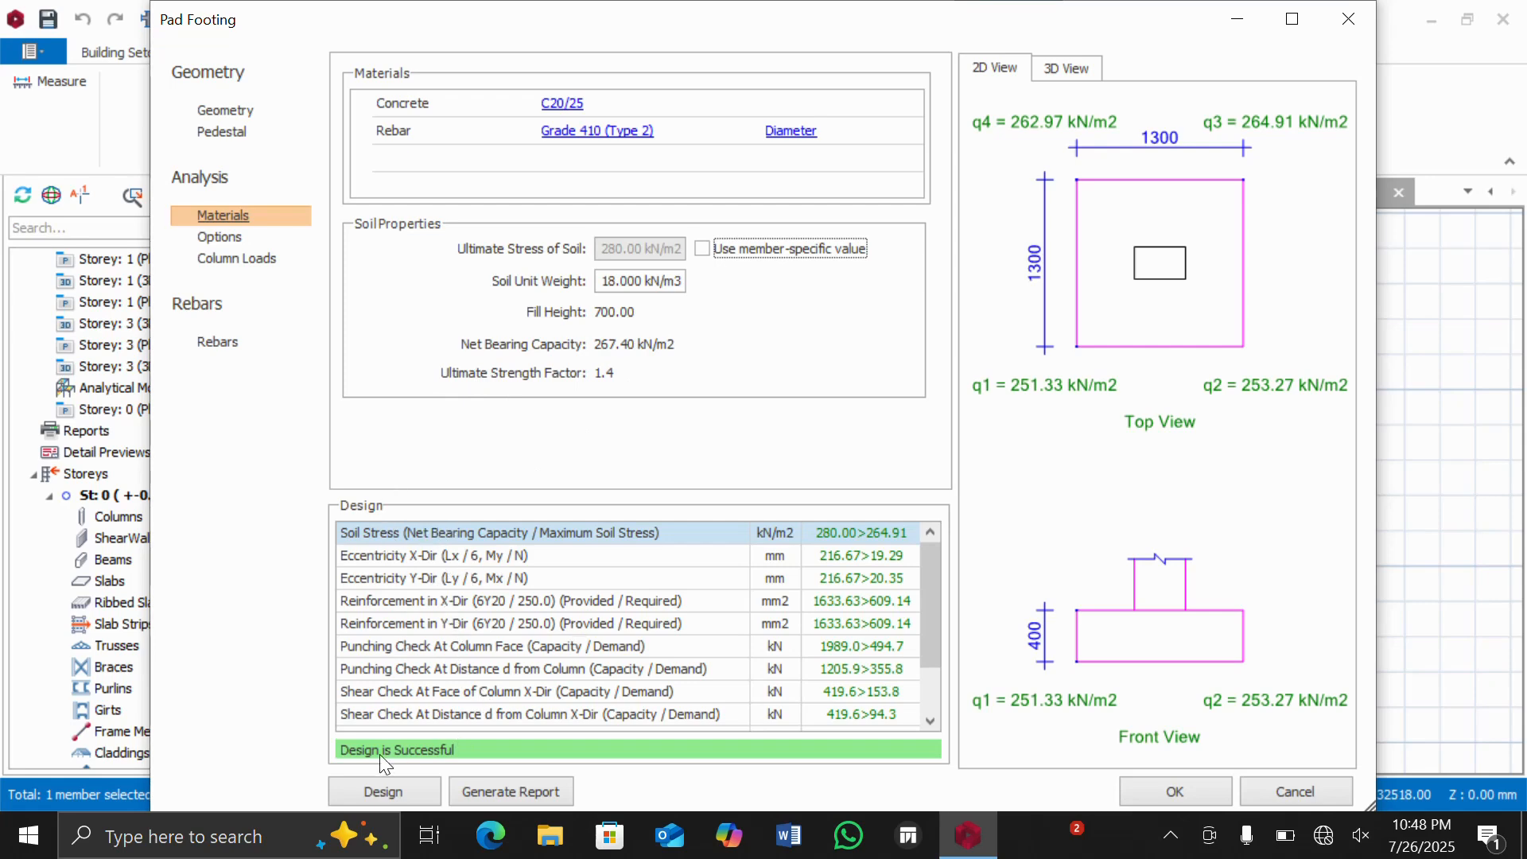
# Step: Review the column loads of footing F-1C2, redesign the footing with its current geometry and accept it into the plan
pyautogui.click(249, 264)
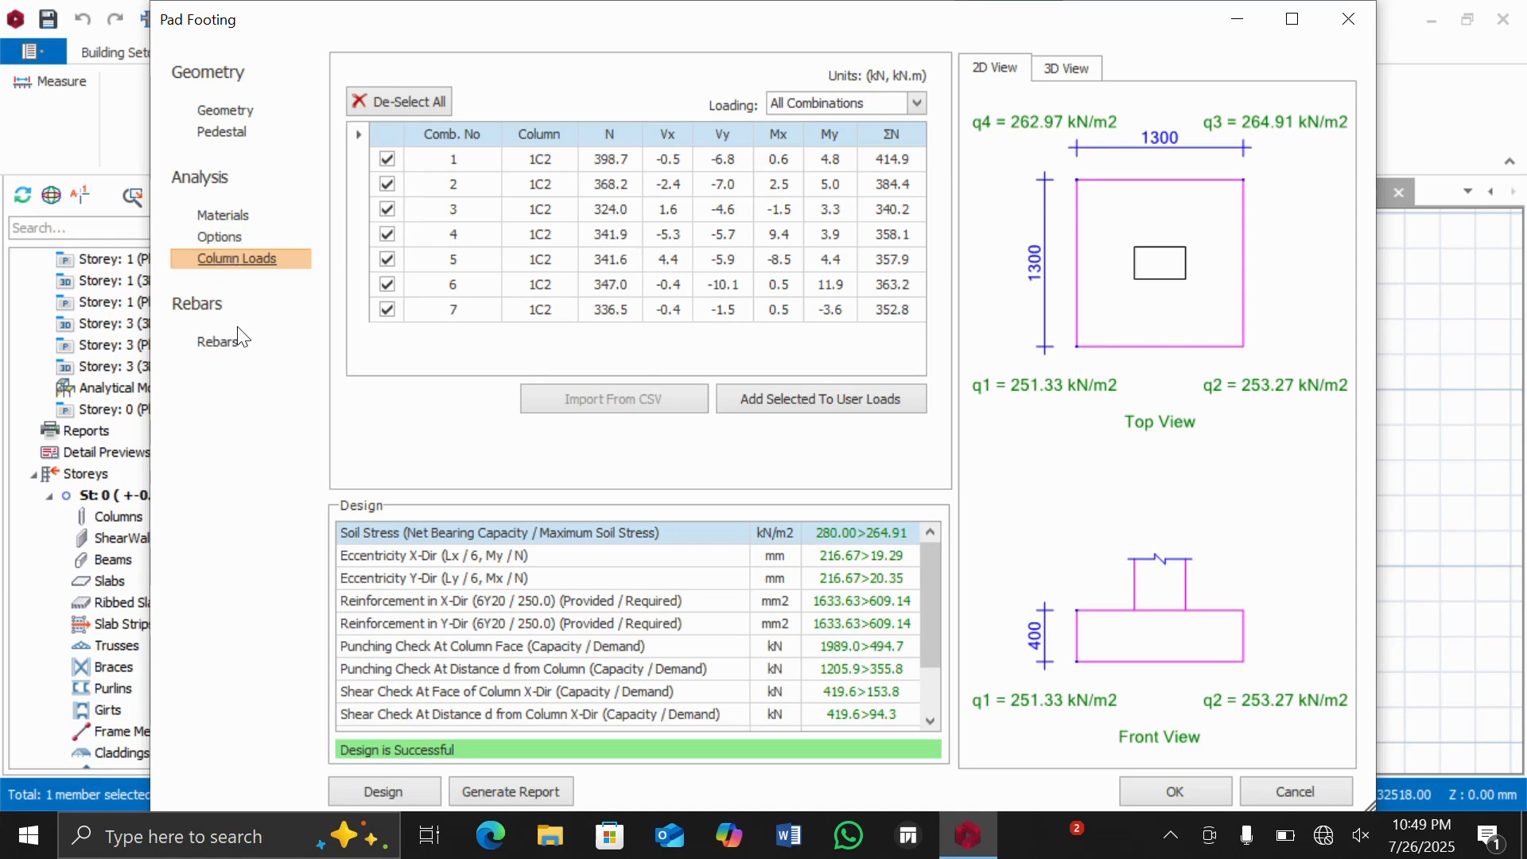
pyautogui.click(223, 116)
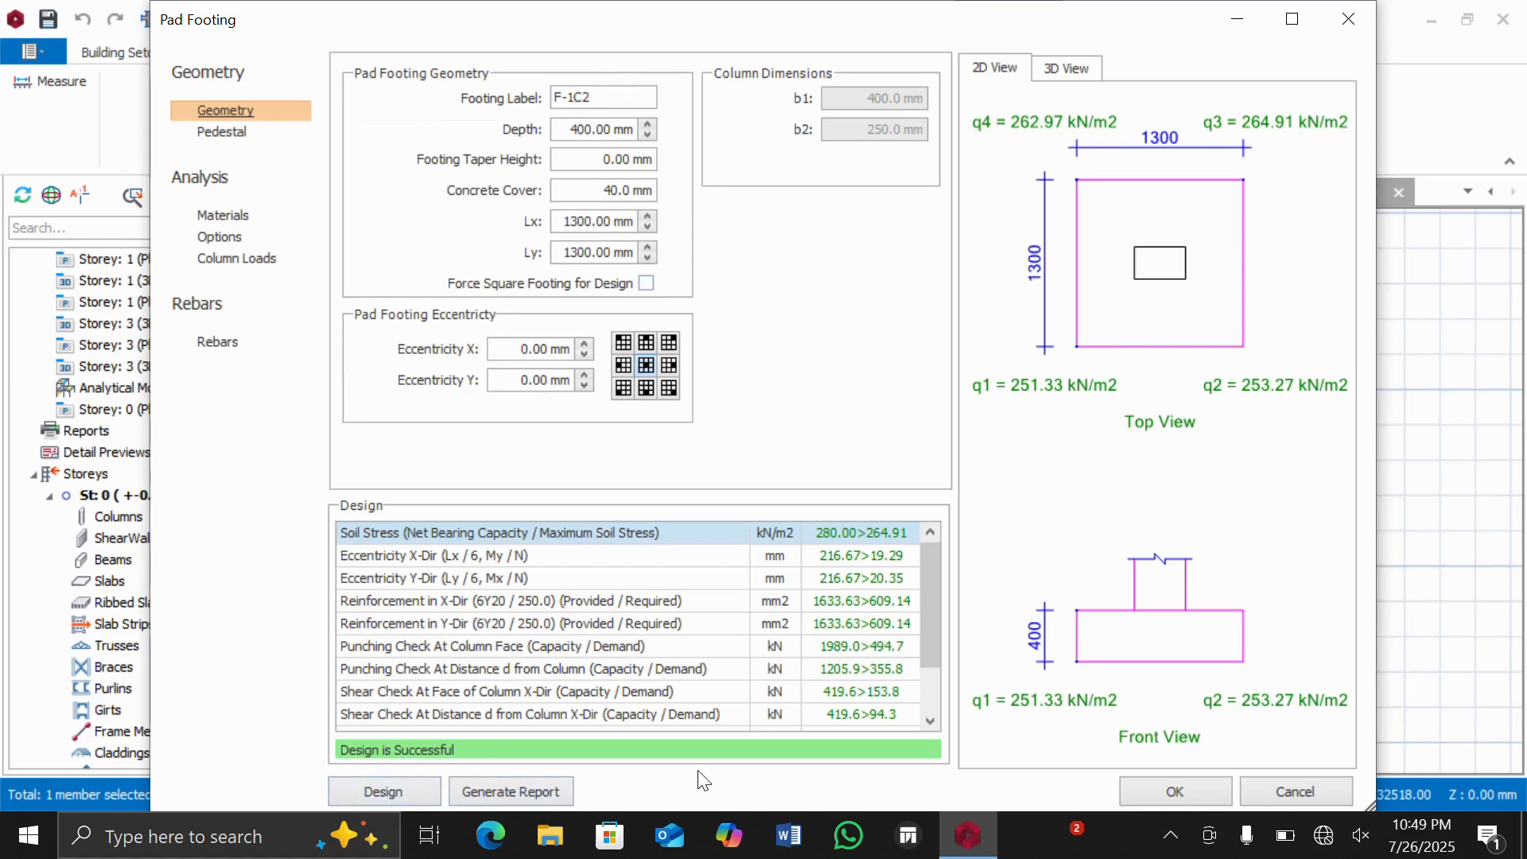
pyautogui.click(374, 789)
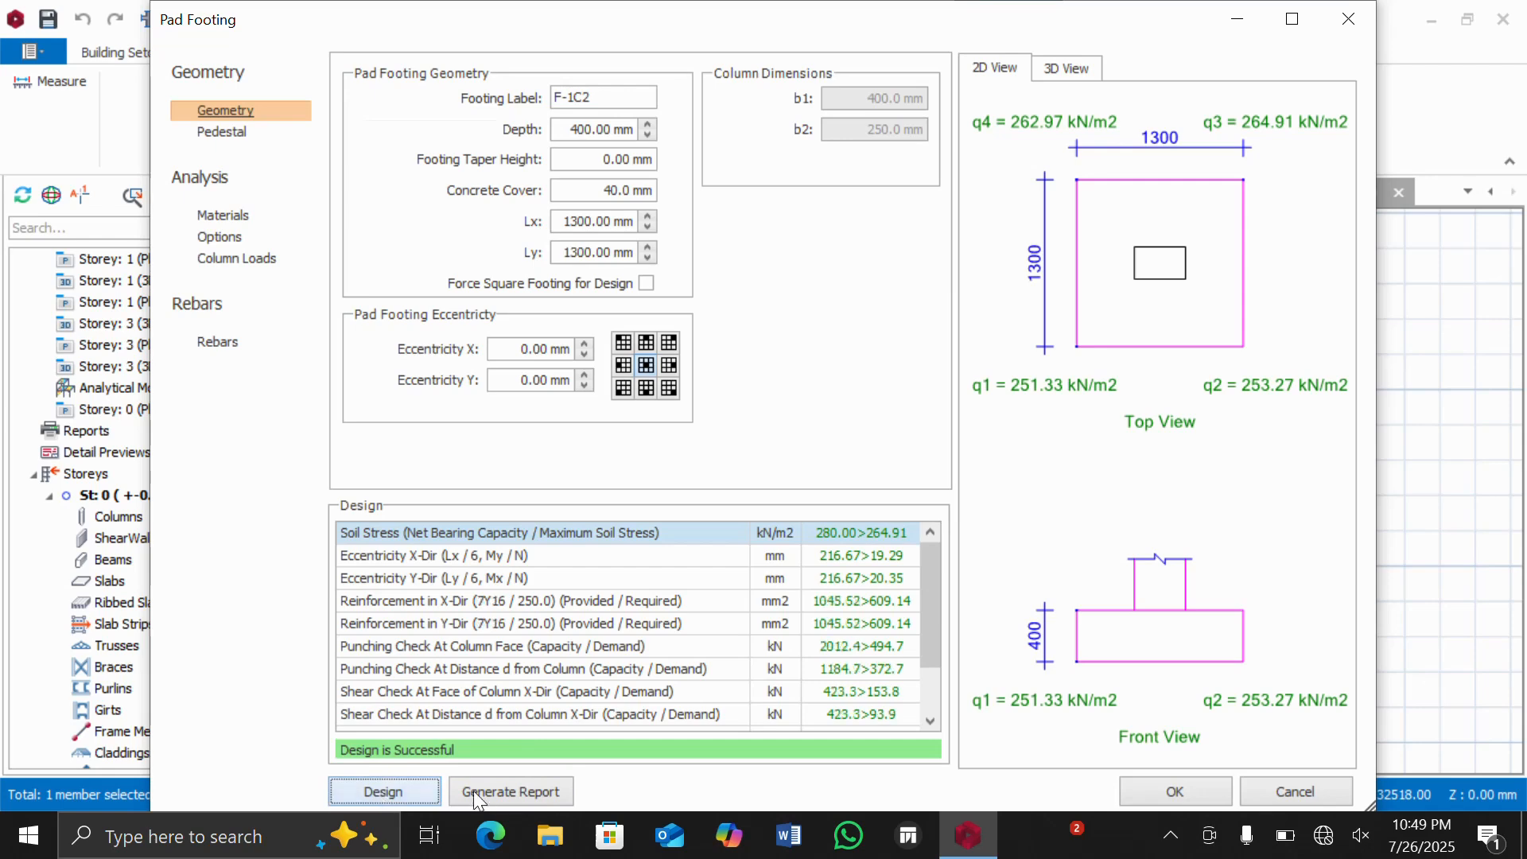
pyautogui.click(1175, 792)
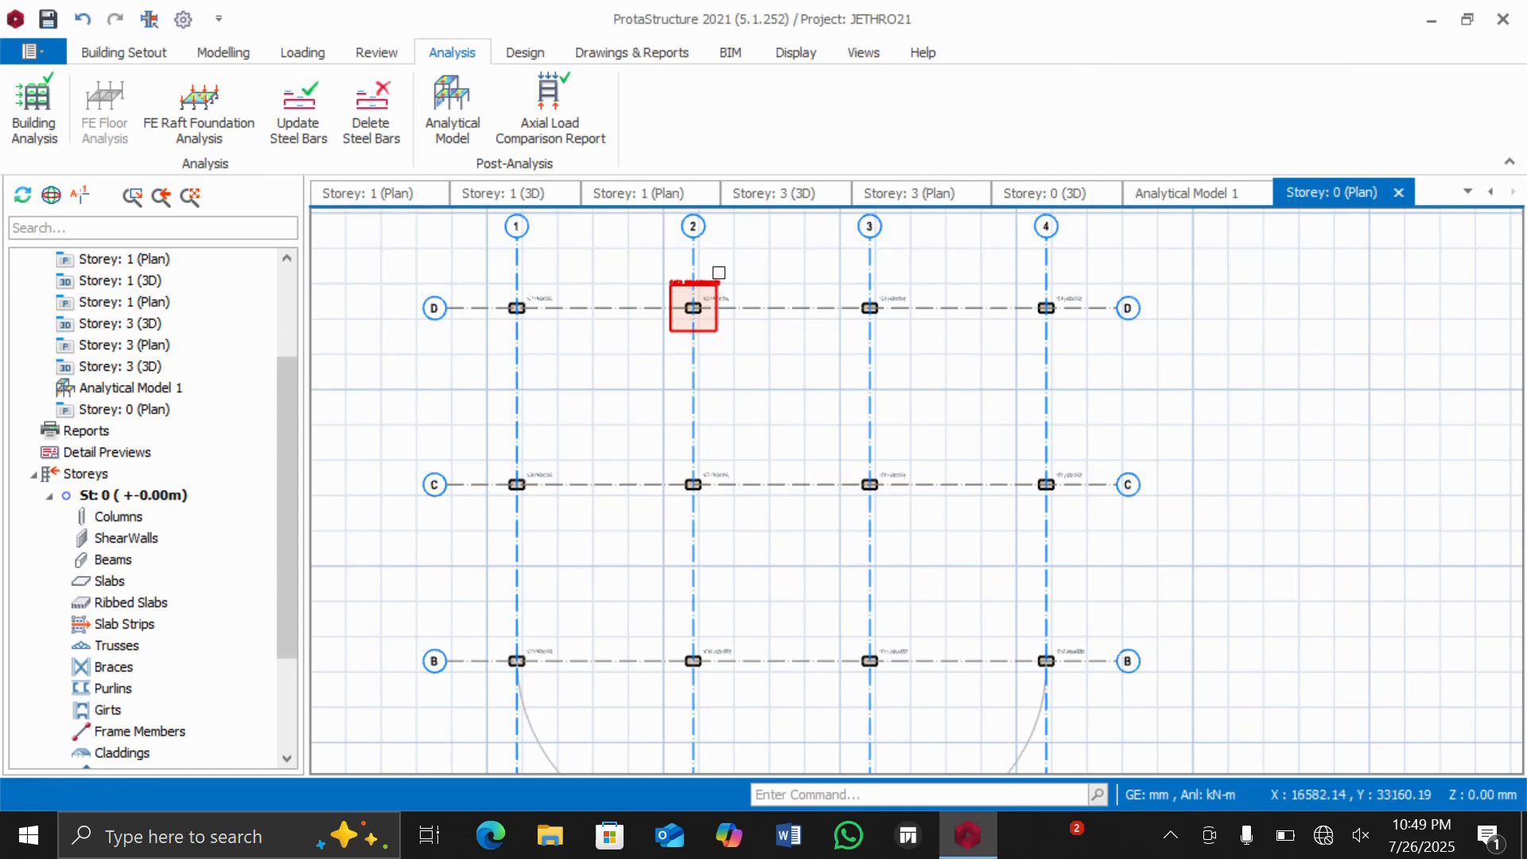
# Step: Check footing F-1C2 on the storey 0 plan and create a 3D physical model view of the building
pyautogui.scroll(1, 719, 273)
pyautogui.scroll(1, 678, 287)
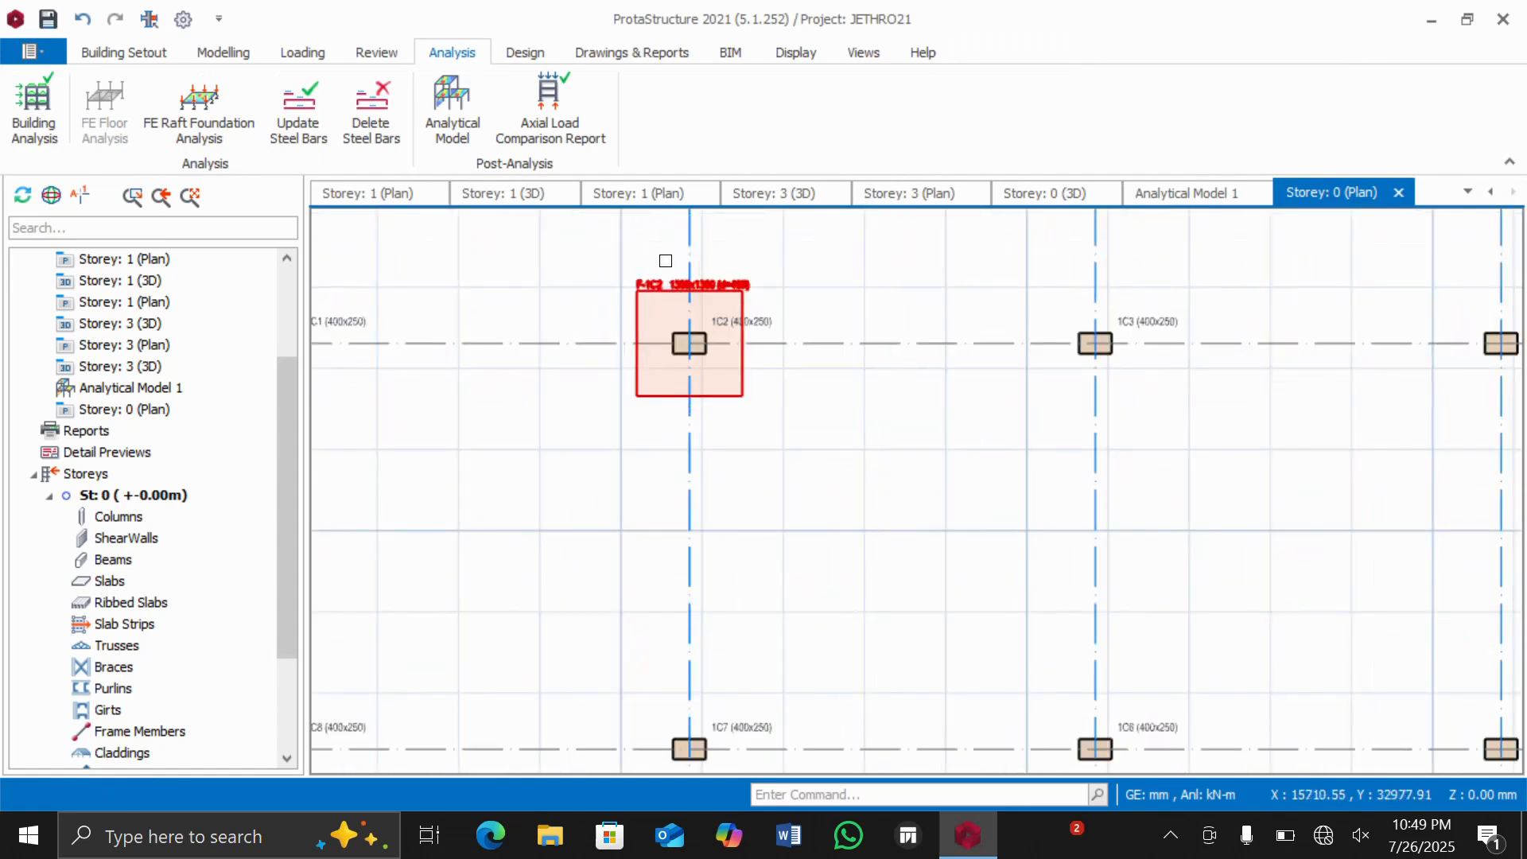
pyautogui.scroll(3, 665, 260)
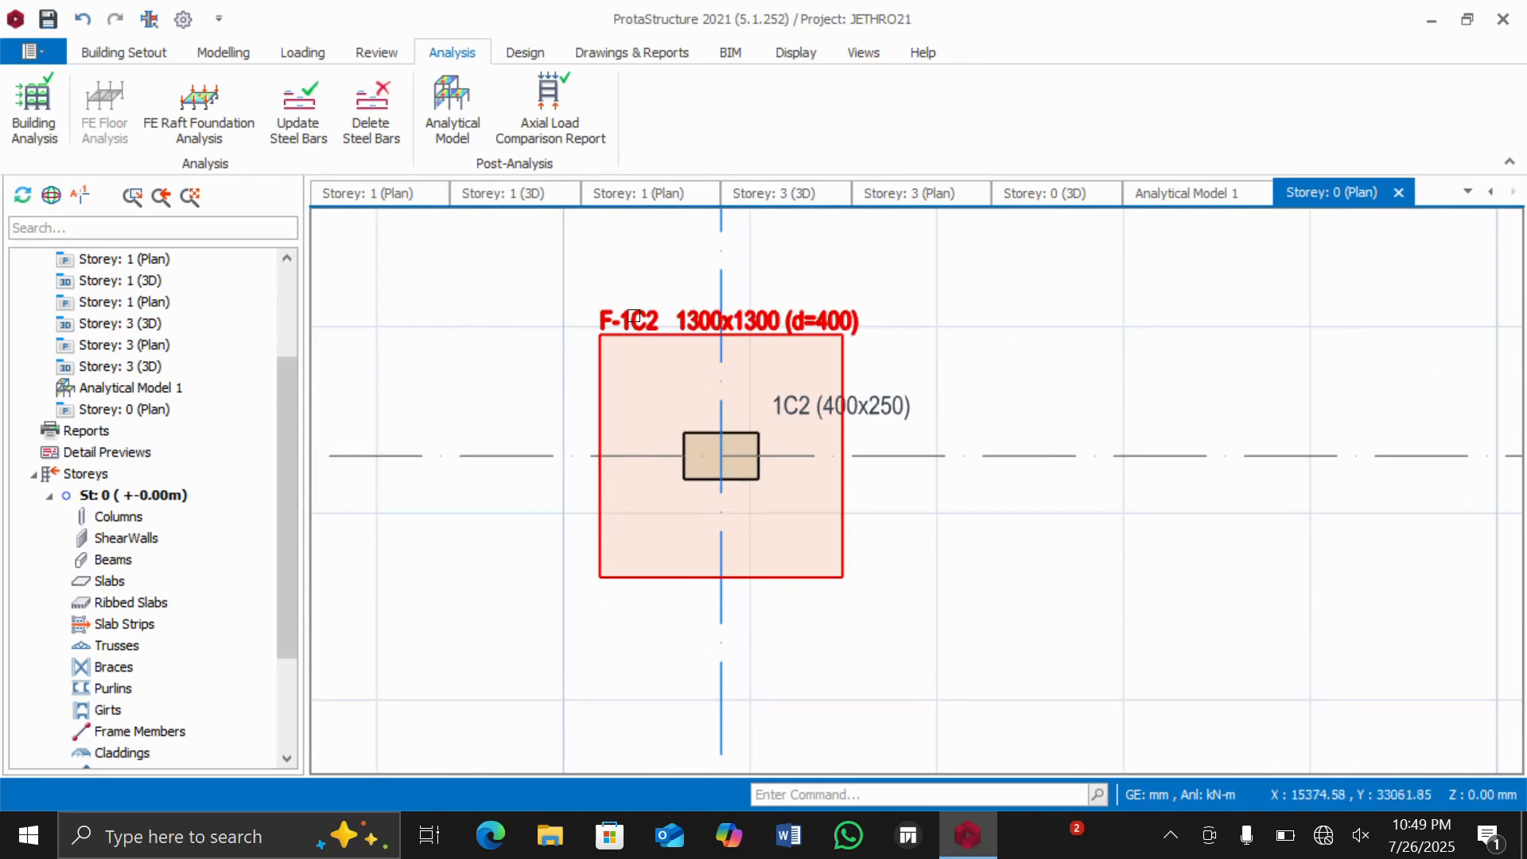
pyautogui.scroll(-4, 633, 311)
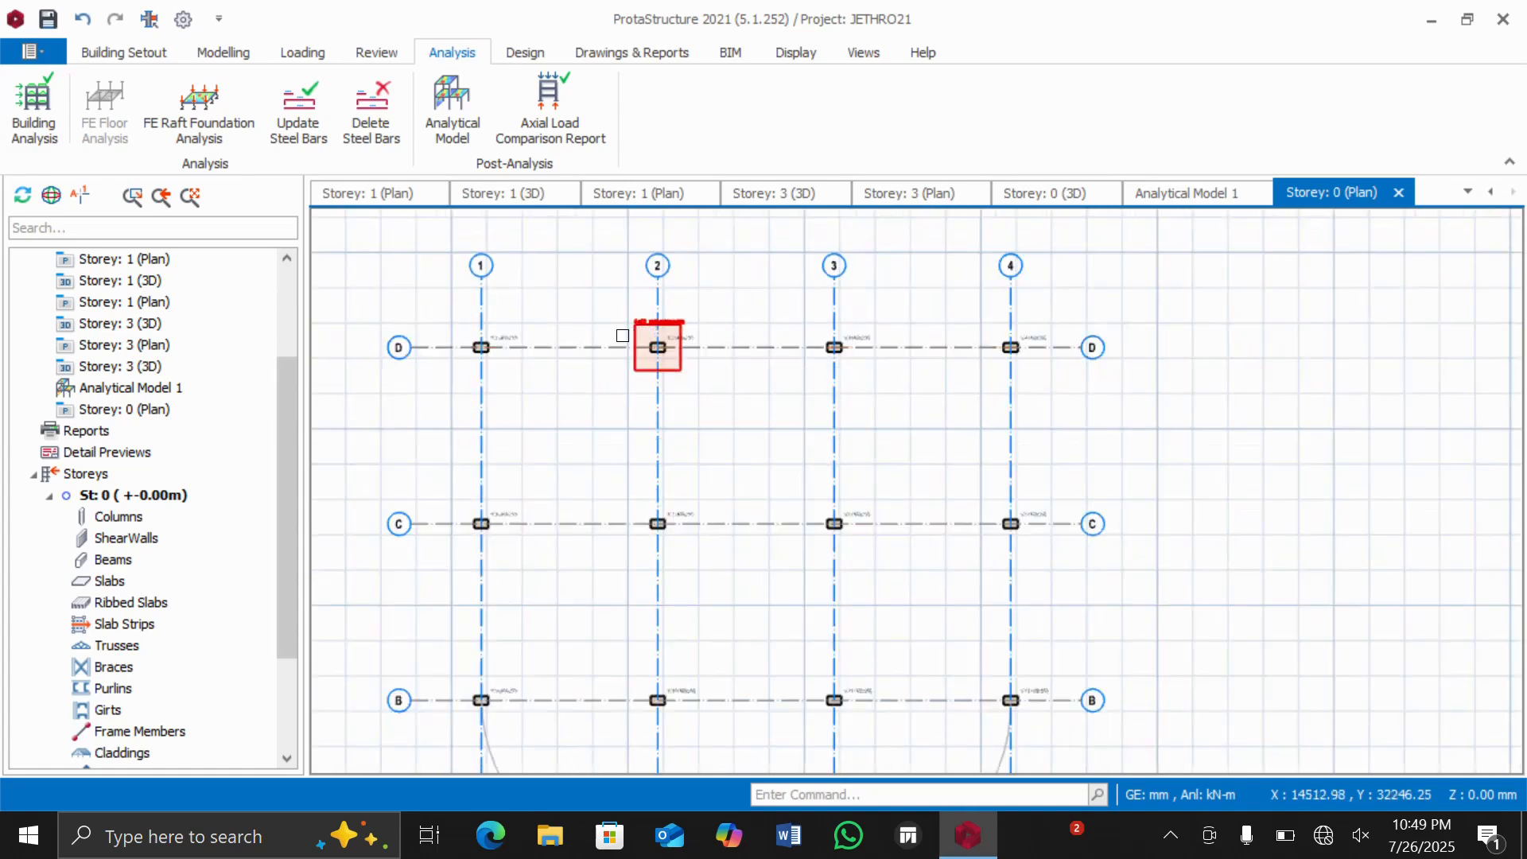
pyautogui.scroll(3, 93, 323)
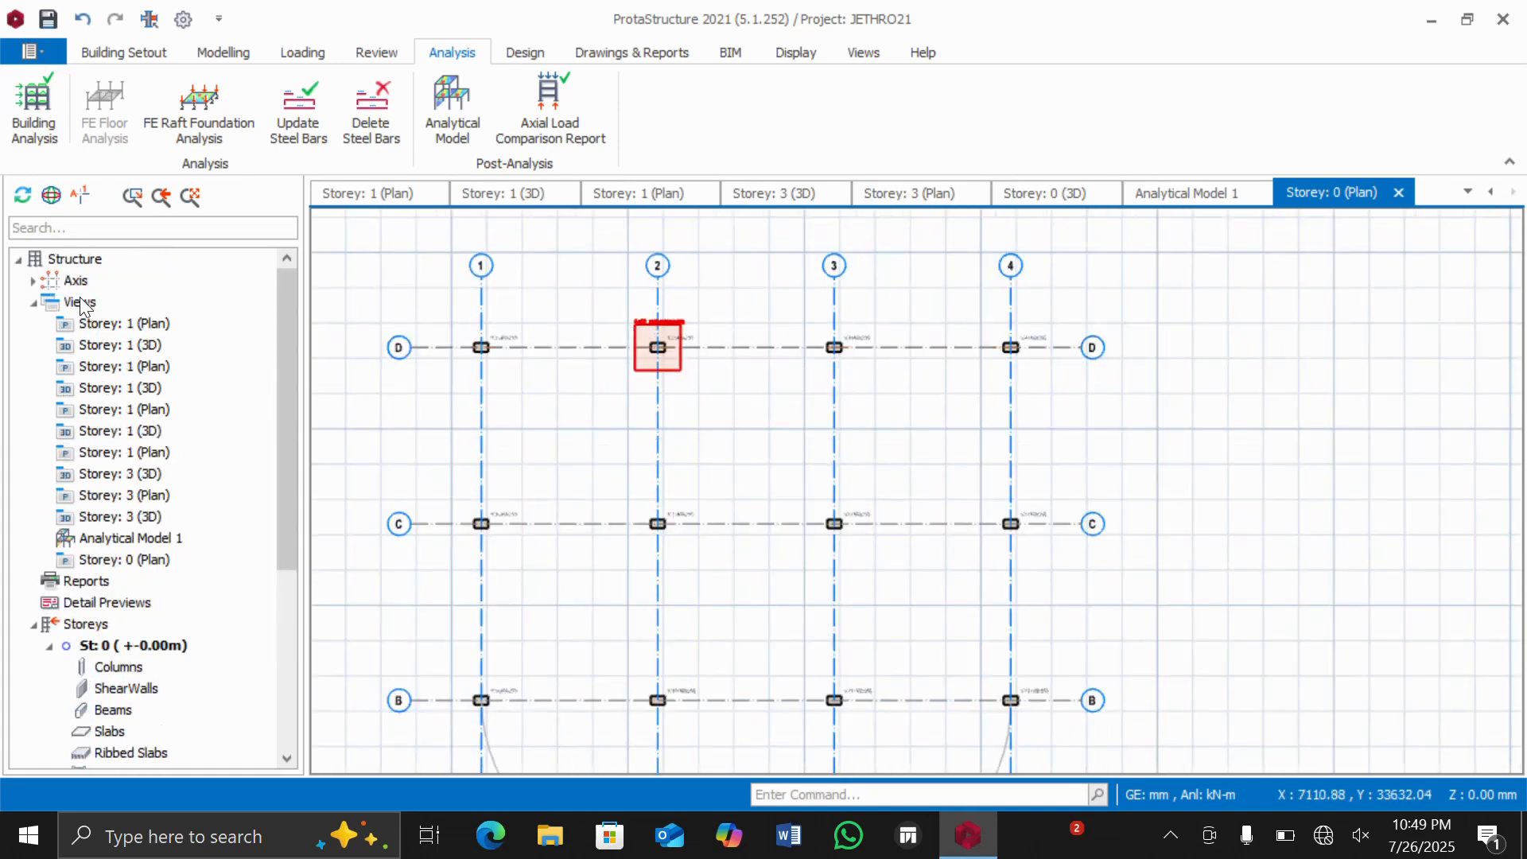
pyautogui.click(79, 301)
pyautogui.rightClick(90, 303)
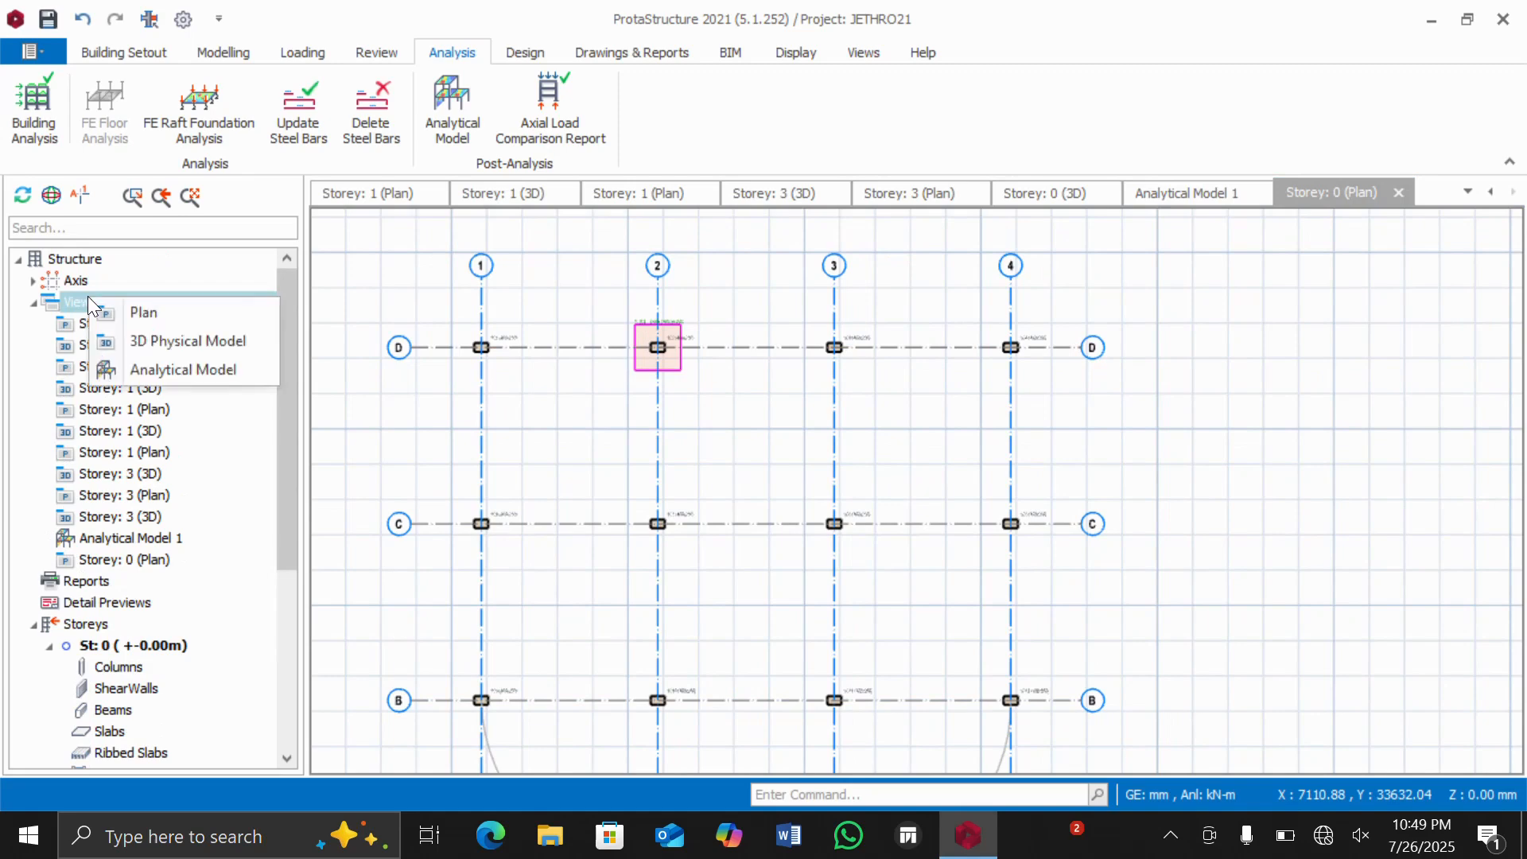
pyautogui.click(169, 341)
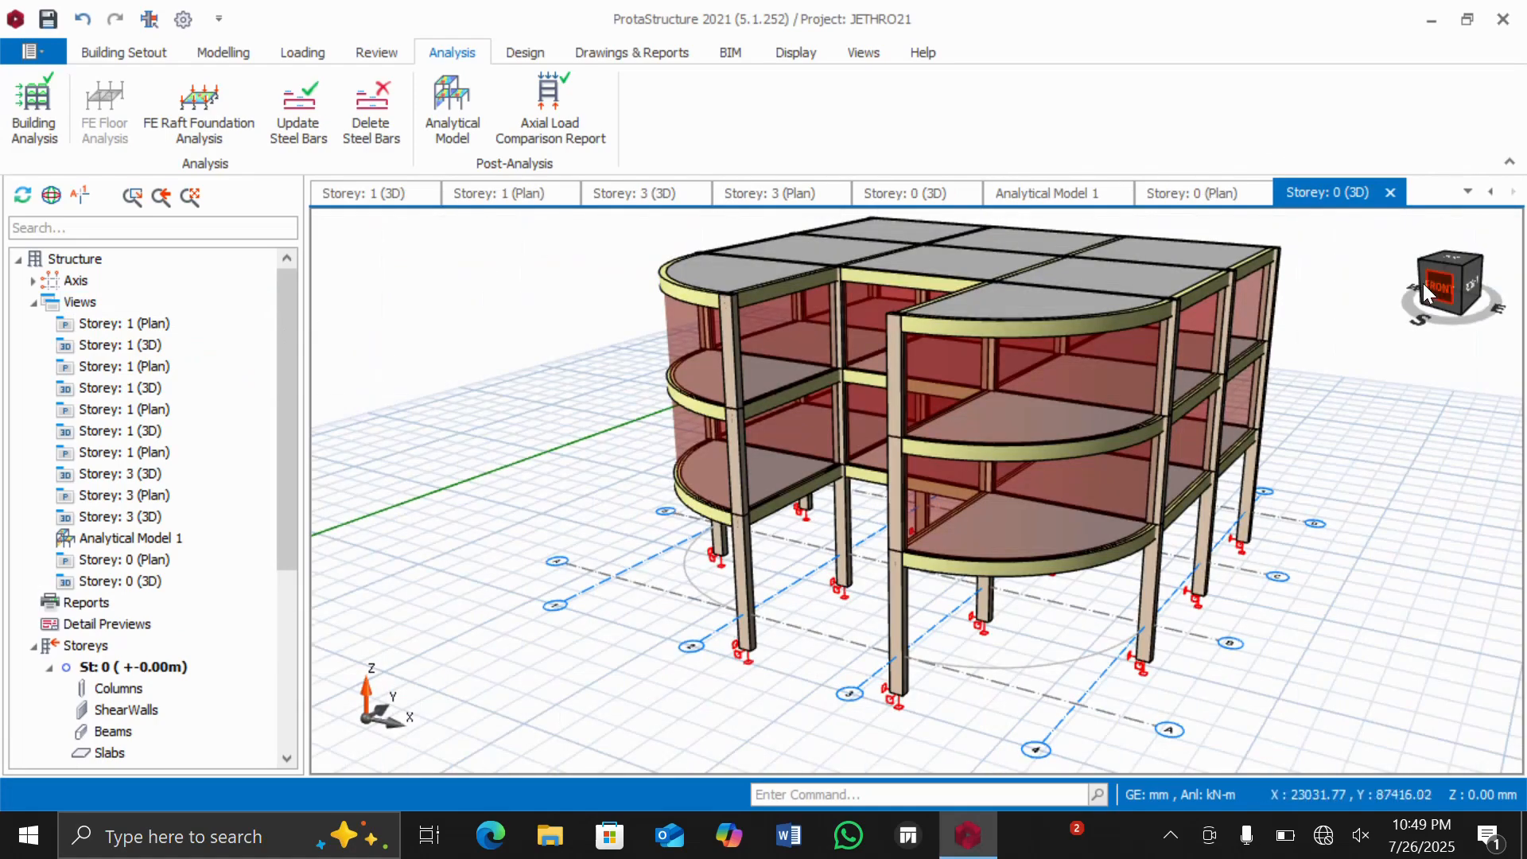
# Step: Examine the pad footing at the base of column 1C2 from the back of the 3D model
pyautogui.moveTo(1424, 283)
pyautogui.mouseDown()
pyautogui.moveTo(1495, 278)
pyautogui.moveTo(1433, 270)
pyautogui.moveTo(1303, 405)
pyautogui.mouseUp()
pyautogui.scroll(5, 994, 661)
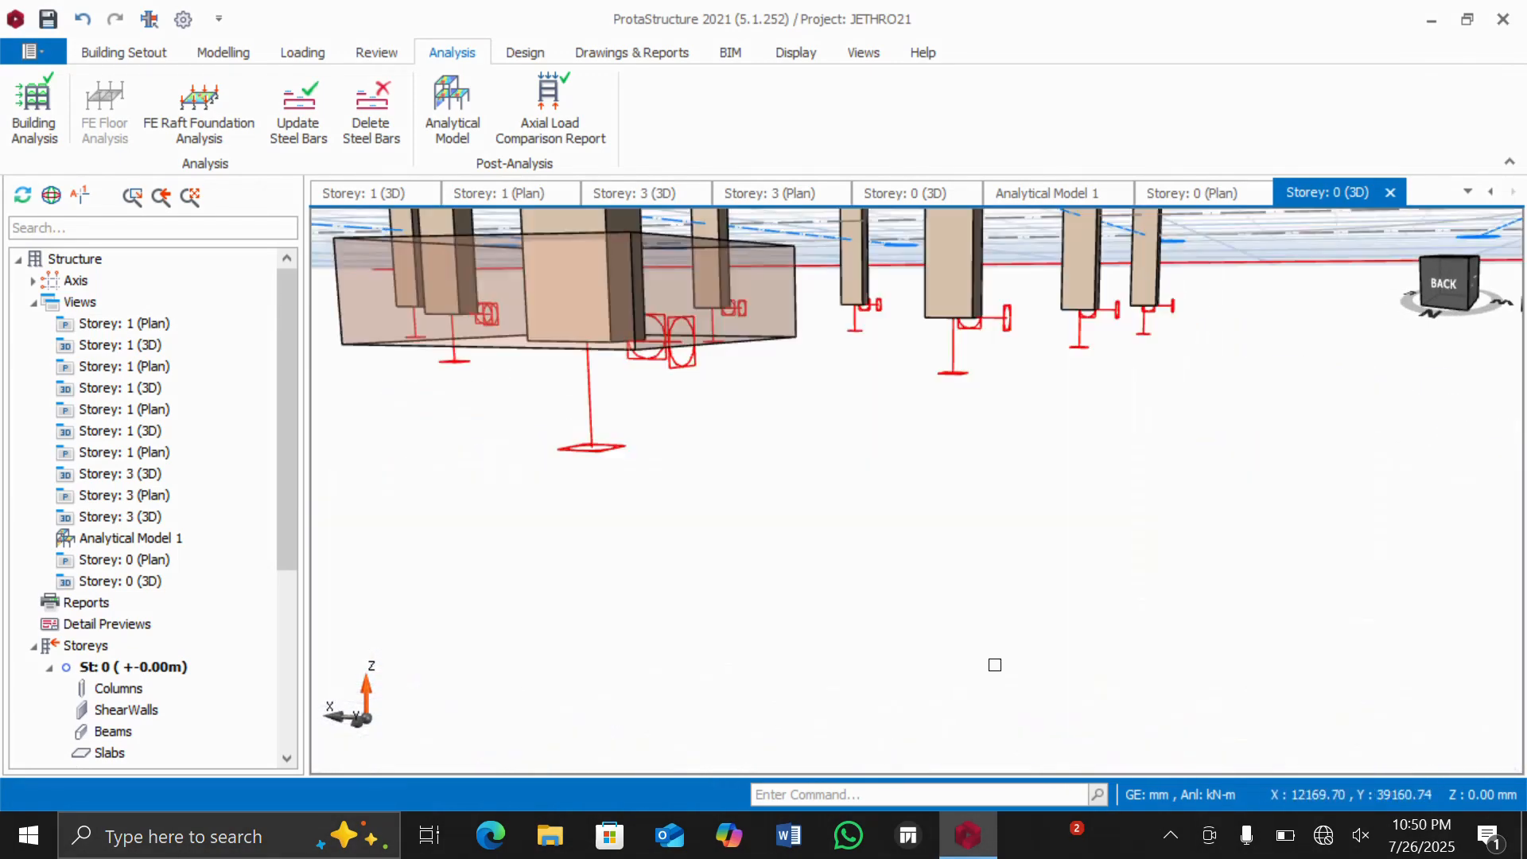
pyautogui.scroll(-2, 945, 609)
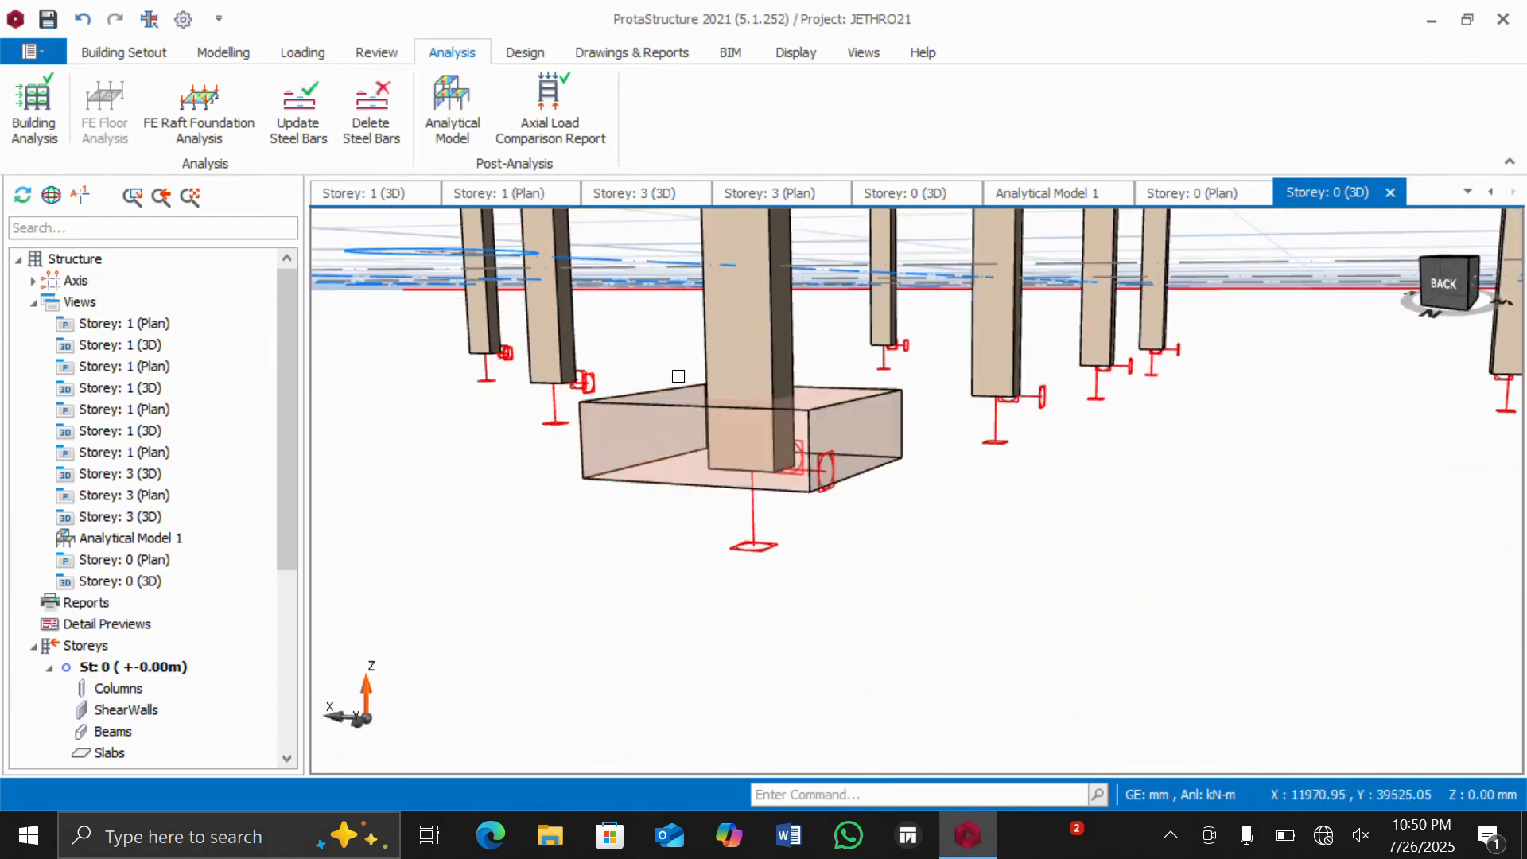
pyautogui.scroll(-3, 676, 358)
pyautogui.scroll(-1, 674, 312)
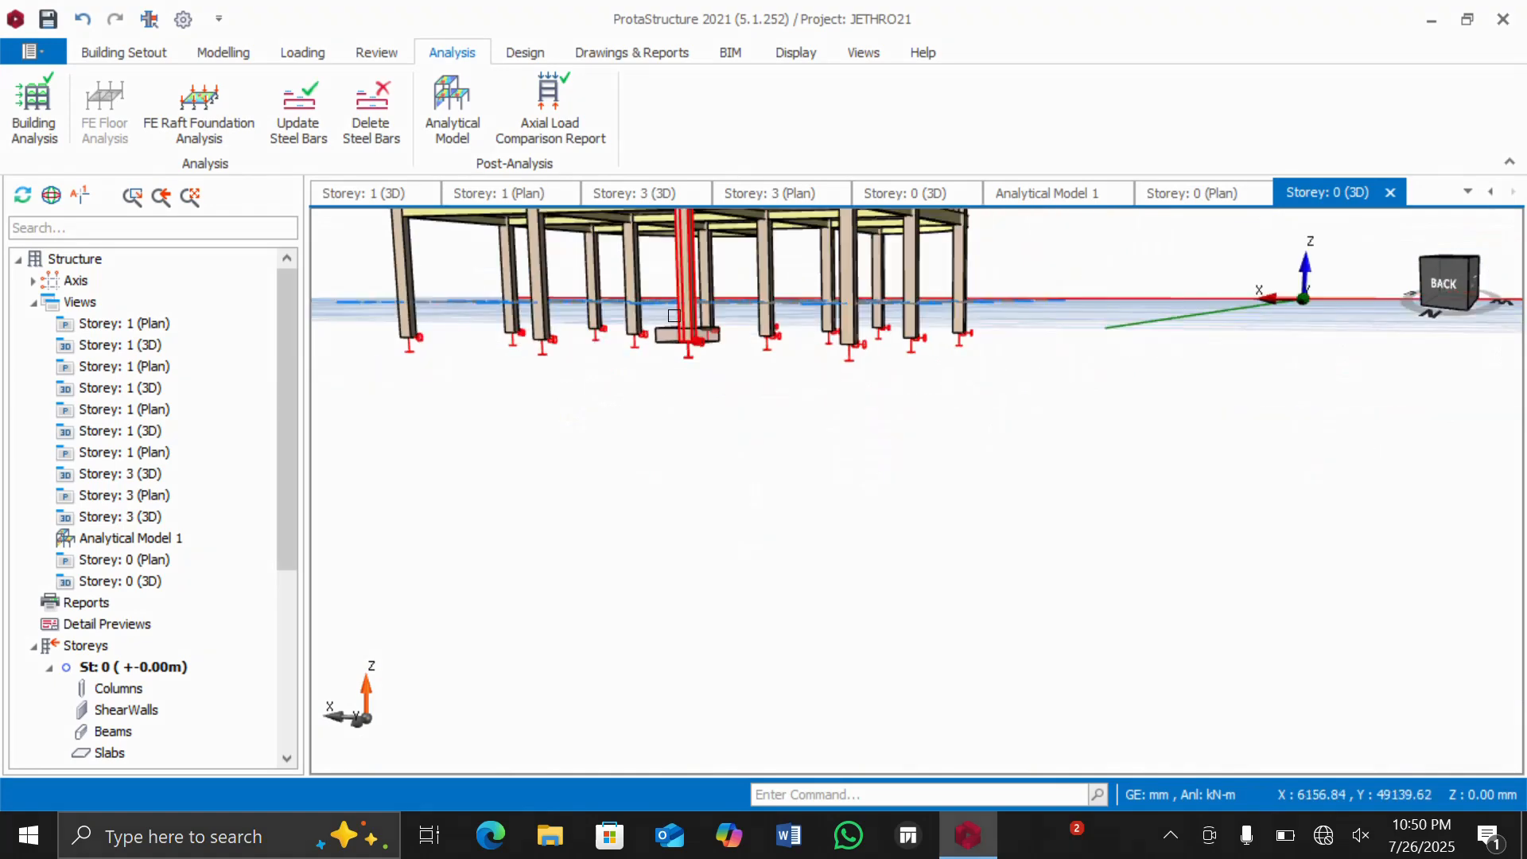
pyautogui.scroll(4, 673, 311)
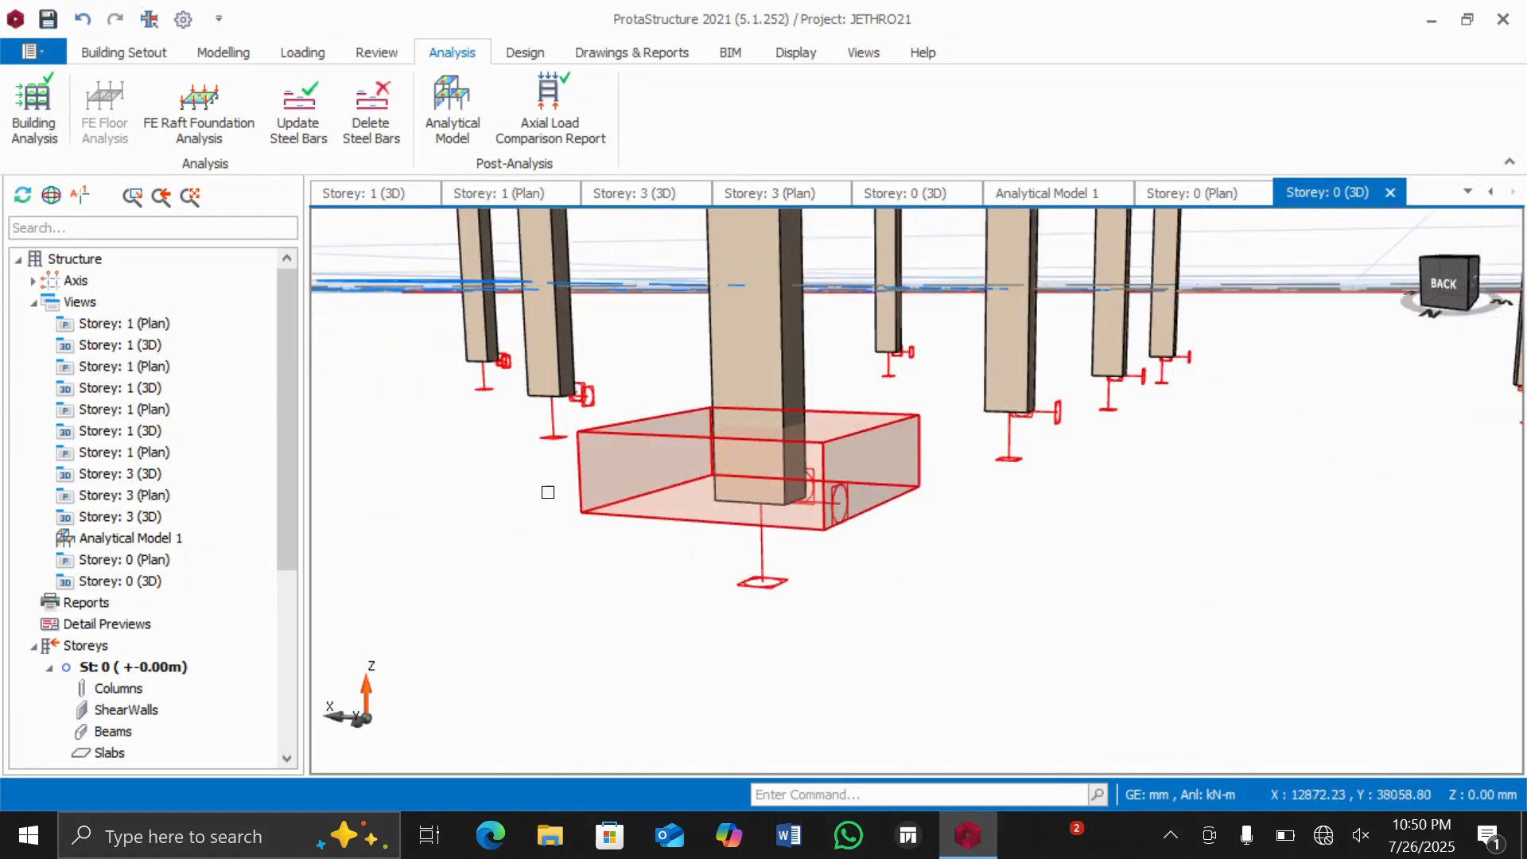
# Step: Change the Footing Hatch colour in the Foundation layers to index colour 22
pyautogui.click(130, 52)
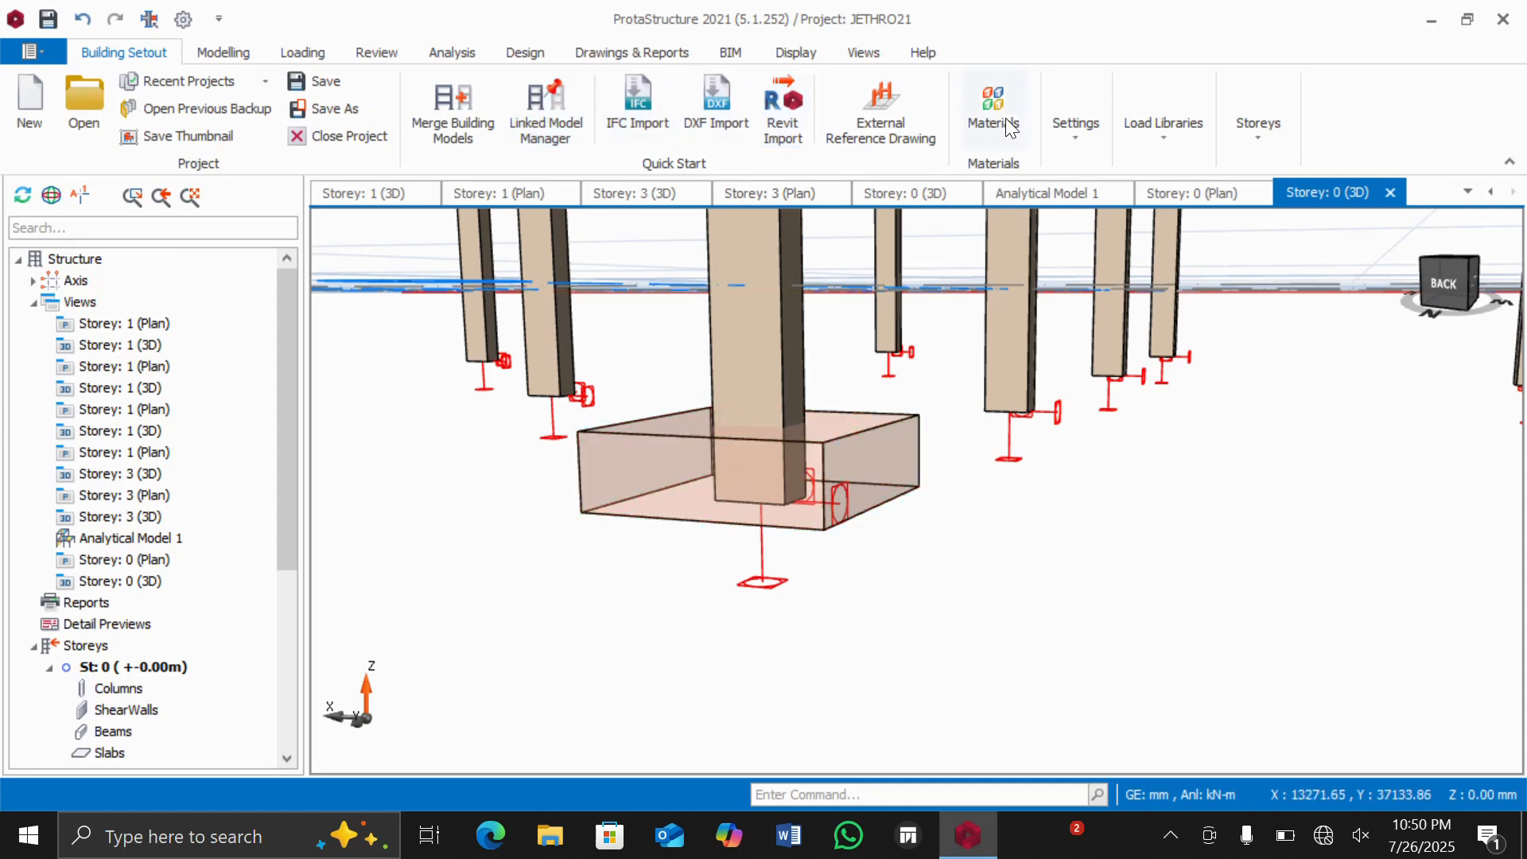
pyautogui.click(1077, 127)
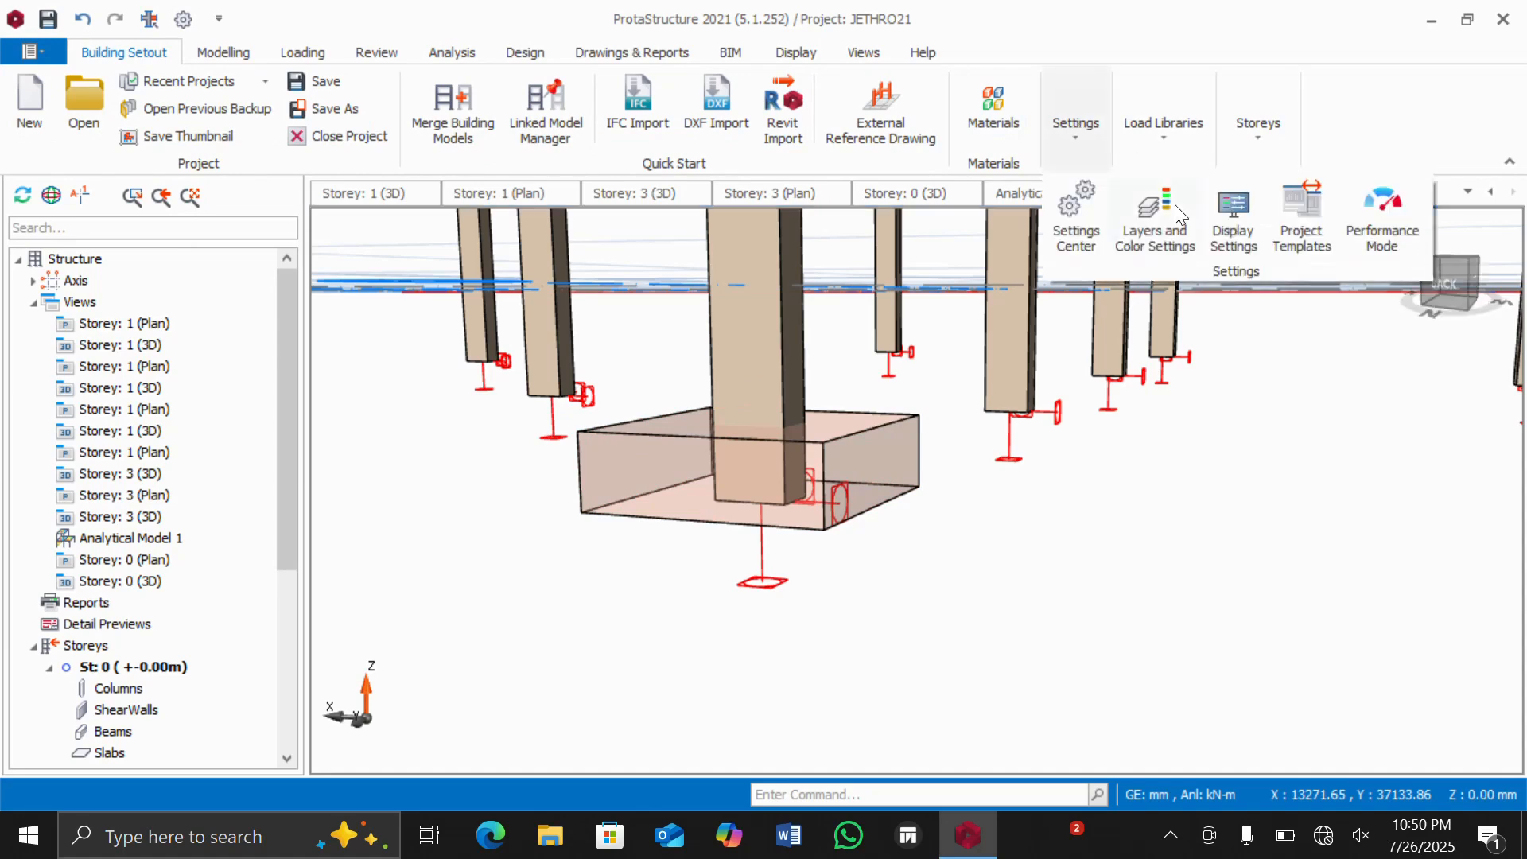
pyautogui.click(1151, 236)
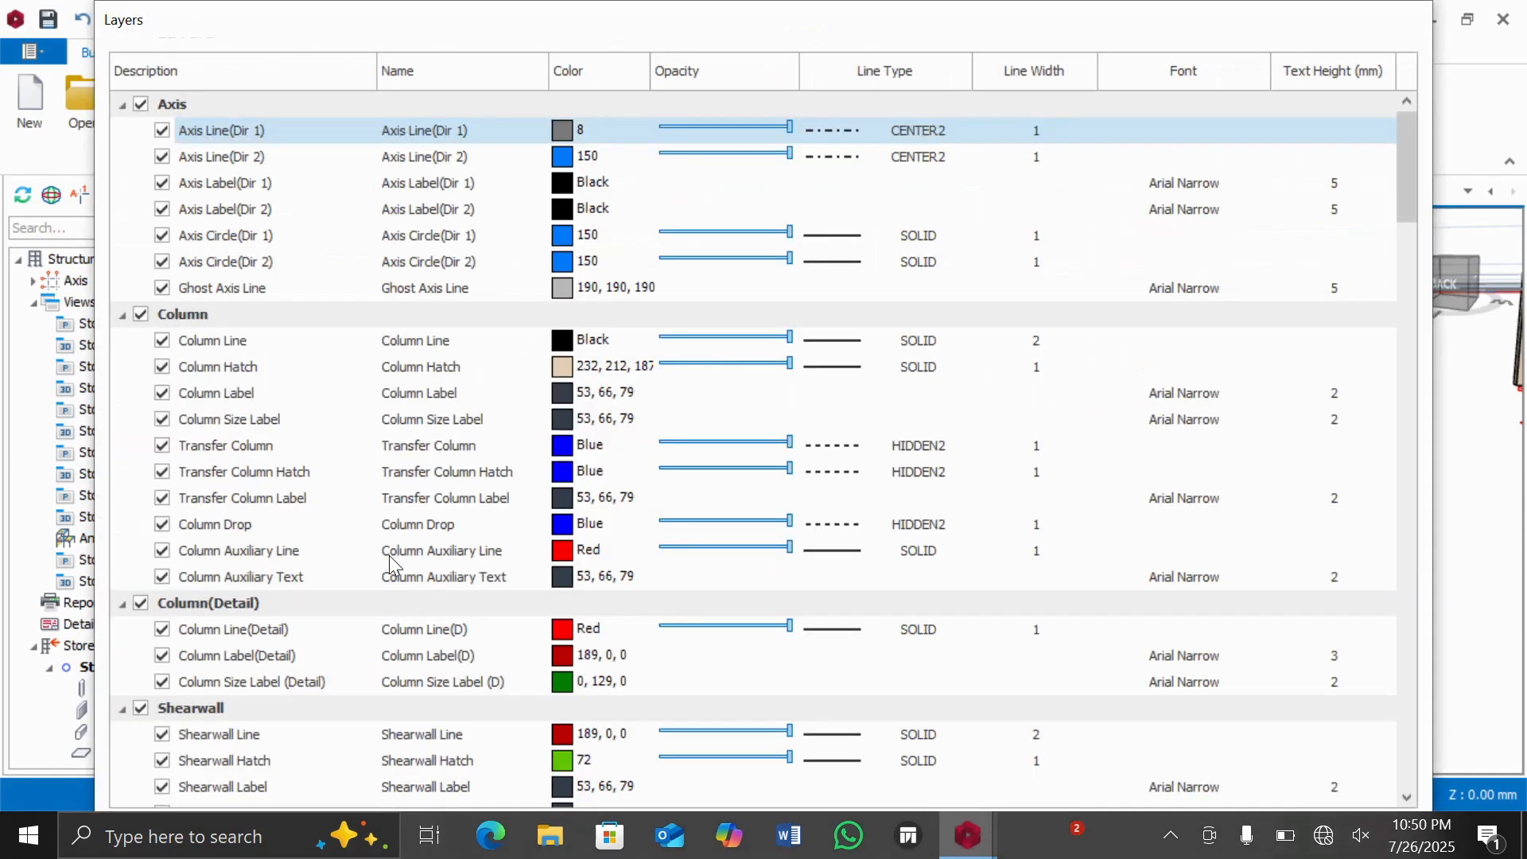
pyautogui.scroll(-8, 383, 484)
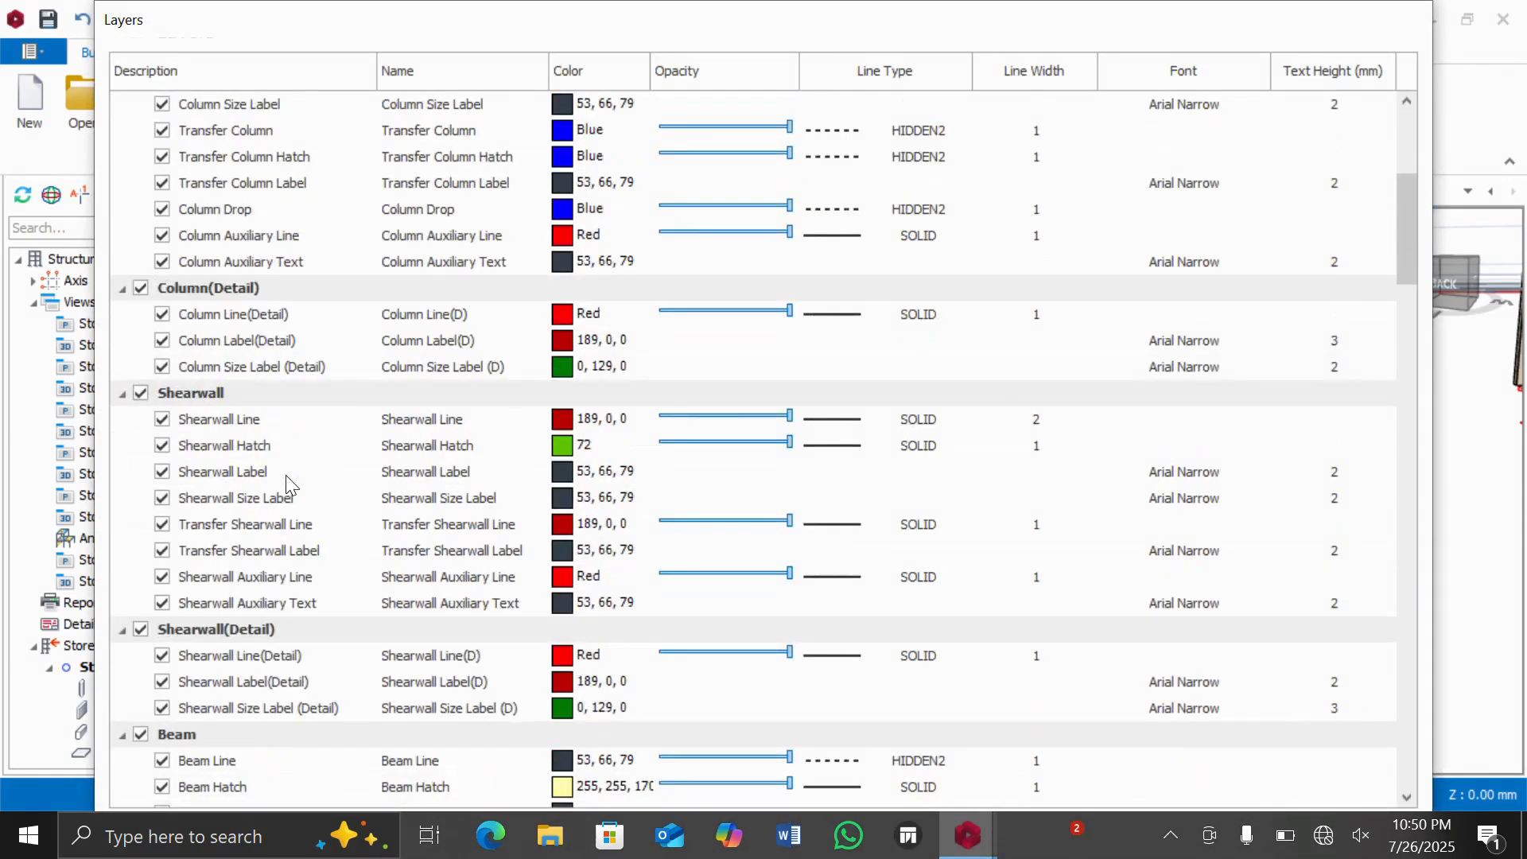
pyautogui.scroll(-8, 288, 507)
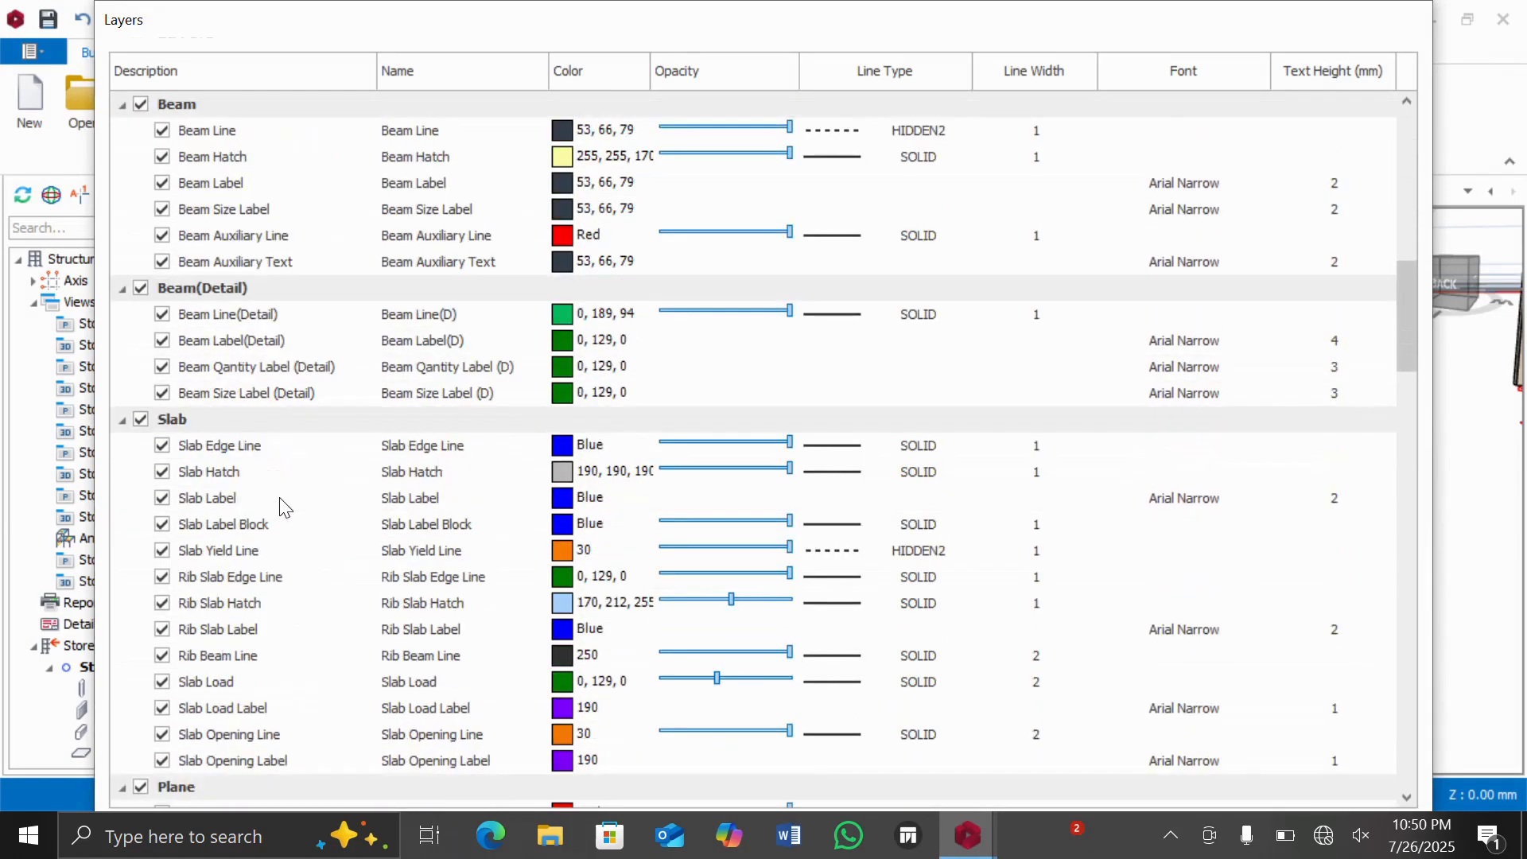
pyautogui.scroll(-5, 280, 548)
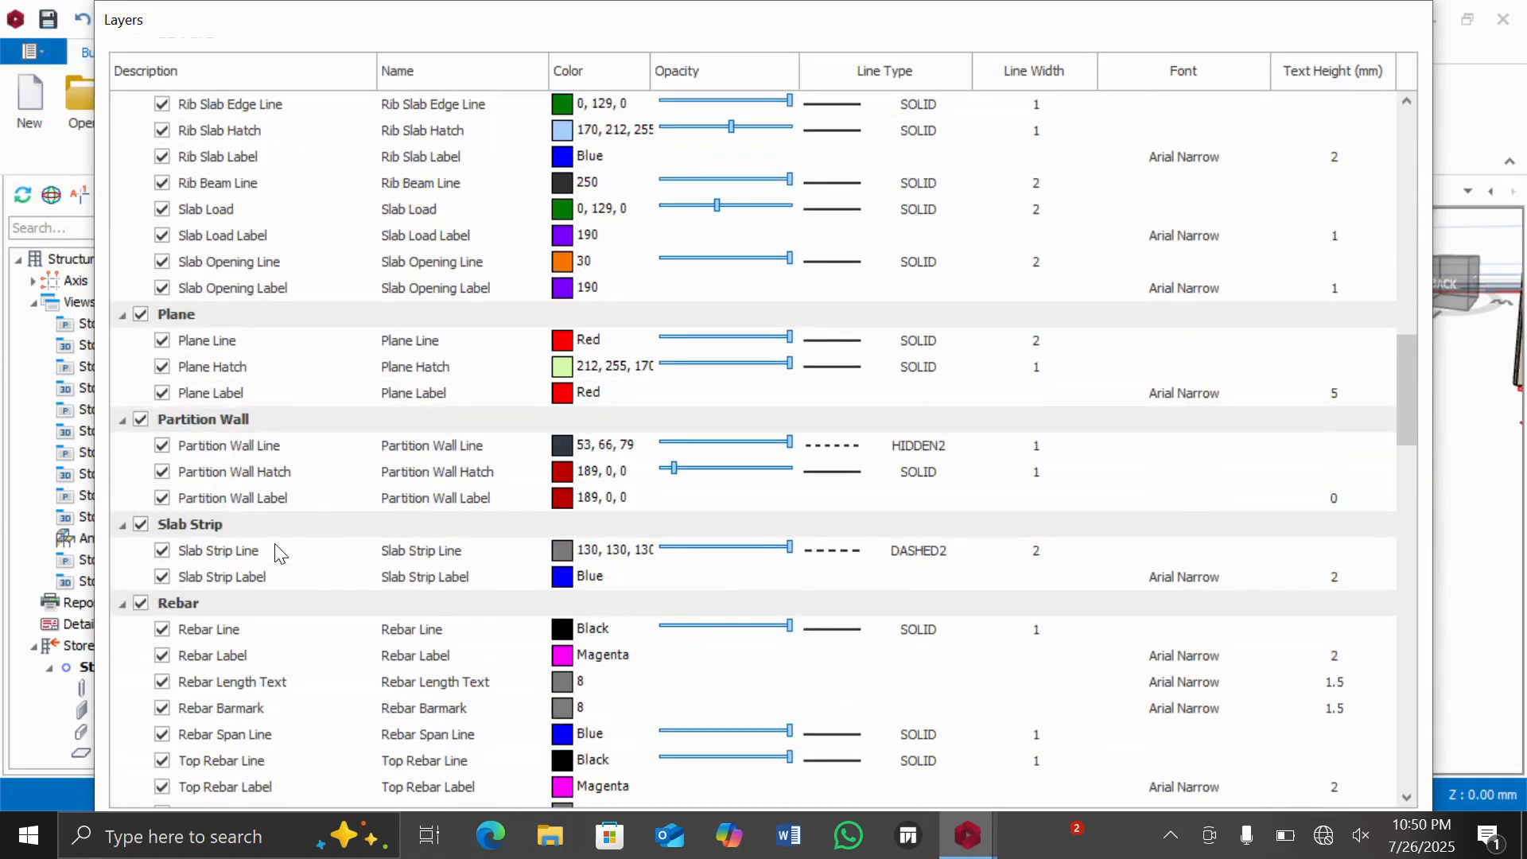
pyautogui.scroll(-6, 279, 551)
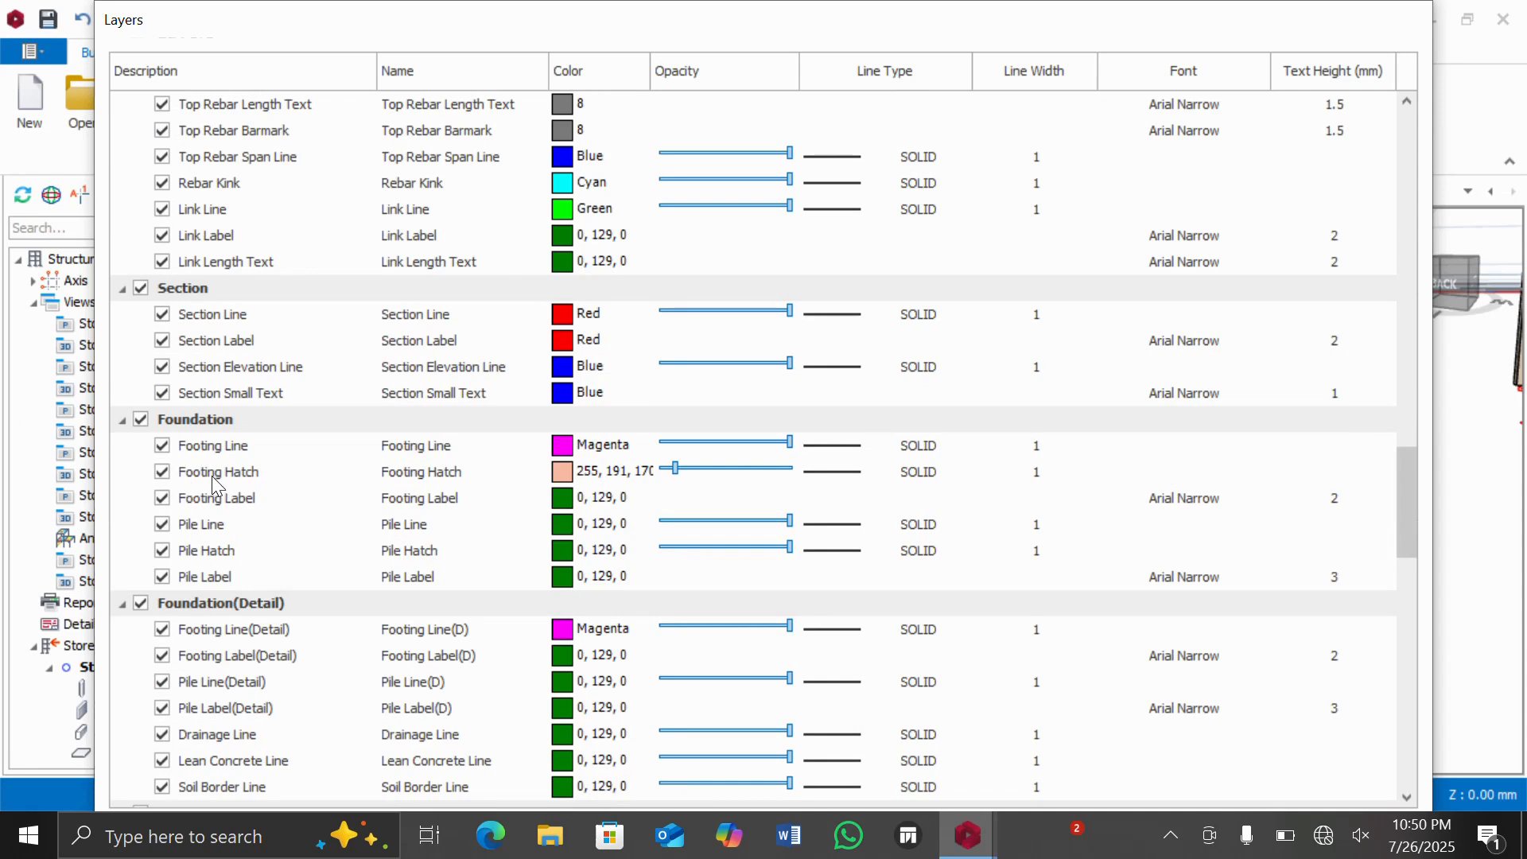
pyautogui.click(565, 472)
pyautogui.click(565, 471)
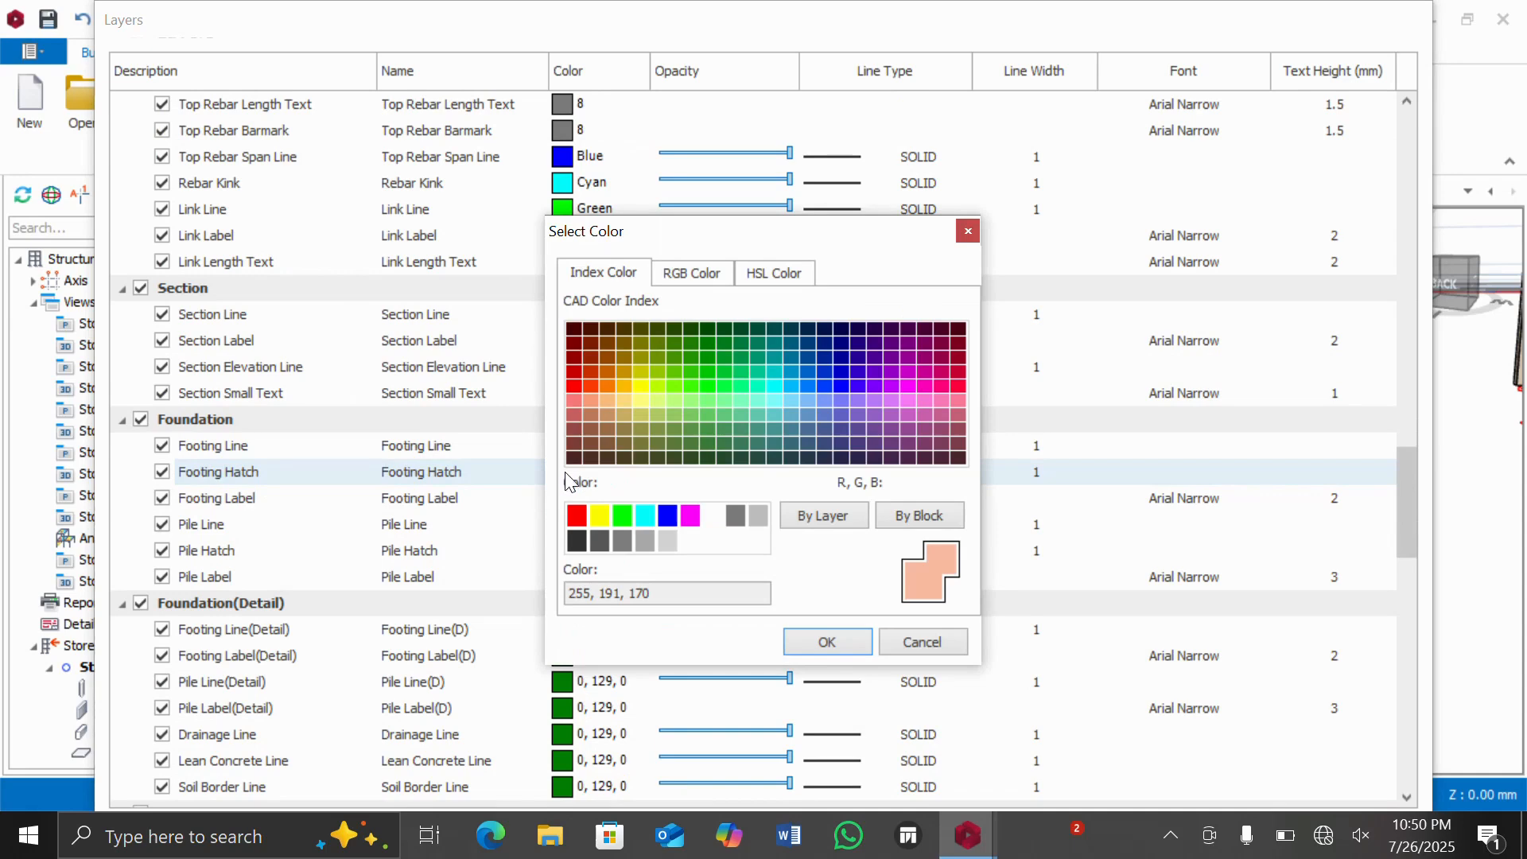
pyautogui.click(589, 374)
pyautogui.click(825, 642)
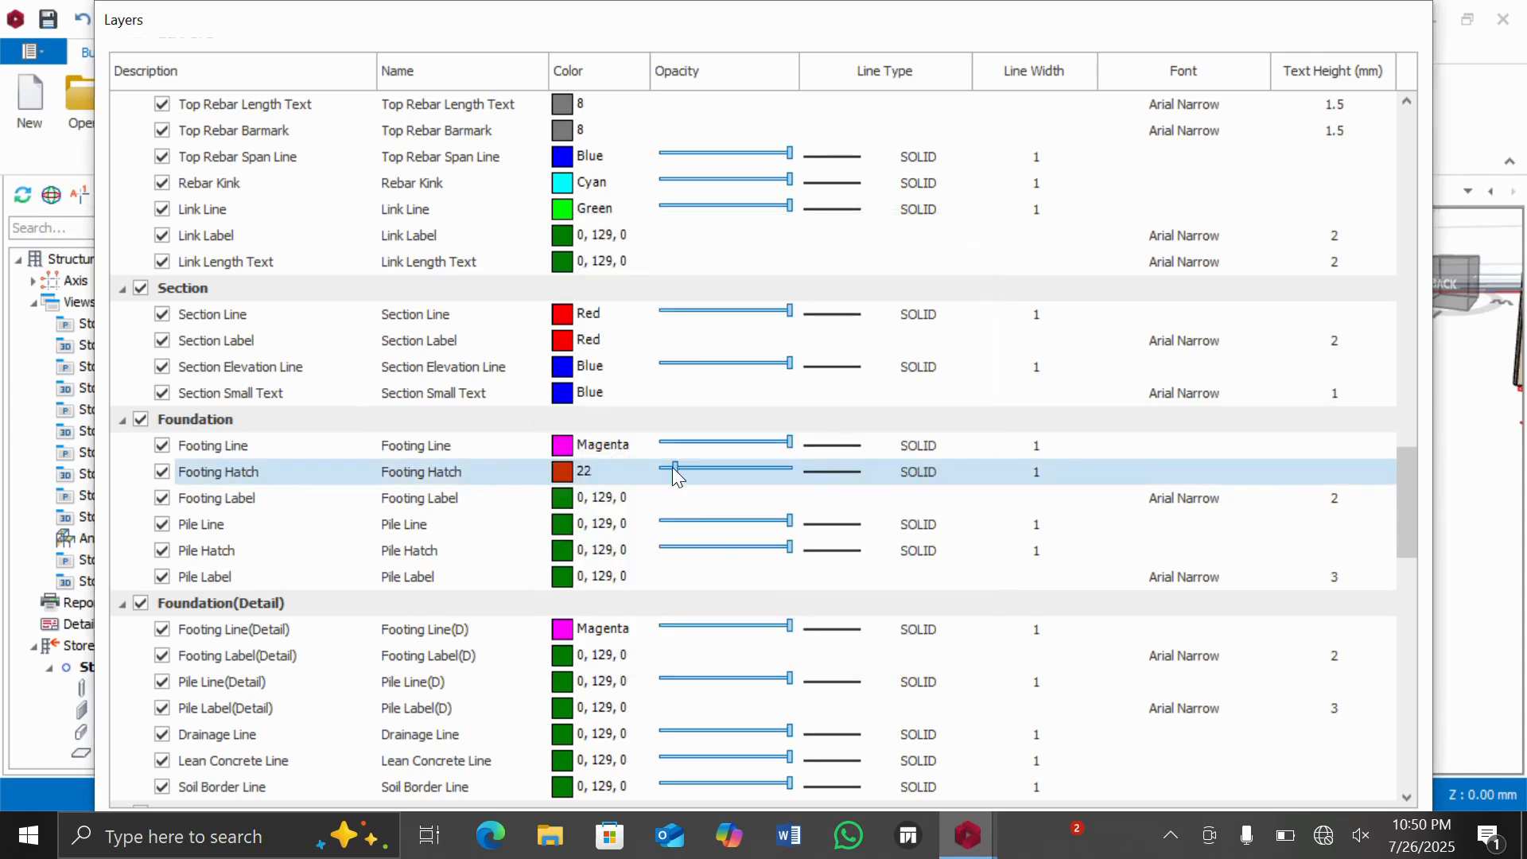
# Step: Raise the Footing Hatch opacity in the Foundation layers to about 80% and apply the layer settings
pyautogui.moveTo(676, 476); pyautogui.dragTo(762, 464)
pyautogui.doubleClick(1210, 24)
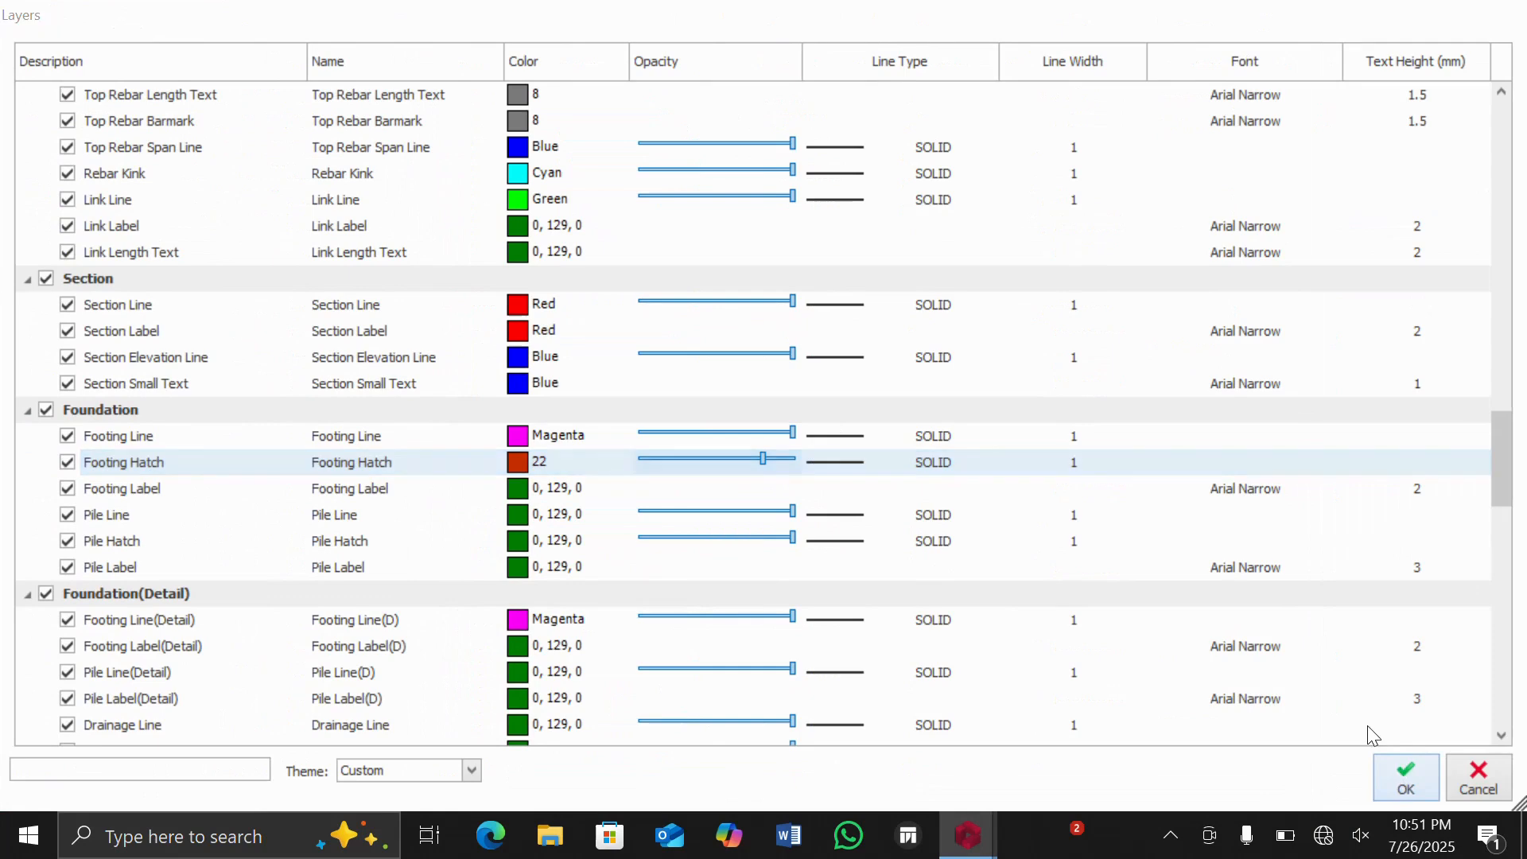
pyautogui.click(1405, 775)
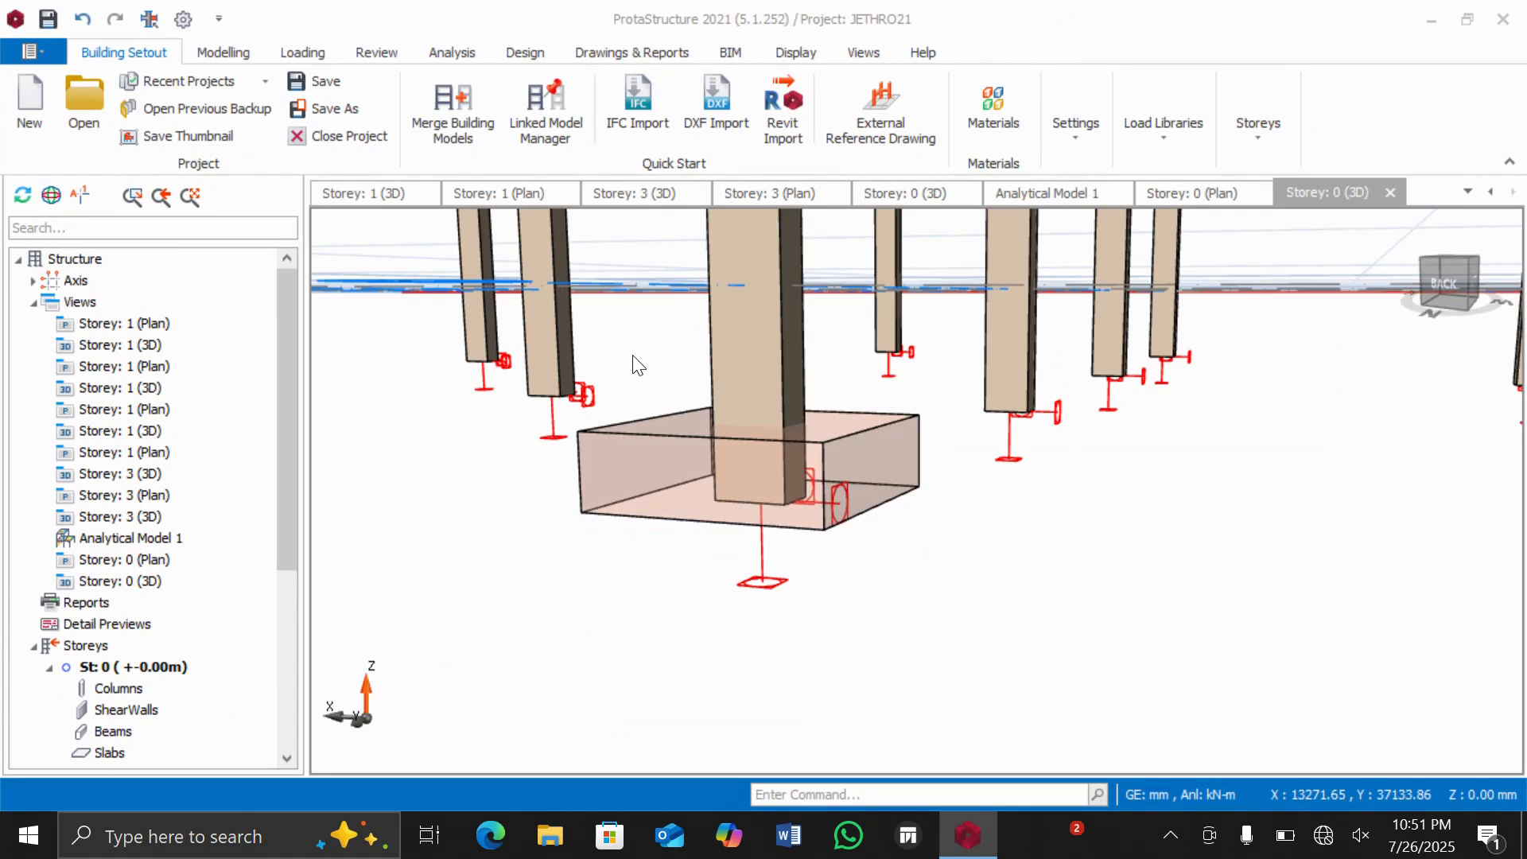
# Step: Inspect the recoloured pad footing up close and the whole building from the back, right and front in the 3D view
pyautogui.scroll(-2, 635, 364)
pyautogui.scroll(2, 634, 342)
pyautogui.scroll(-3, 649, 366)
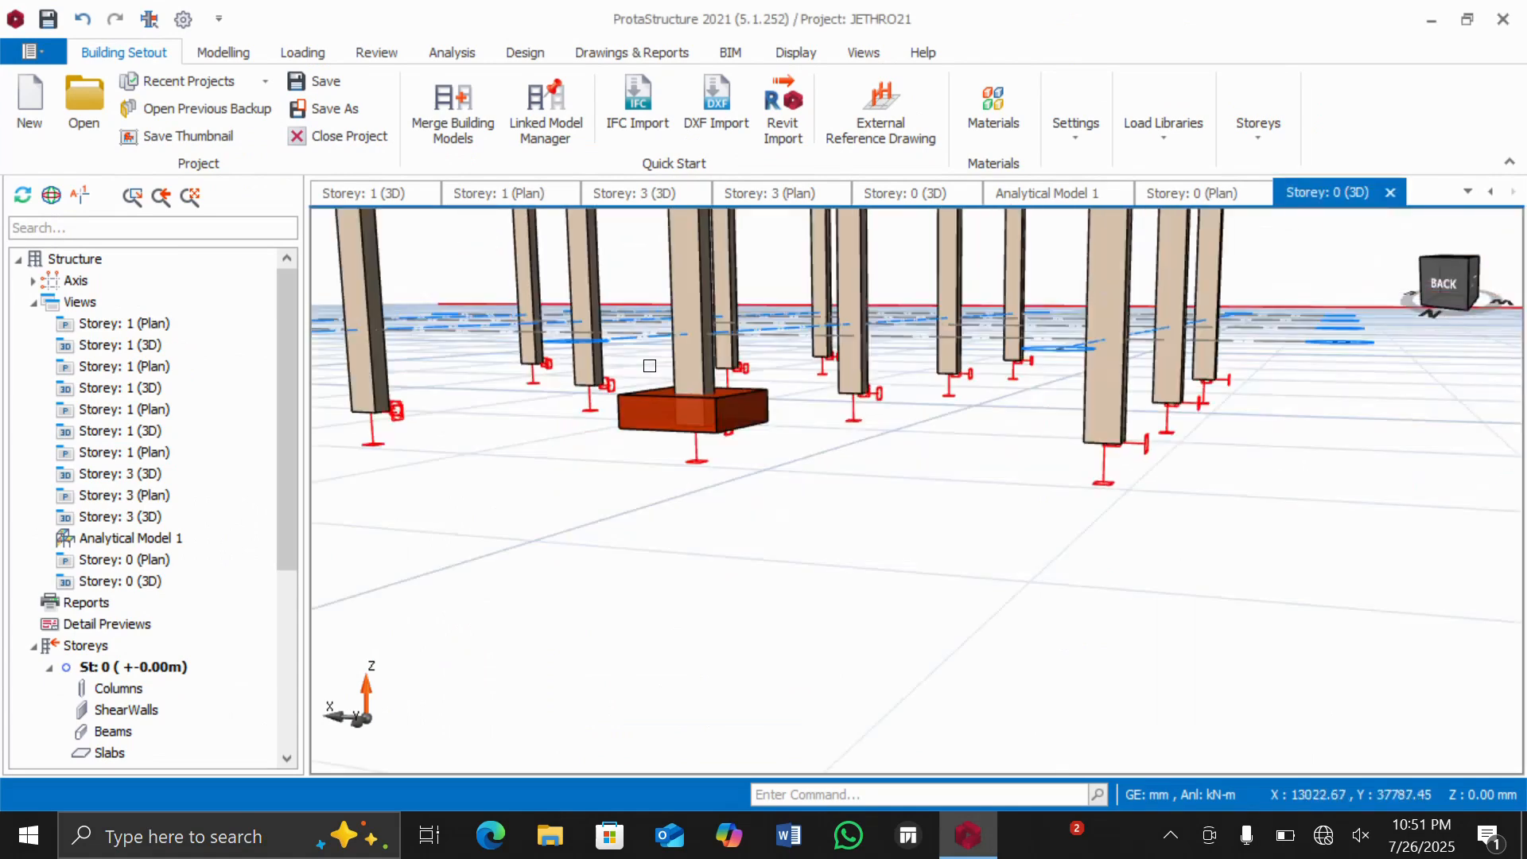
pyautogui.scroll(-2, 649, 366)
pyautogui.scroll(3, 642, 329)
pyautogui.scroll(2, 647, 338)
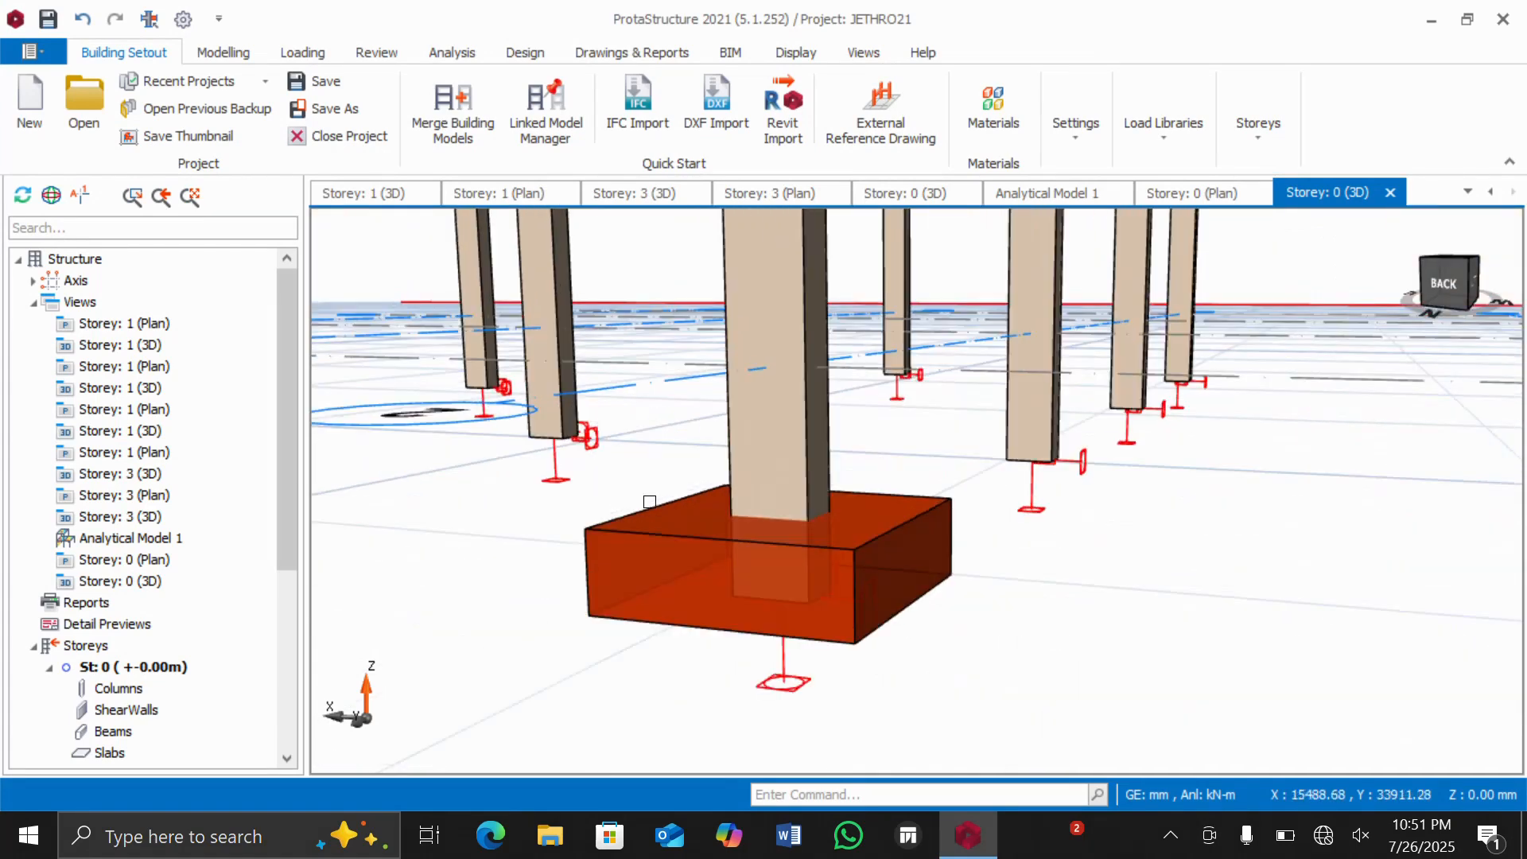
pyautogui.scroll(-1, 650, 502)
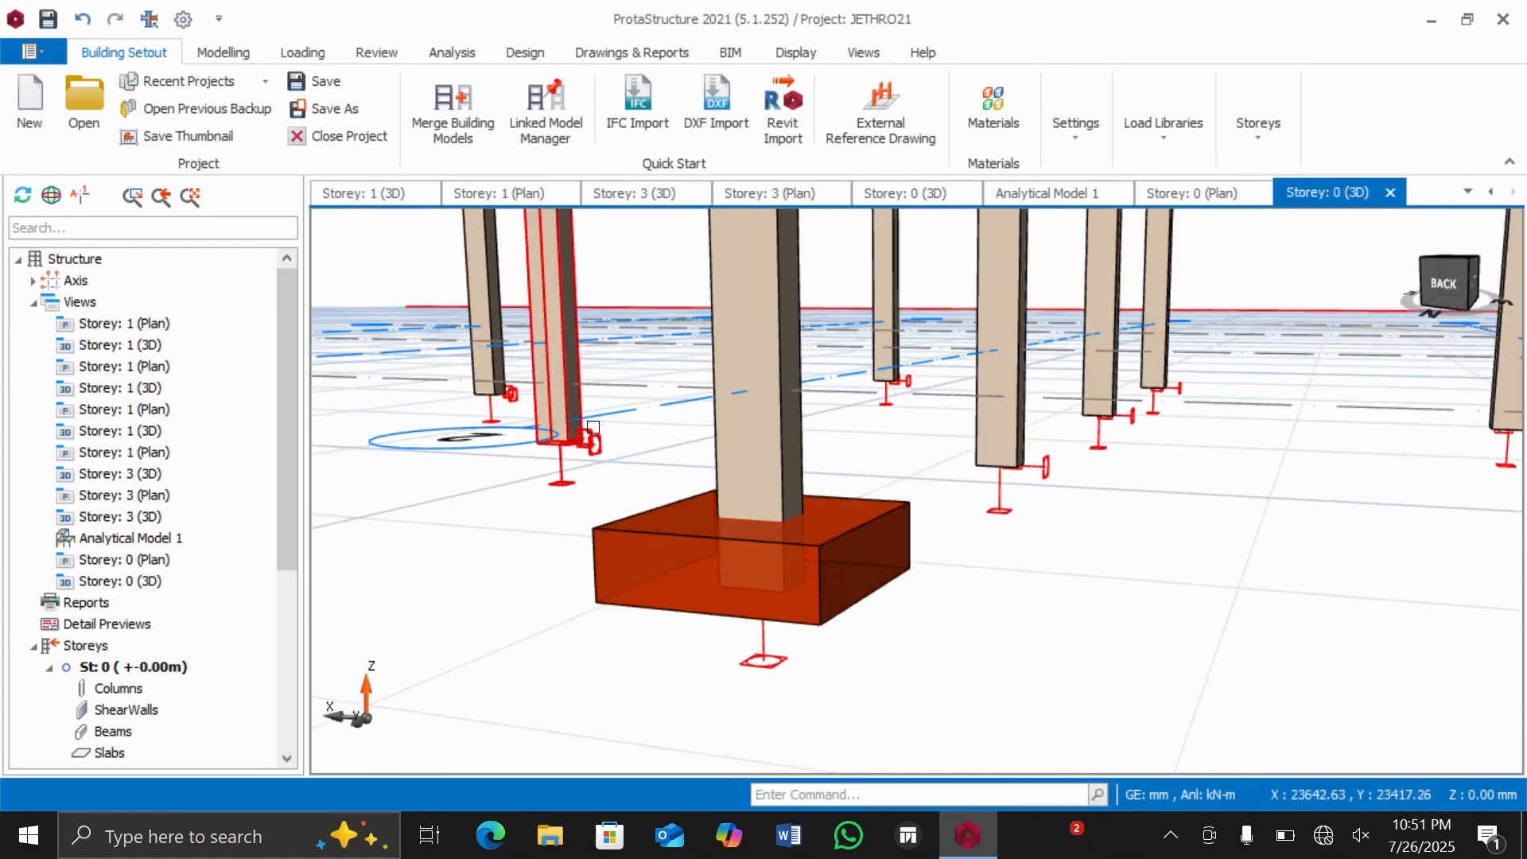
pyautogui.scroll(-6, 593, 427)
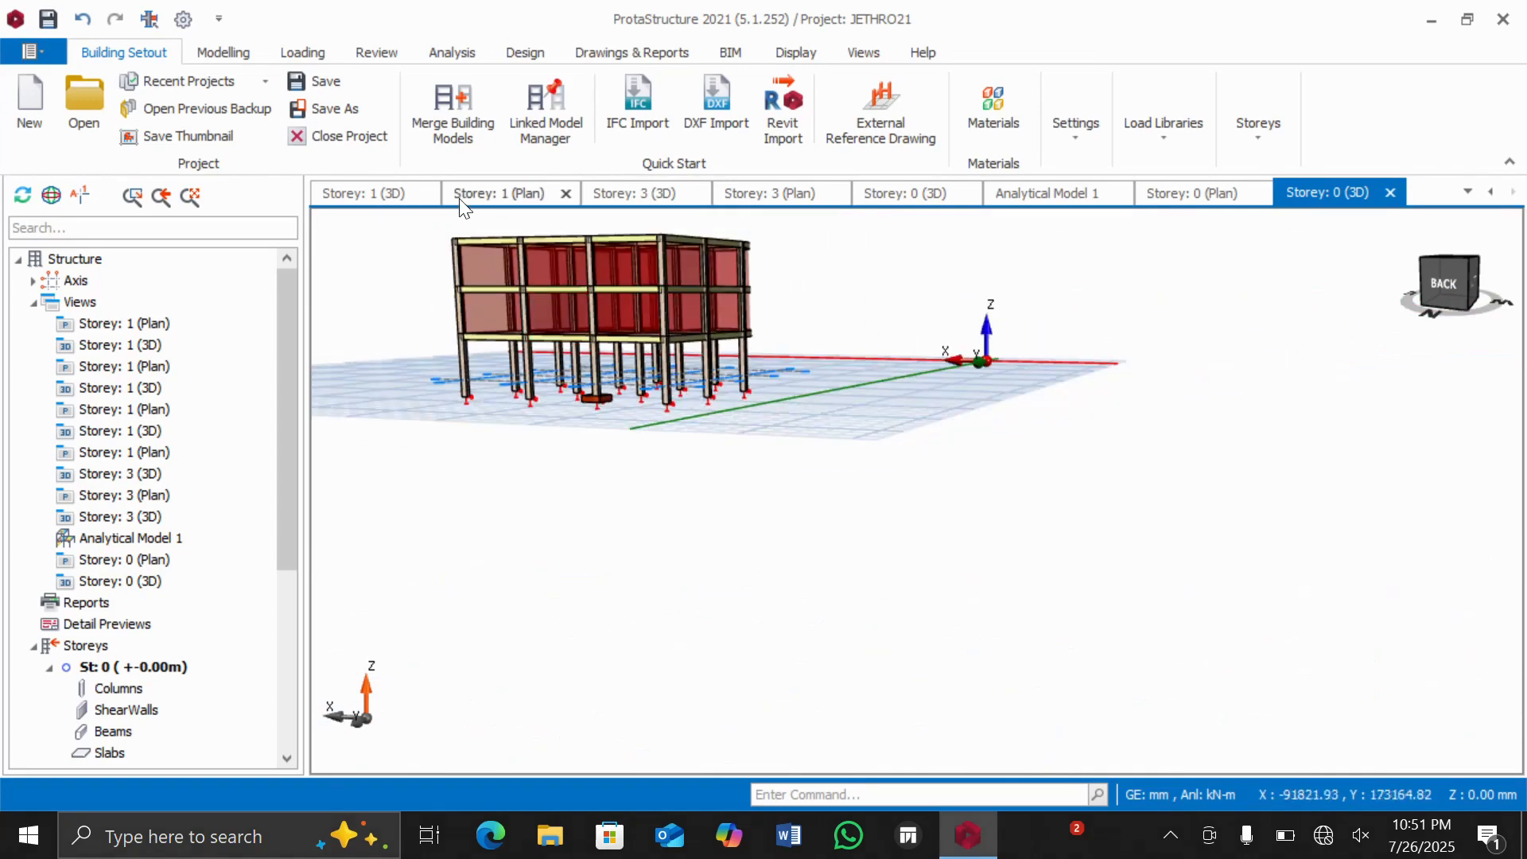
pyautogui.scroll(3, 462, 223)
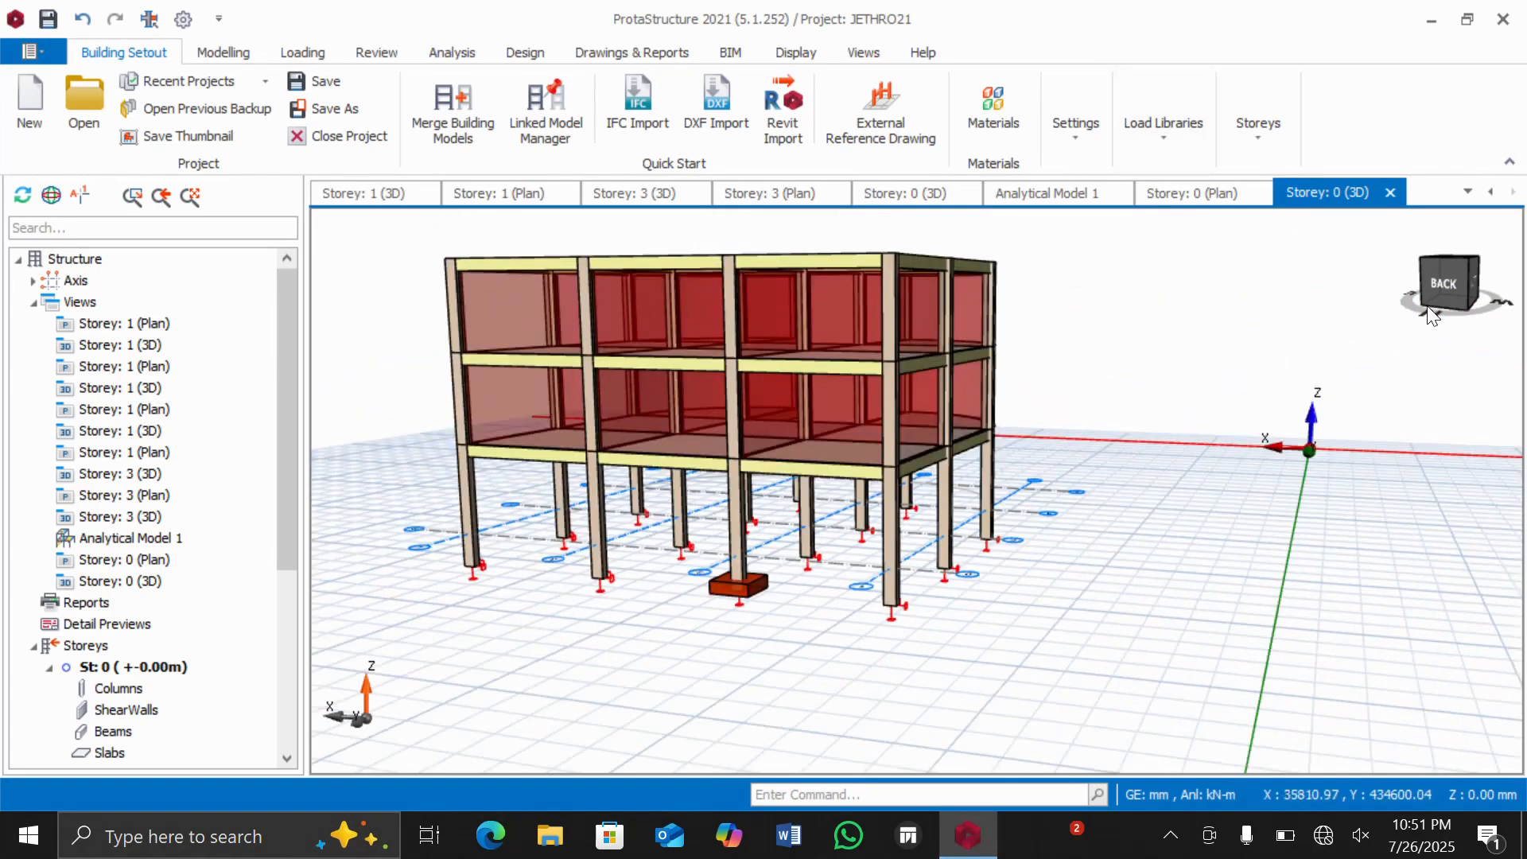
pyautogui.click(1433, 316)
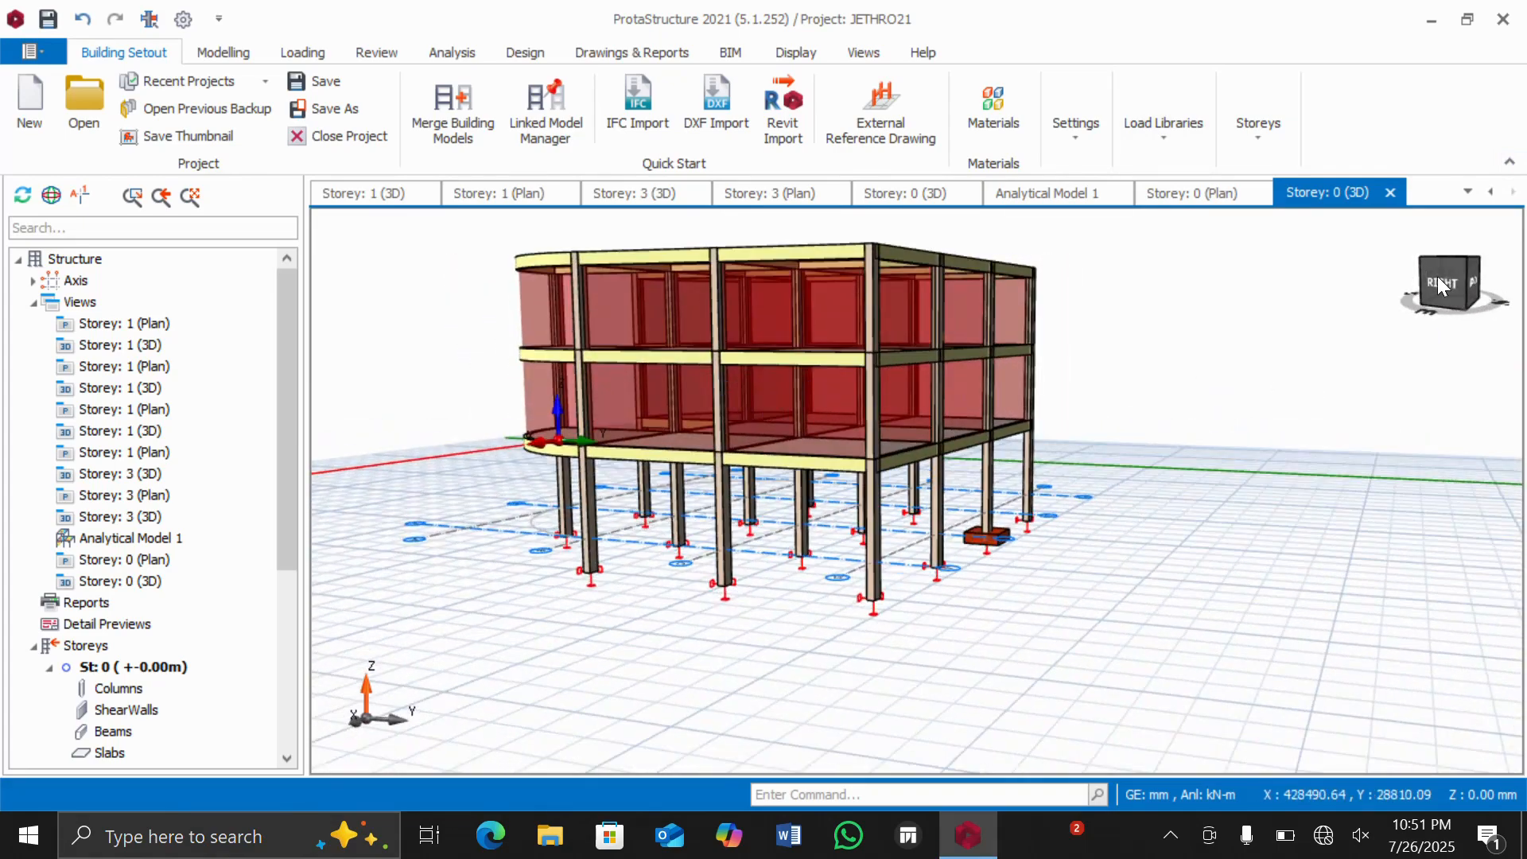
pyautogui.click(1468, 275)
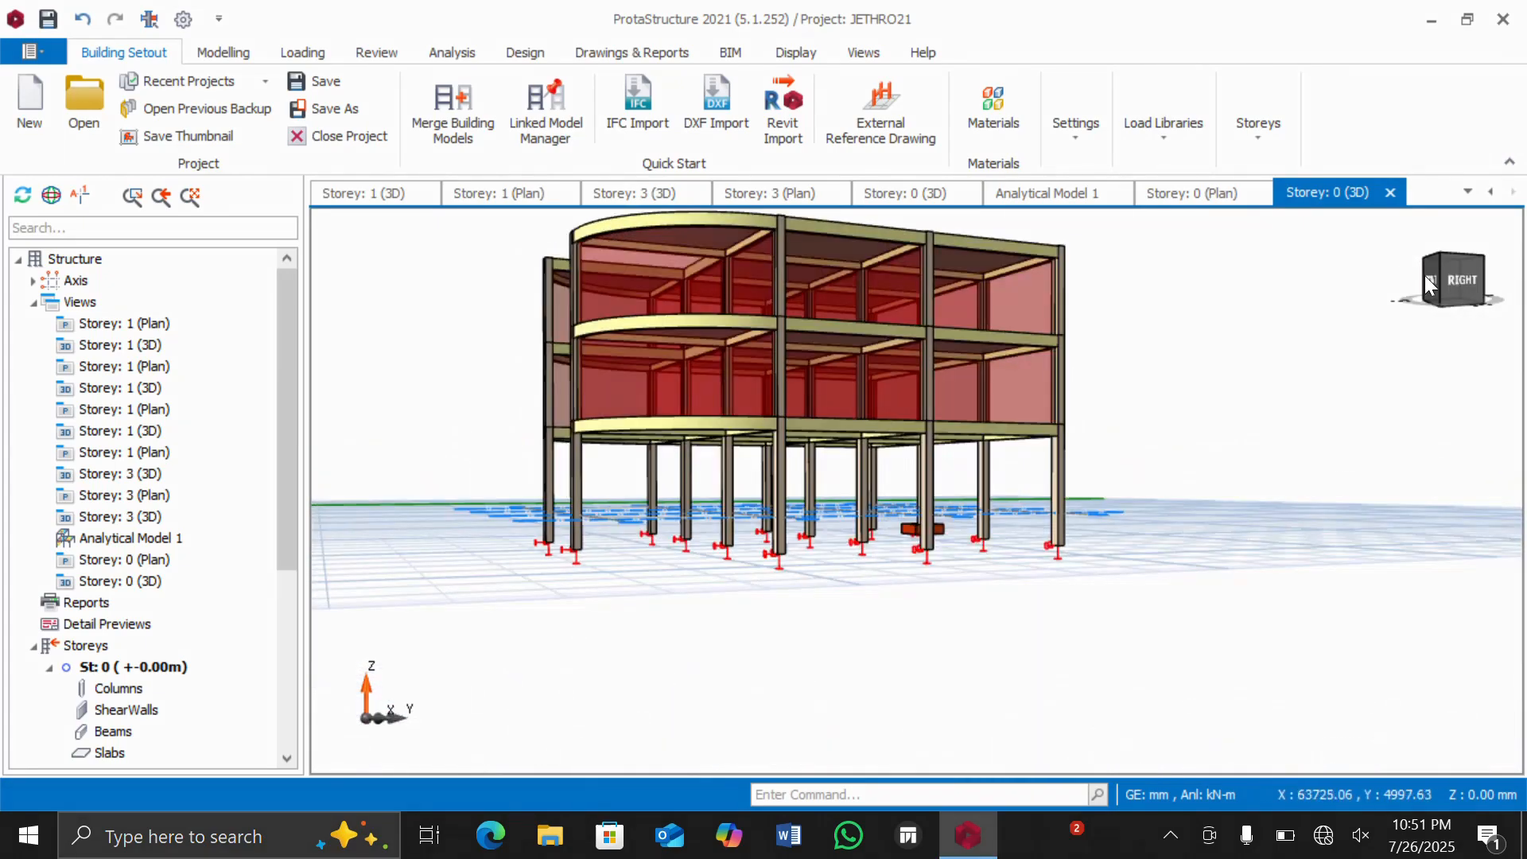
pyautogui.click(1424, 278)
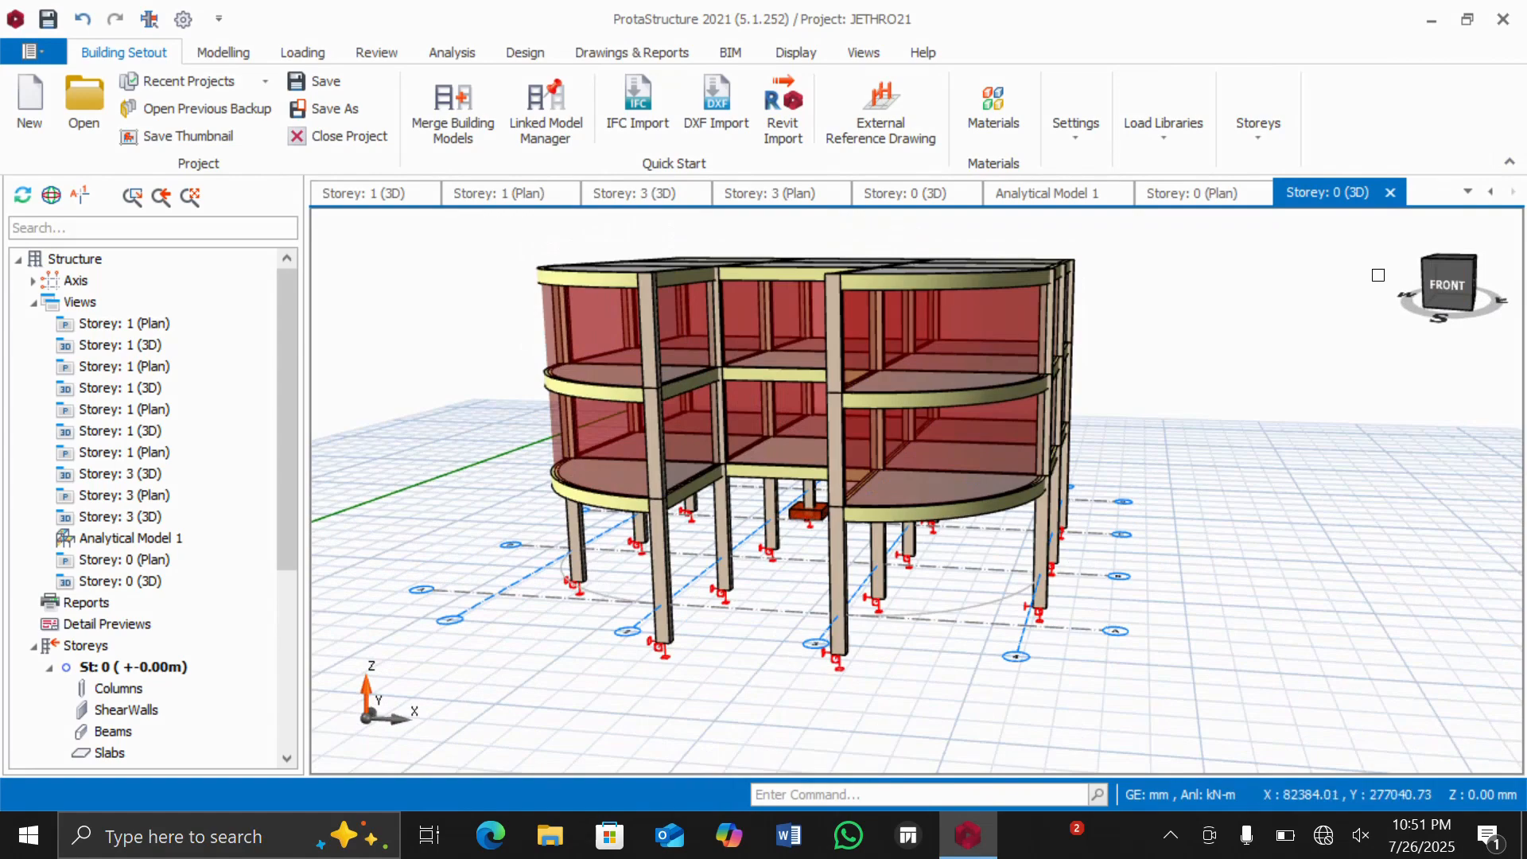
# Step: Open the building's plan view and switch it to storey 0 (+-0.00m)
pyautogui.click(98, 325)
pyautogui.doubleClick(98, 325)
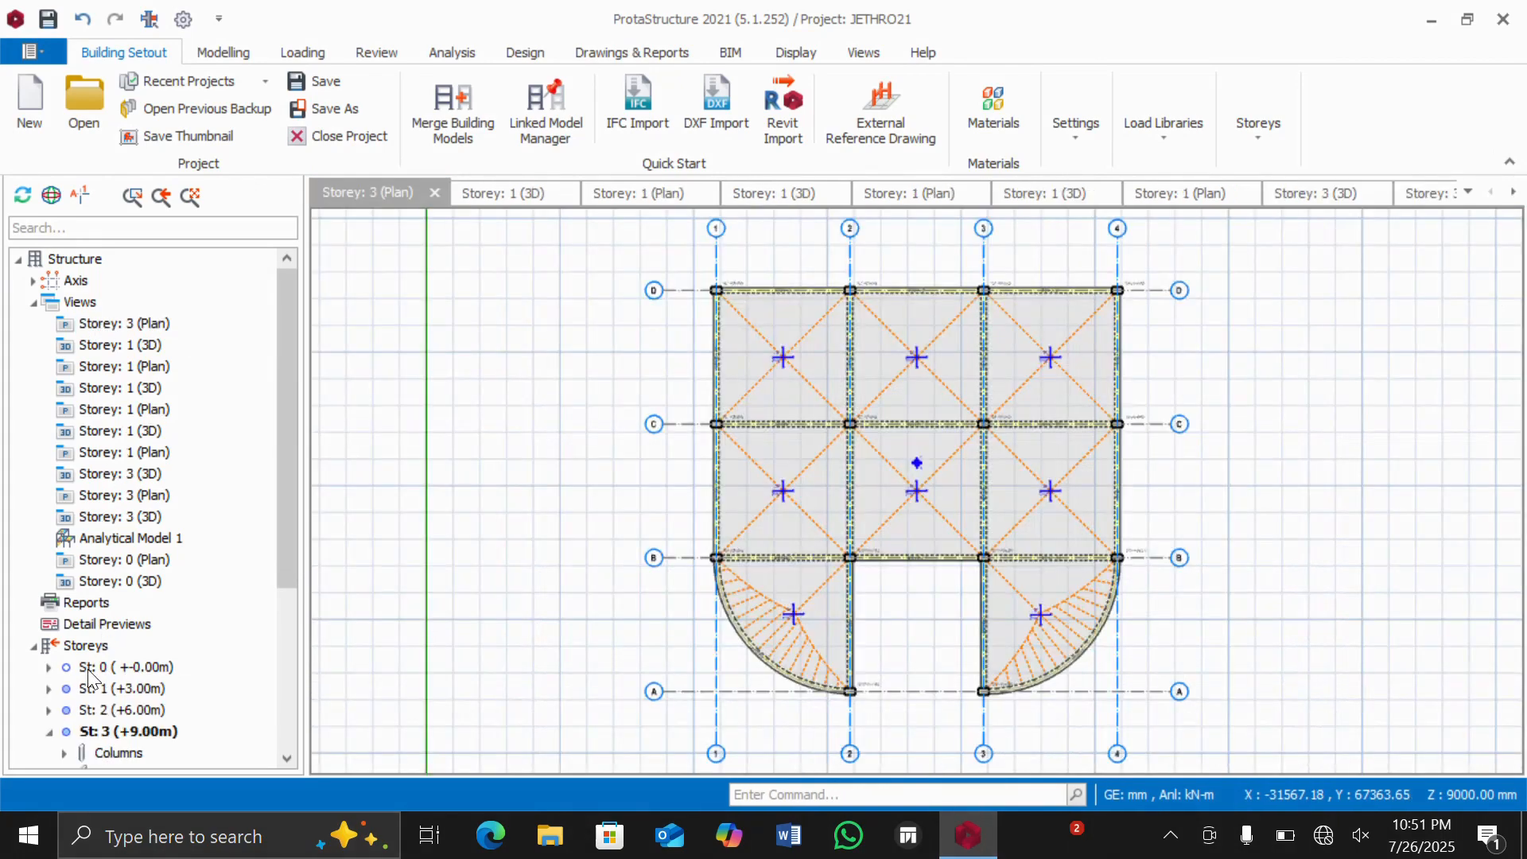
pyautogui.doubleClick(127, 668)
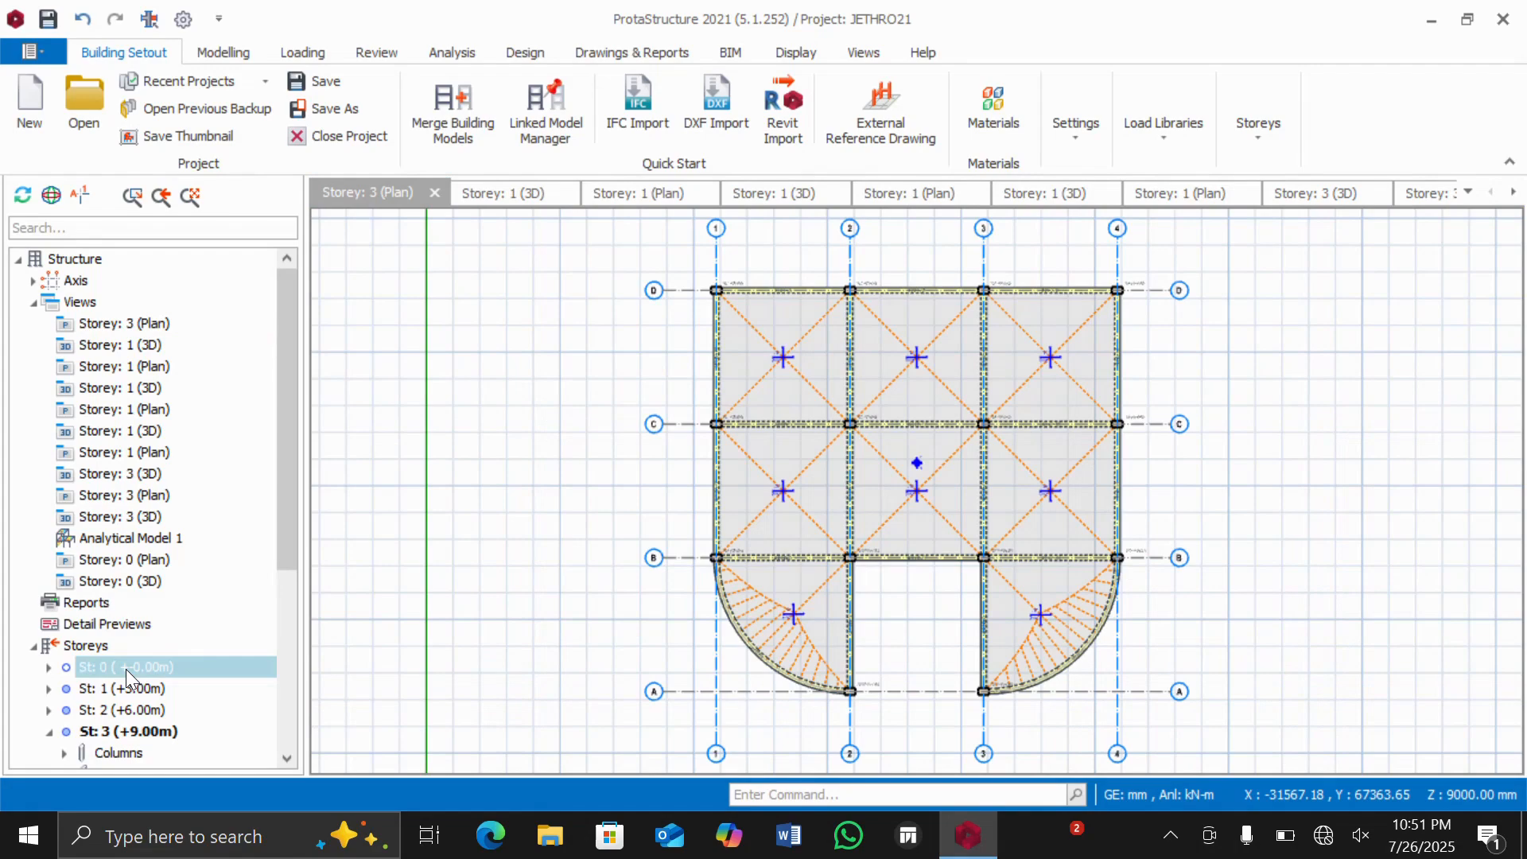
pyautogui.scroll(3, 859, 284)
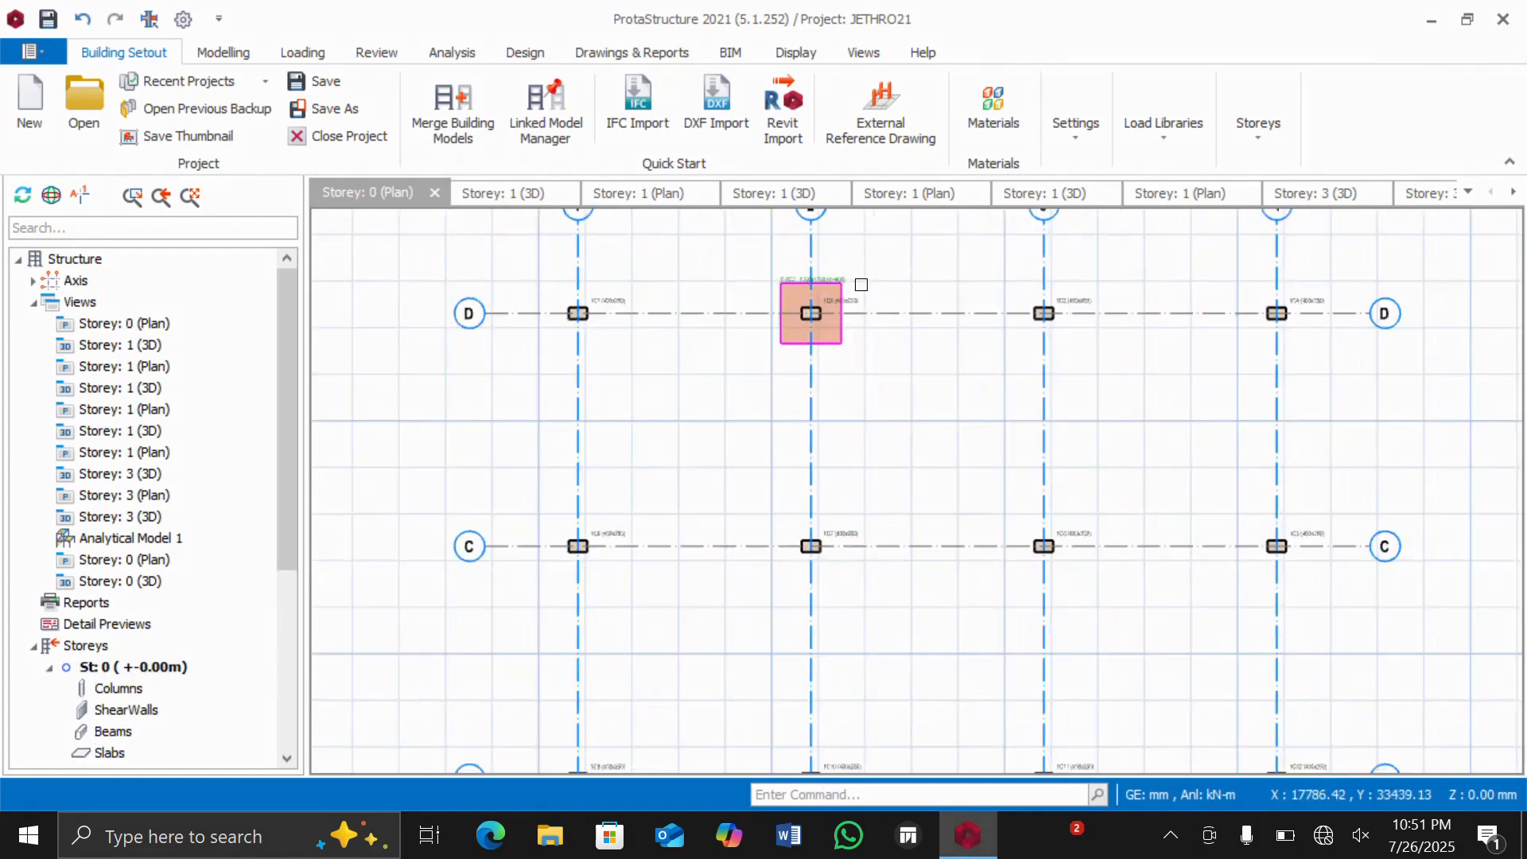
pyautogui.scroll(-3, 685, 321)
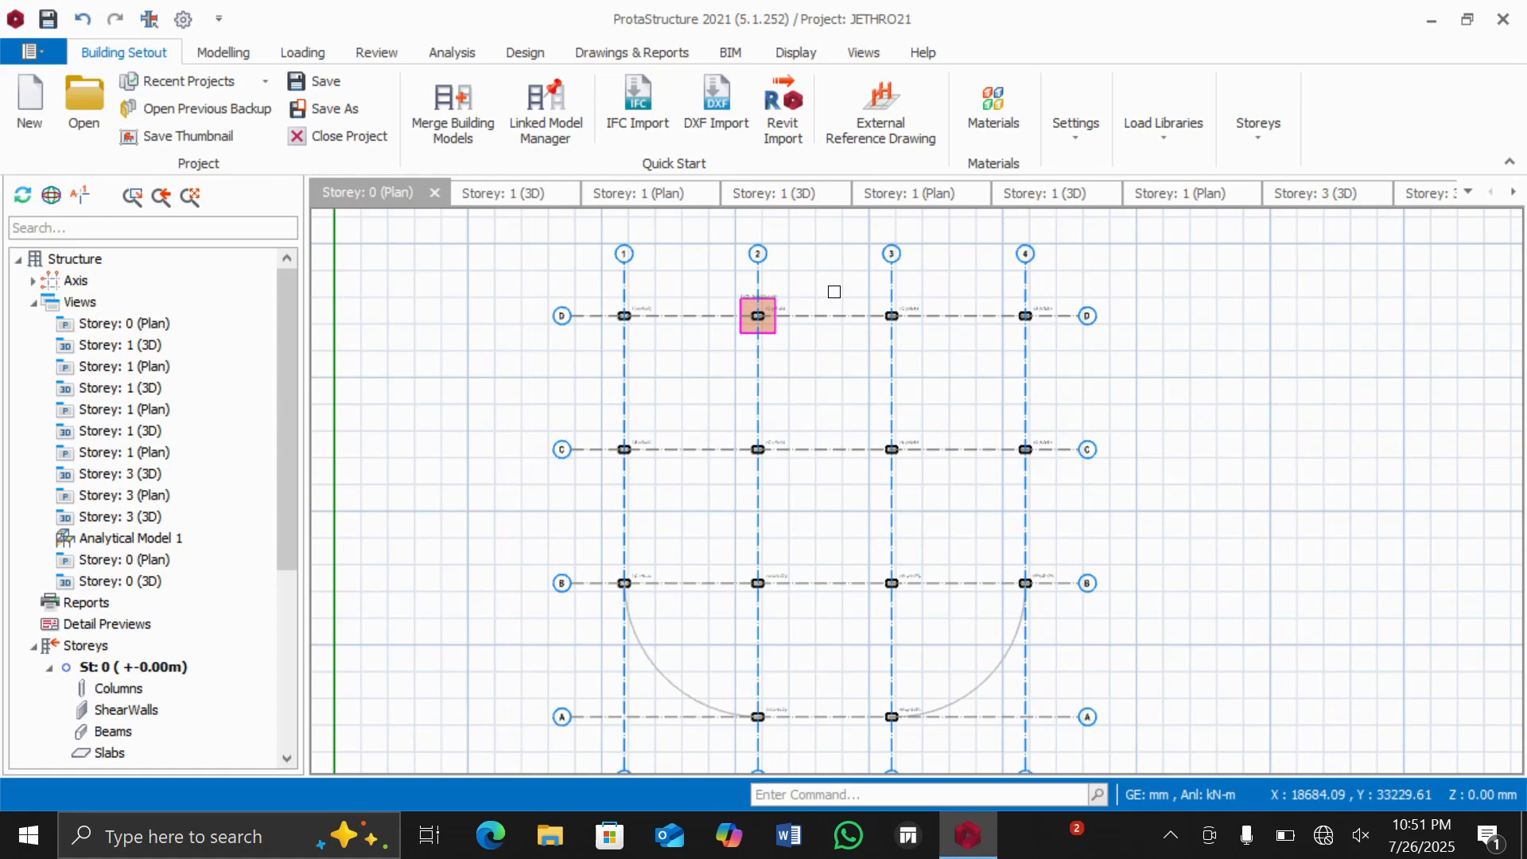
# Step: Insert a pad footing under column 1C3 at axes D and 3, accepting the proposed geometry and design
pyautogui.scroll(3, 891, 326)
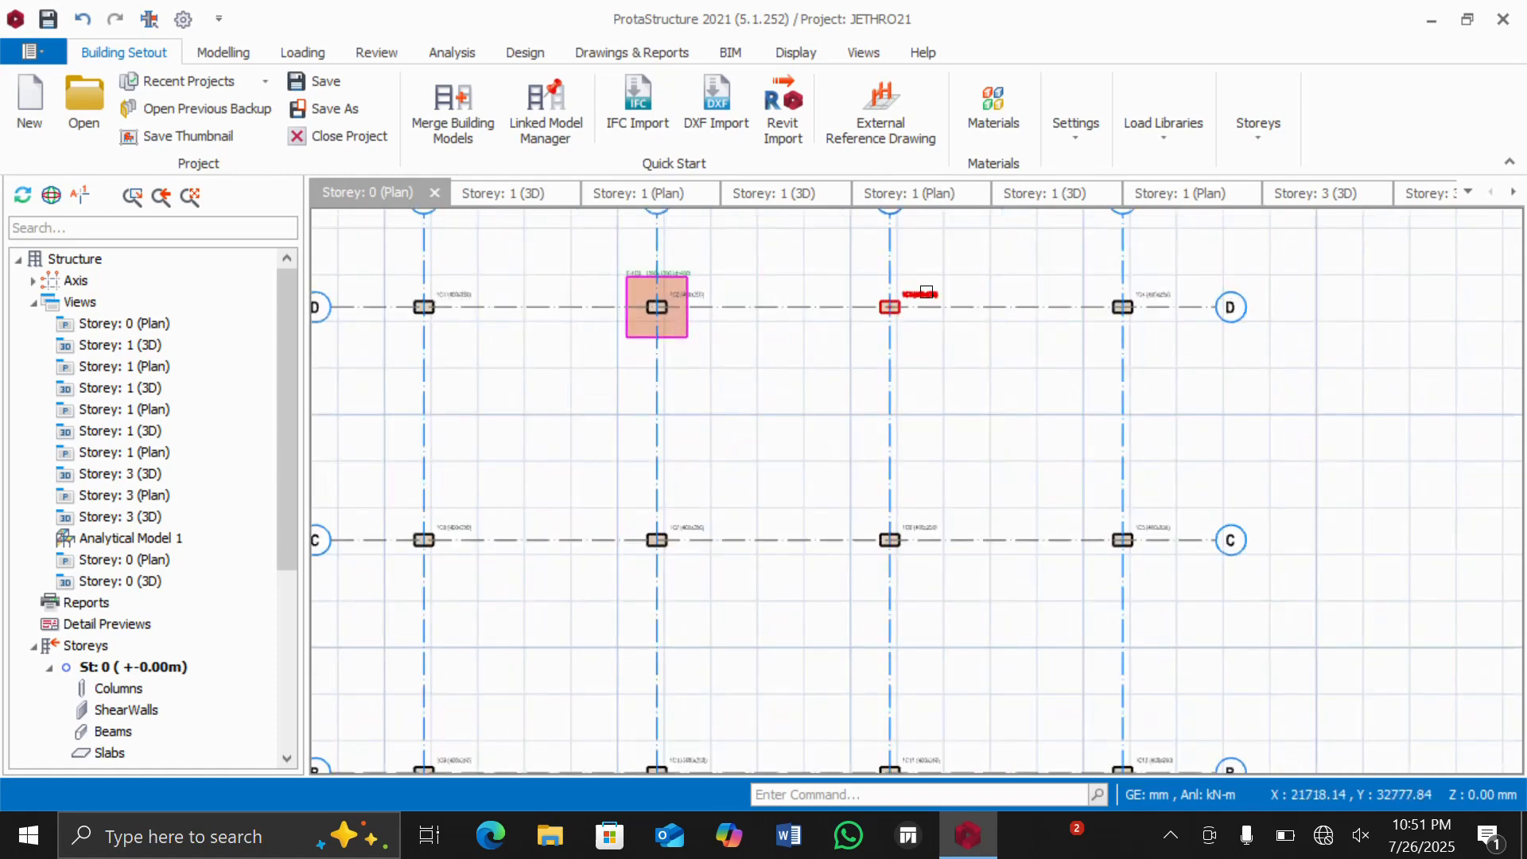
pyautogui.rightClick(921, 298)
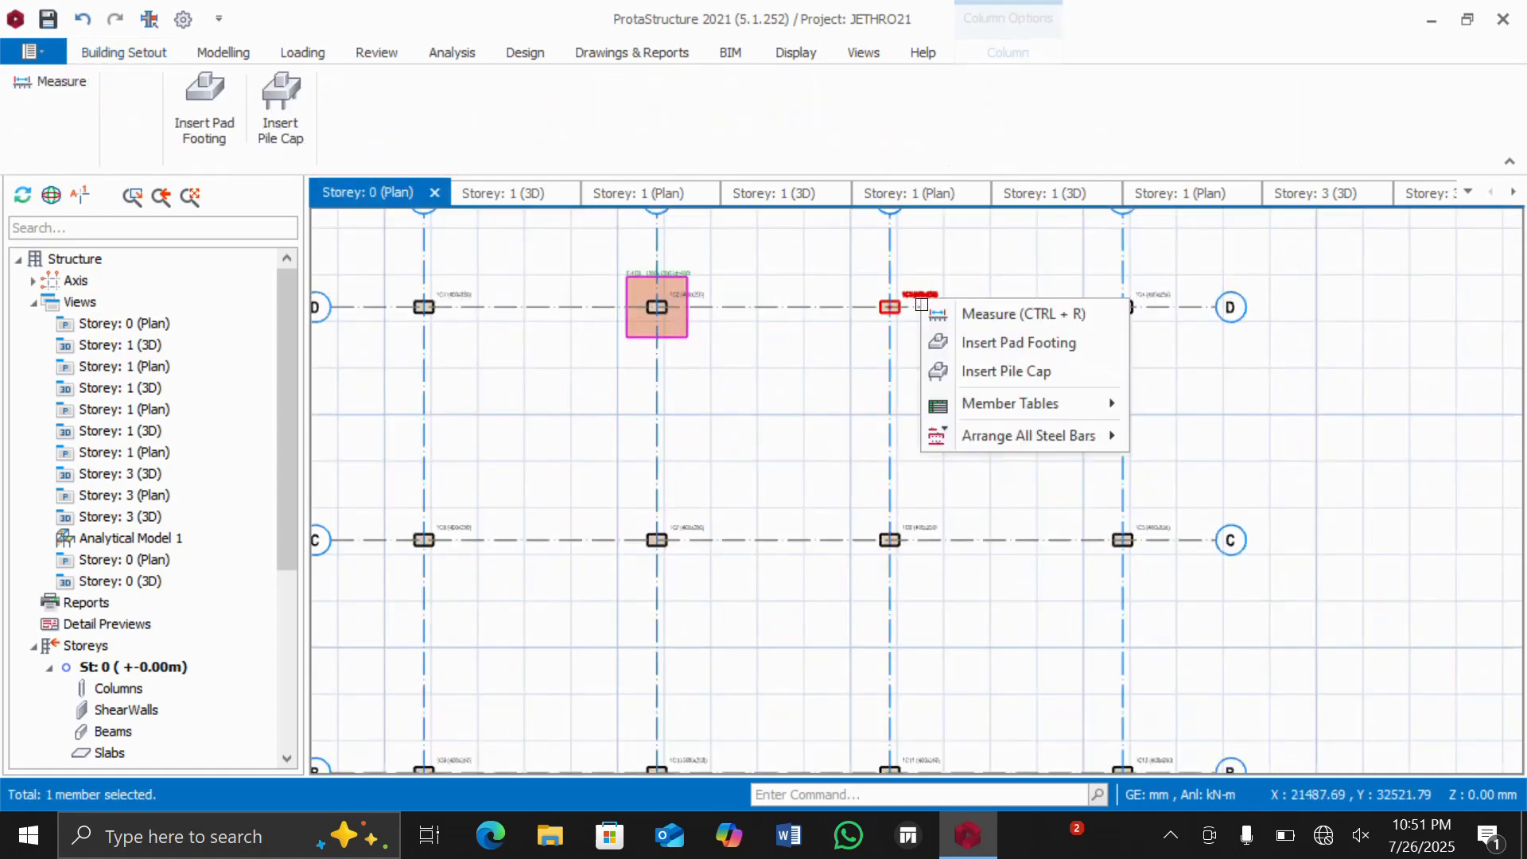
pyautogui.click(990, 344)
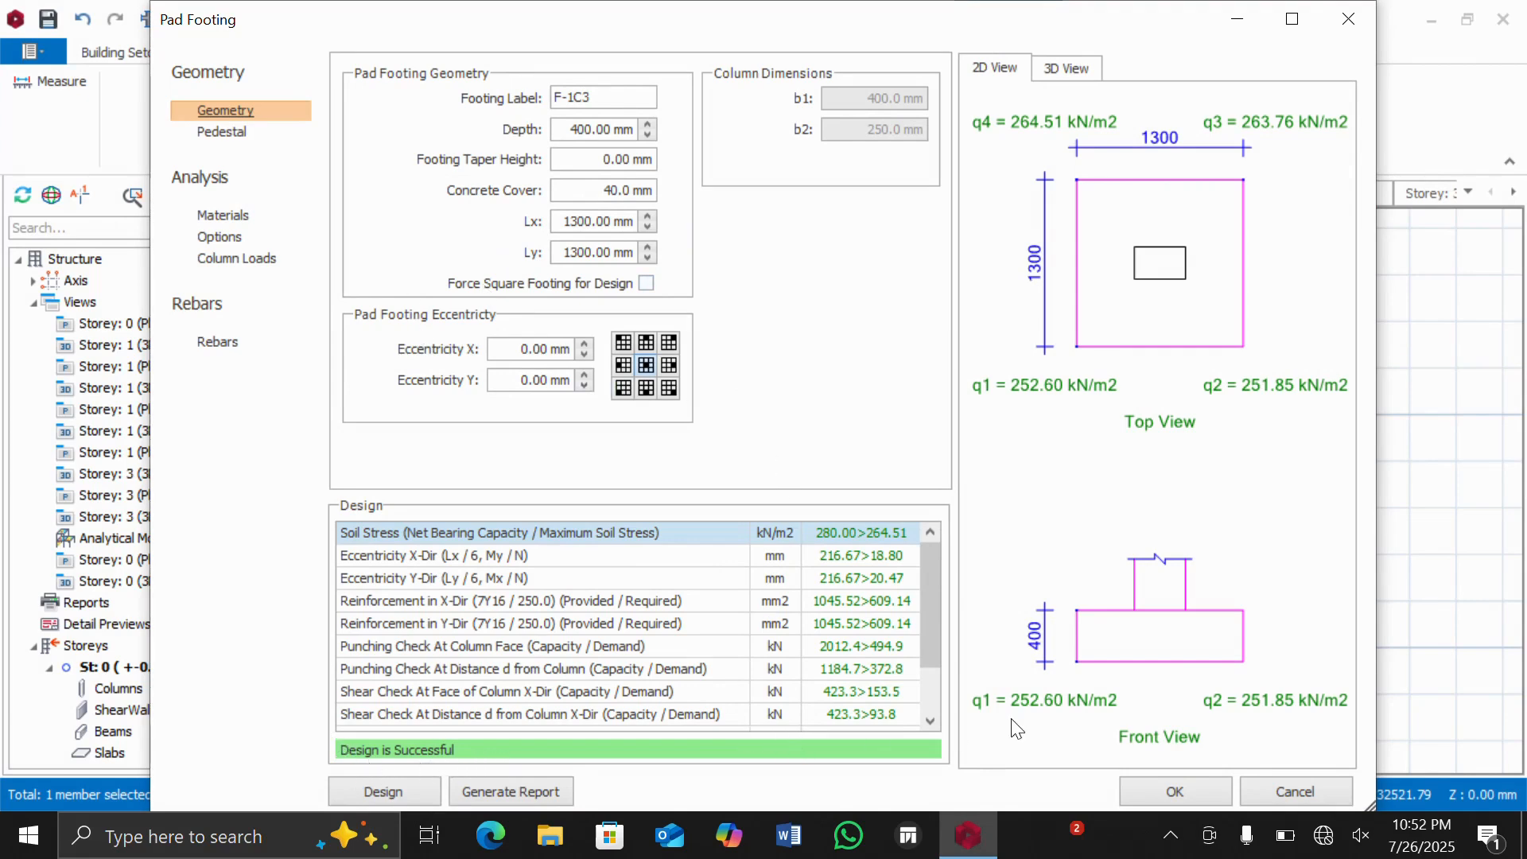
pyautogui.click(1175, 792)
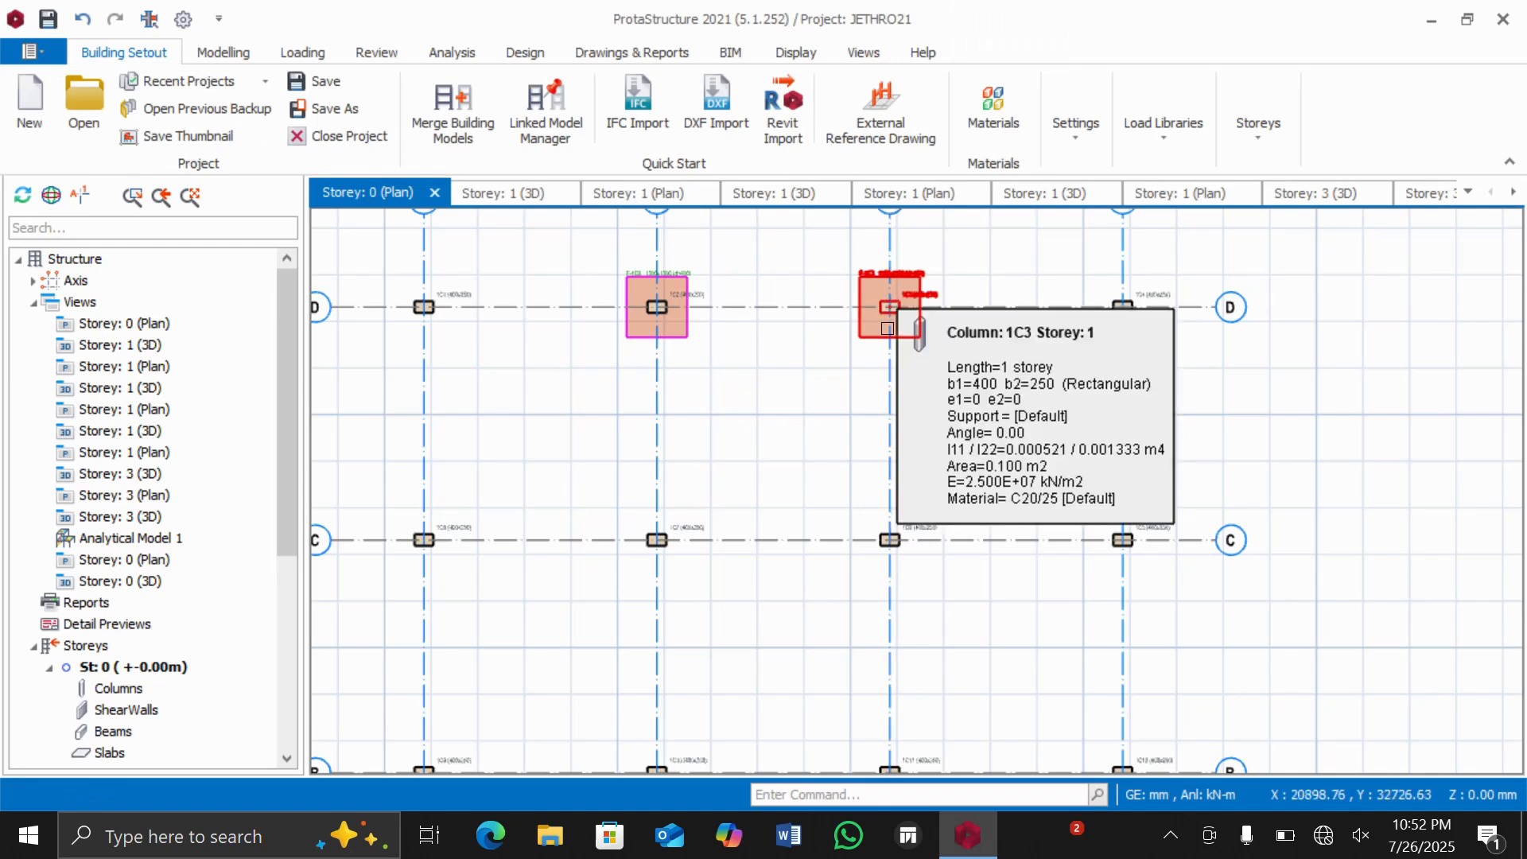
# Step: Insert a pad footing under column 1C1 at axes D and 1, accepting the proposed geometry and design
pyautogui.click(449, 300)
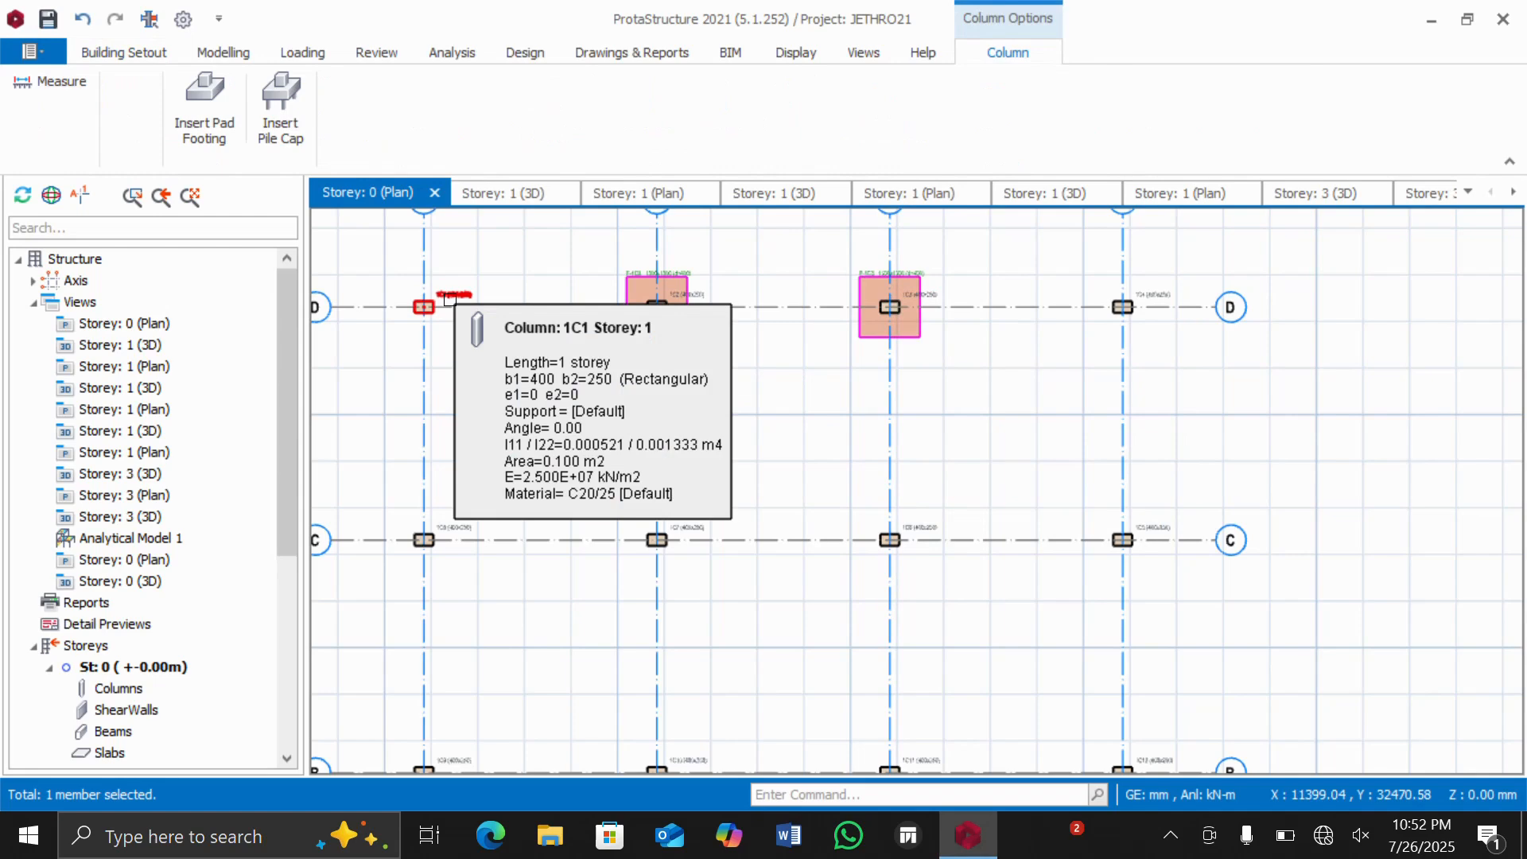
pyautogui.rightClick(450, 299)
pyautogui.click(527, 344)
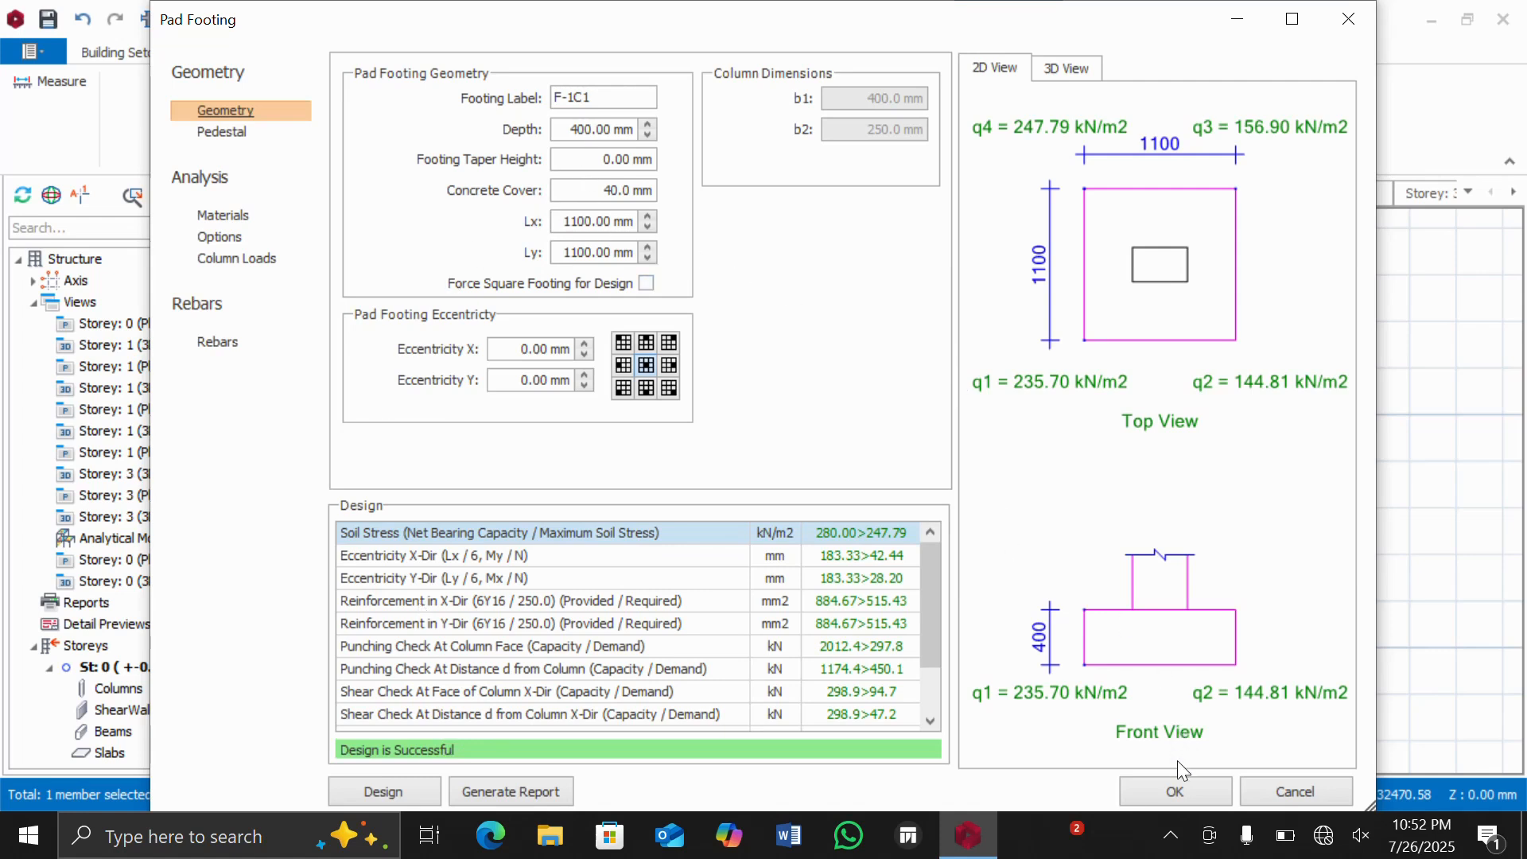
pyautogui.click(1163, 794)
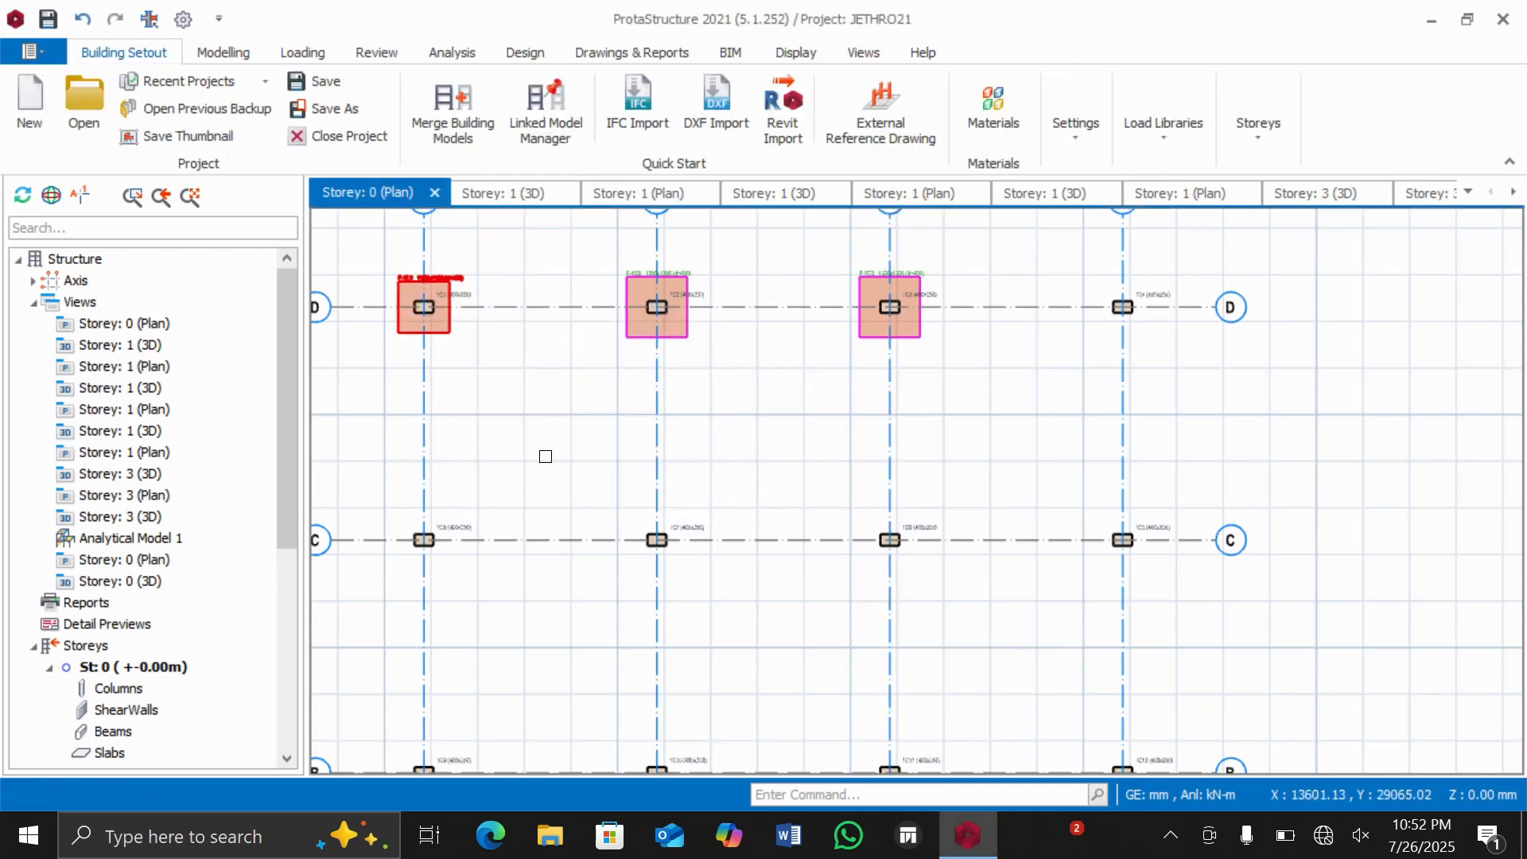
# Step: Insert pad footings under all four columns along axis C (1C5 to 1C8) in one batch design and accept them
pyautogui.scroll(-2, 519, 350)
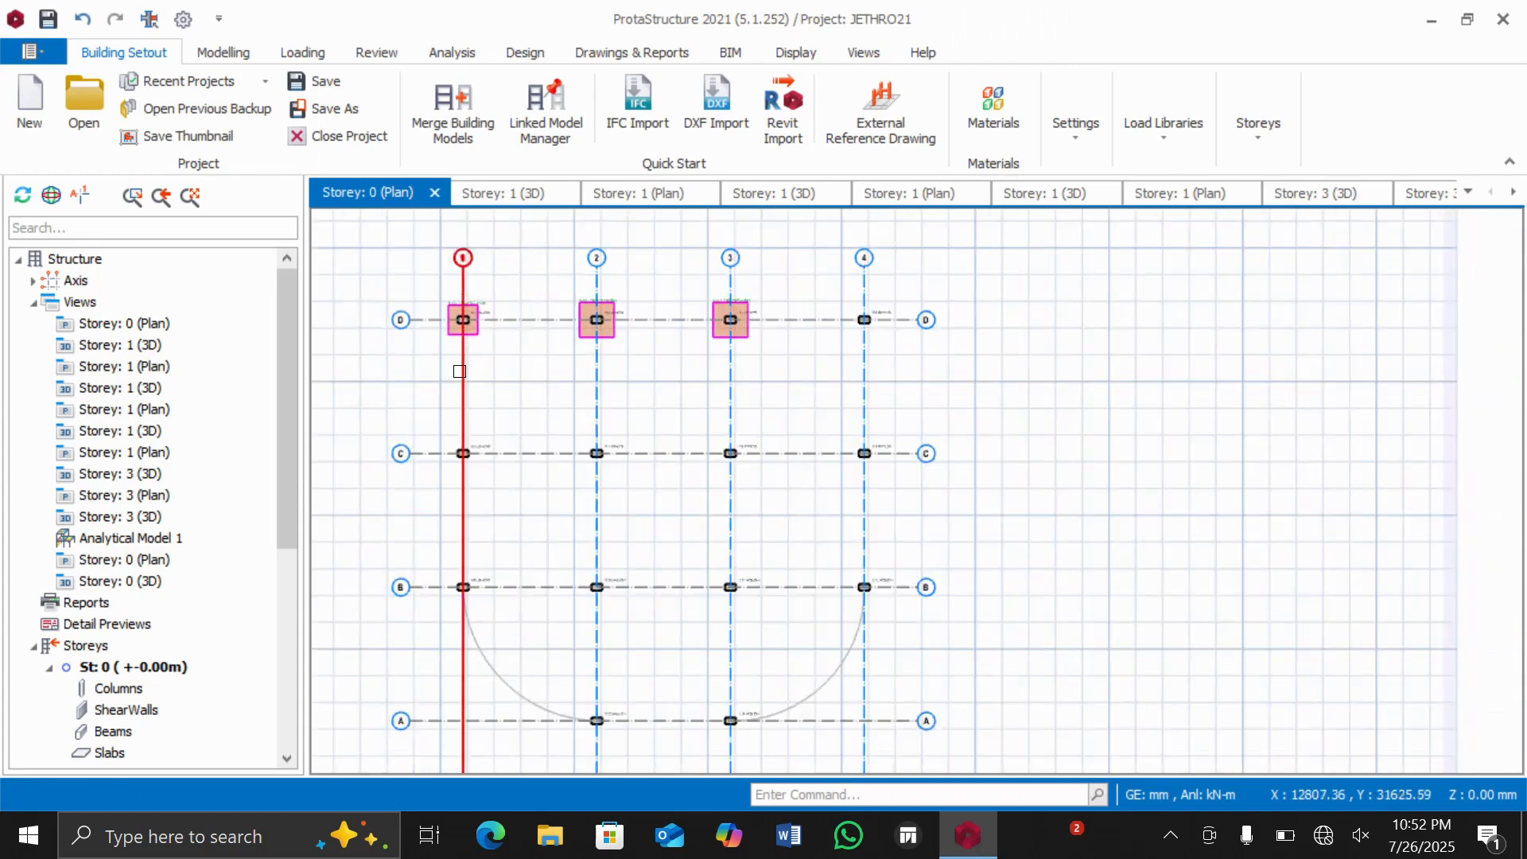
pyautogui.scroll(1, 449, 374)
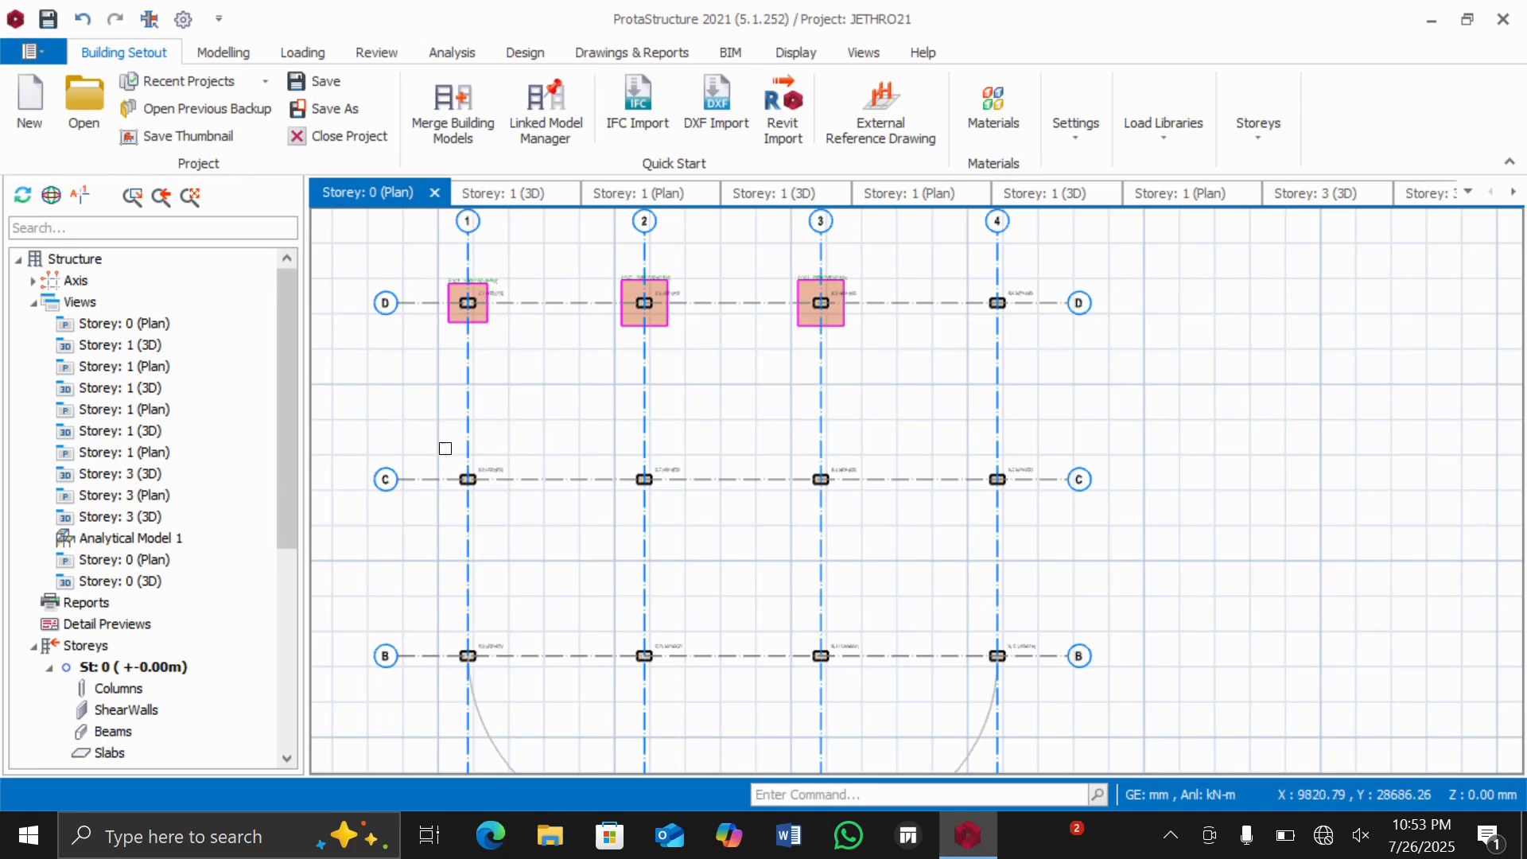
pyautogui.moveTo(442, 442); pyautogui.dragTo(1044, 548)
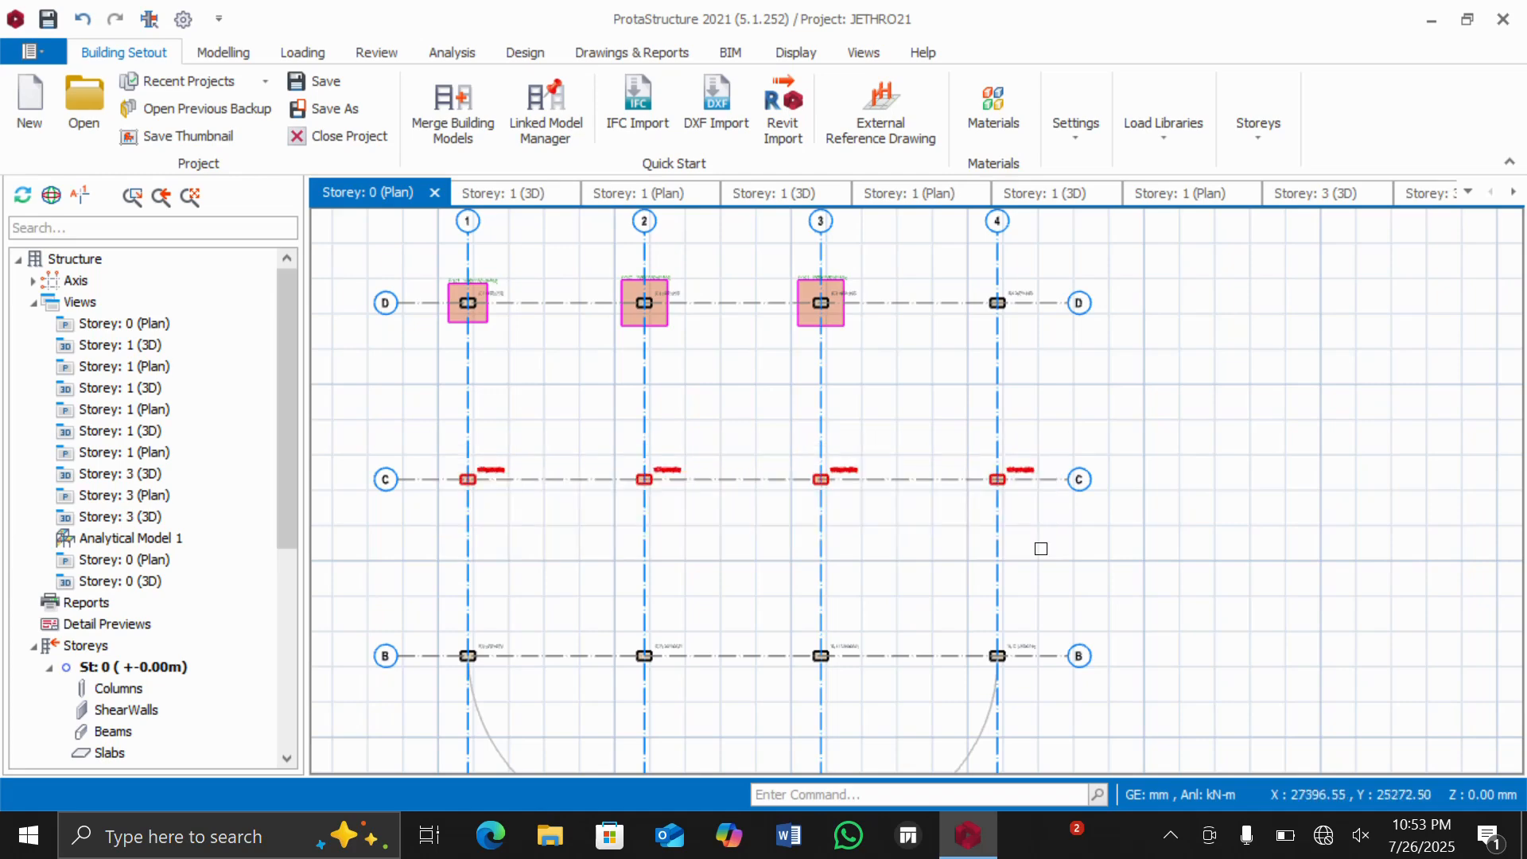
pyautogui.scroll(3, 782, 478)
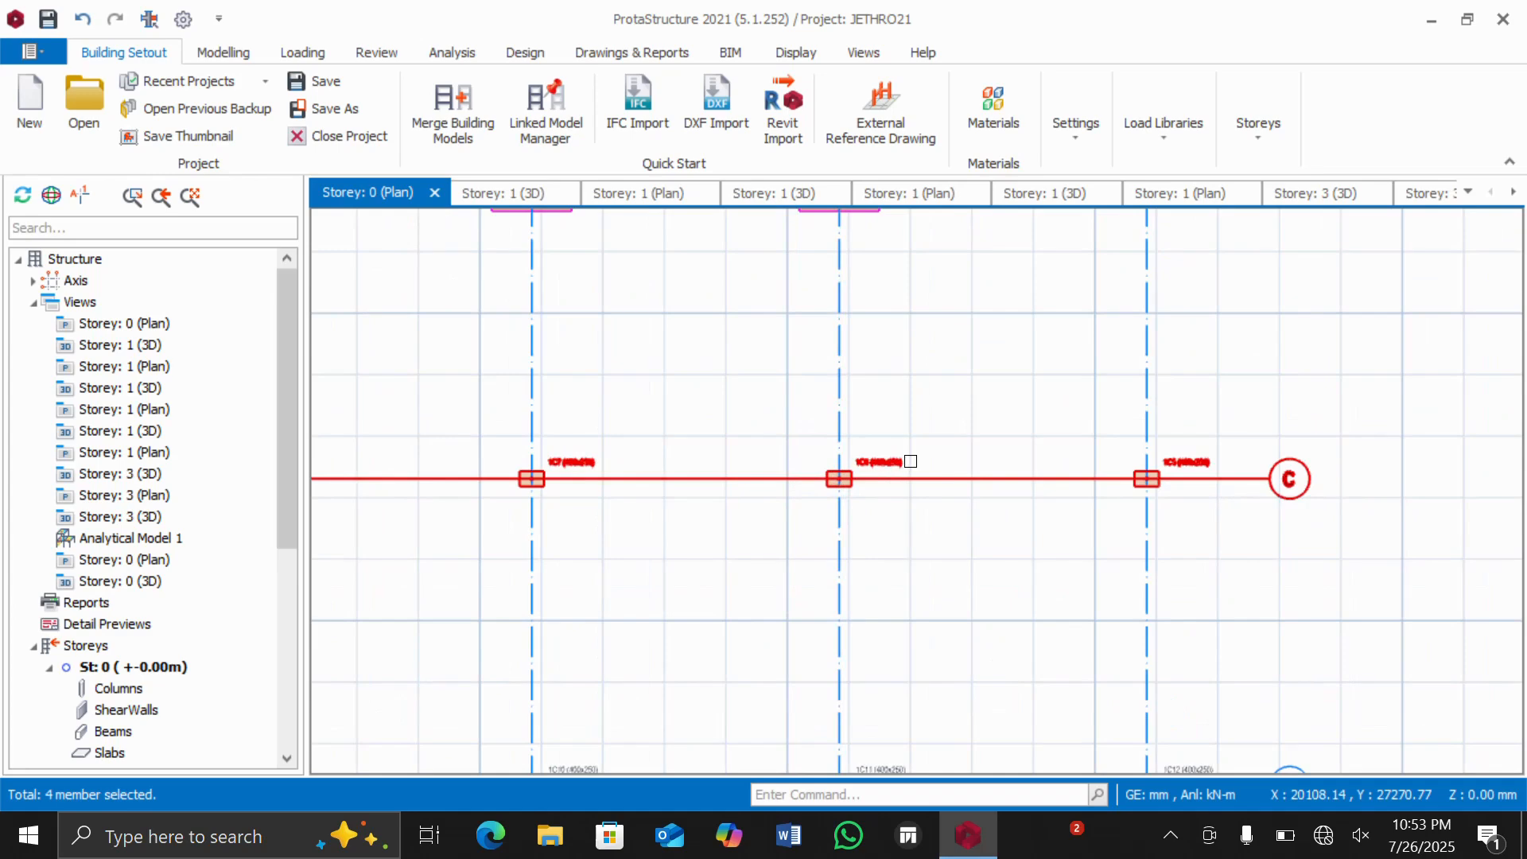
pyautogui.rightClick(883, 467)
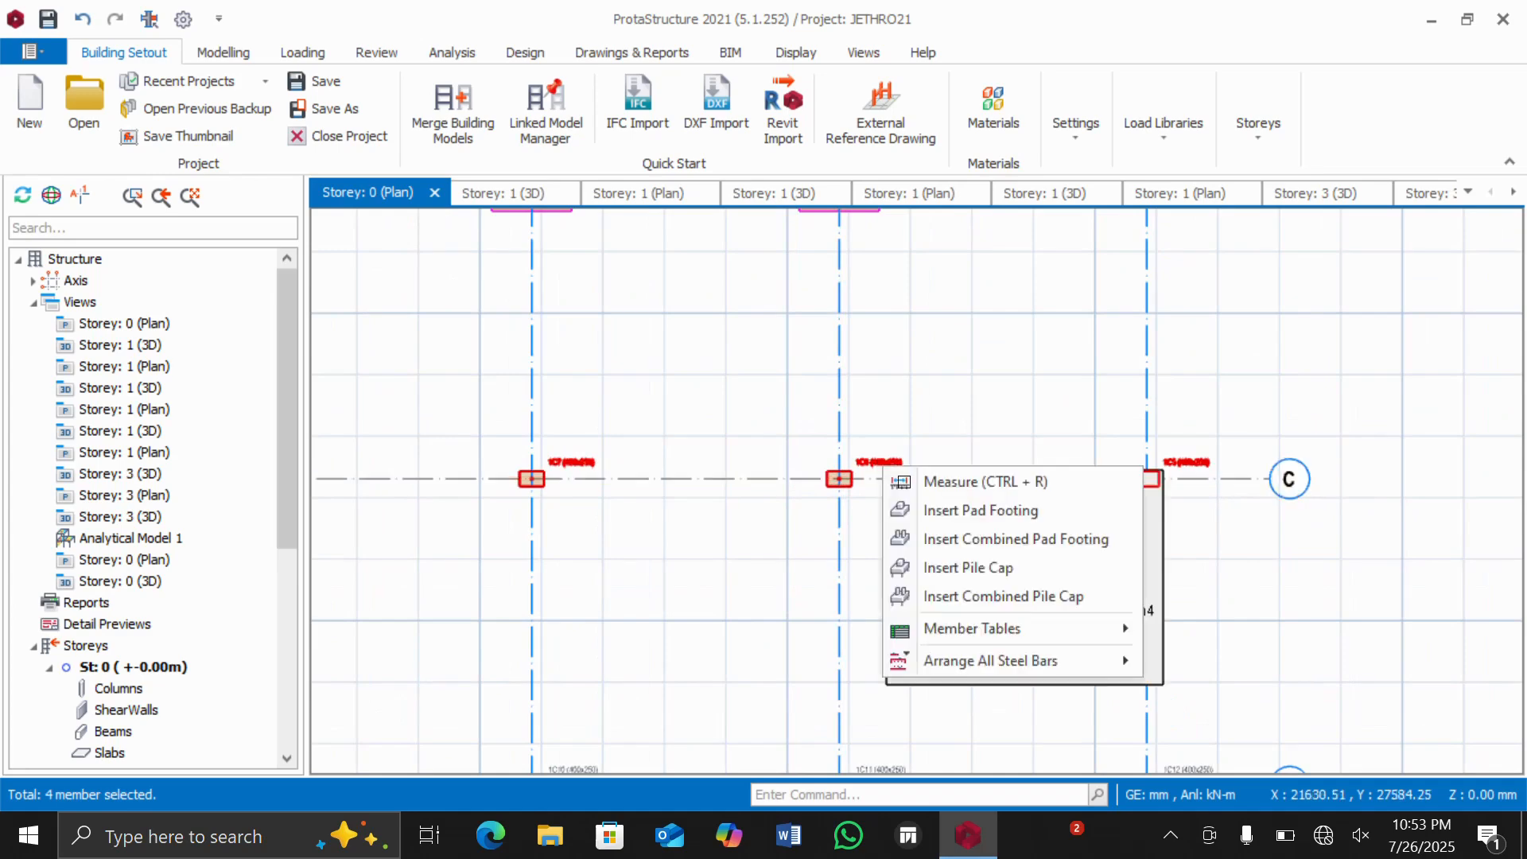
pyautogui.click(938, 507)
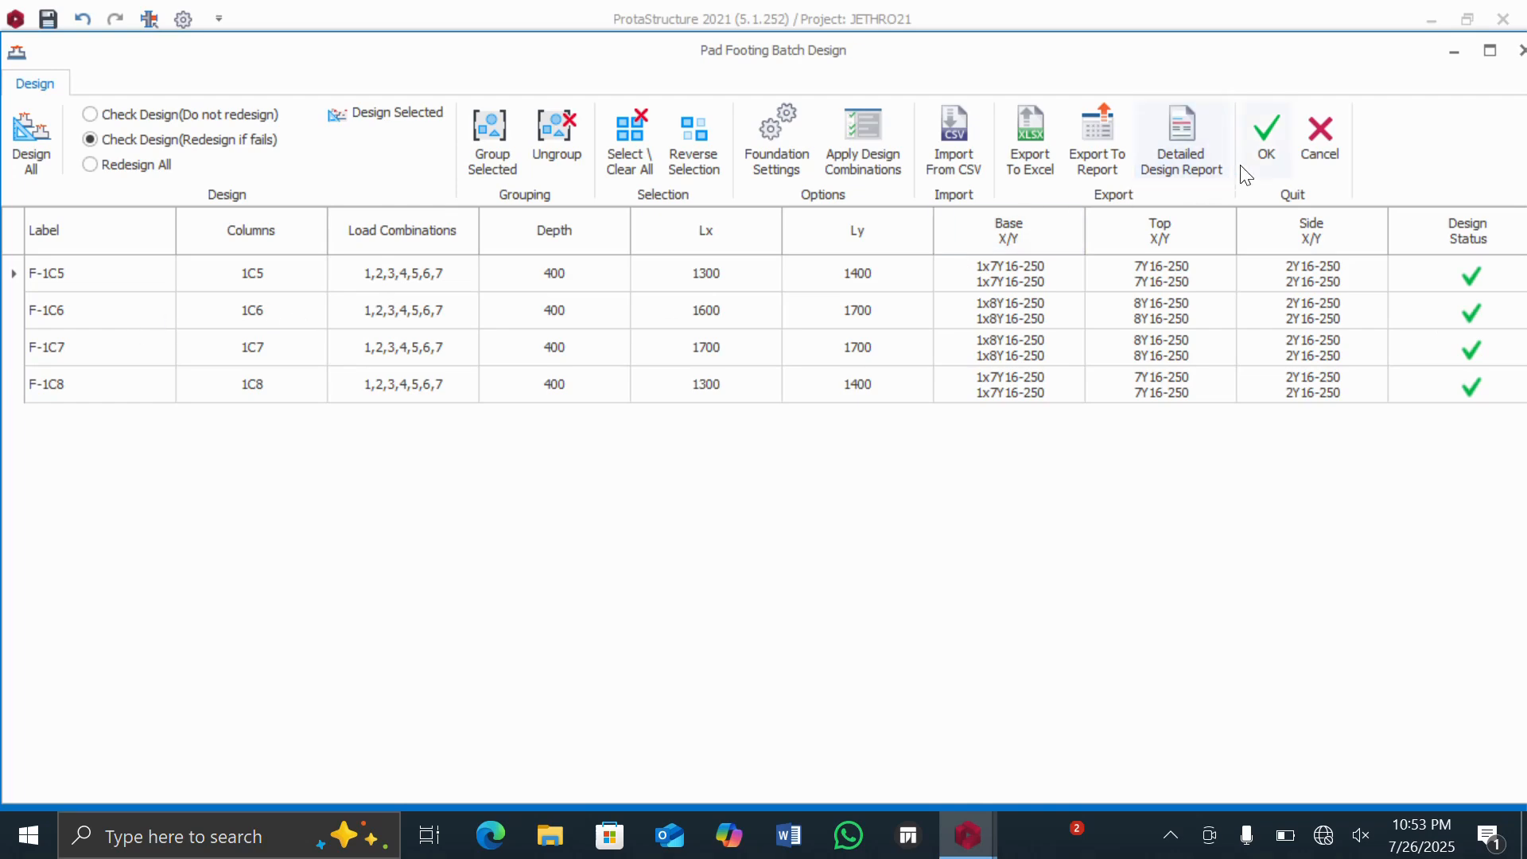
pyautogui.click(1262, 136)
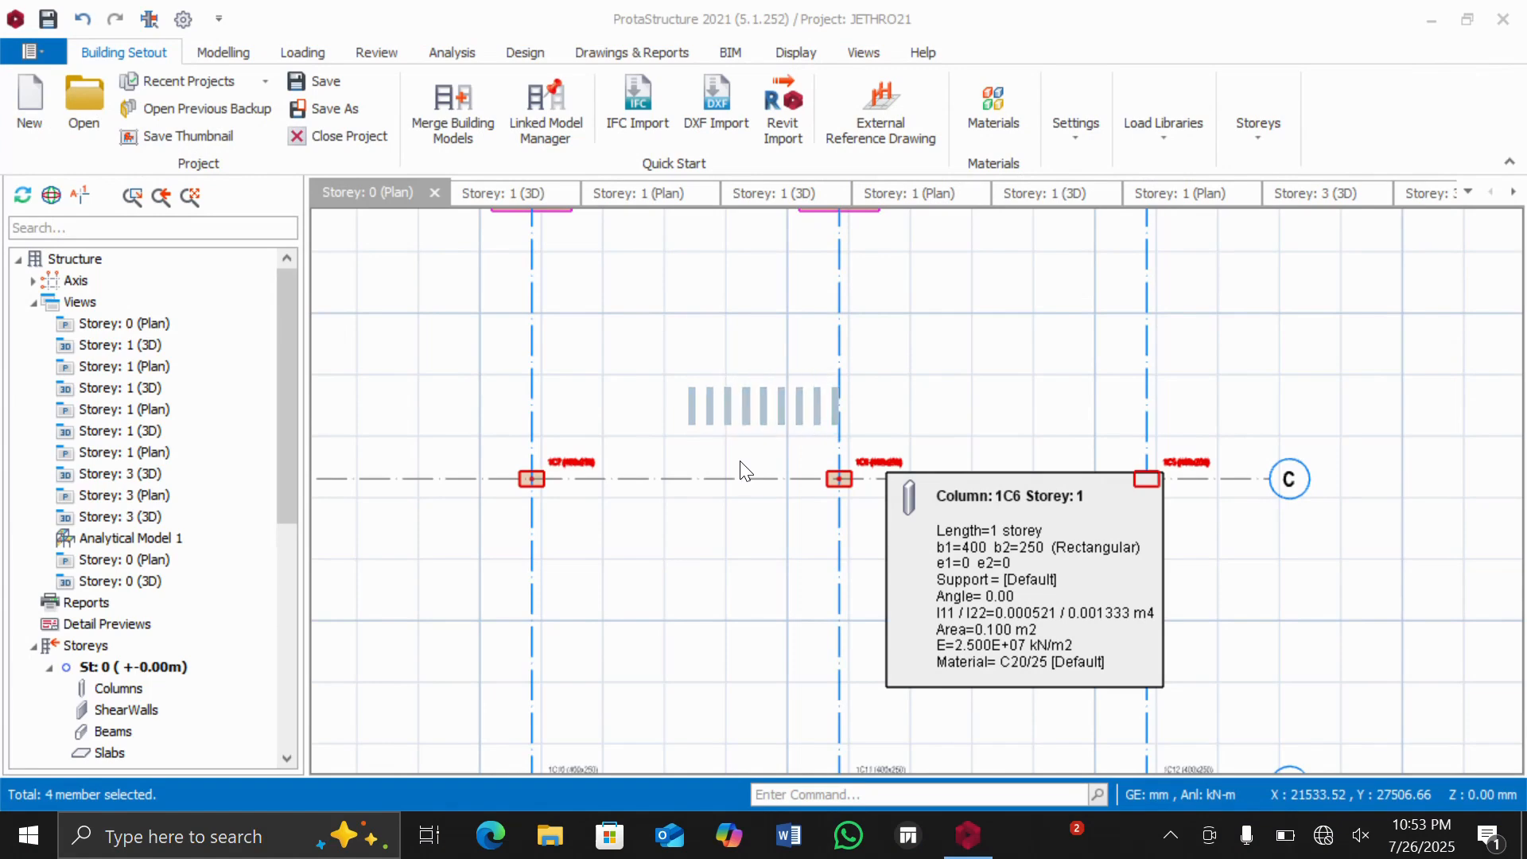
# Step: Batch-design separate pad footings for columns 1C9, 1C10, 1C11, 1C13 and 1C14 on axes B and A, and accept them
pyautogui.scroll(-2, 758, 436)
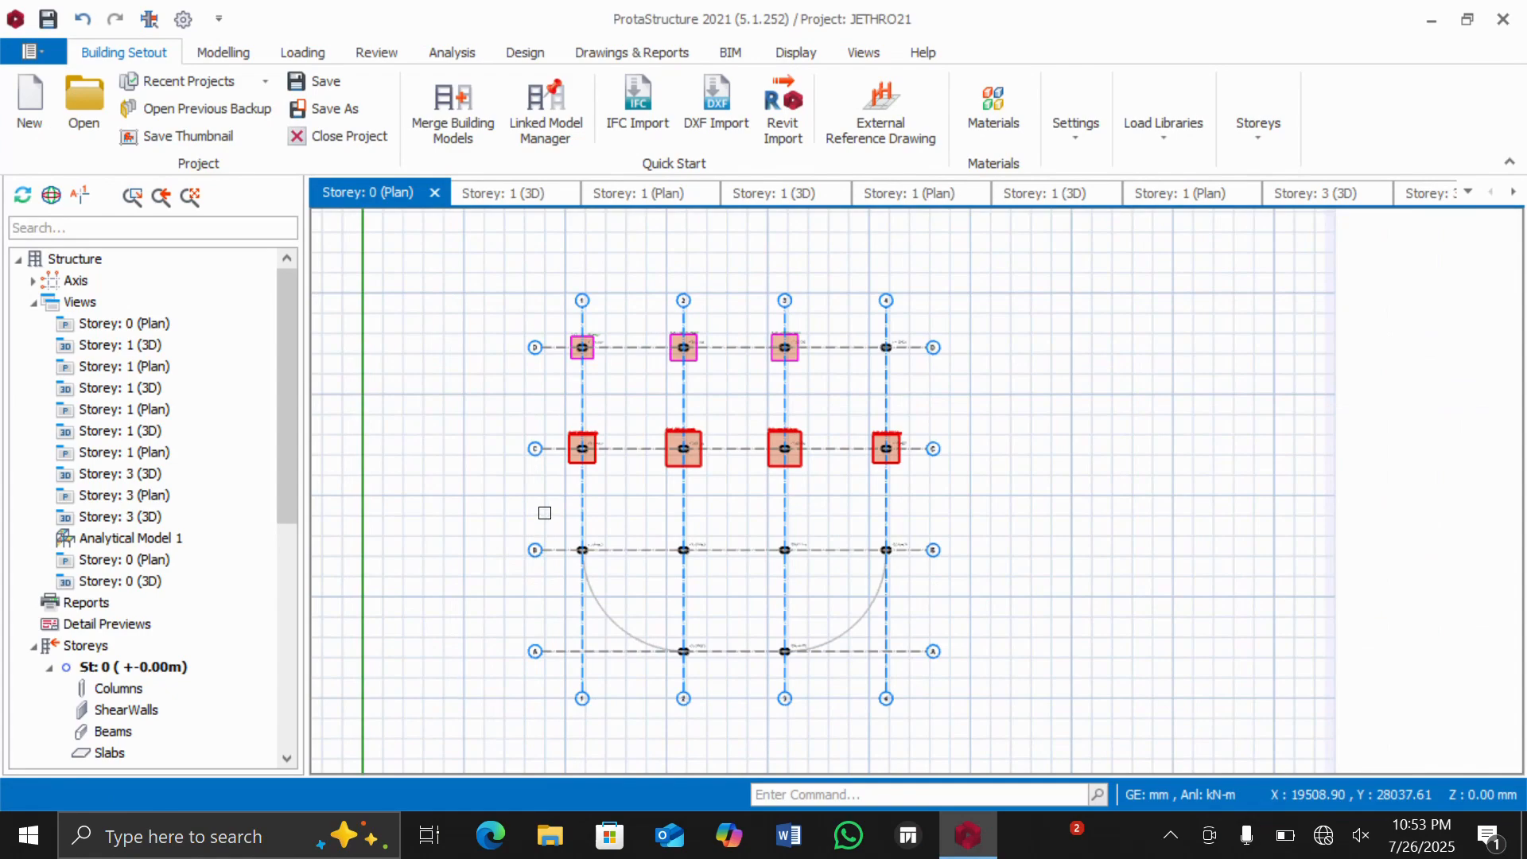
pyautogui.moveTo(549, 512); pyautogui.dragTo(902, 666)
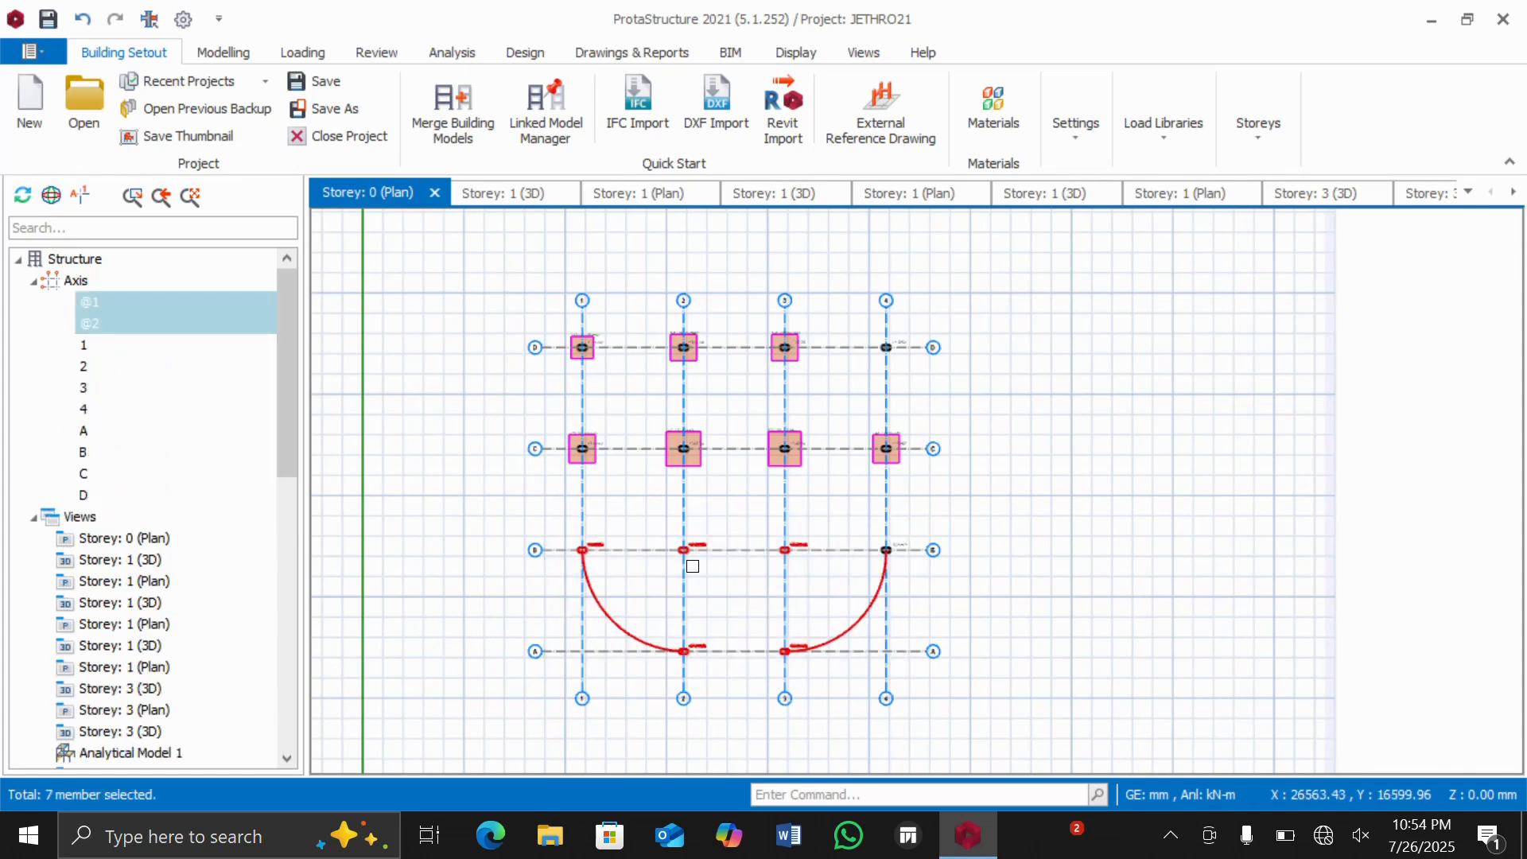
pyautogui.scroll(4, 693, 566)
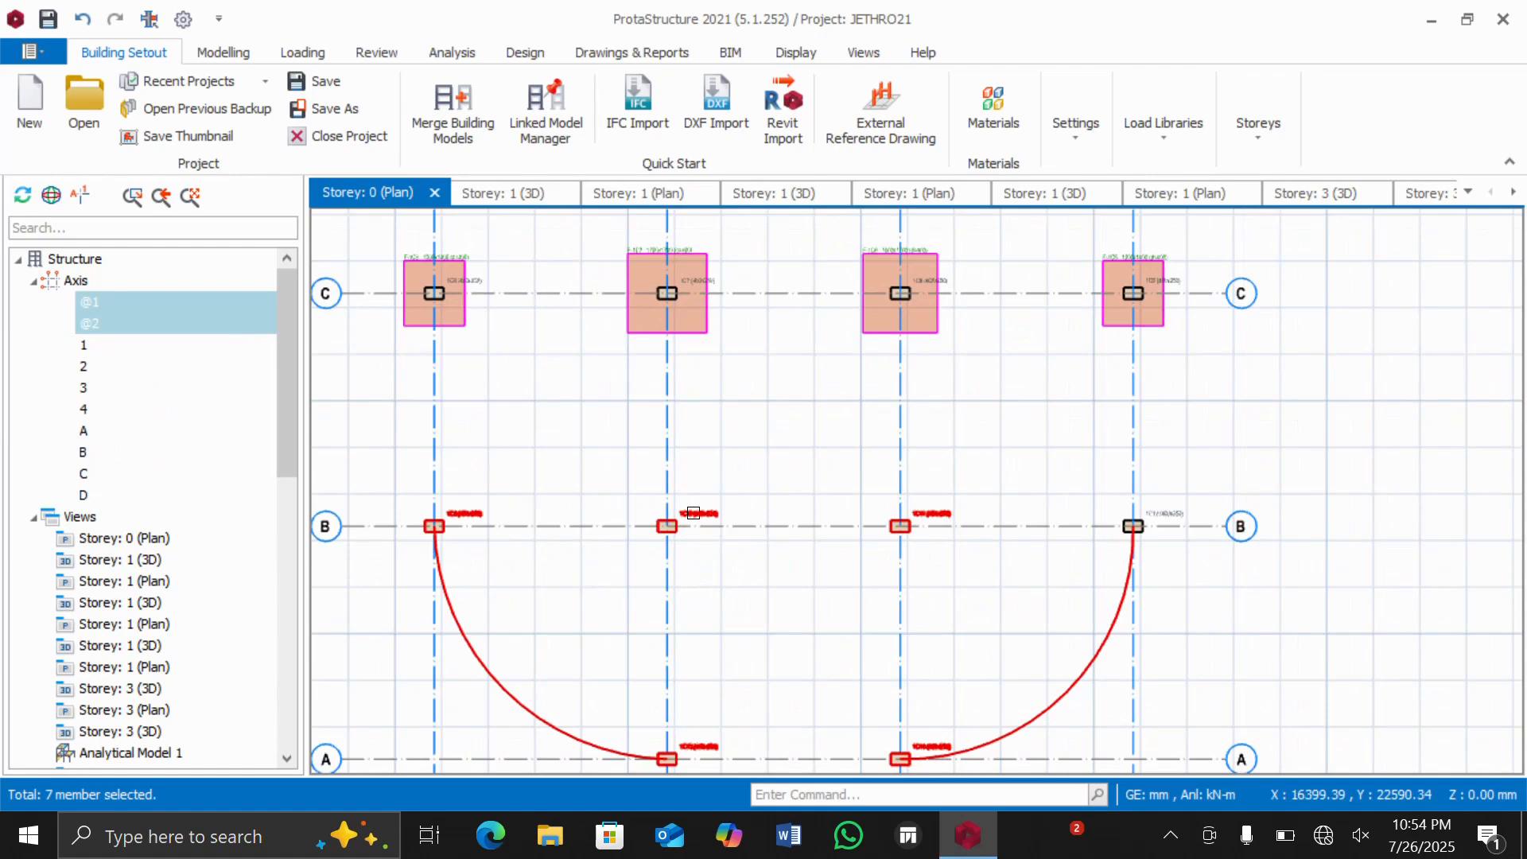
pyautogui.rightClick(693, 513)
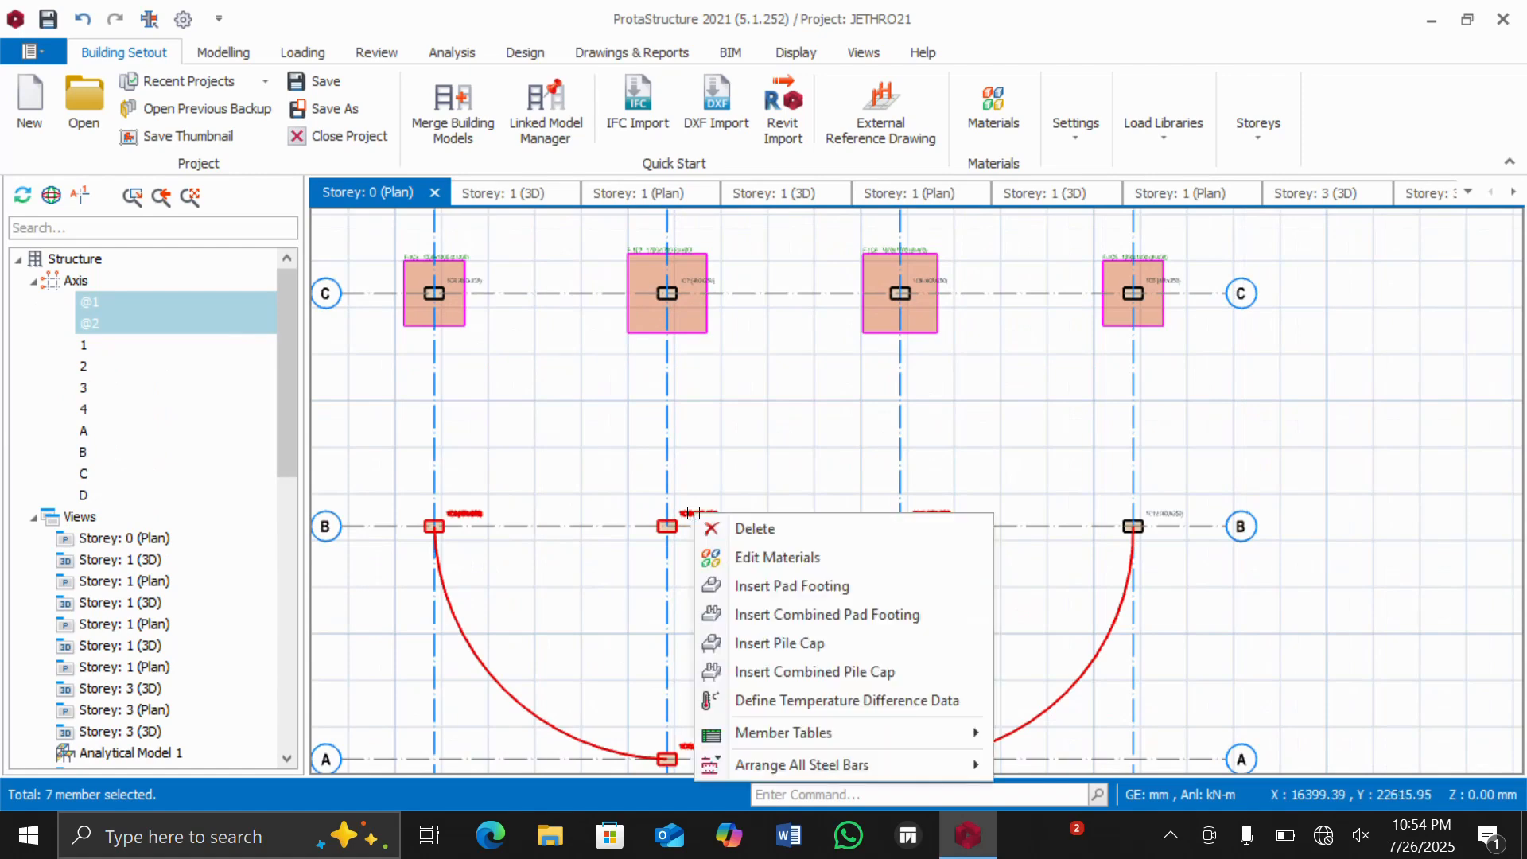
pyautogui.click(752, 590)
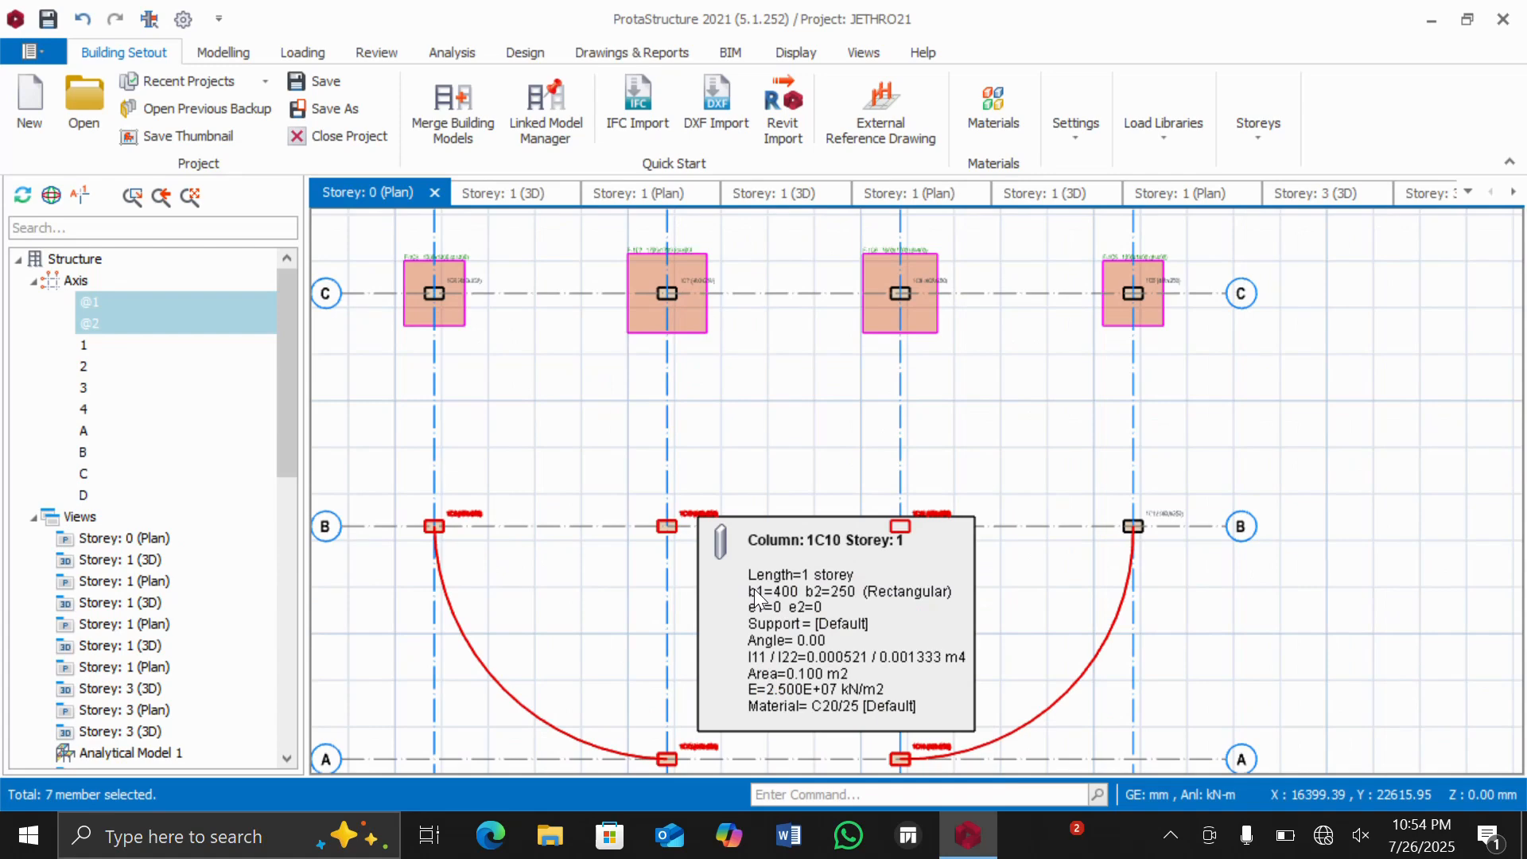
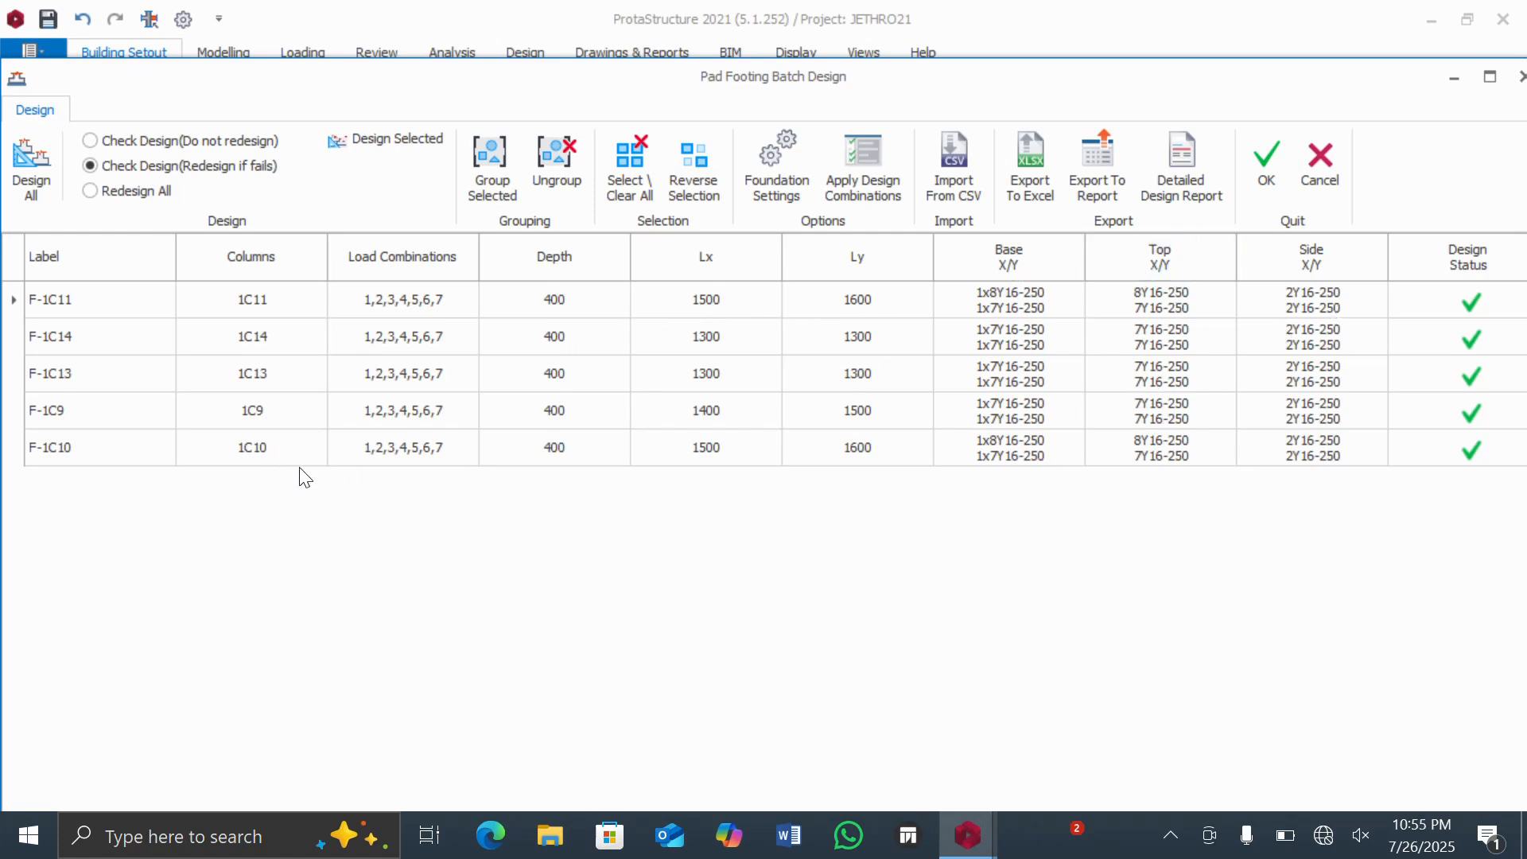
pyautogui.click(1263, 176)
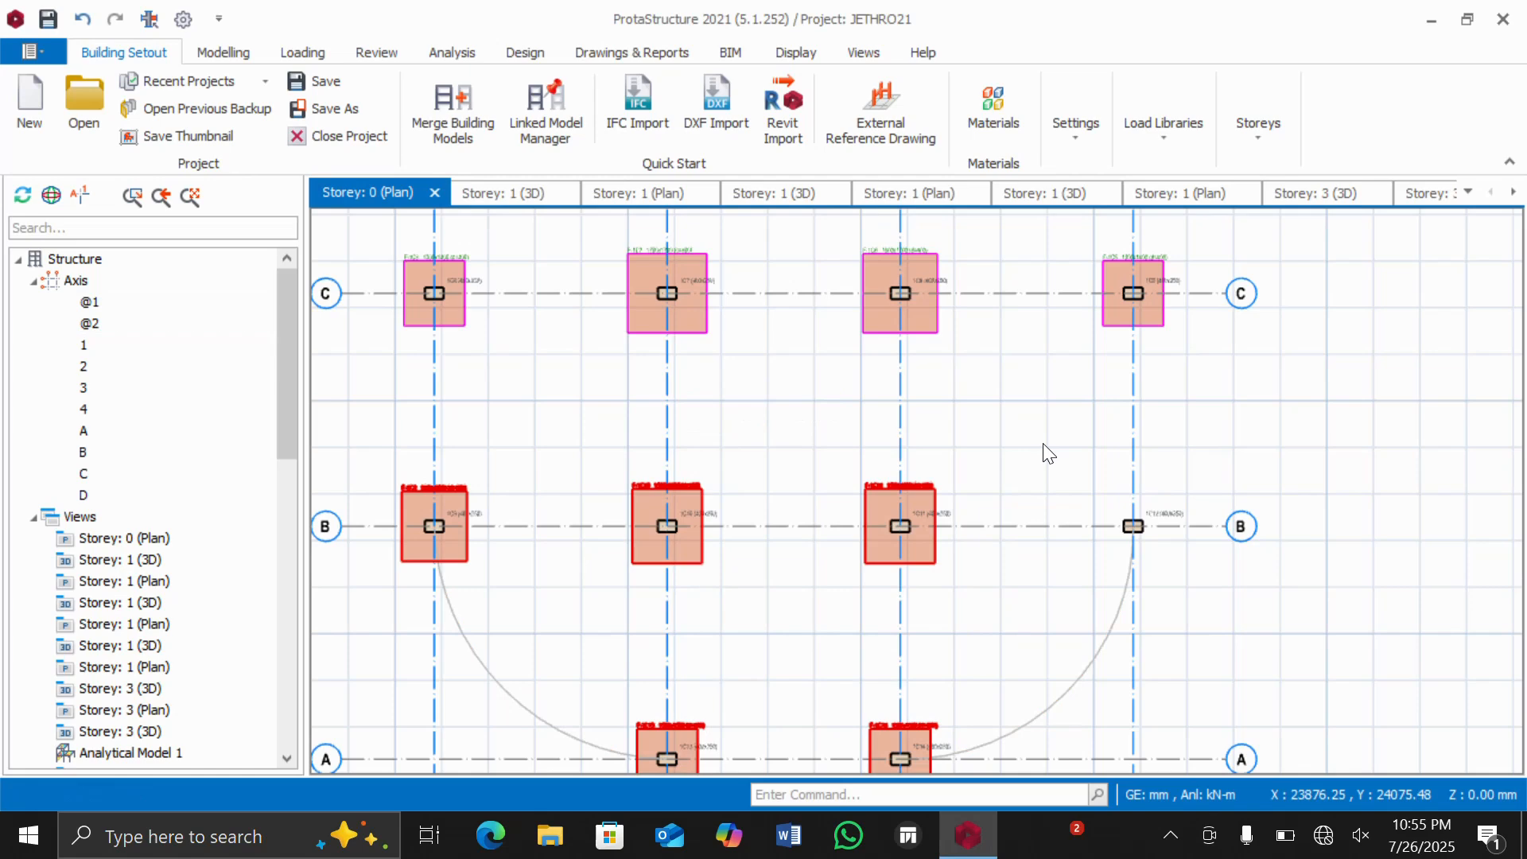
# Step: Insert a pad footing under column 1C12 at axes B and 4, accepting the proposed geometry and design
pyautogui.scroll(-1, 1118, 629)
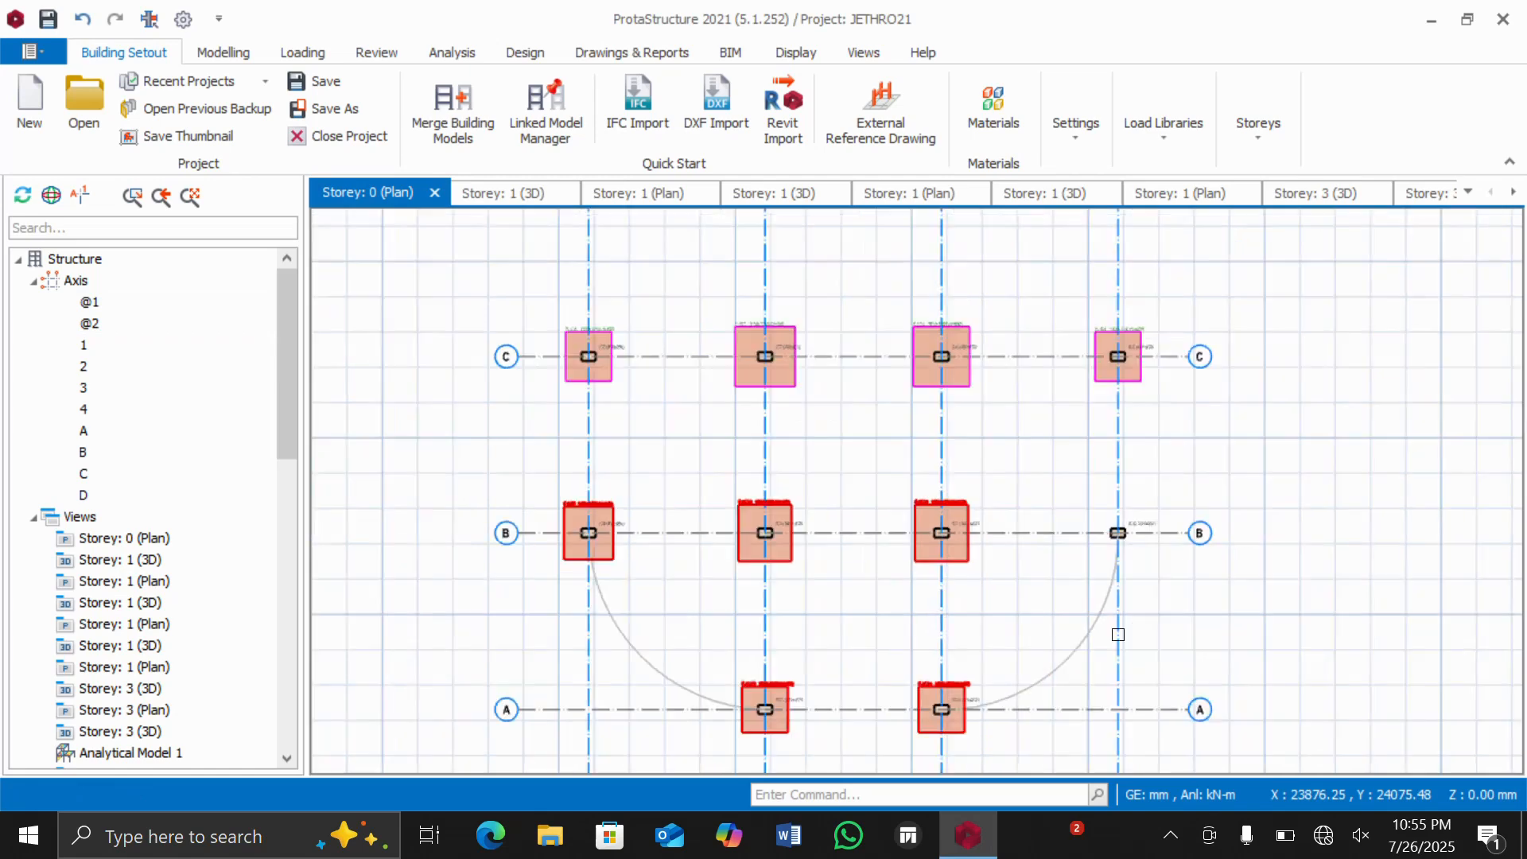
pyautogui.scroll(1, 1128, 424)
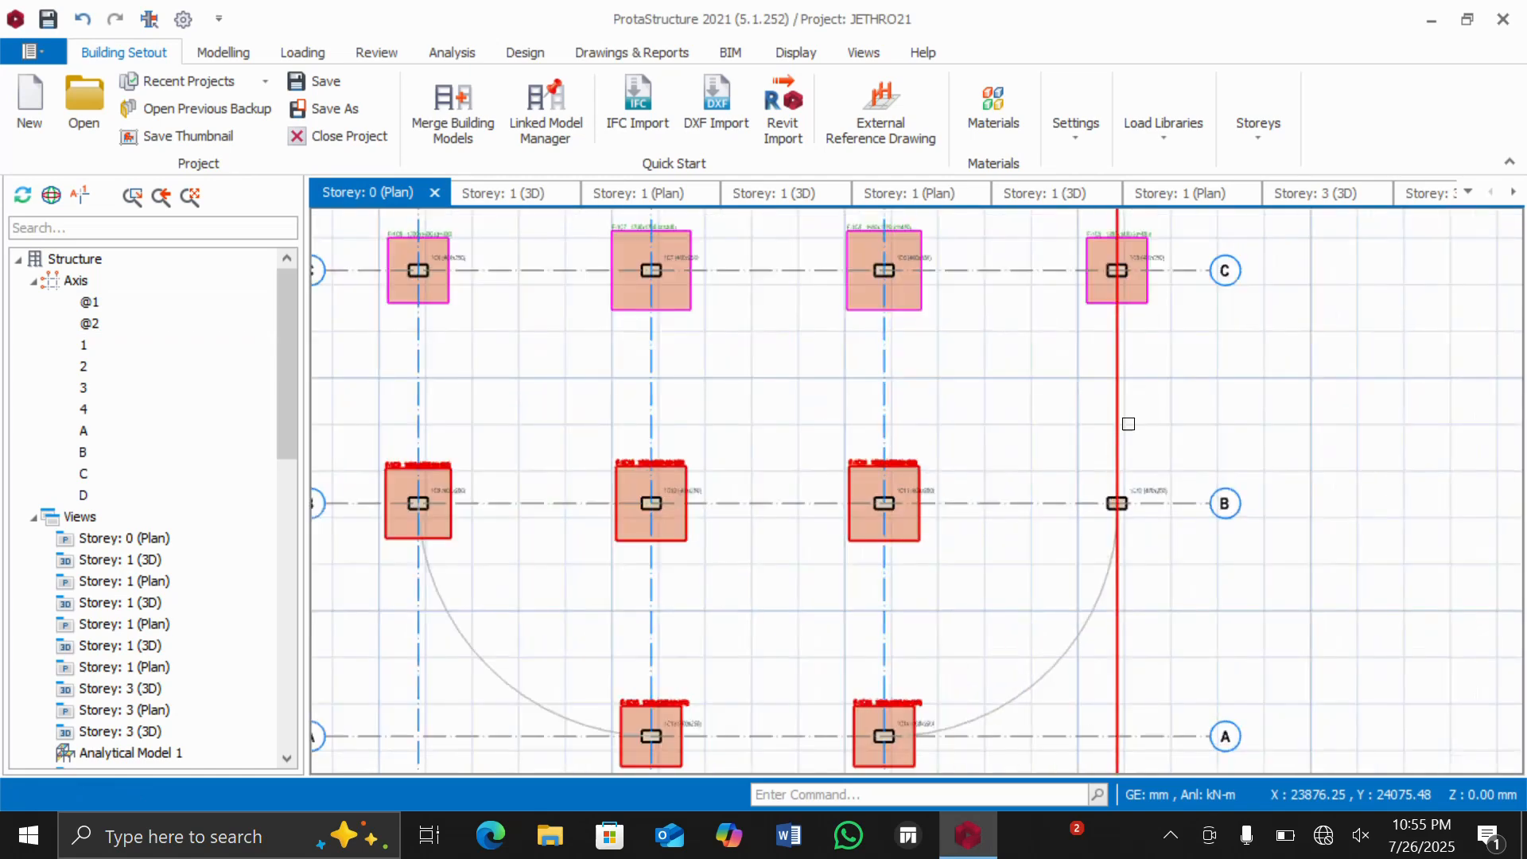
pyautogui.click(1144, 485)
pyautogui.rightClick(1156, 489)
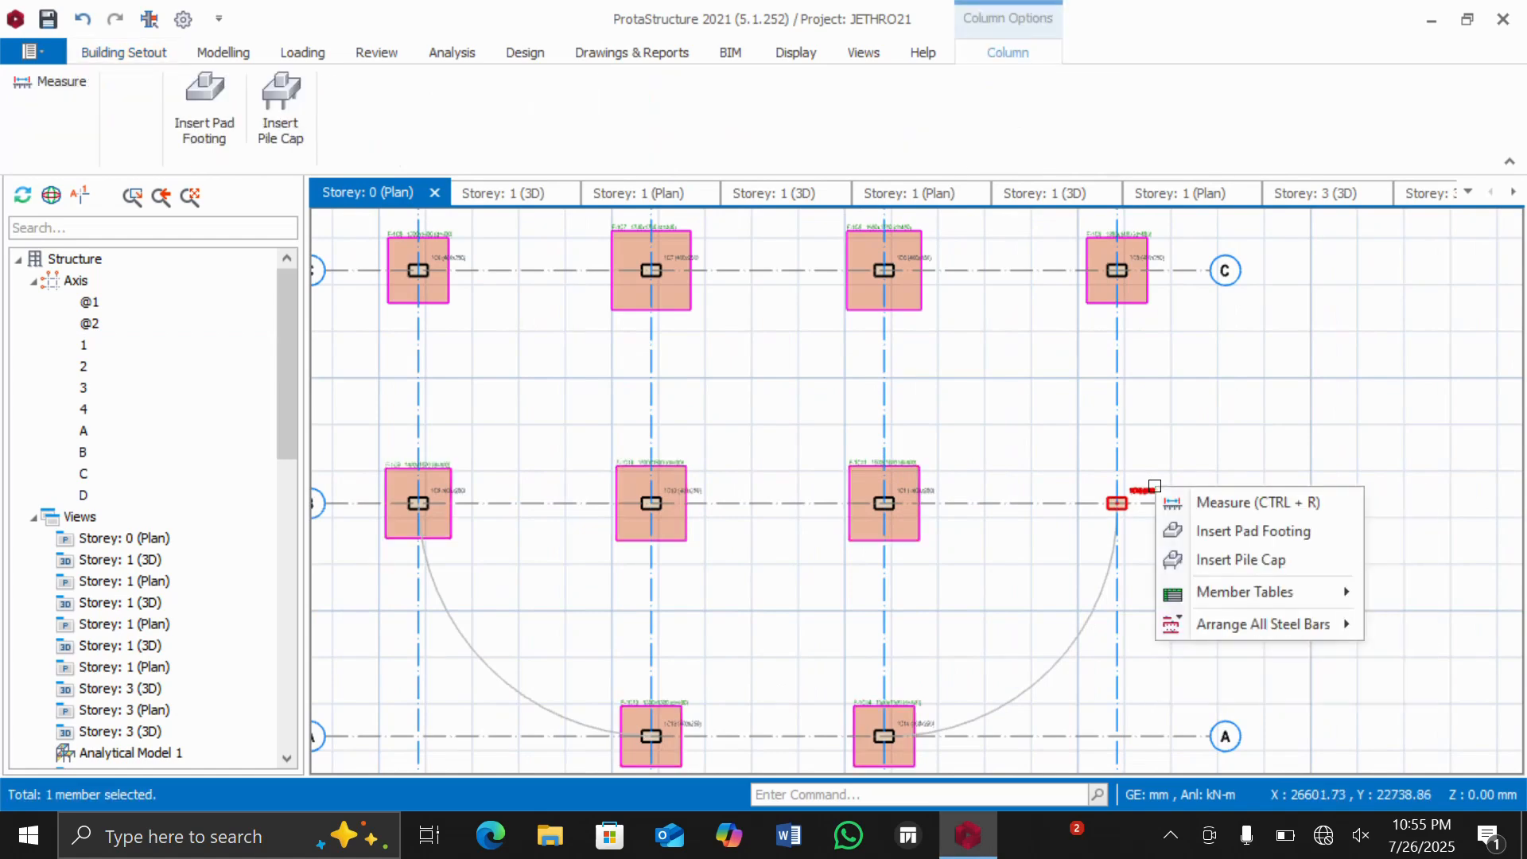
pyautogui.click(1217, 531)
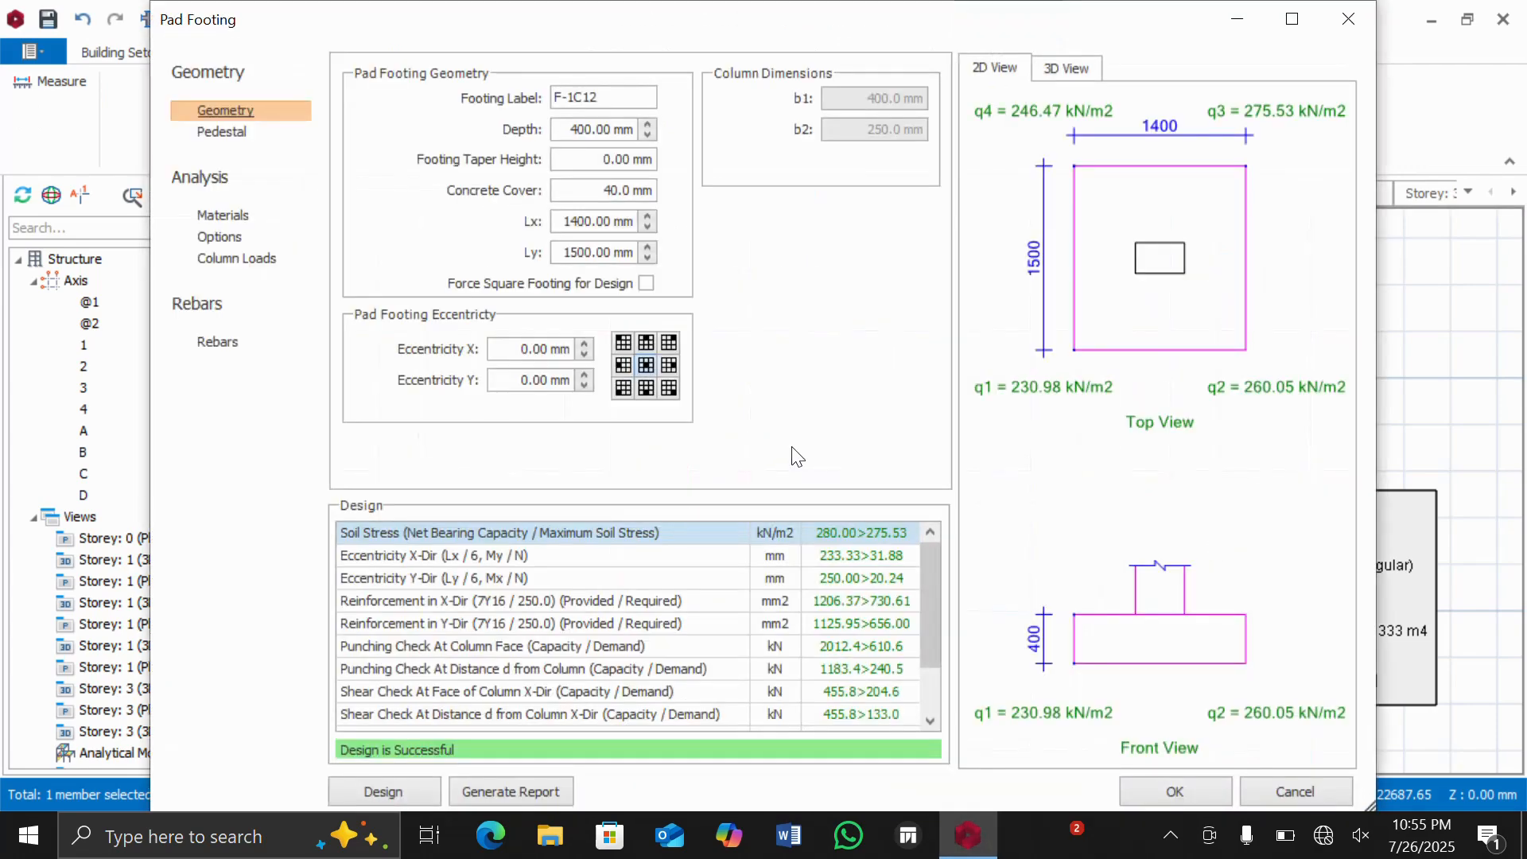
pyautogui.click(1176, 791)
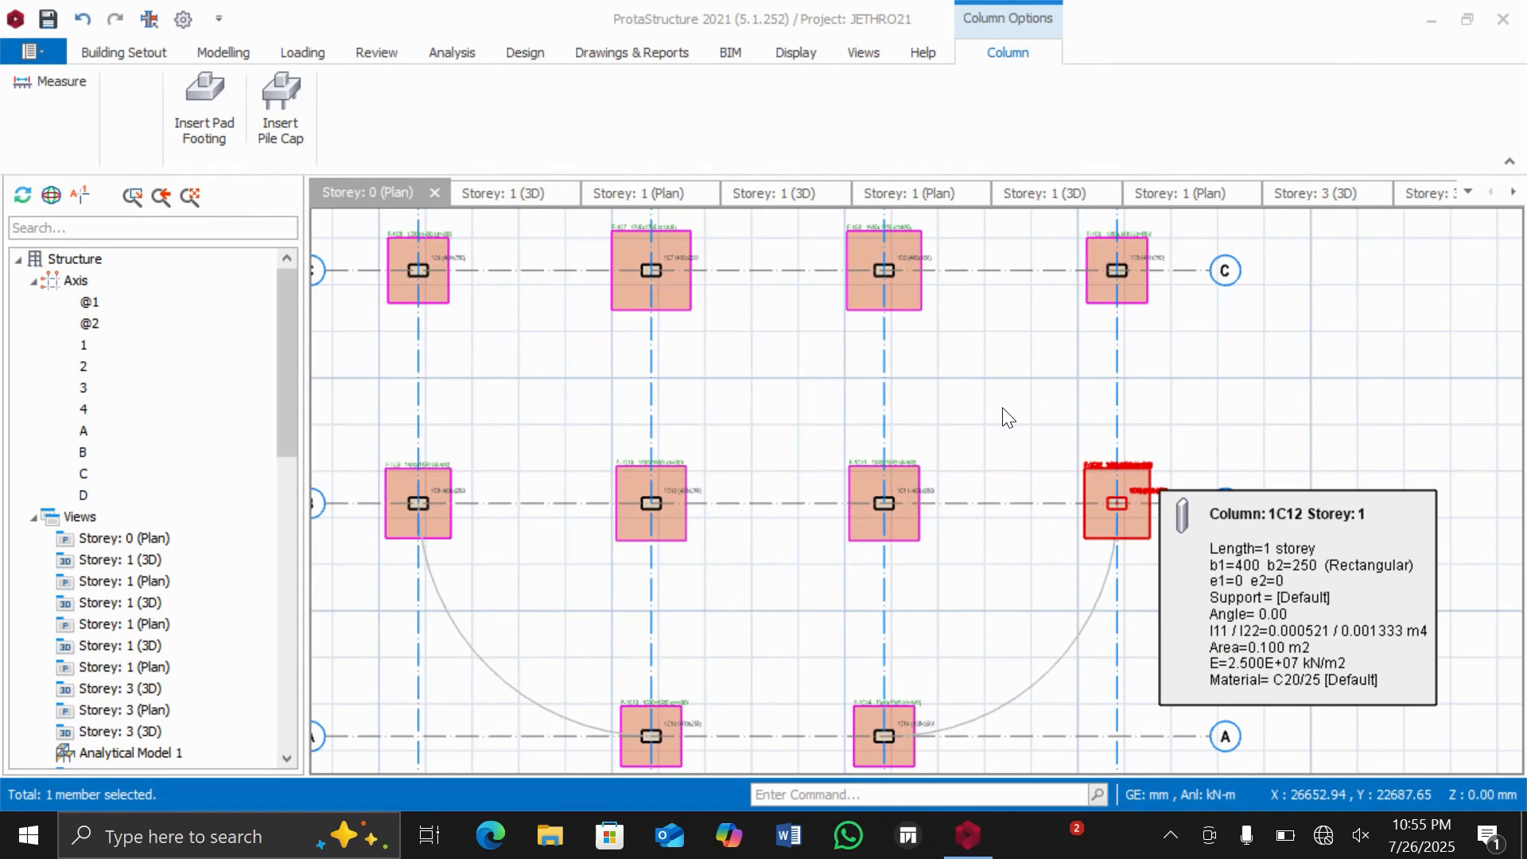
pyautogui.press('Escape')
# Step: Insert a pad footing under column 1C4 at axes D and 4, accepting the proposed geometry and design
pyautogui.scroll(-5, 1174, 275)
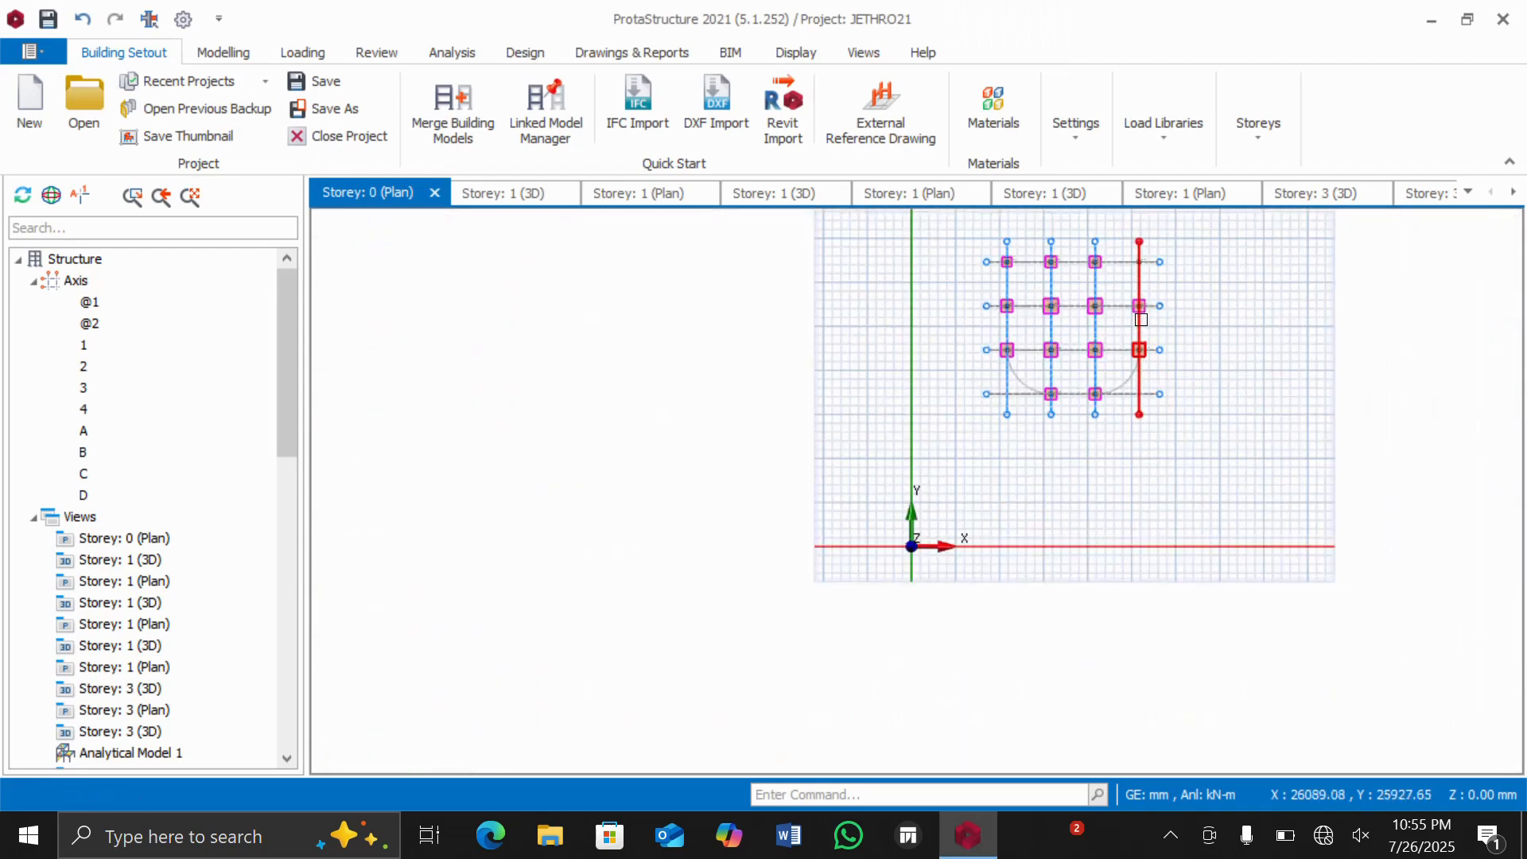
pyautogui.scroll(5, 1134, 254)
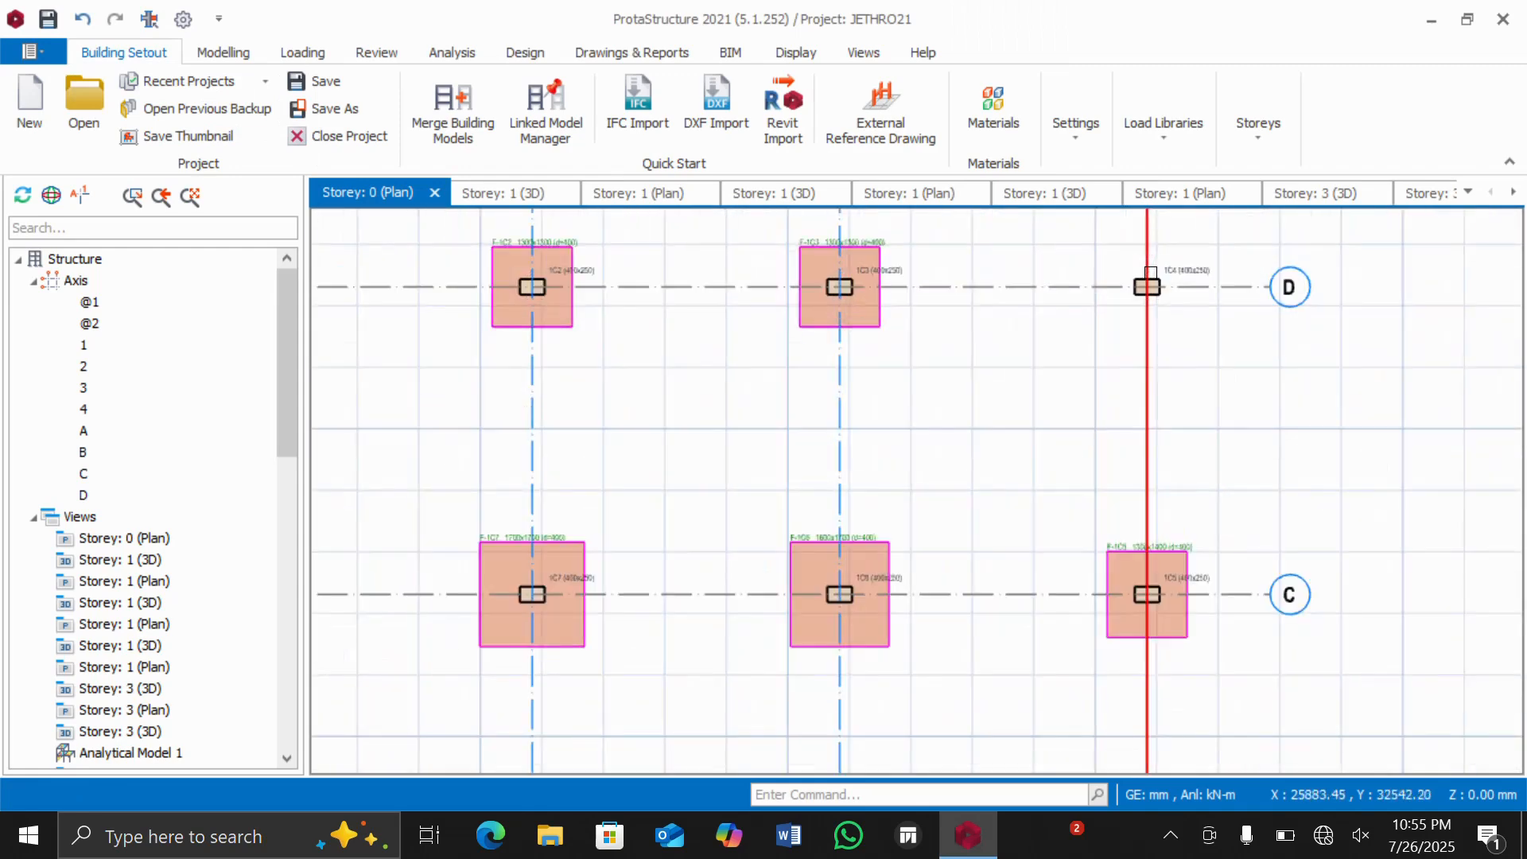
pyautogui.rightClick(1203, 271)
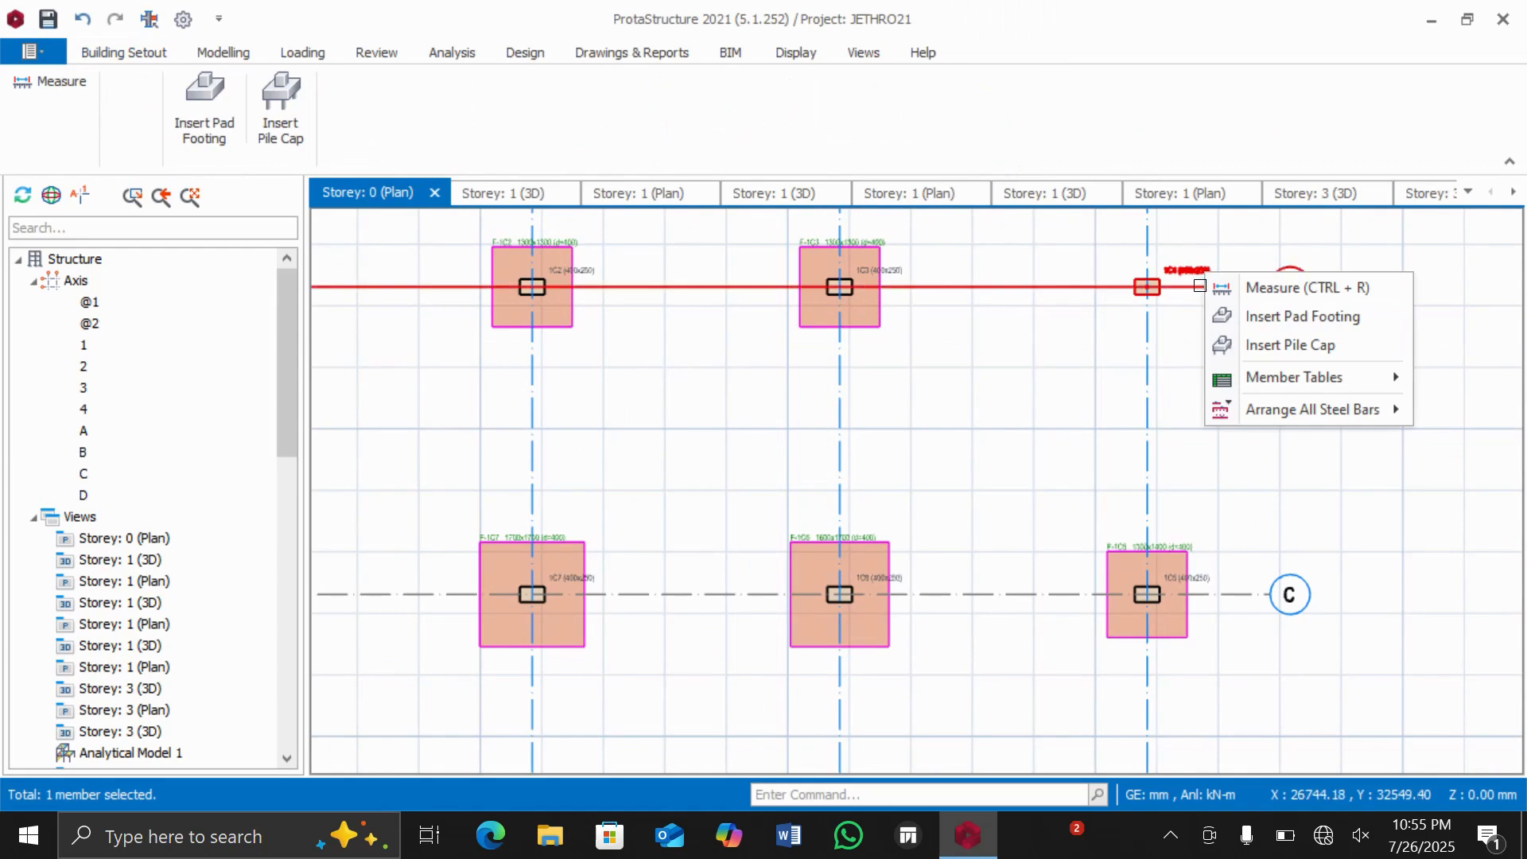
pyautogui.click(1254, 321)
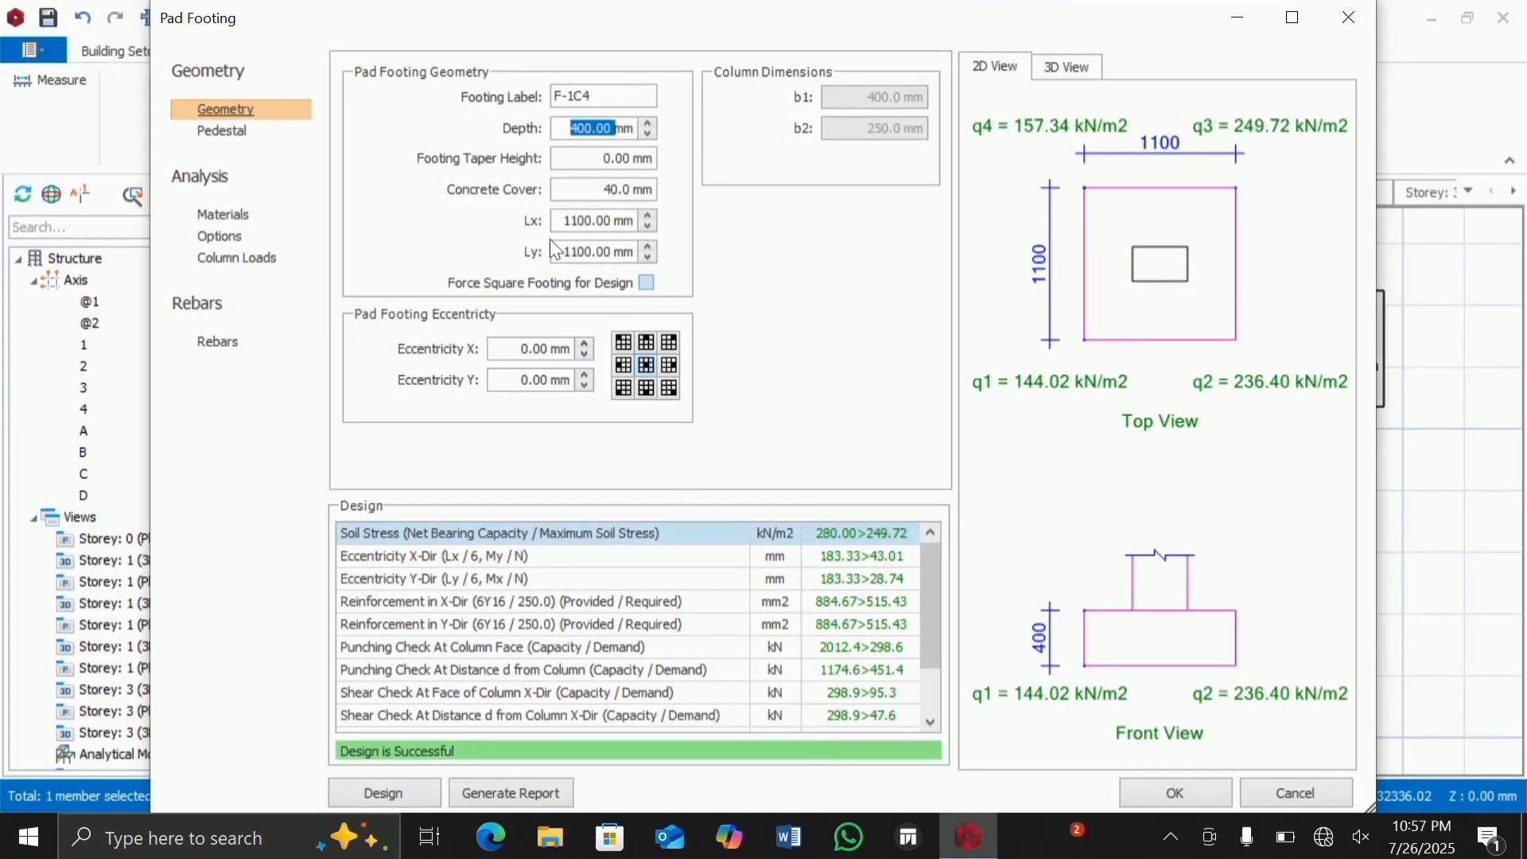
pyautogui.click(619, 191)
pyautogui.click(1163, 796)
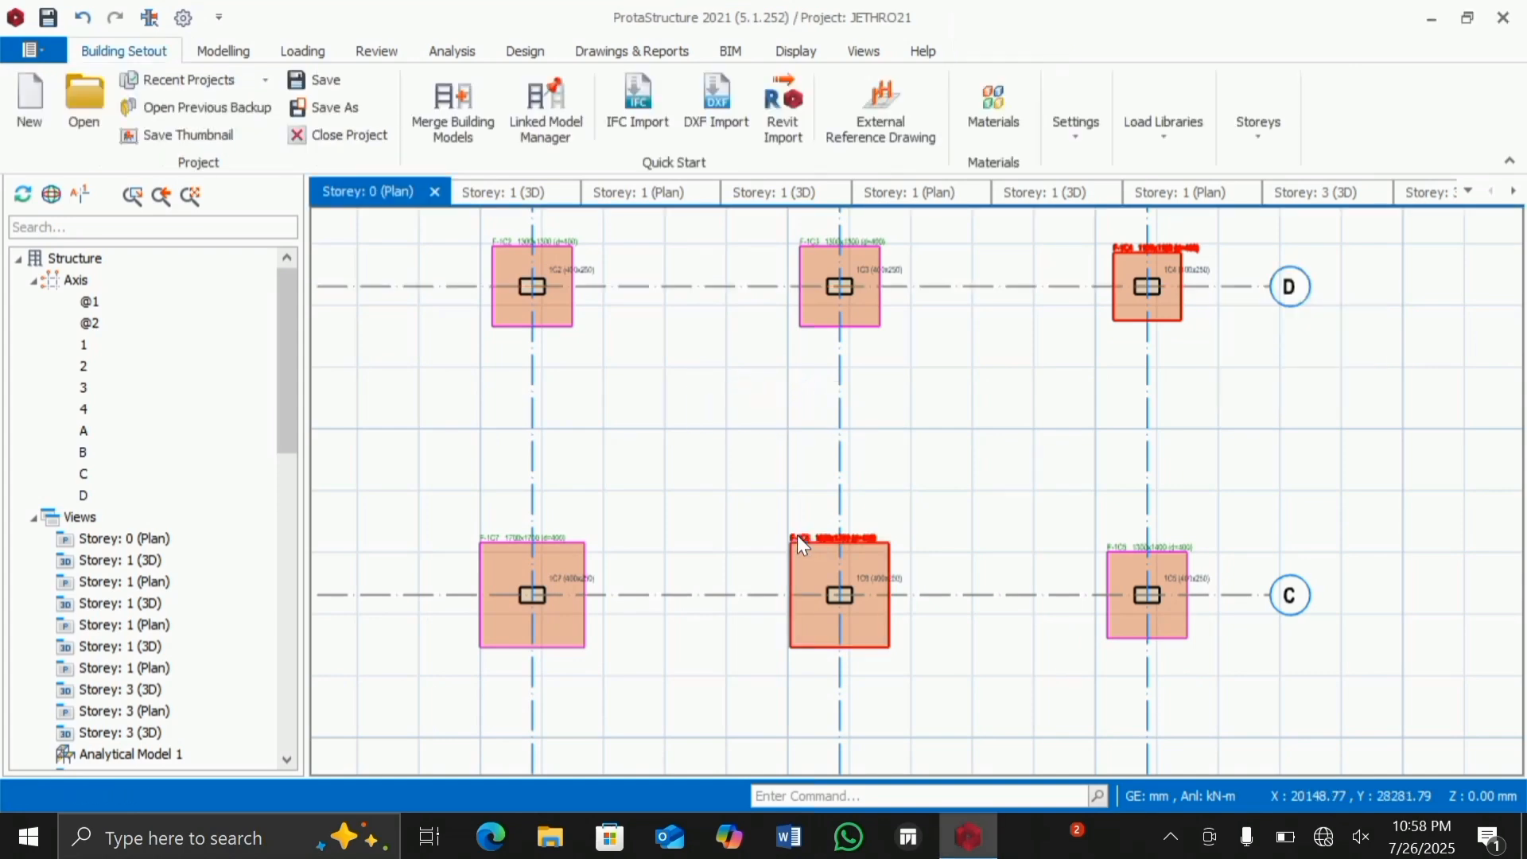
# Step: Check the storey 0 plan for columns without a footing and open a new 3D physical model view
pyautogui.scroll(-5, 791, 437)
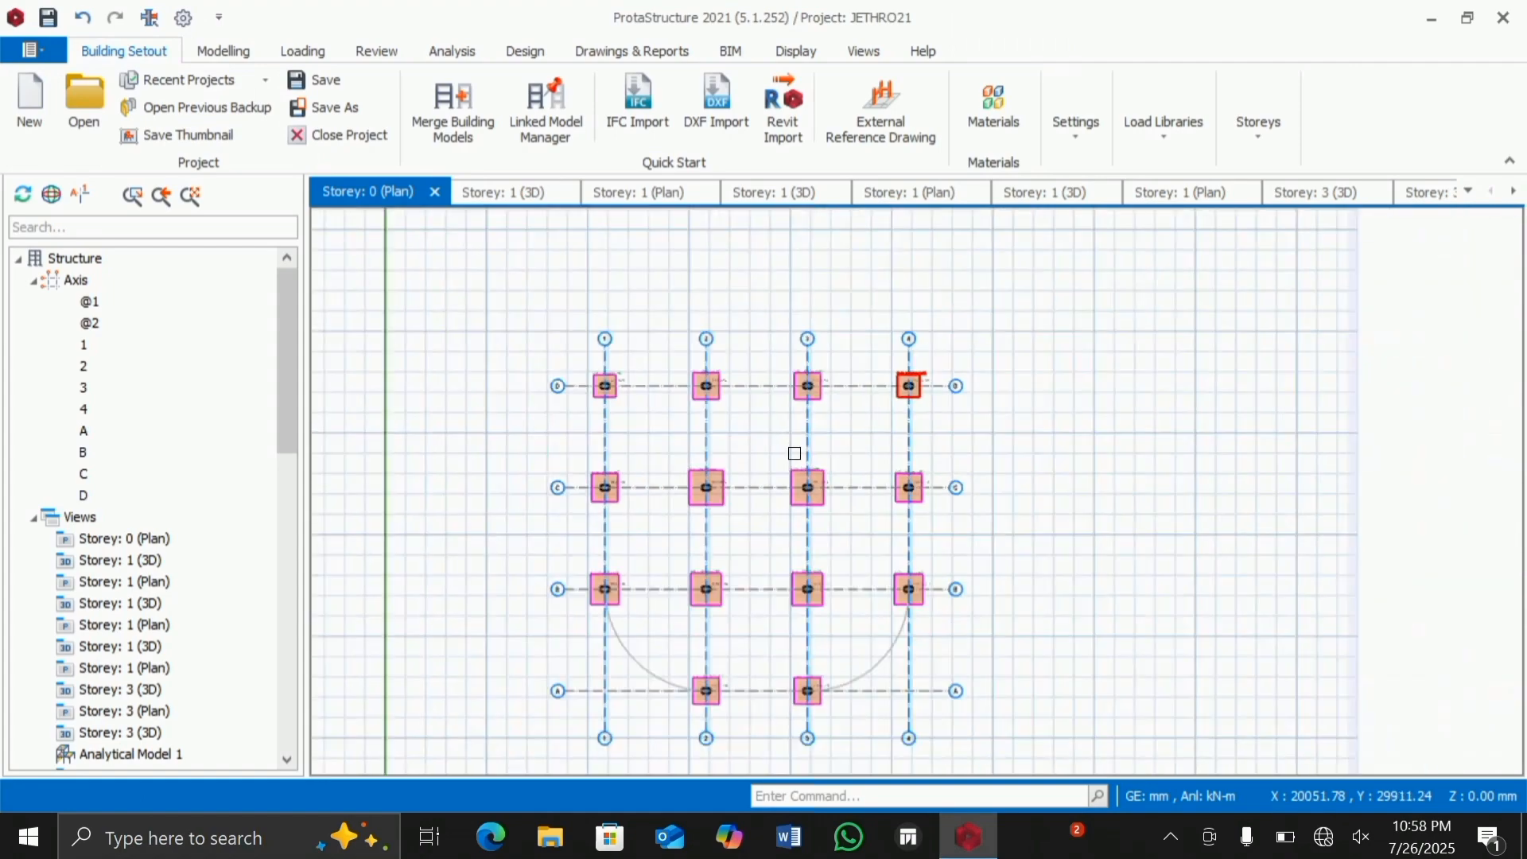
pyautogui.scroll(4, 760, 619)
pyautogui.scroll(-2, 760, 618)
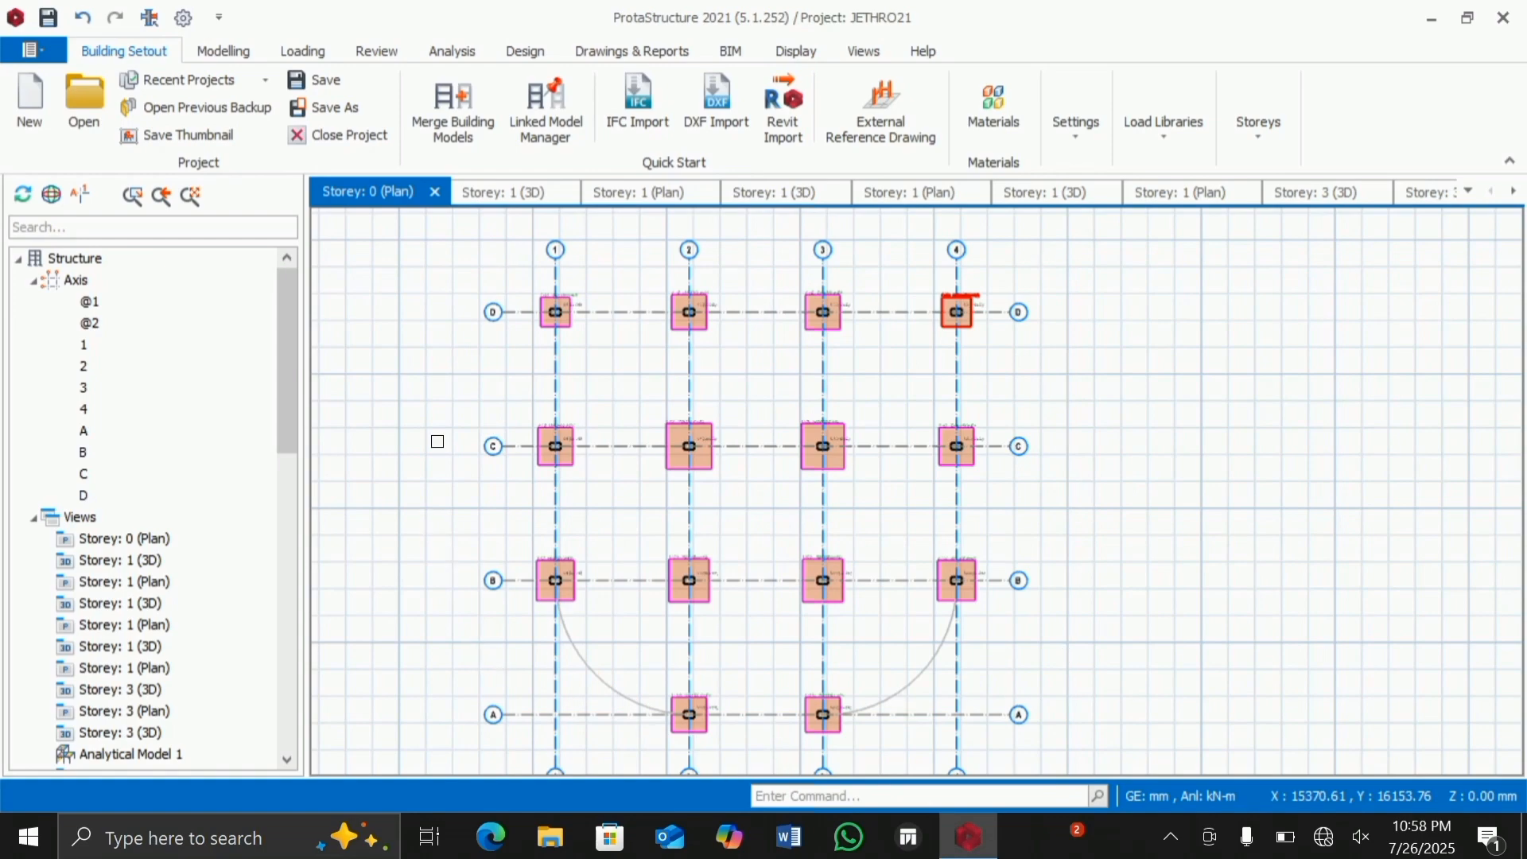
pyautogui.rightClick(89, 521)
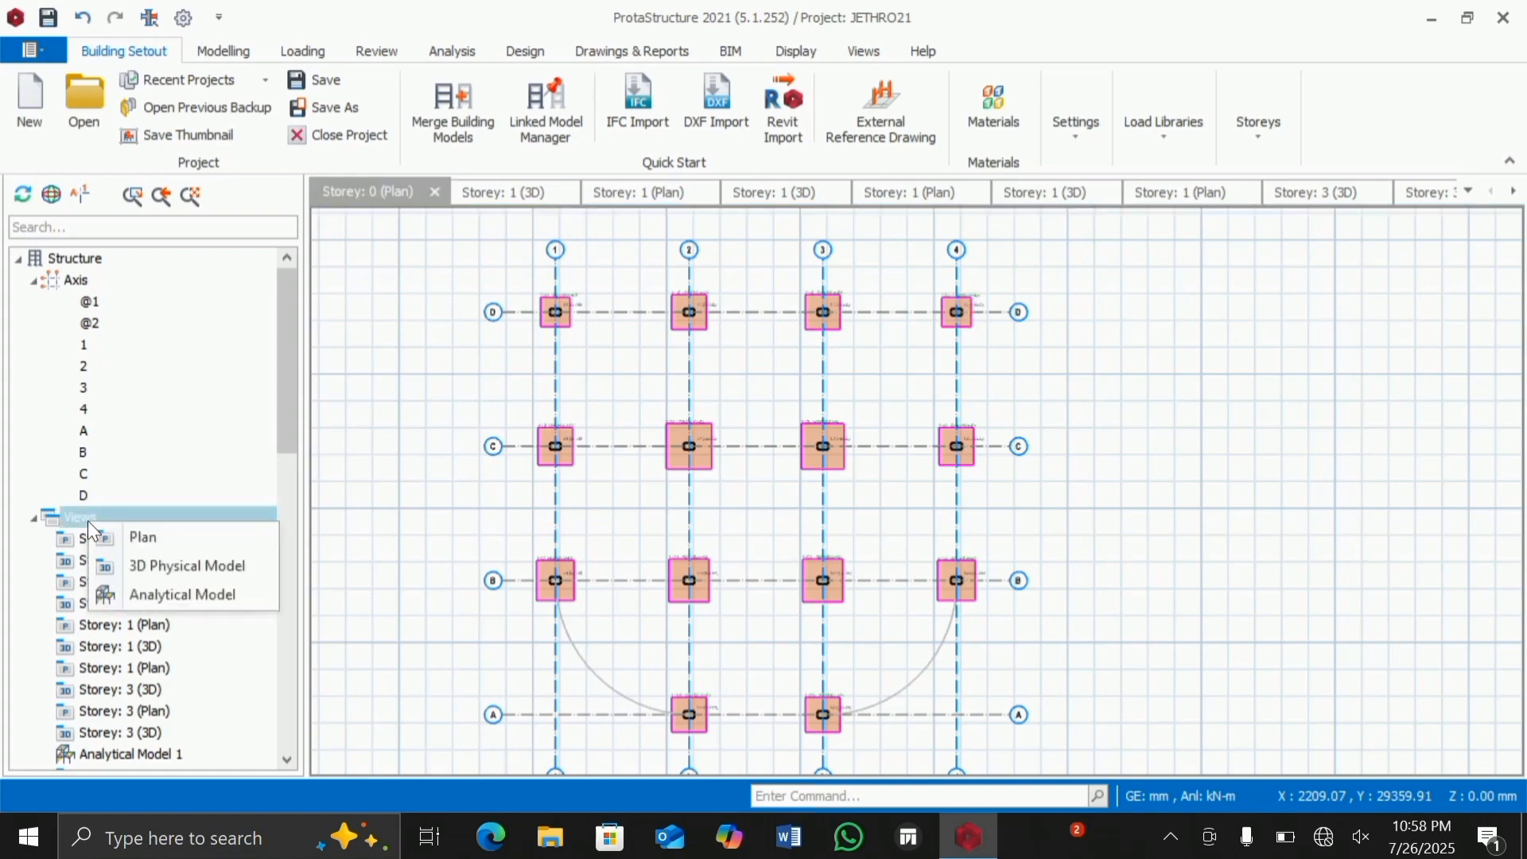
pyautogui.click(183, 566)
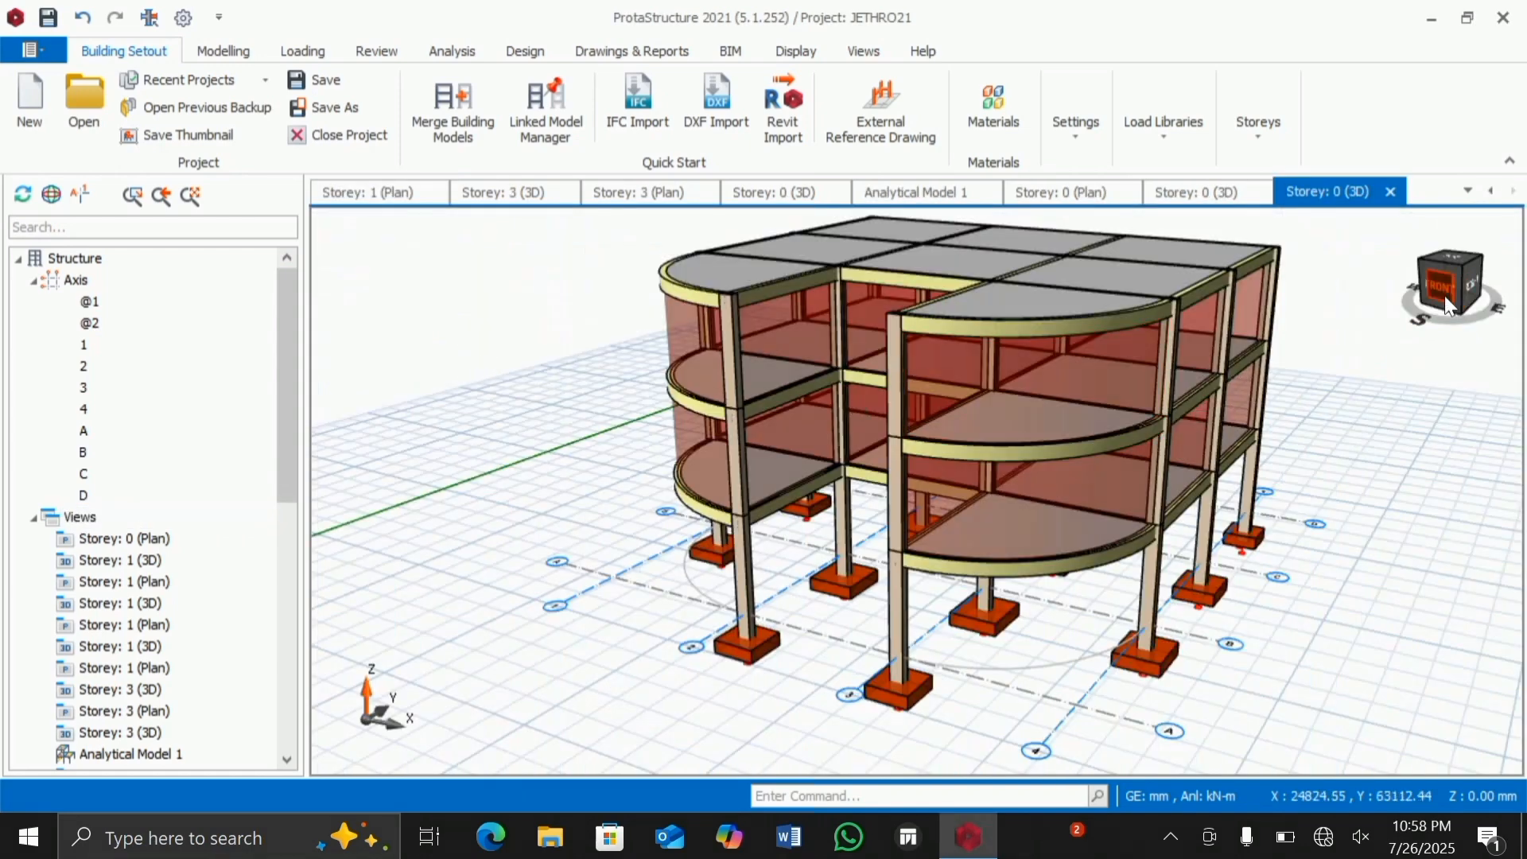
# Step: Examine the pad footings beneath the building's columns in 3D from the front and right sides
pyautogui.moveTo(1444, 293)
pyautogui.mouseDown()
pyautogui.moveTo(1443, 269)
pyautogui.moveTo(1477, 283)
pyautogui.moveTo(1386, 307)
pyautogui.mouseUp()
pyautogui.scroll(2, 1011, 556)
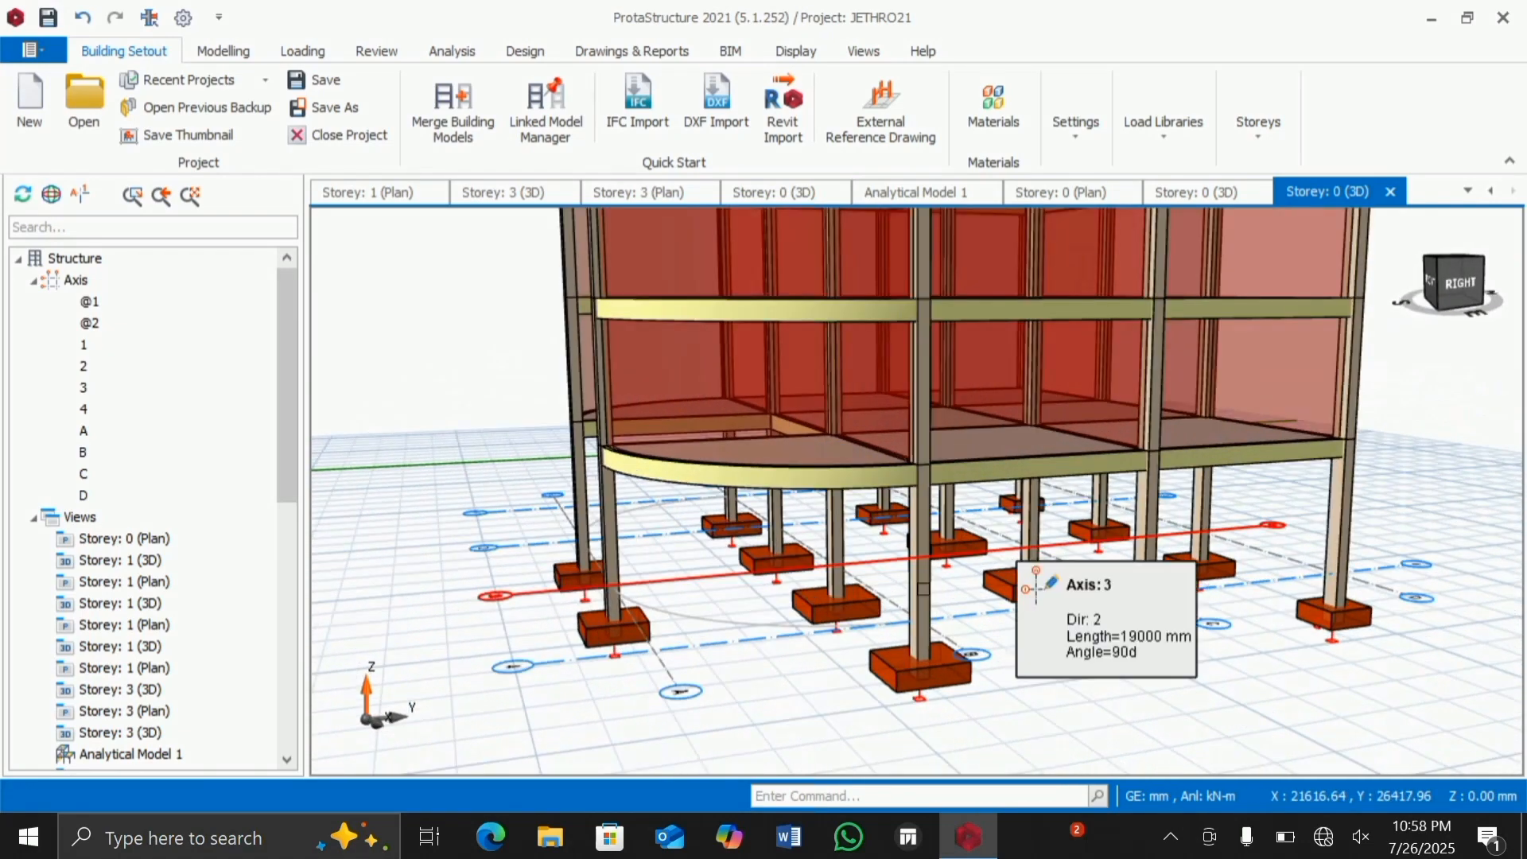
pyautogui.scroll(3, 1011, 556)
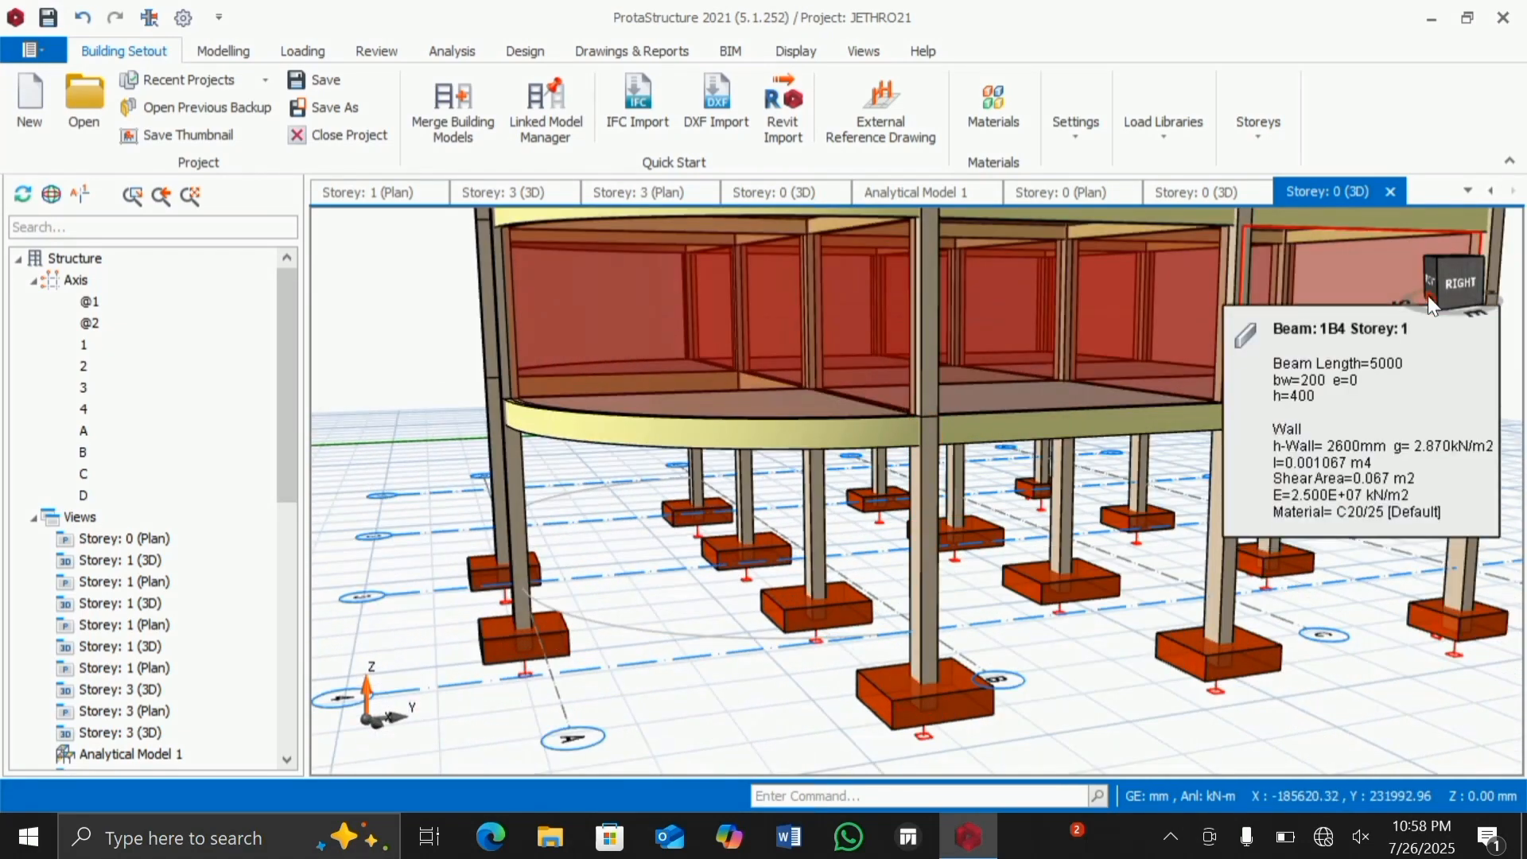
pyautogui.moveTo(1440, 288)
pyautogui.mouseDown()
pyautogui.moveTo(1468, 288)
pyautogui.moveTo(1410, 297)
pyautogui.moveTo(1453, 294)
pyautogui.mouseUp()
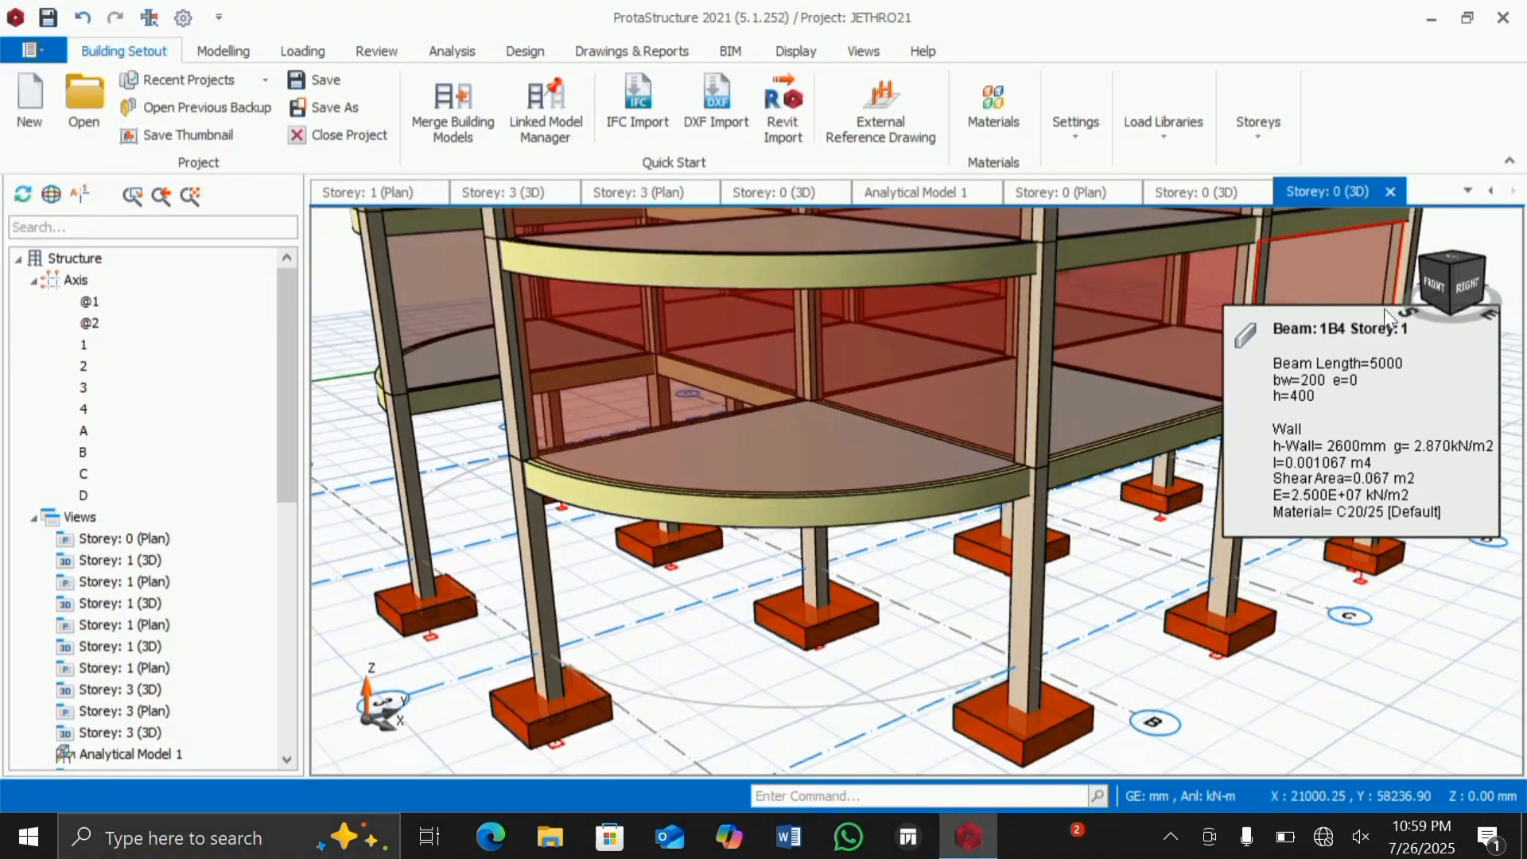
pyautogui.scroll(-3, 938, 375)
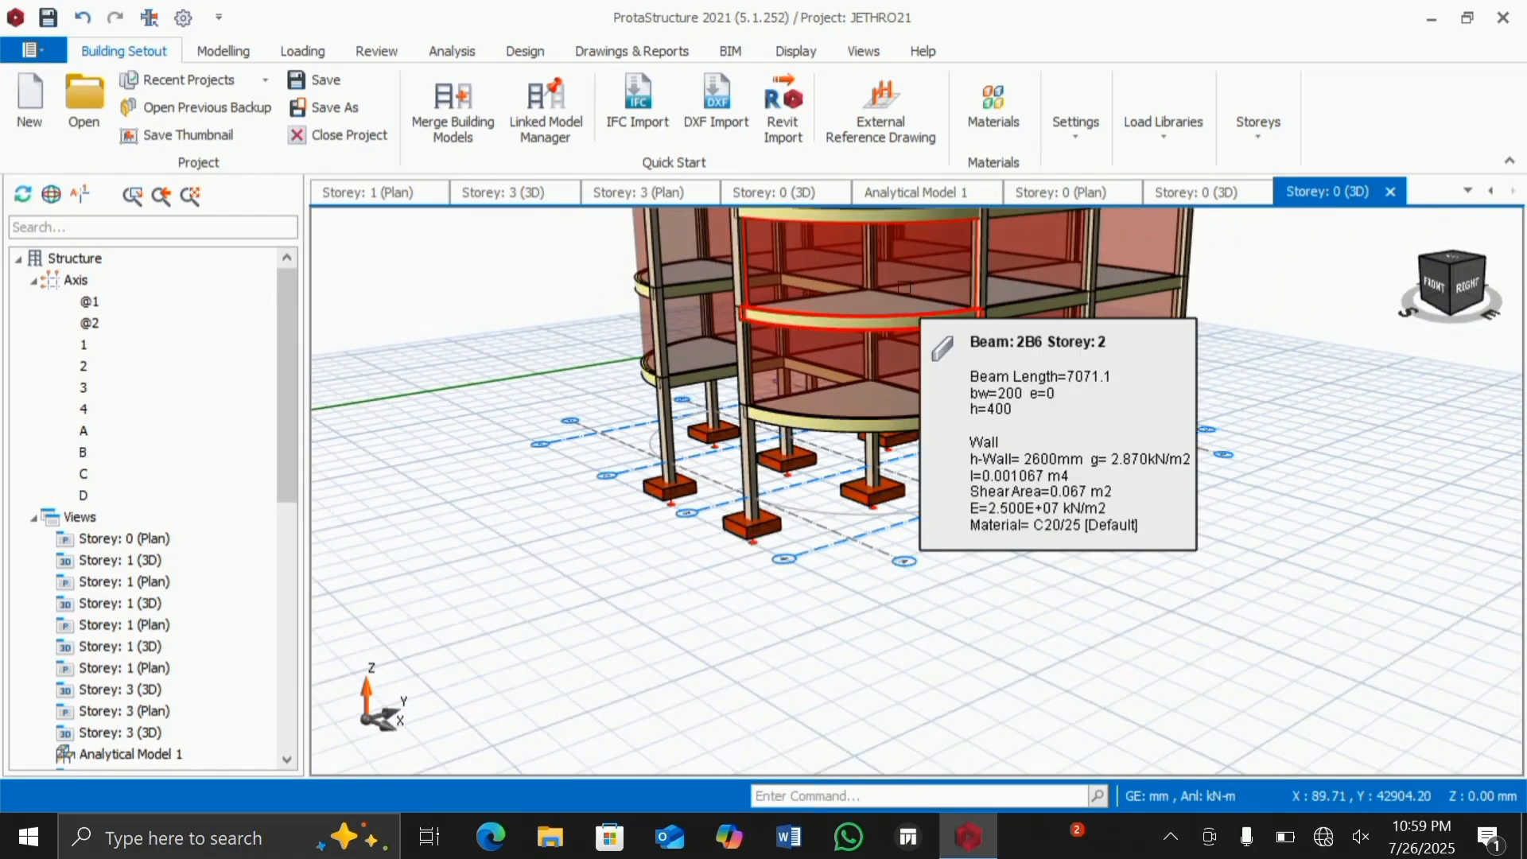
pyautogui.scroll(3, 919, 316)
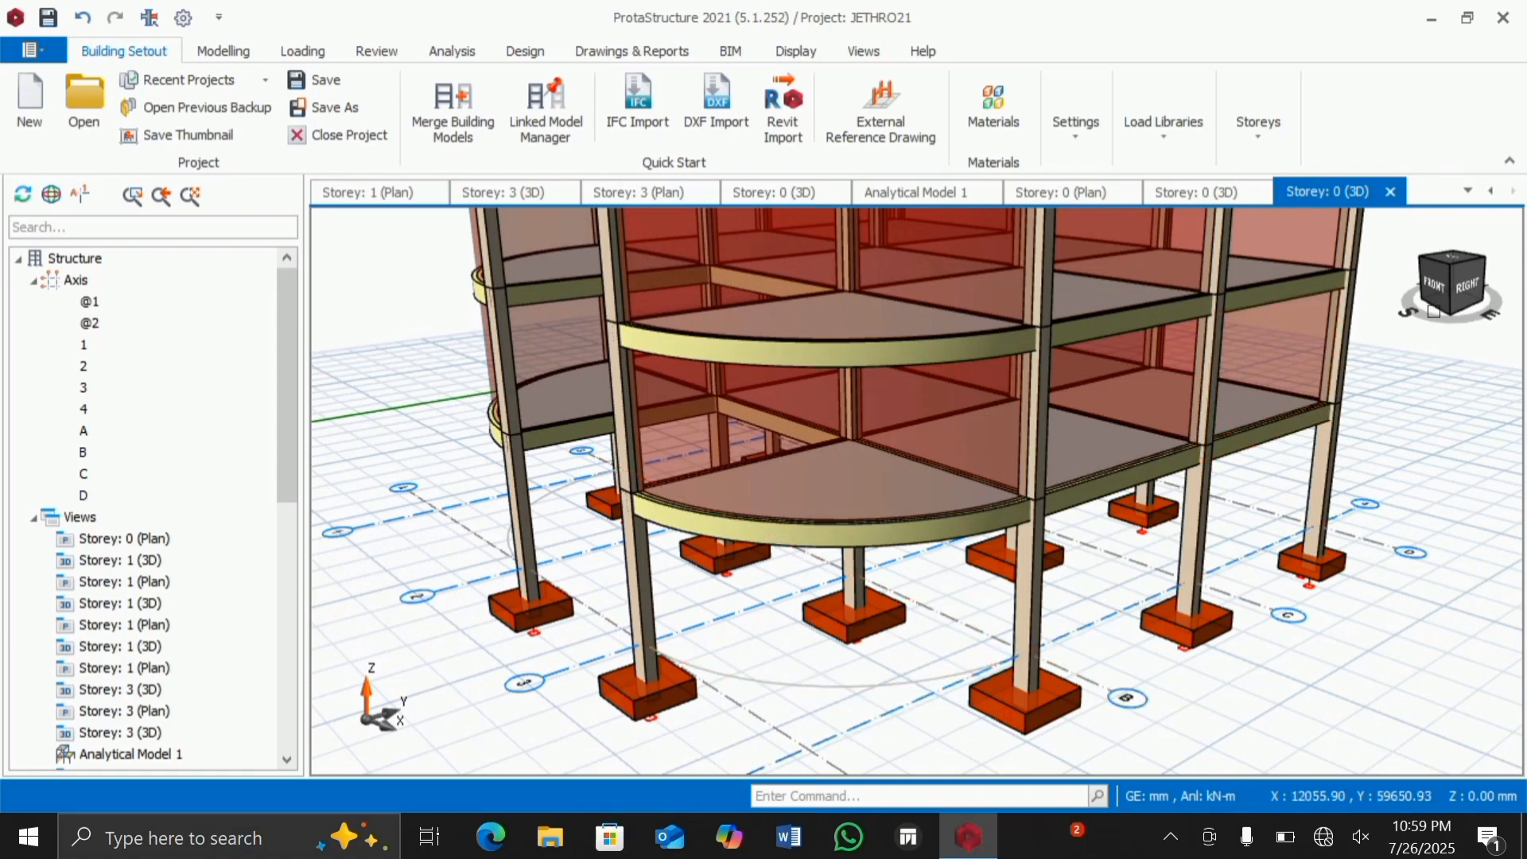
pyautogui.click(1430, 285)
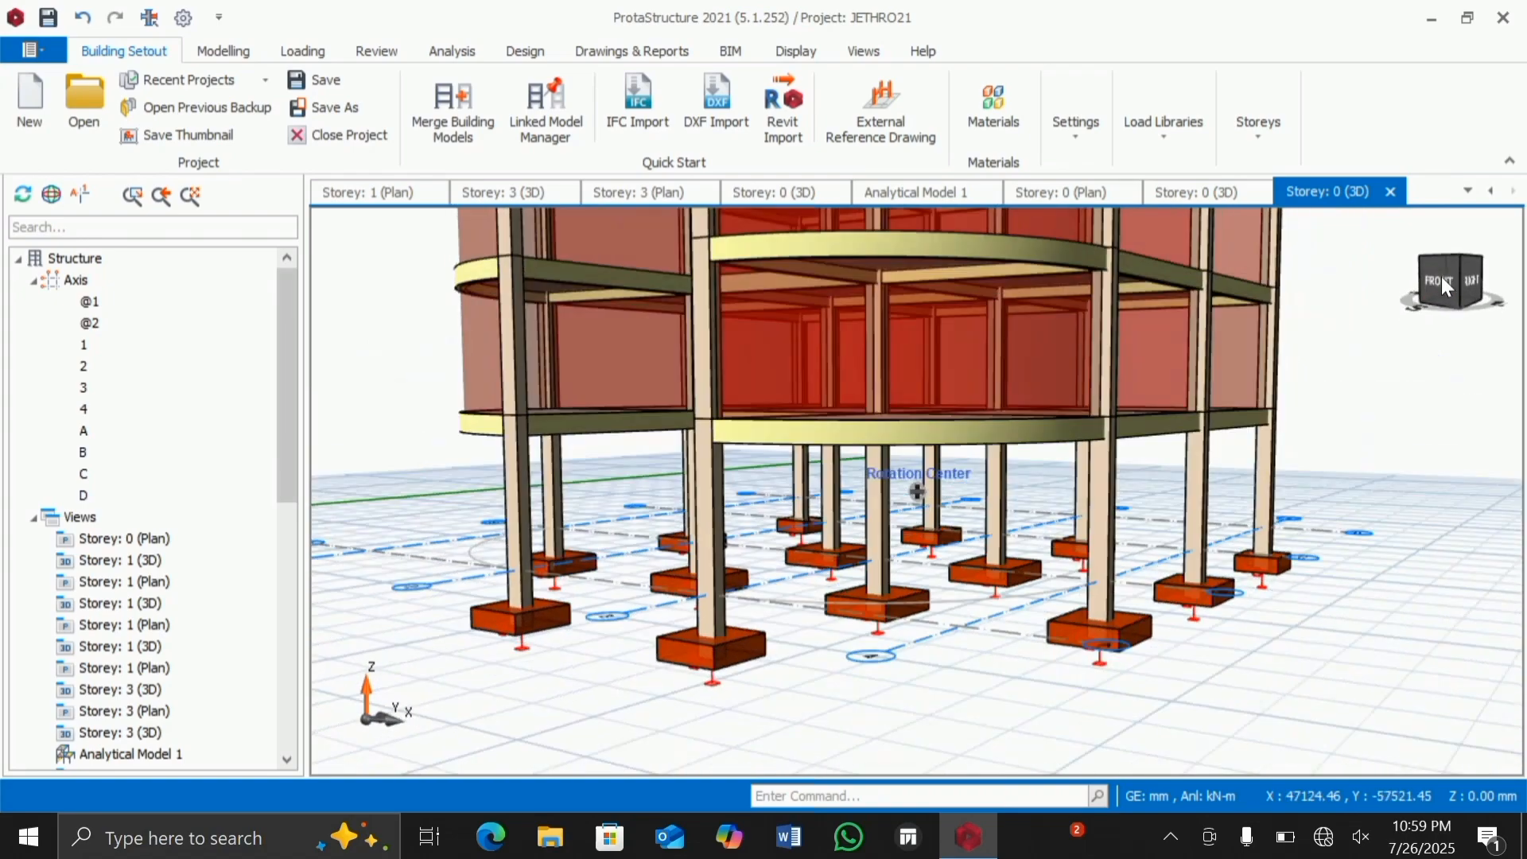